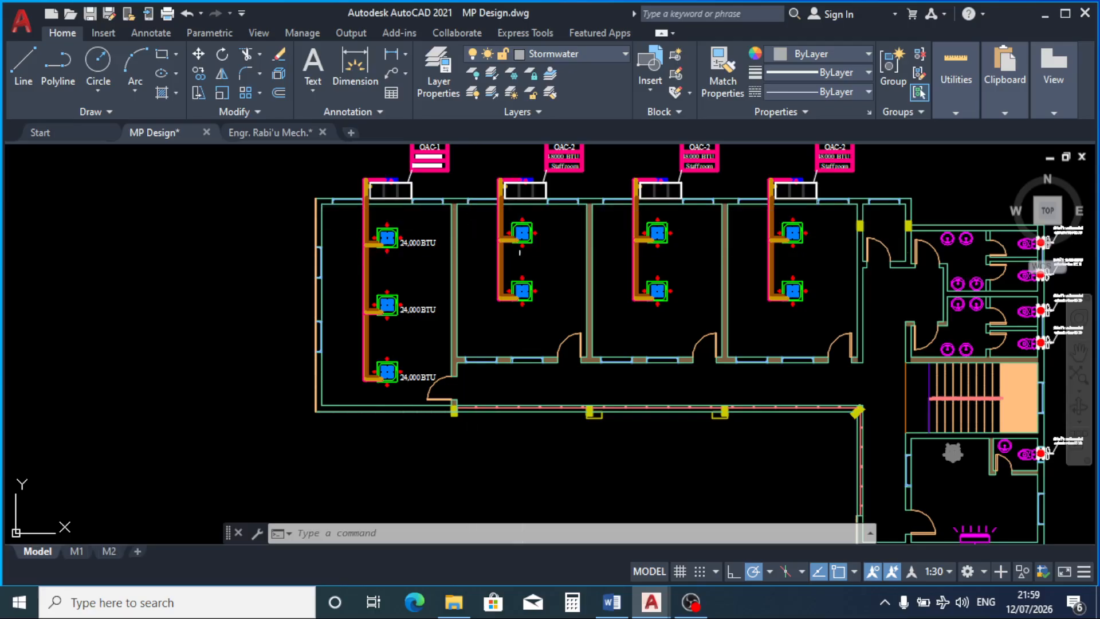
Step: Switch to the MEP Design Core Training document in Word and review the calculated A/C cooling load for the space
scroll(471, 228, "up", 2)
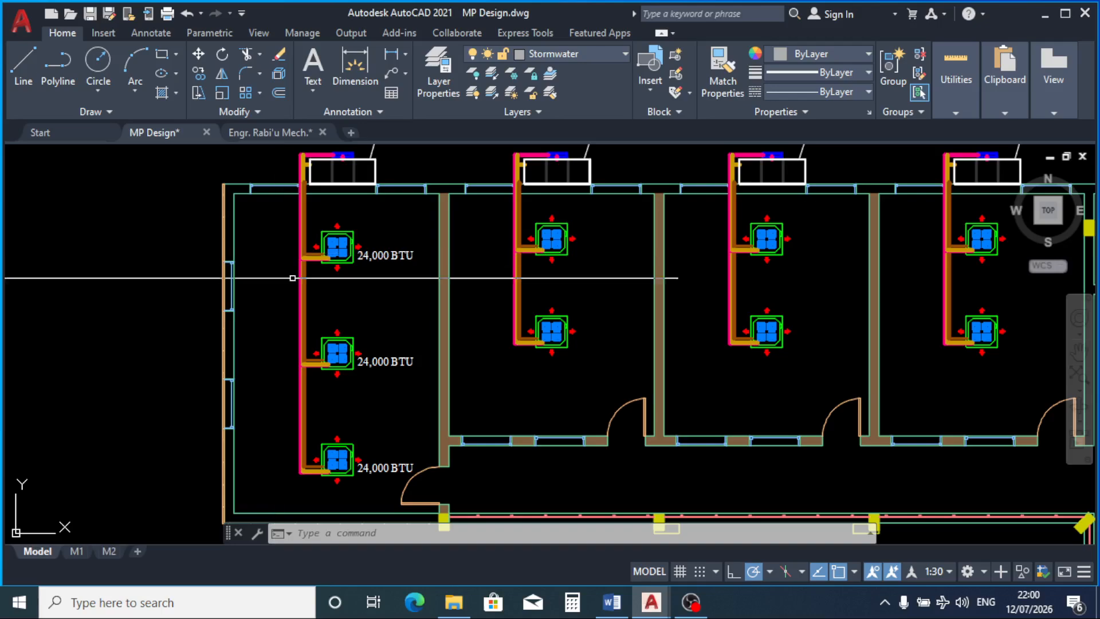
left_click(622, 608)
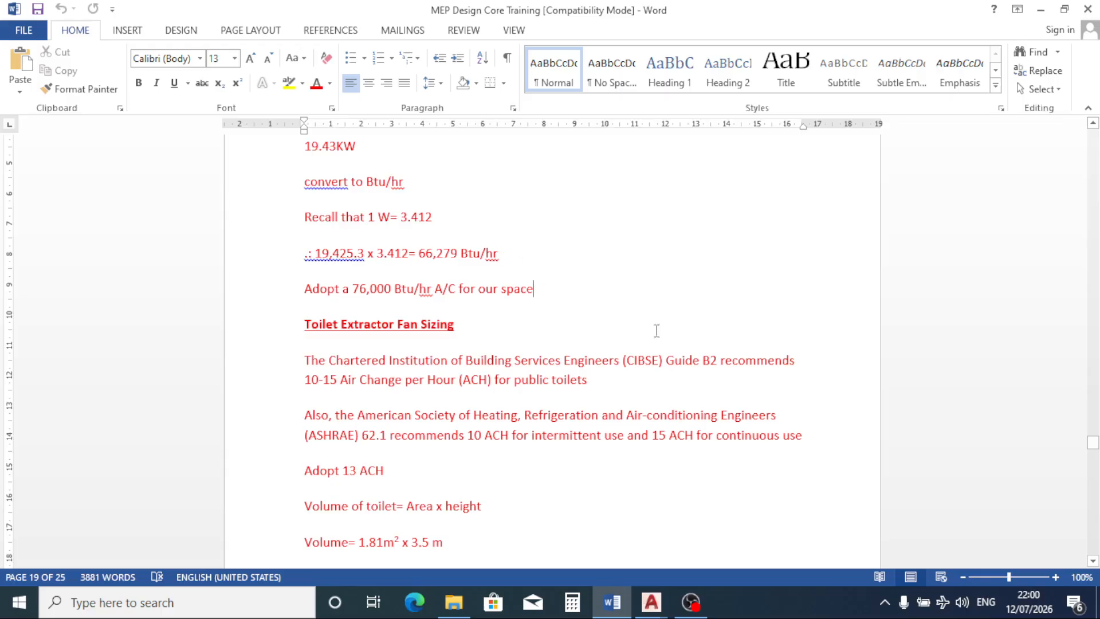
left_click(591, 301)
Step: Switch to Calculator and divide the 66,279 Btu/hr cooling load by 37.13
left_click(576, 606)
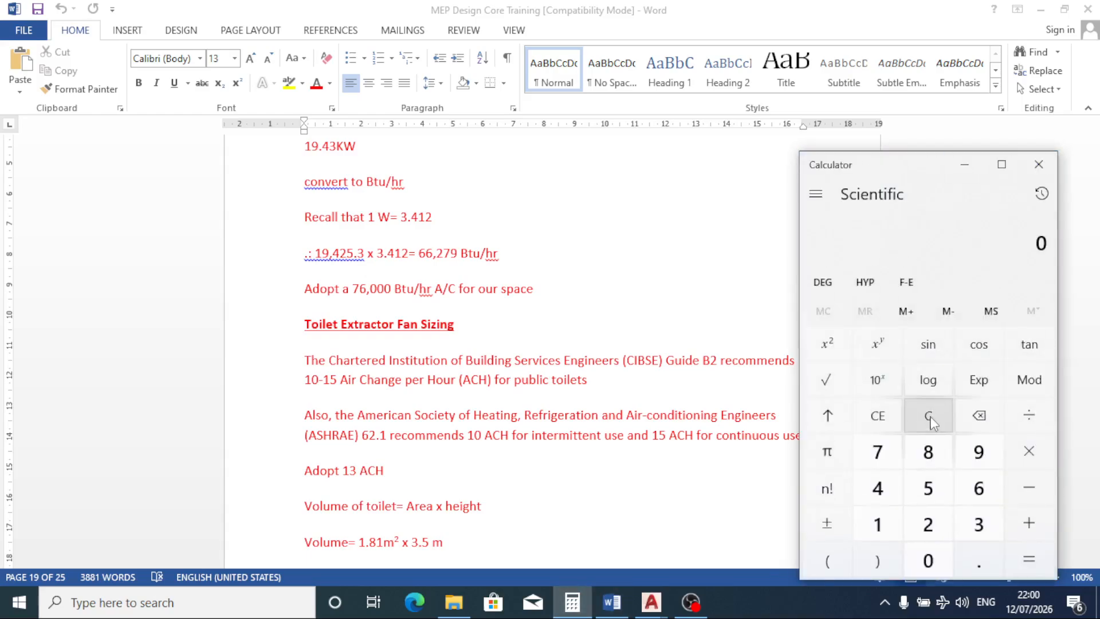
left_click(979, 492)
left_click(978, 491)
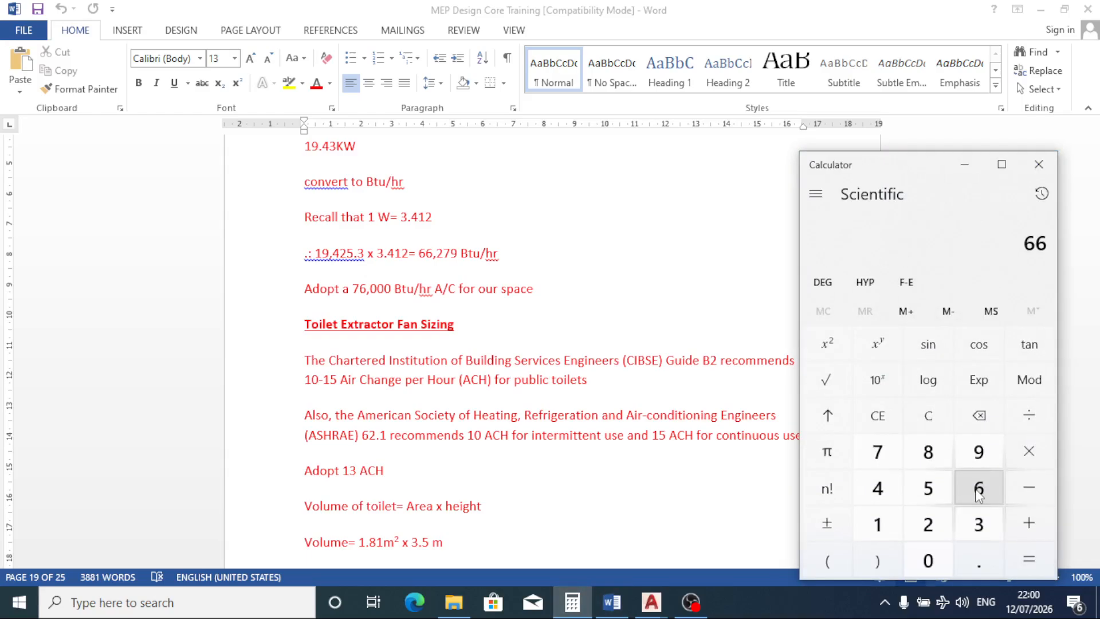
left_click(925, 528)
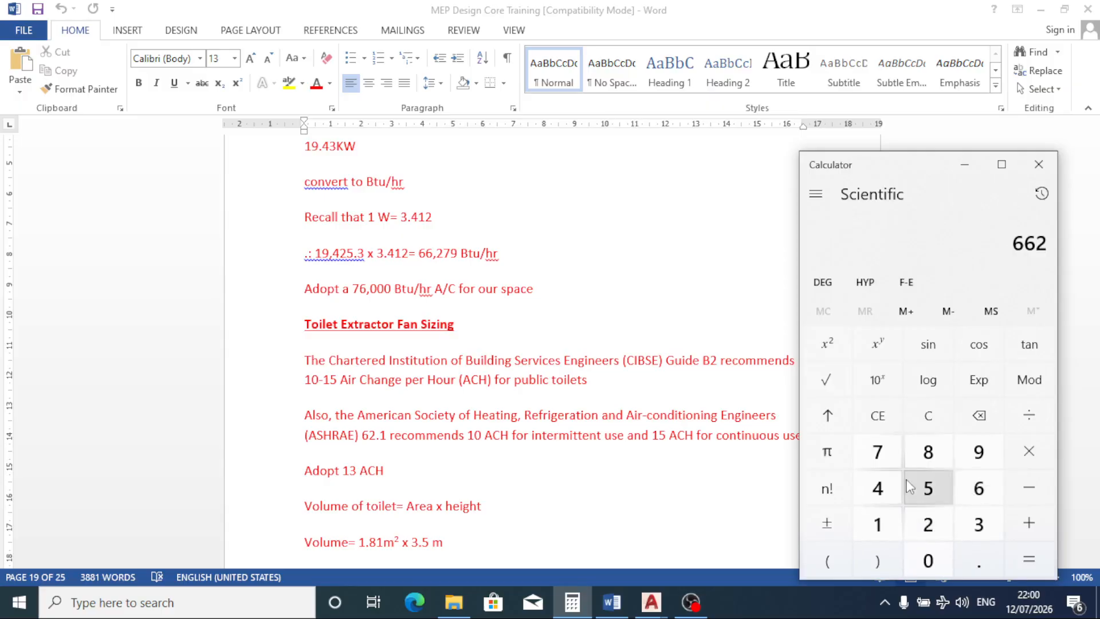
left_click(887, 462)
left_click(980, 455)
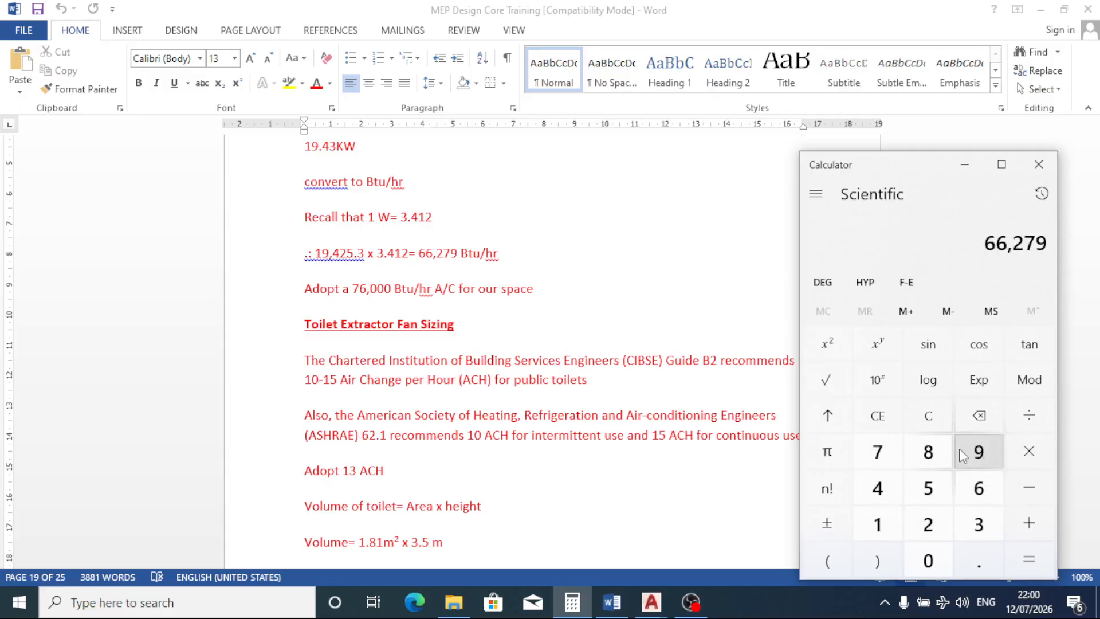
left_click(1029, 415)
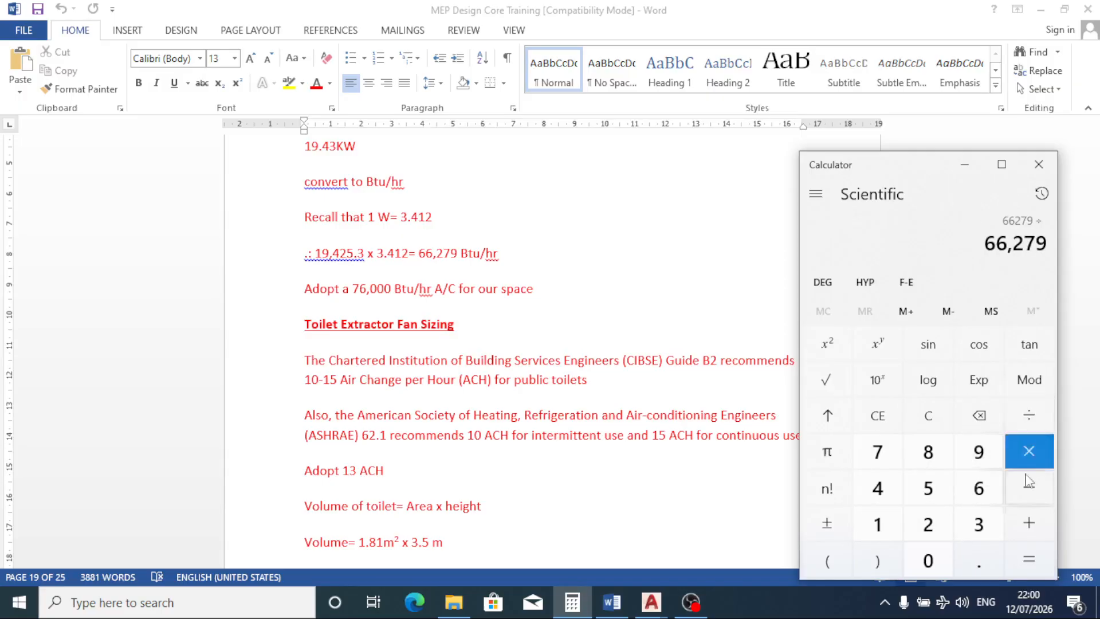
left_click(979, 529)
left_click(876, 452)
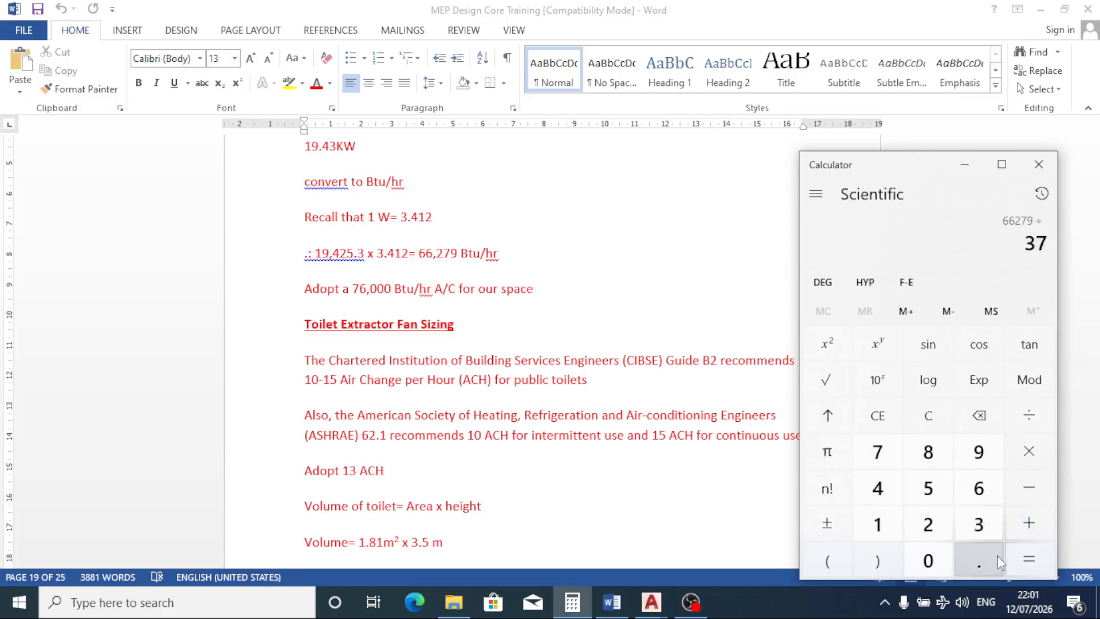
left_click(978, 559)
left_click(878, 524)
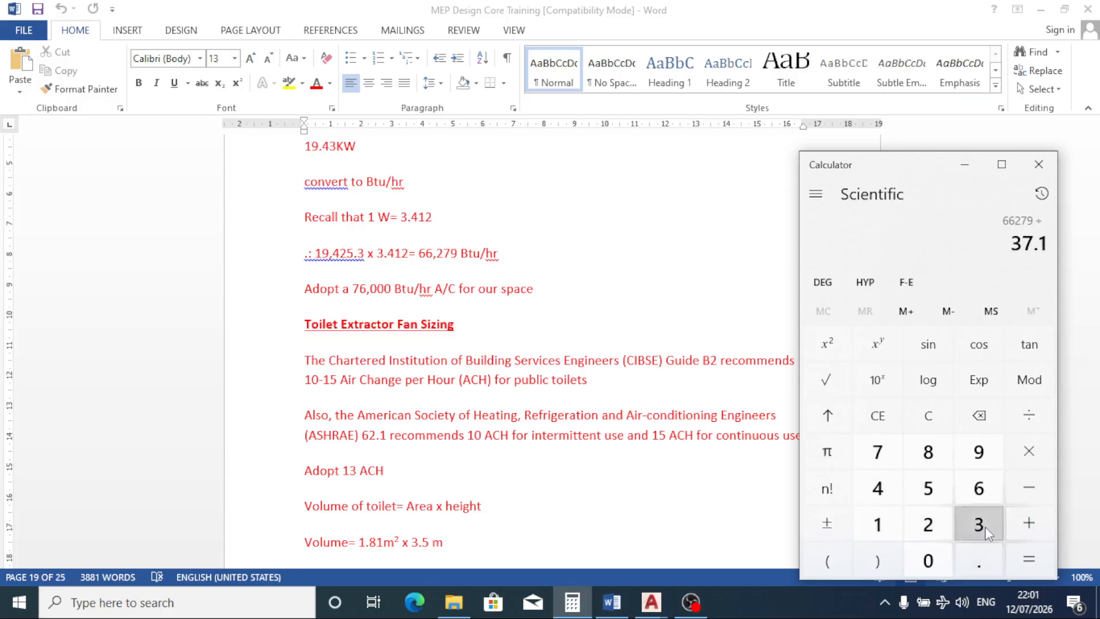
left_click(981, 524)
left_click(1029, 559)
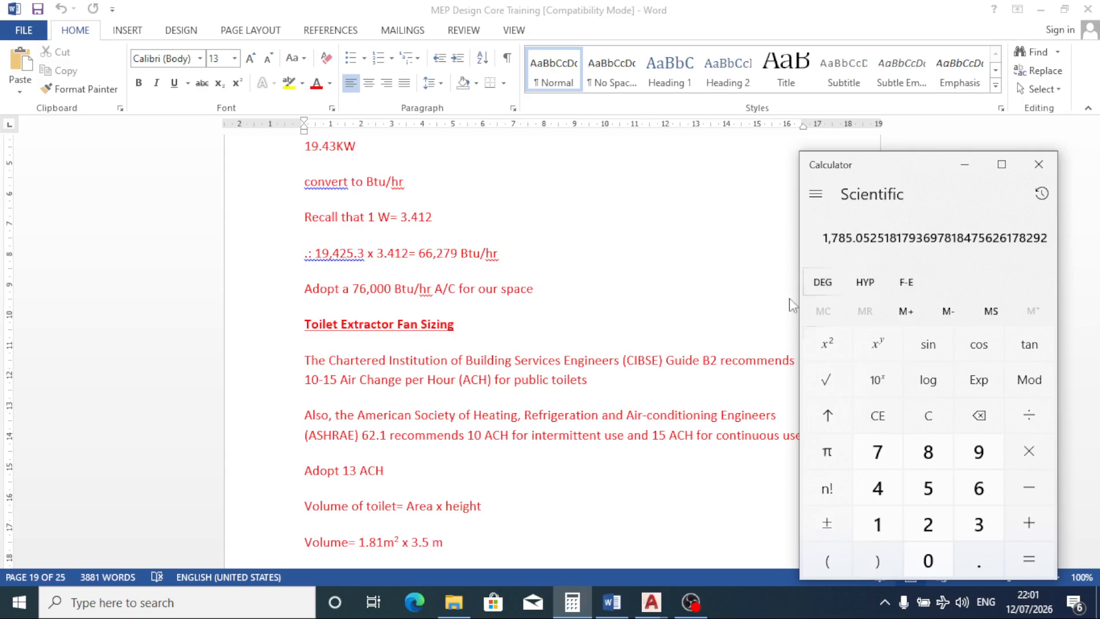
Step: Switch to MP Design.dwg in AutoCAD and start an area measurement along the upper inner corners of the room beside the 24,000 BTU room
left_click(701, 309)
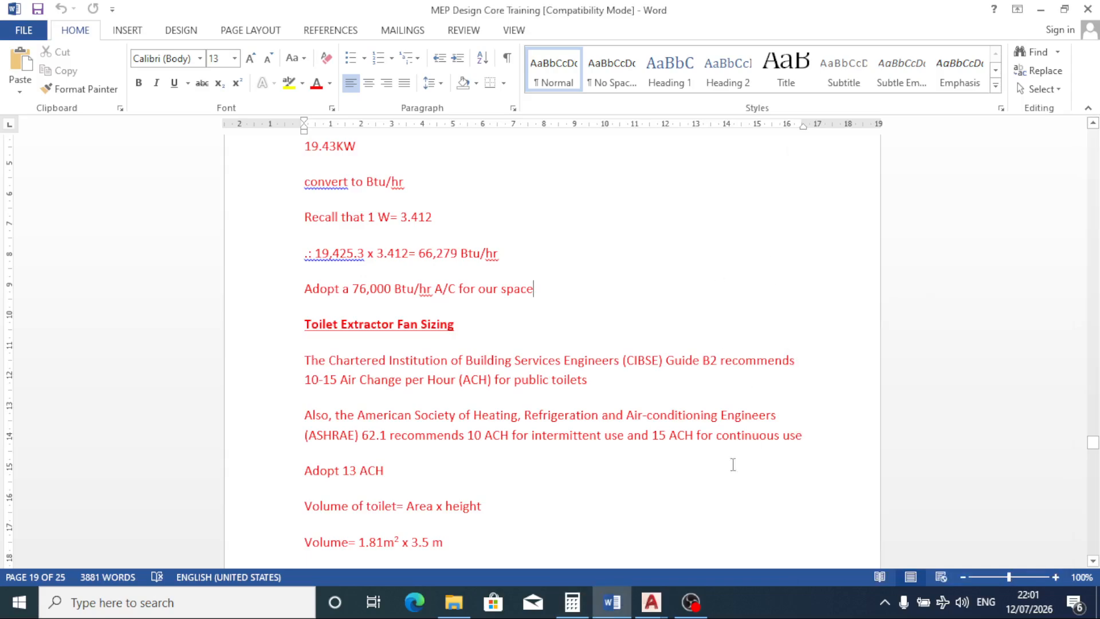
mouse_move(651, 601)
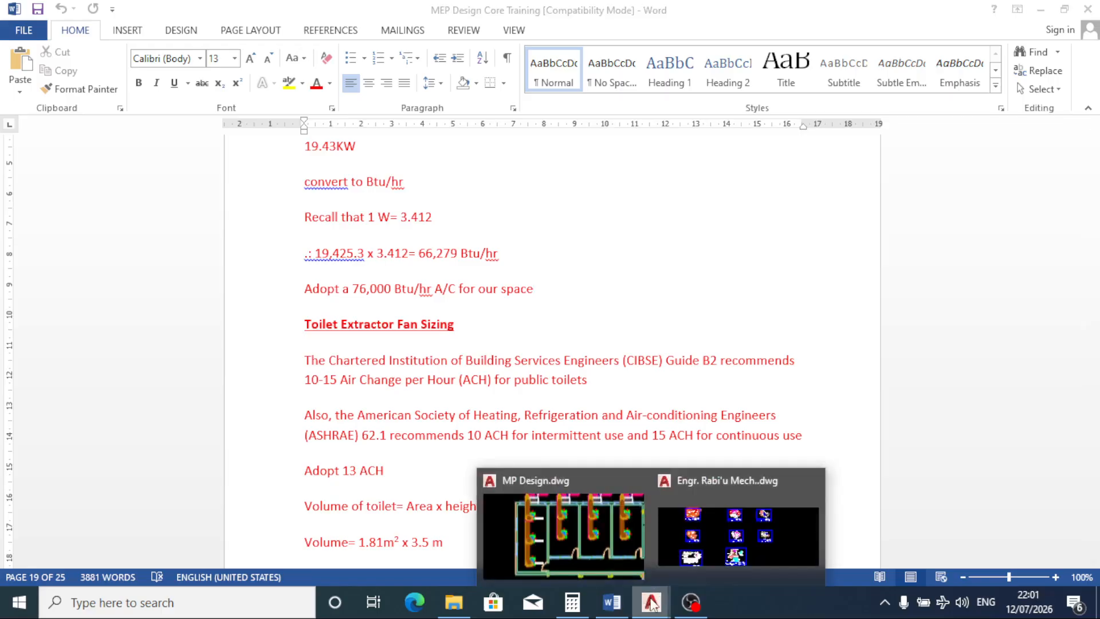
left_click(584, 513)
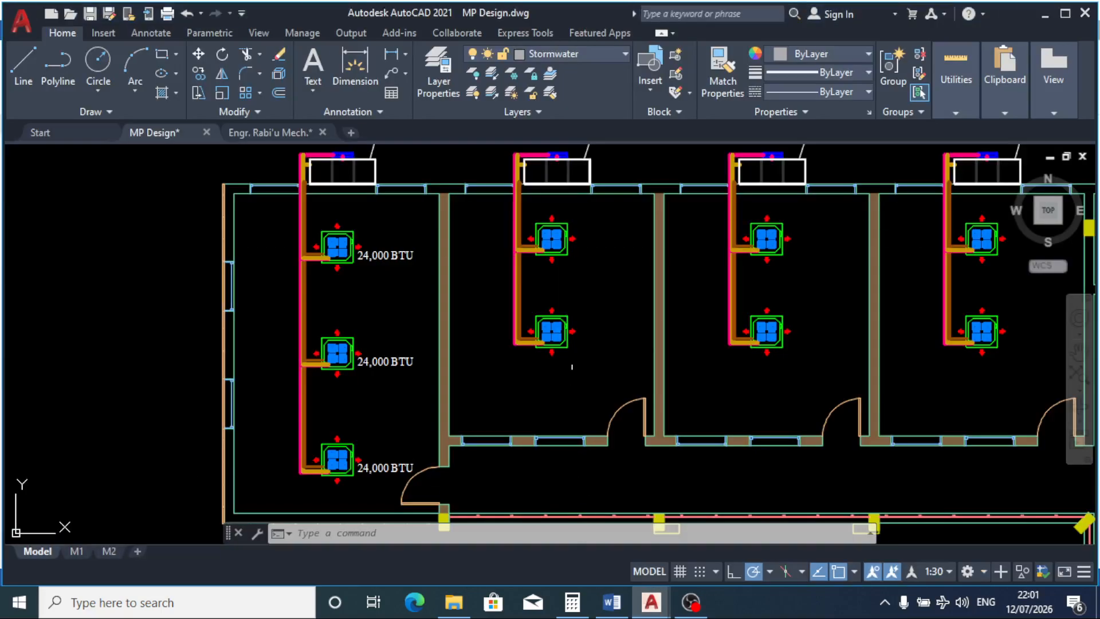
left_click(944, 110)
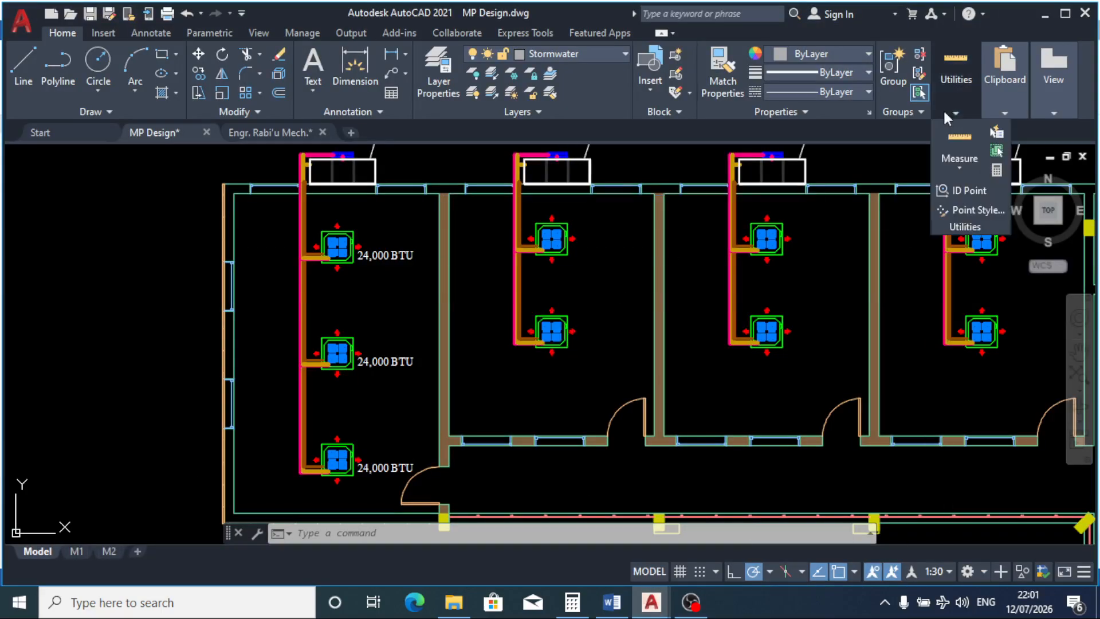
left_click(963, 169)
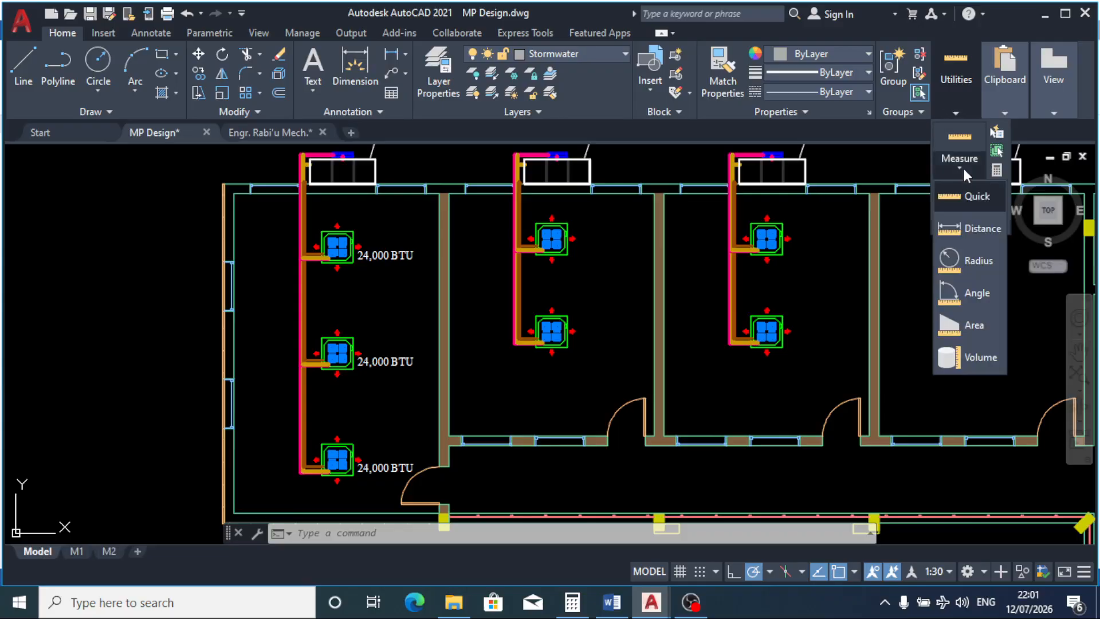
left_click(968, 325)
scroll(467, 185, "up", 4)
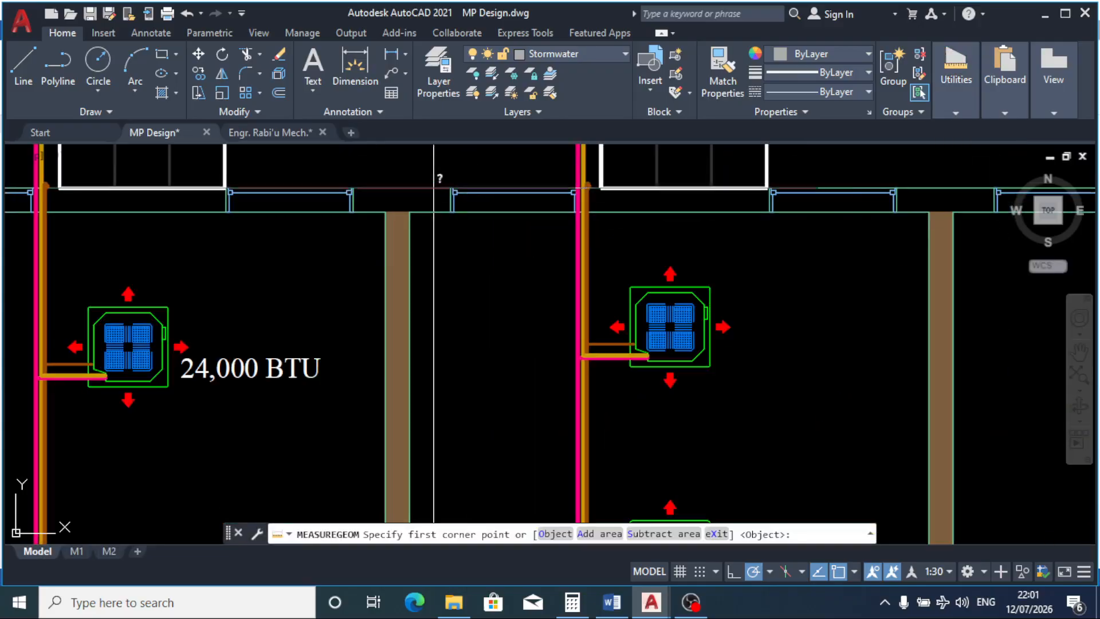
left_click(410, 212)
scroll(410, 212, "down", 2)
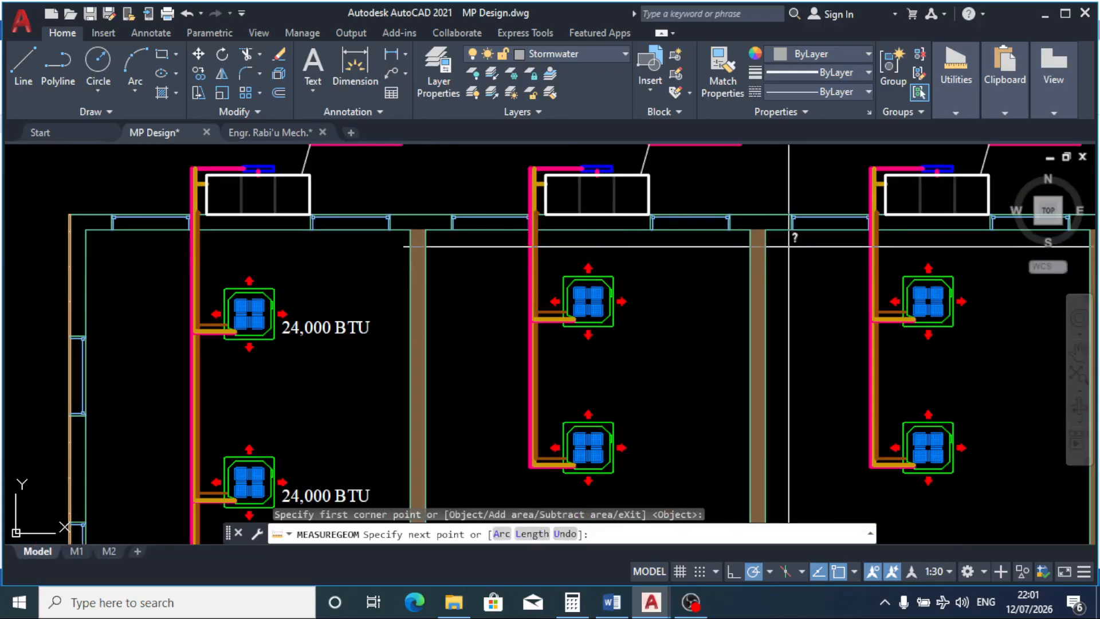
scroll(729, 239, "up", 4)
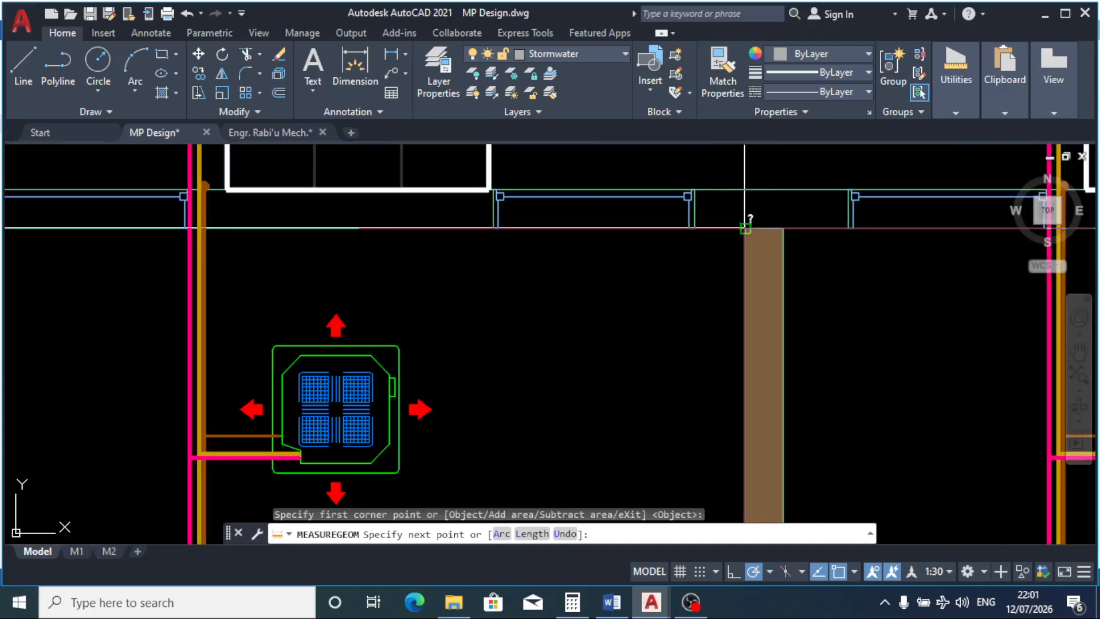
left_click(744, 228)
Step: Complete the room's area measurement through its two lower inner corners, then exit the measuring command
scroll(744, 228, "down", 4)
scroll(745, 370, "up", 3)
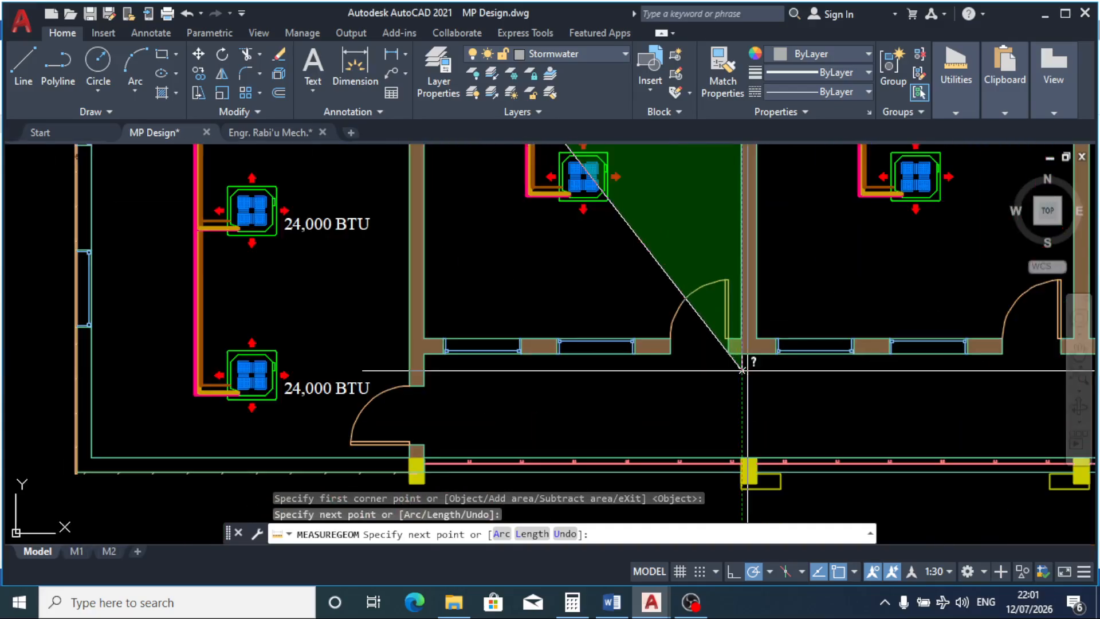
scroll(743, 370, "up", 4)
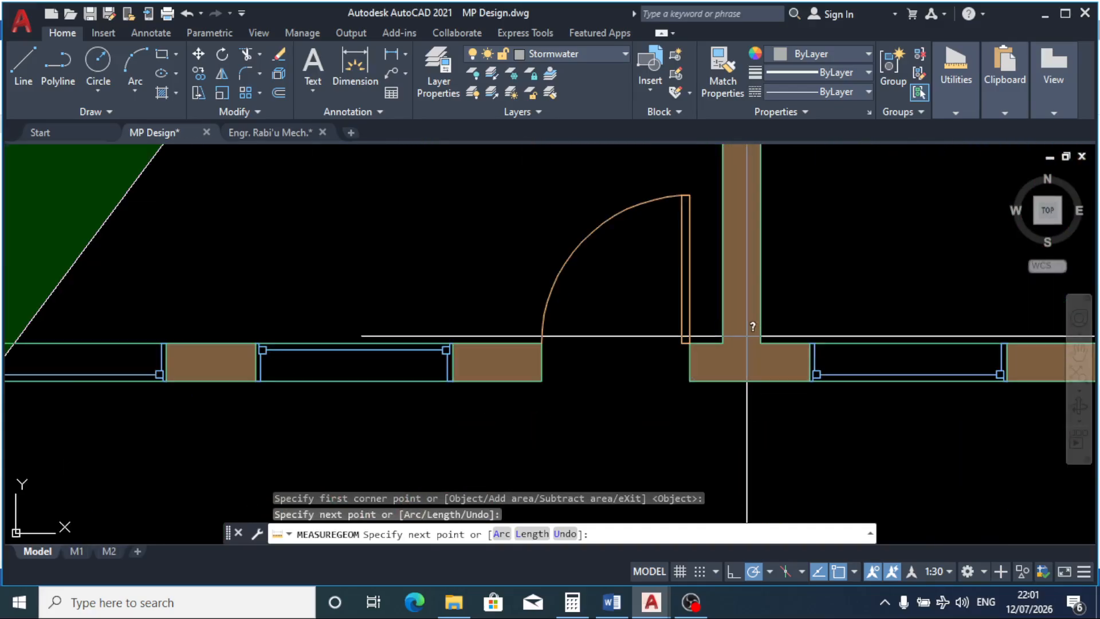
left_click(710, 340)
scroll(708, 340, "down", 3)
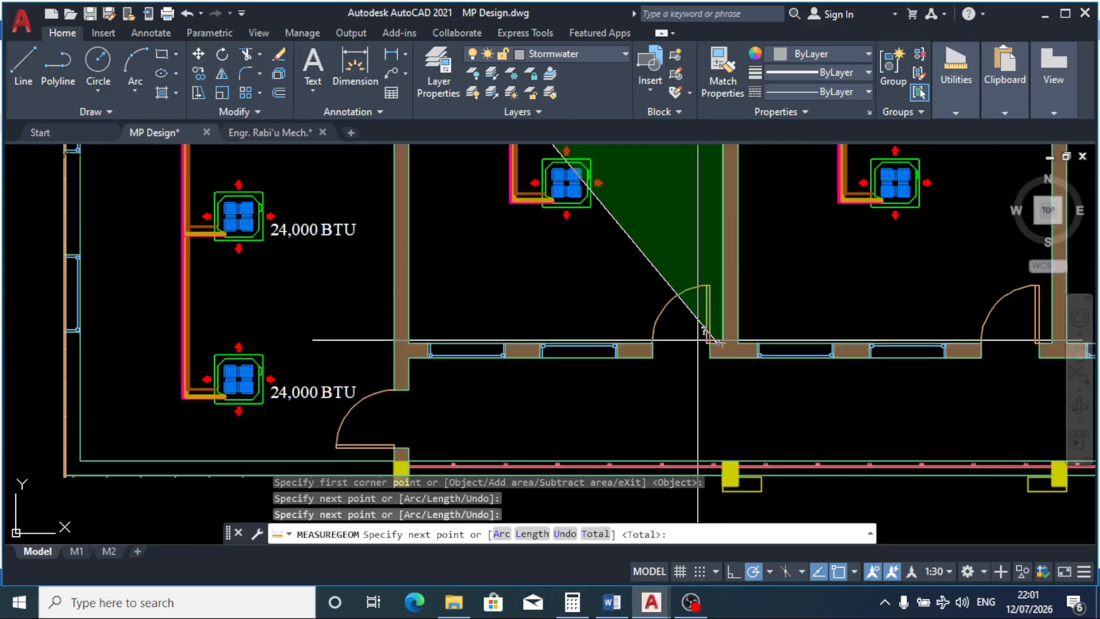
scroll(410, 344, "up", 5)
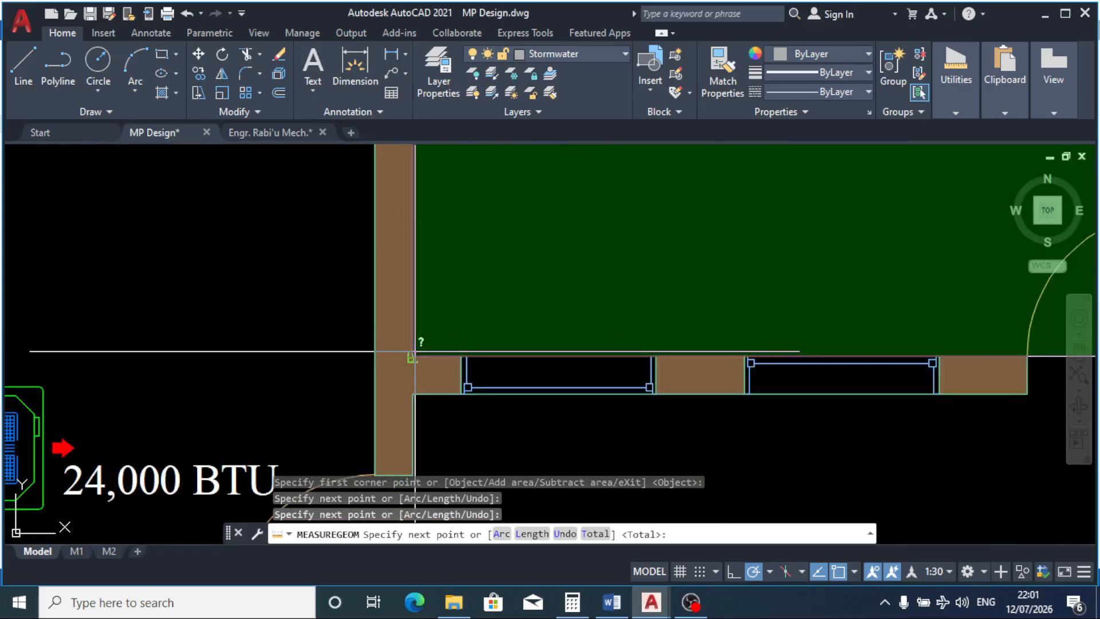
left_click(412, 358)
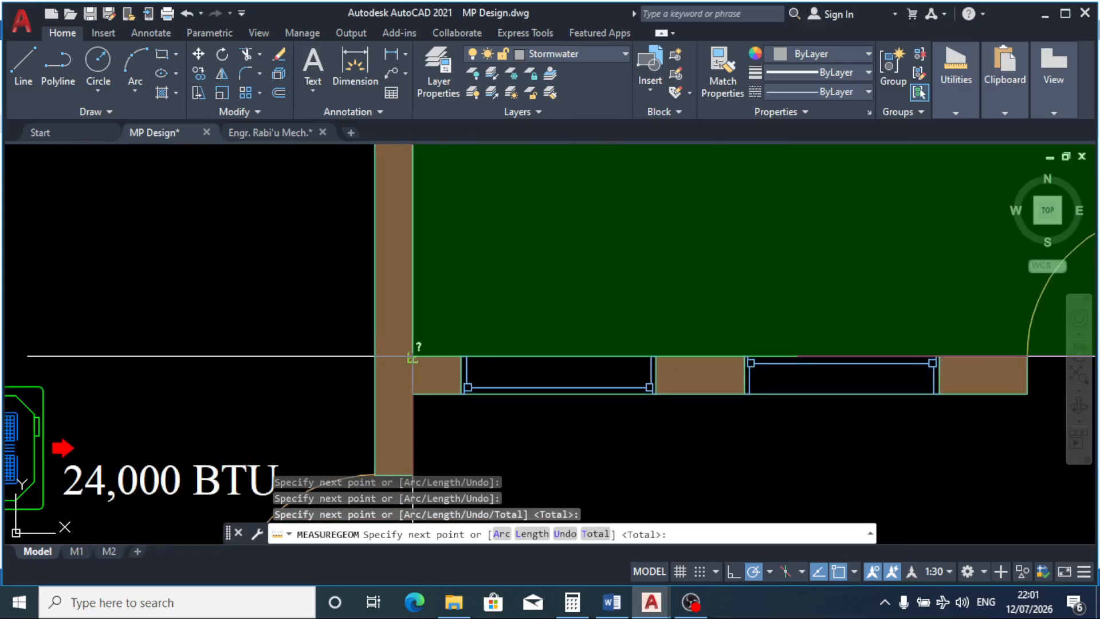
key("Return")
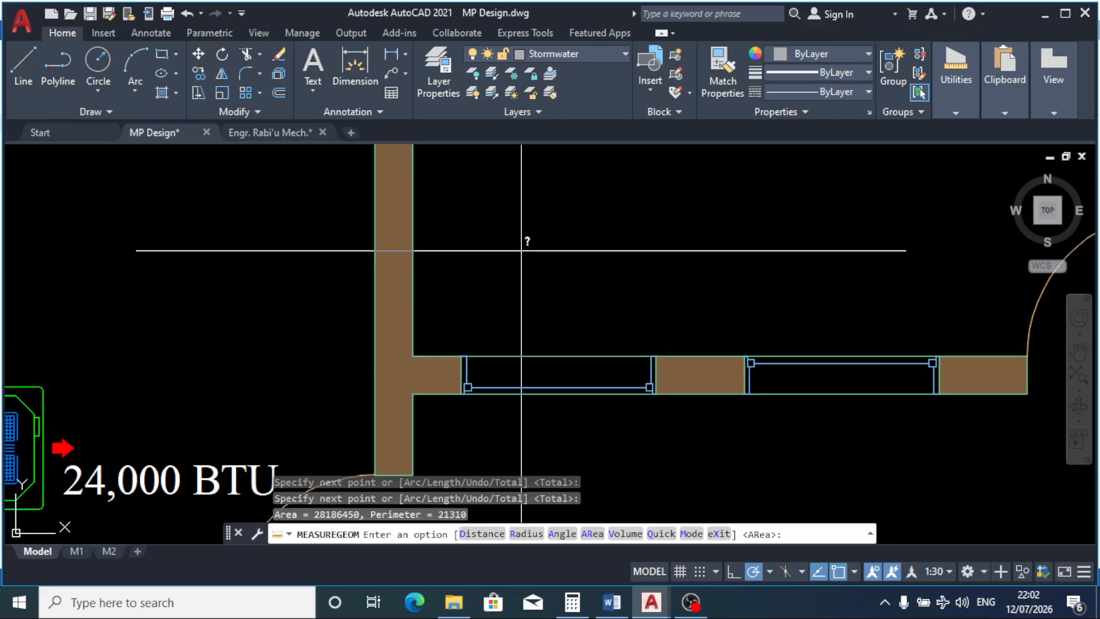
key("Escape")
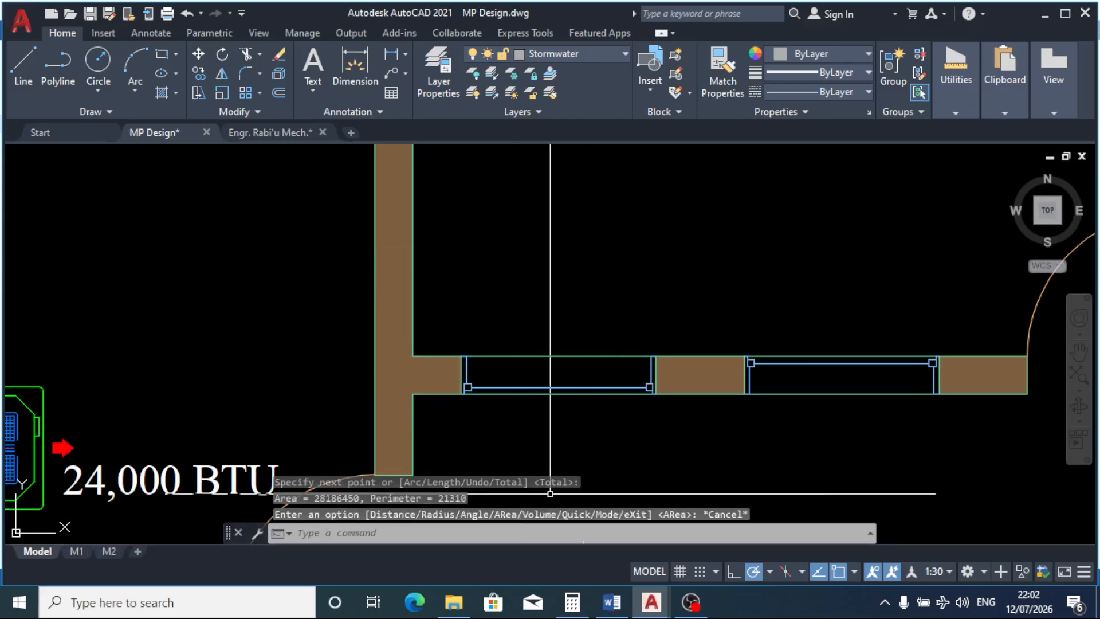
Step: Clear the calculator and multiply 1785 by the room area of 28.19 to get its cooling load
left_click(572, 601)
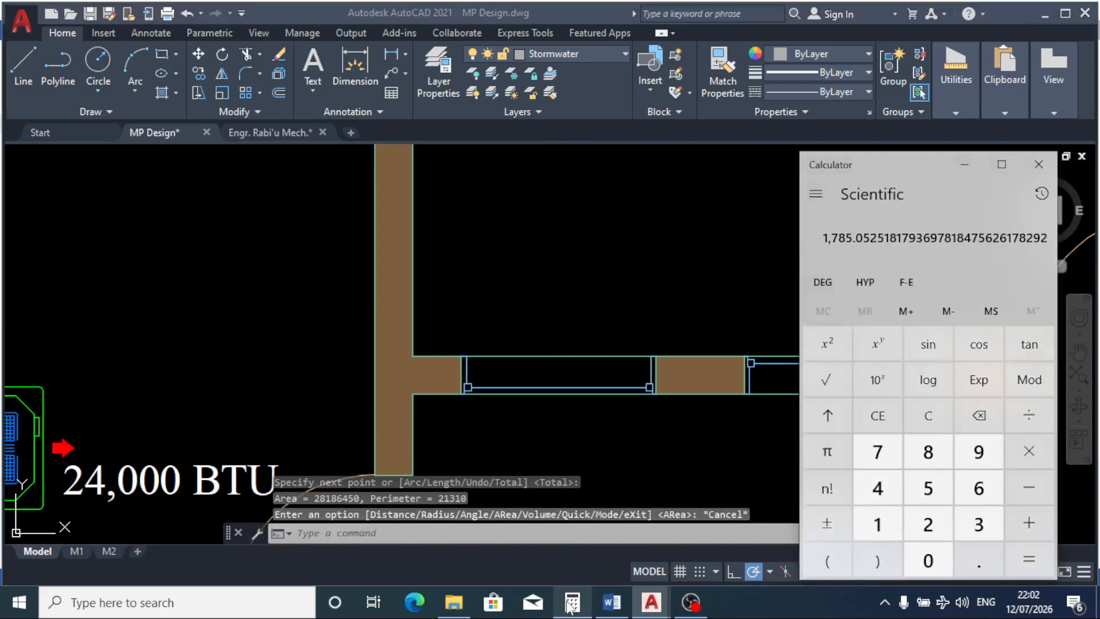
left_click(943, 412)
left_click(880, 519)
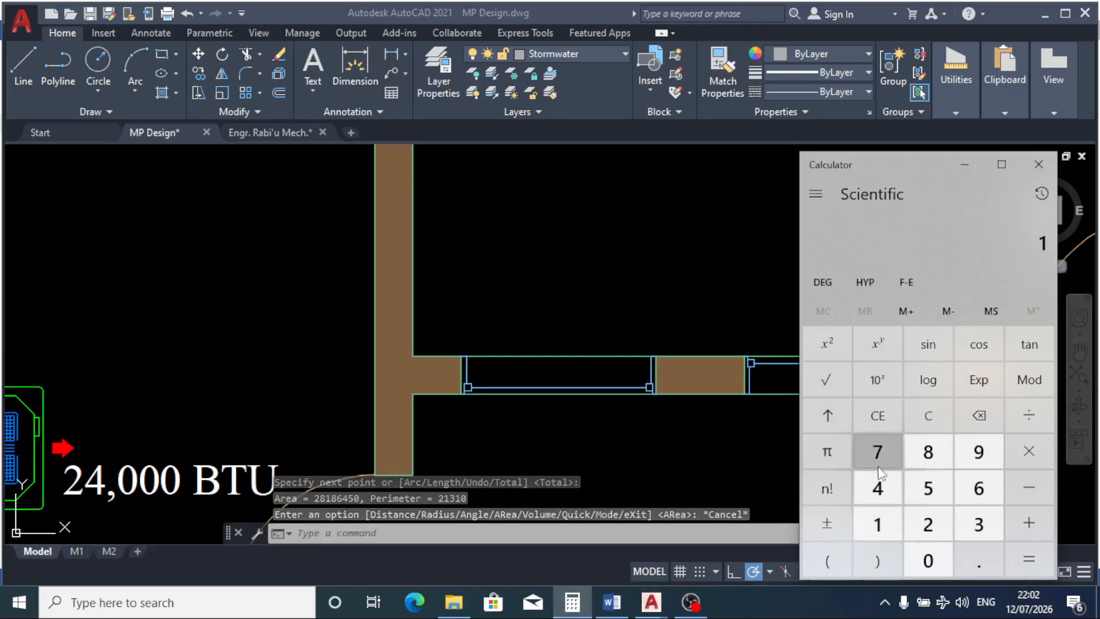
left_click(878, 467)
left_click(928, 452)
left_click(931, 488)
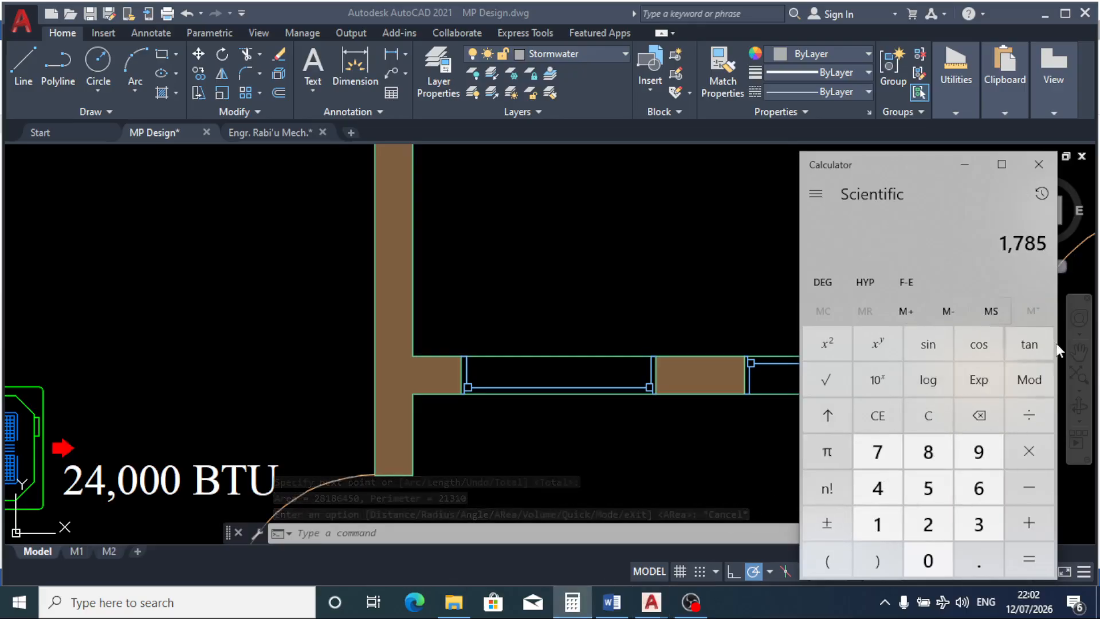
left_click(1031, 451)
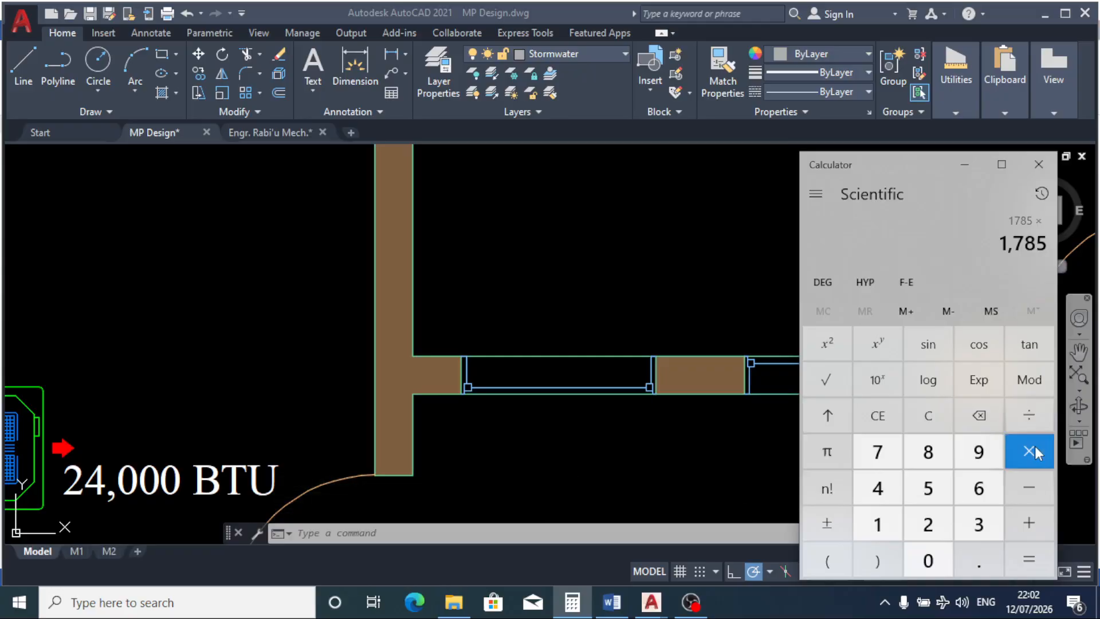
left_click(933, 521)
left_click(931, 456)
left_click(983, 557)
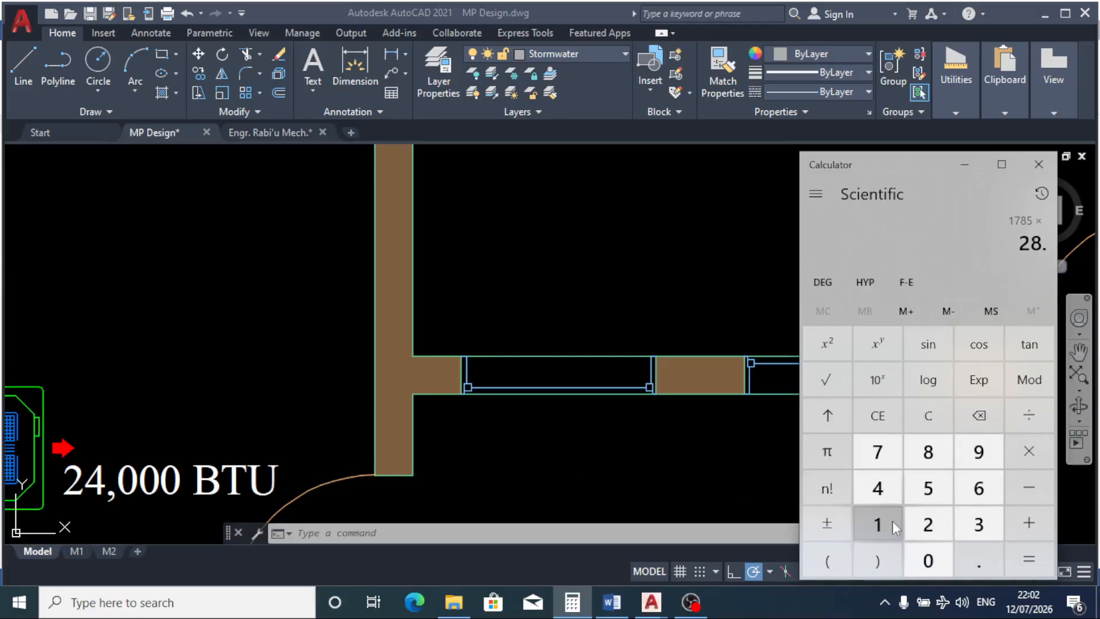
left_click(893, 521)
left_click(972, 452)
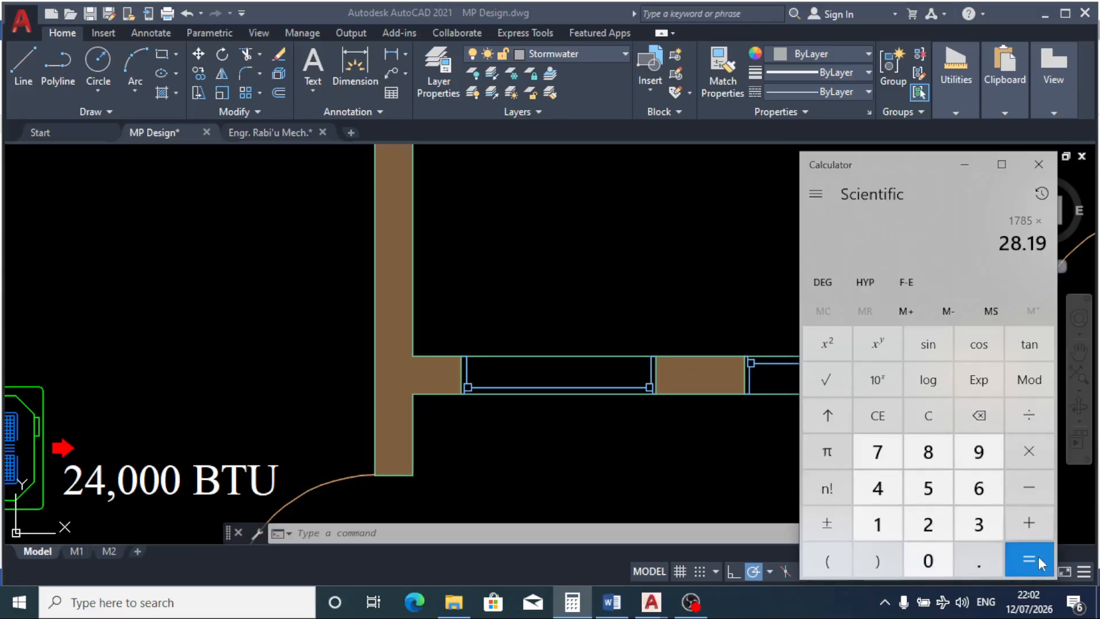
left_click(1019, 557)
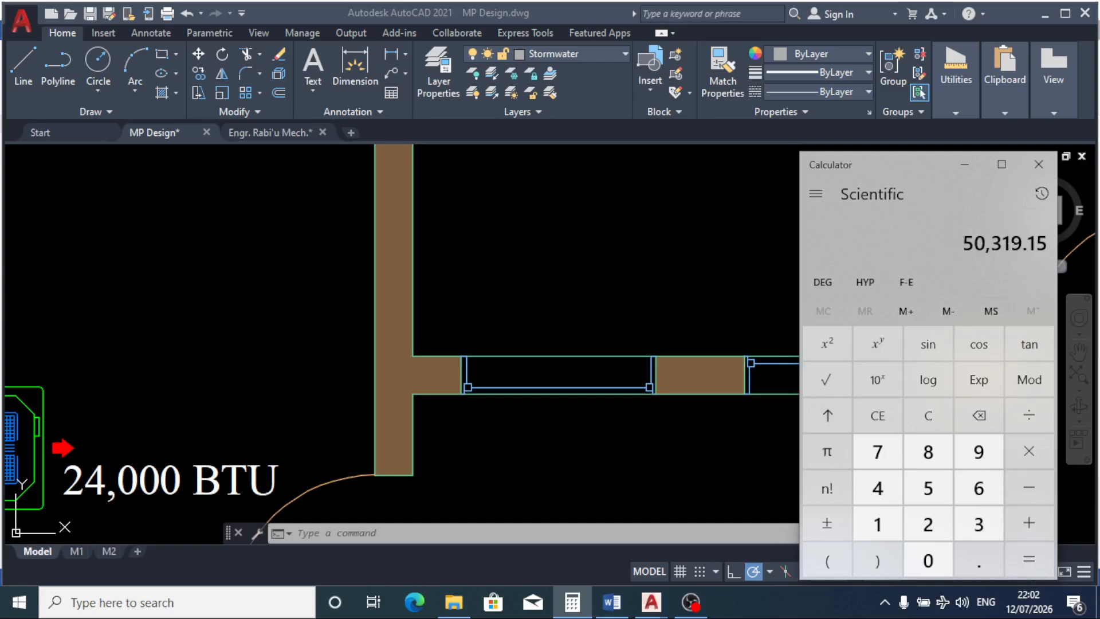
Step: Return to the MP Design drawing and examine the air-conditioning layout across the row of rooms
left_click(736, 259)
scroll(594, 290, "down", 10)
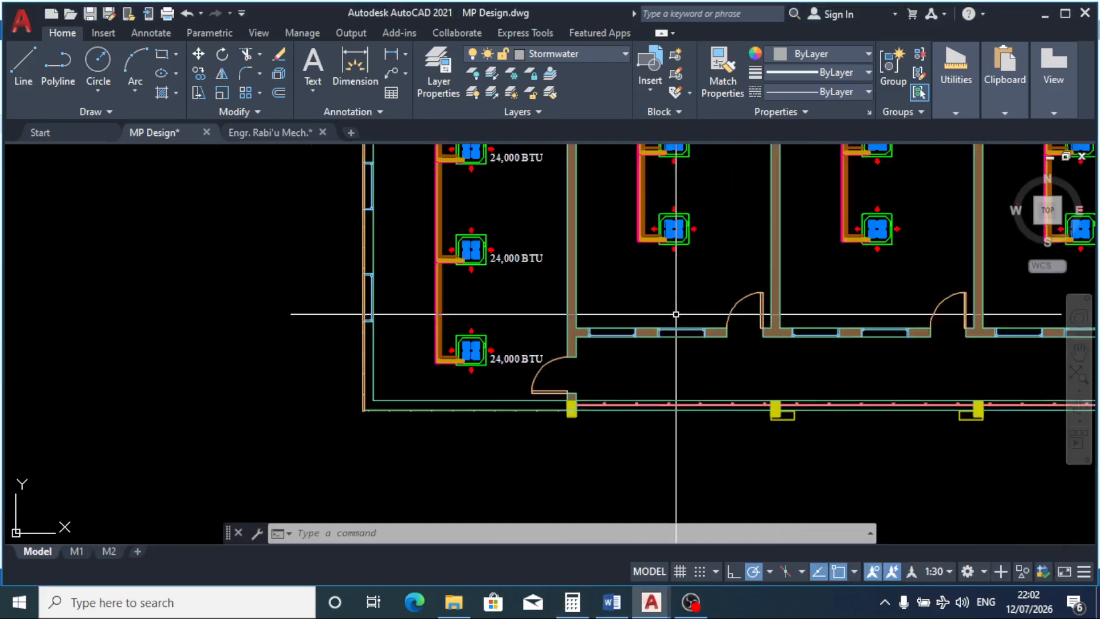
scroll(709, 222, "up", 4)
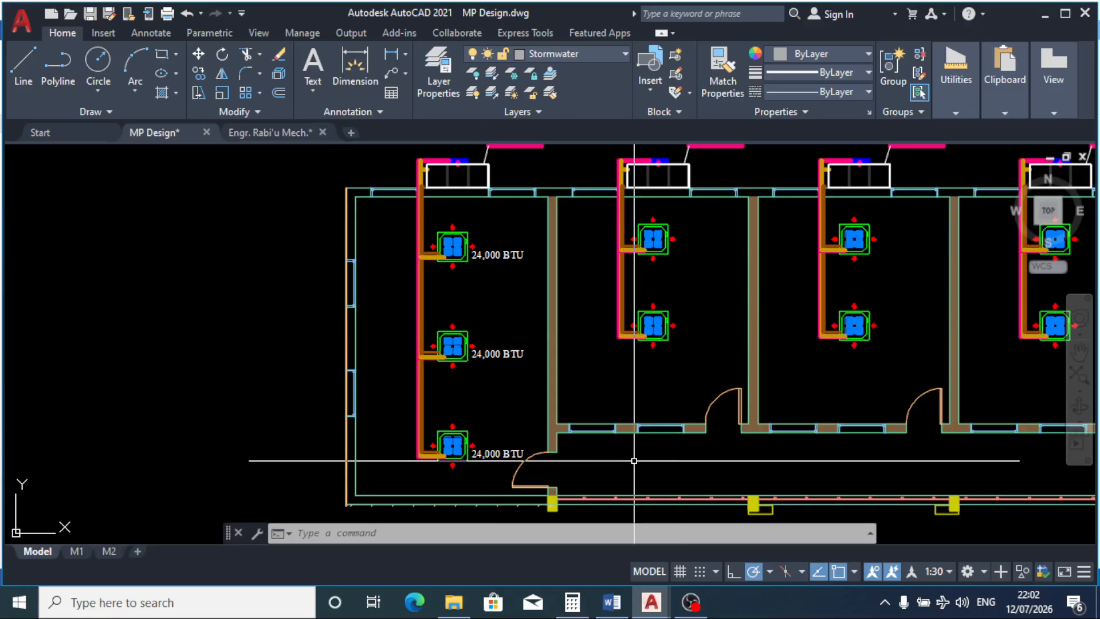
scroll(634, 460, "down", 2)
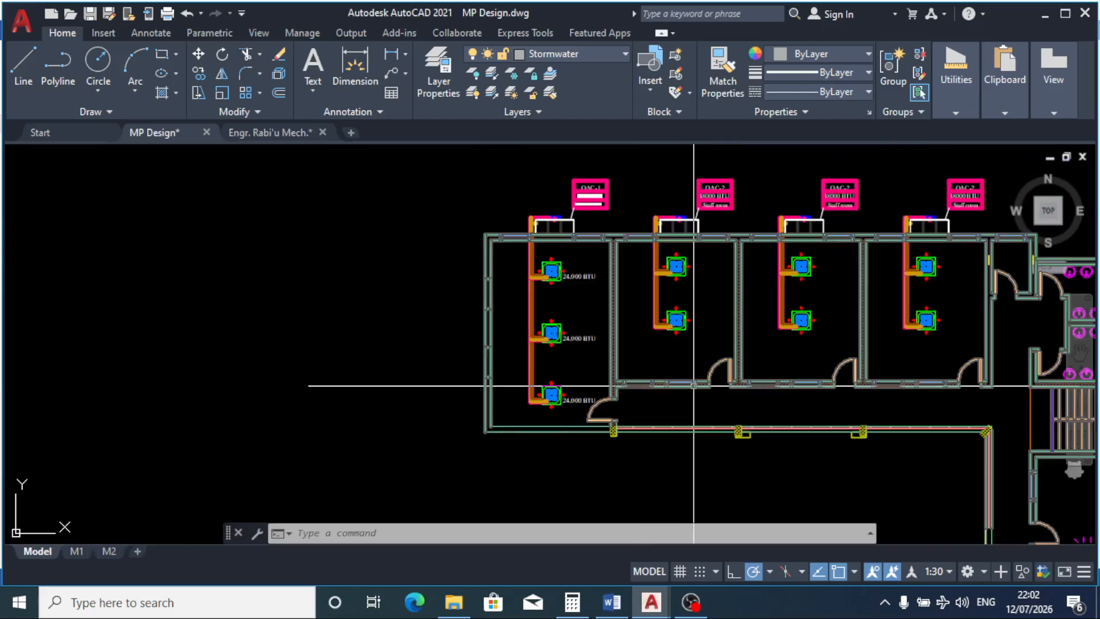
Step: Examine the indoor units across the row of rooms against the cooling load calculated for the second room
scroll(694, 385, "up", 2)
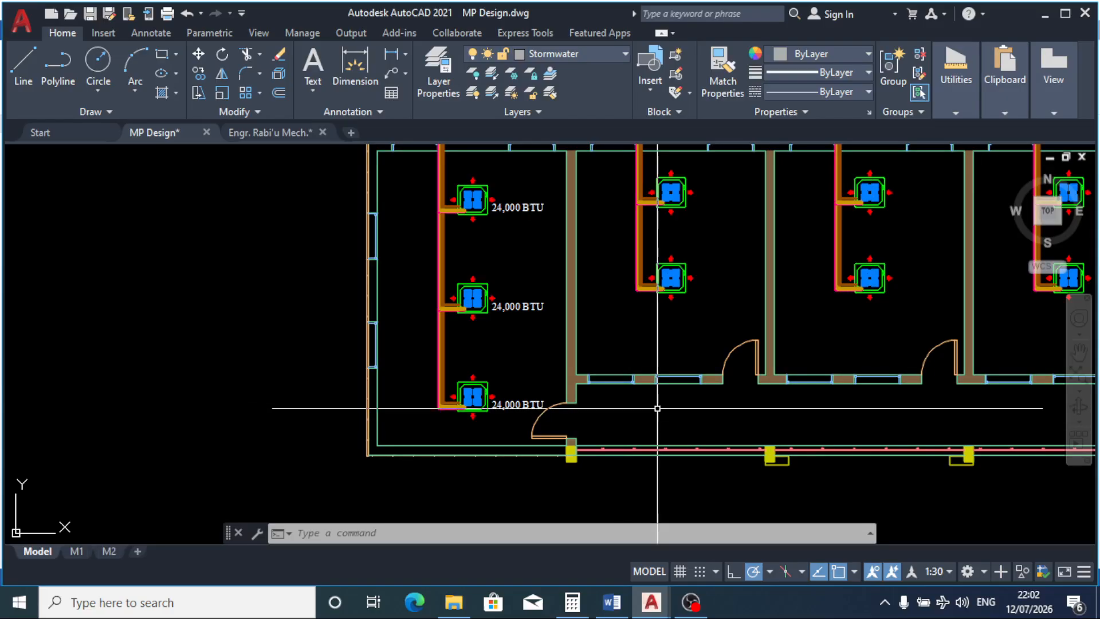
scroll(635, 414, "down", 4)
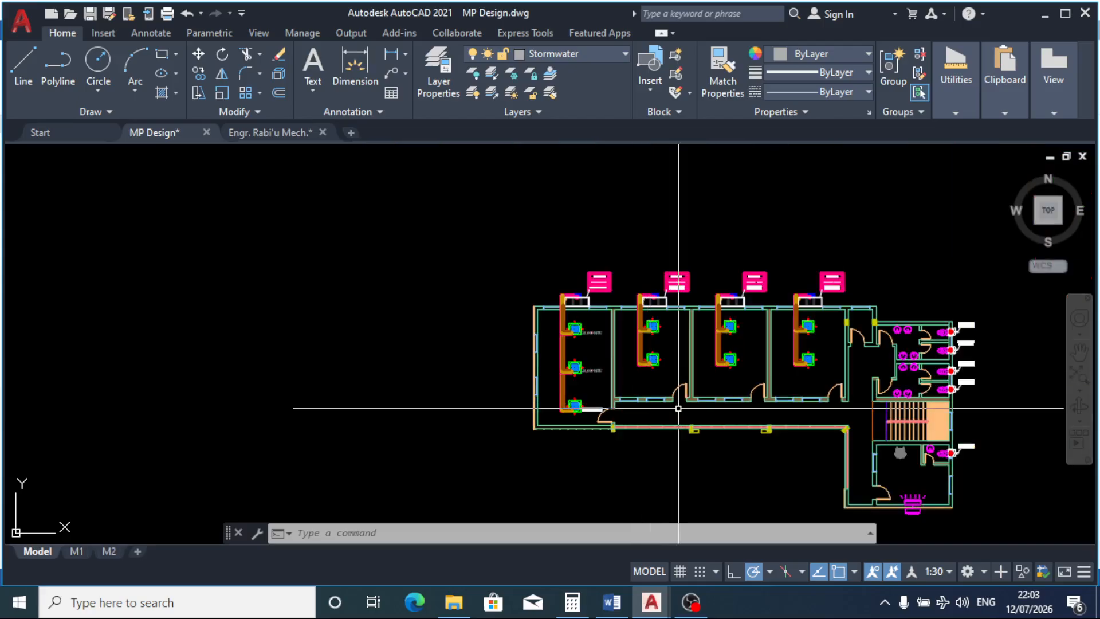
scroll(676, 326, "up", 3)
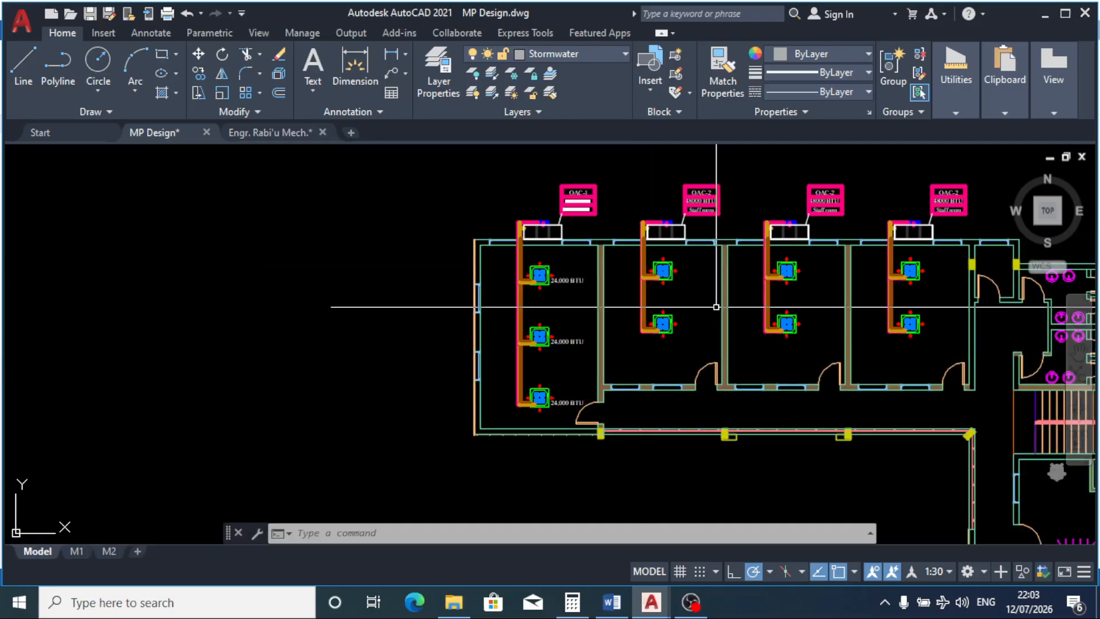
scroll(619, 275, "down", 2)
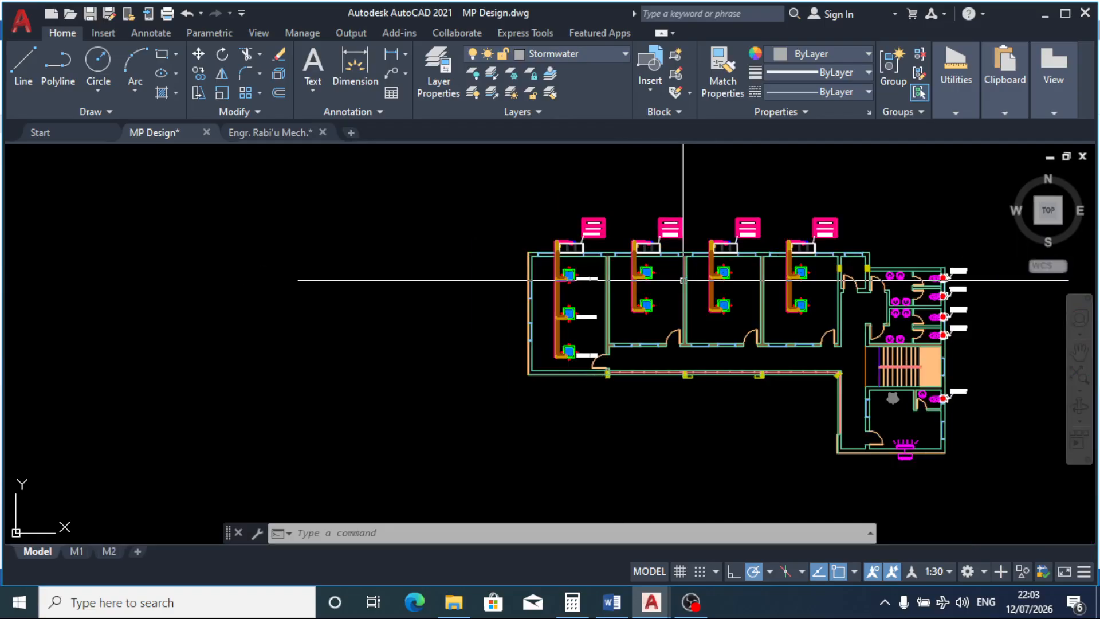
scroll(682, 280, "up", 2)
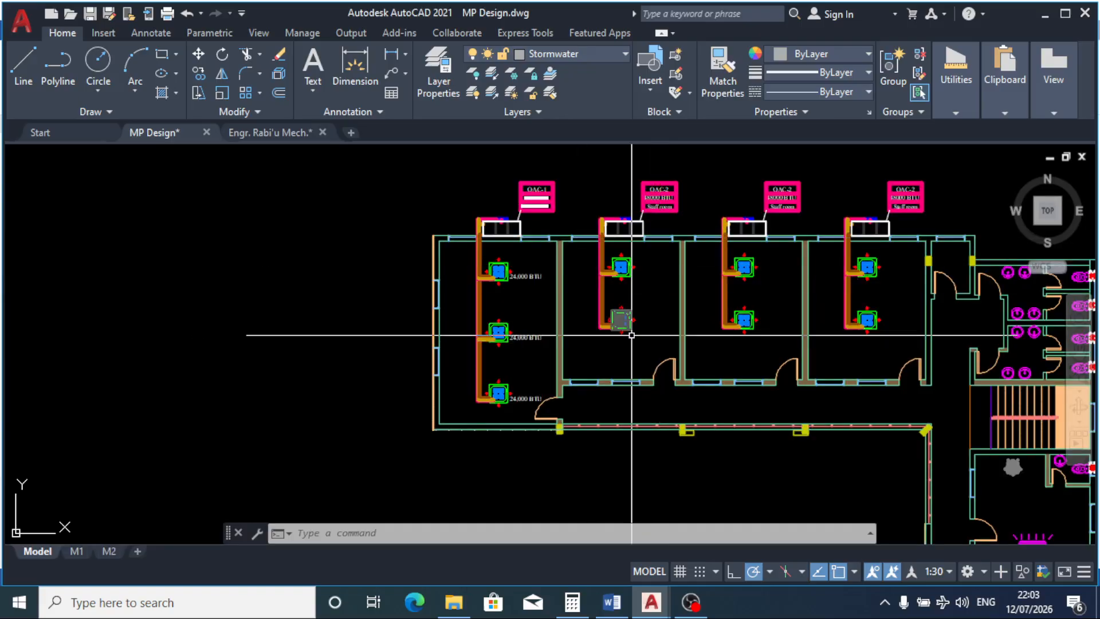
left_click(572, 601)
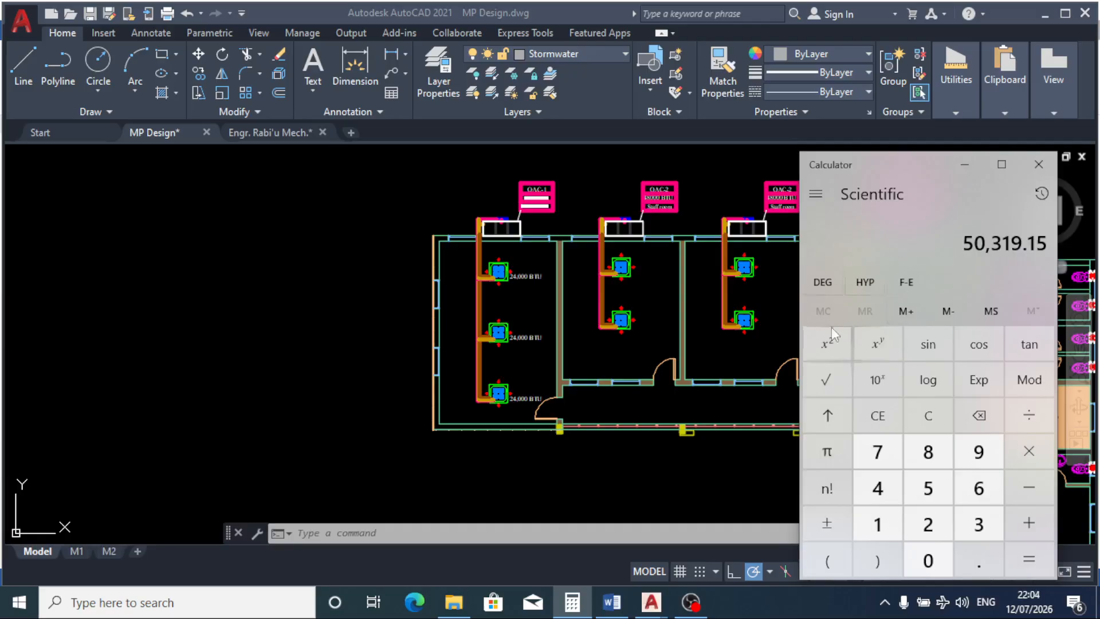
left_click(620, 314)
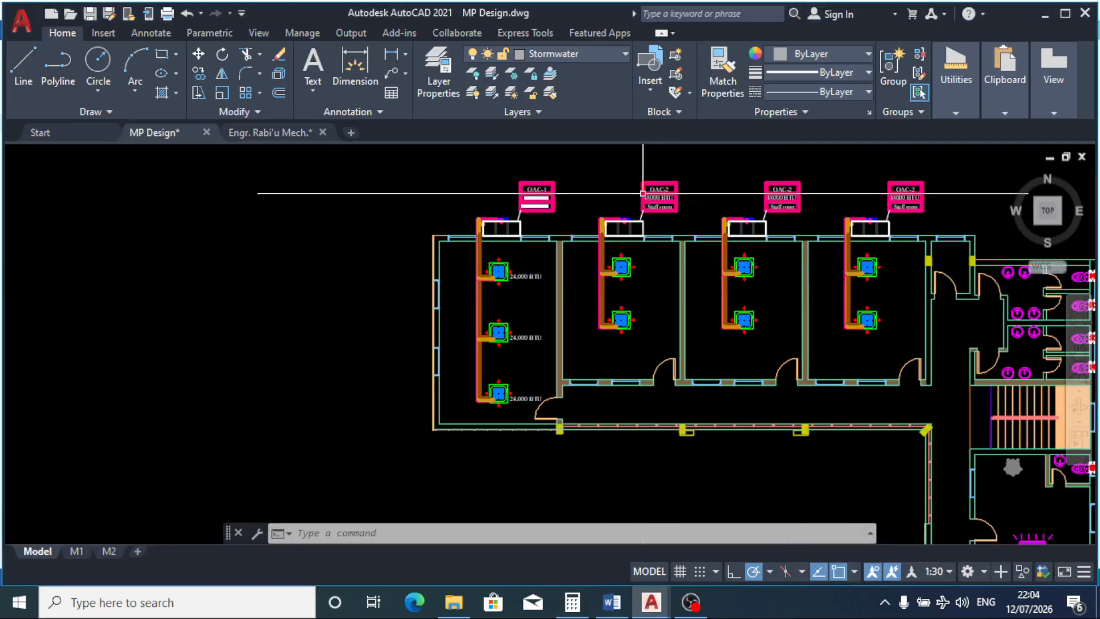
Step: Delete the "48000 BTU" and "Staff room" texts from the OAC-2 tag beside the OAC-1 tag
scroll(670, 198, "up", 4)
scroll(696, 202, "up", 2)
left_click(695, 203)
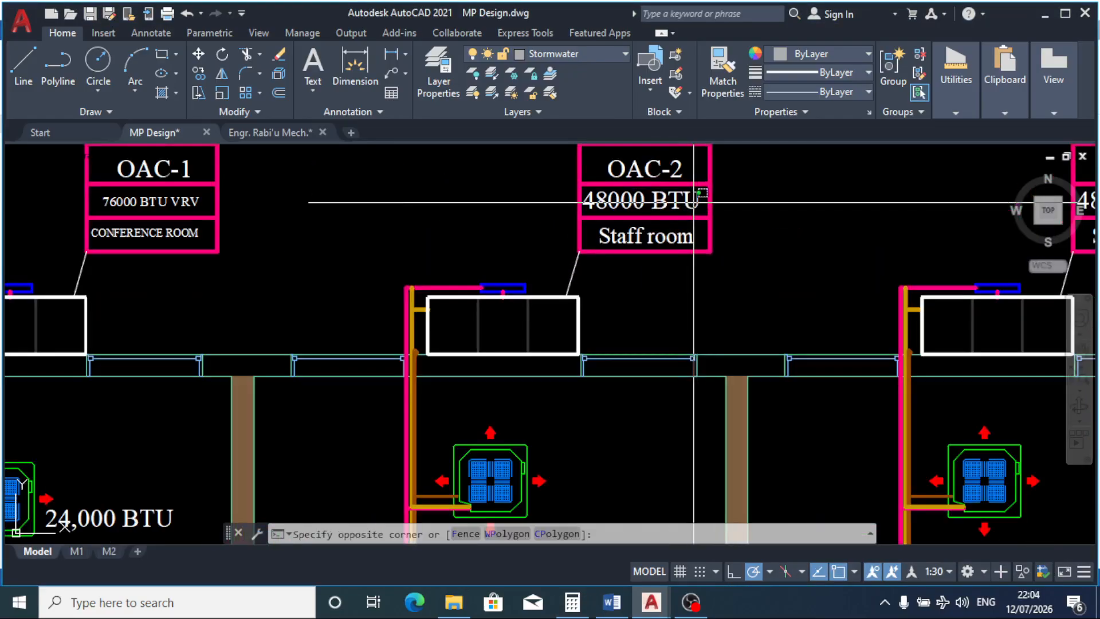
left_click(676, 205)
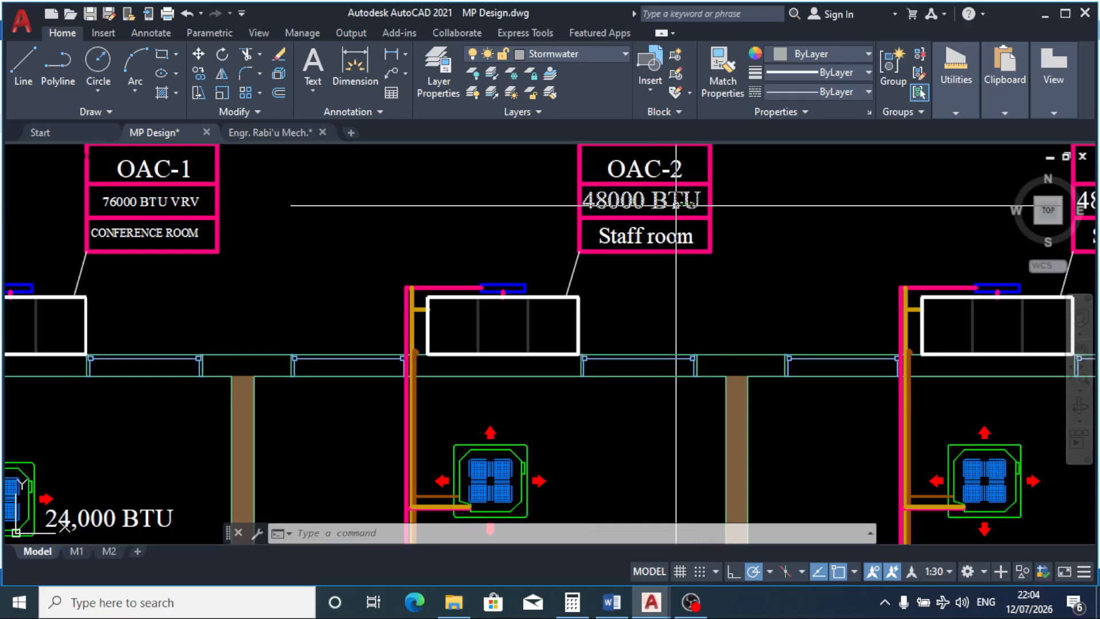
left_click(688, 239)
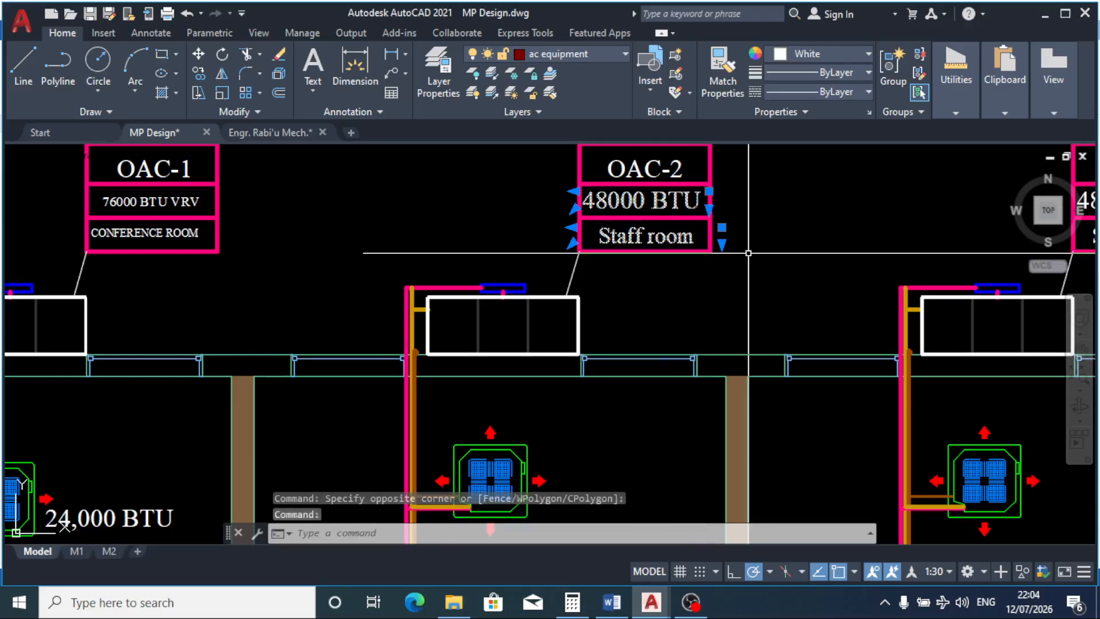
key("Delete")
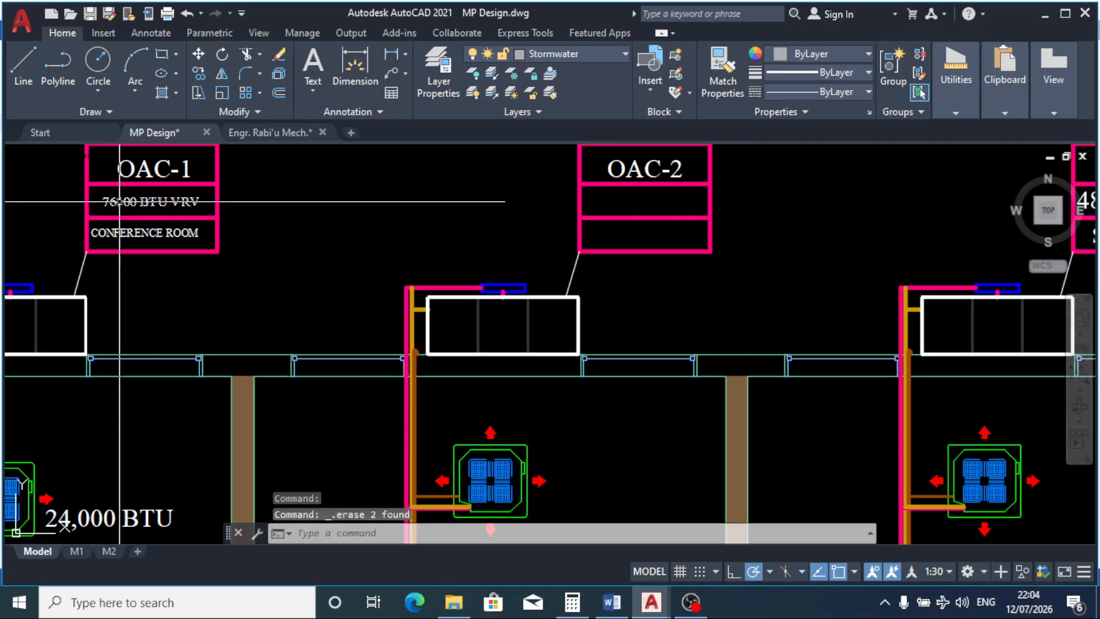
Step: Copy the "76000 BTU VRV" and "CONFERENCE ROOM" texts from the OAC-1 tag into the emptied OAC-2 tag, using matching tag corners
left_click(147, 201)
left_click(172, 233)
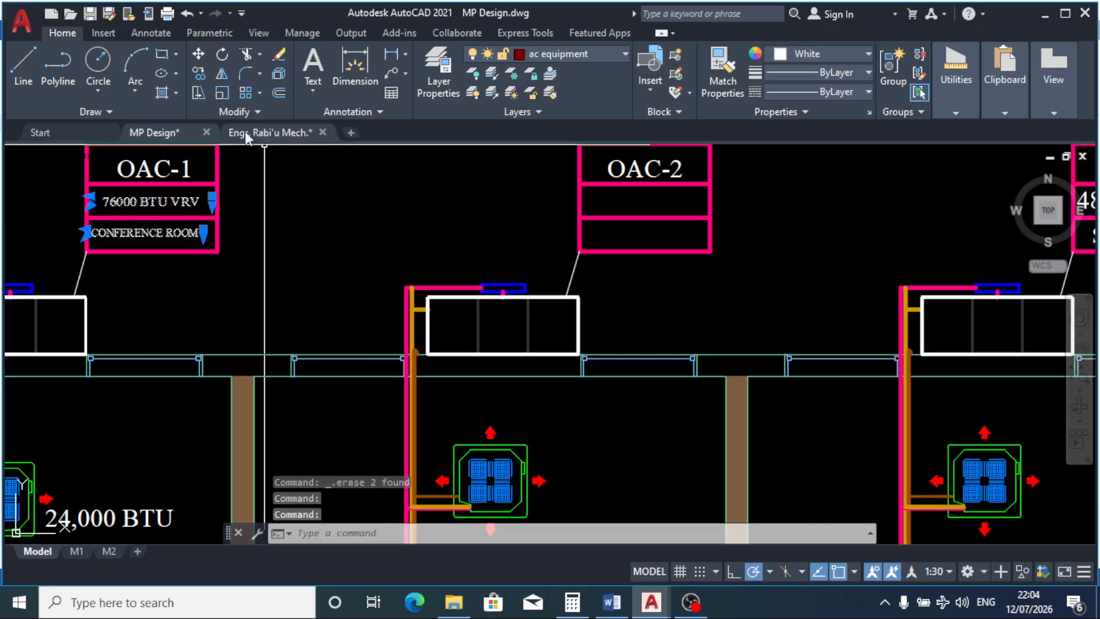
left_click(198, 74)
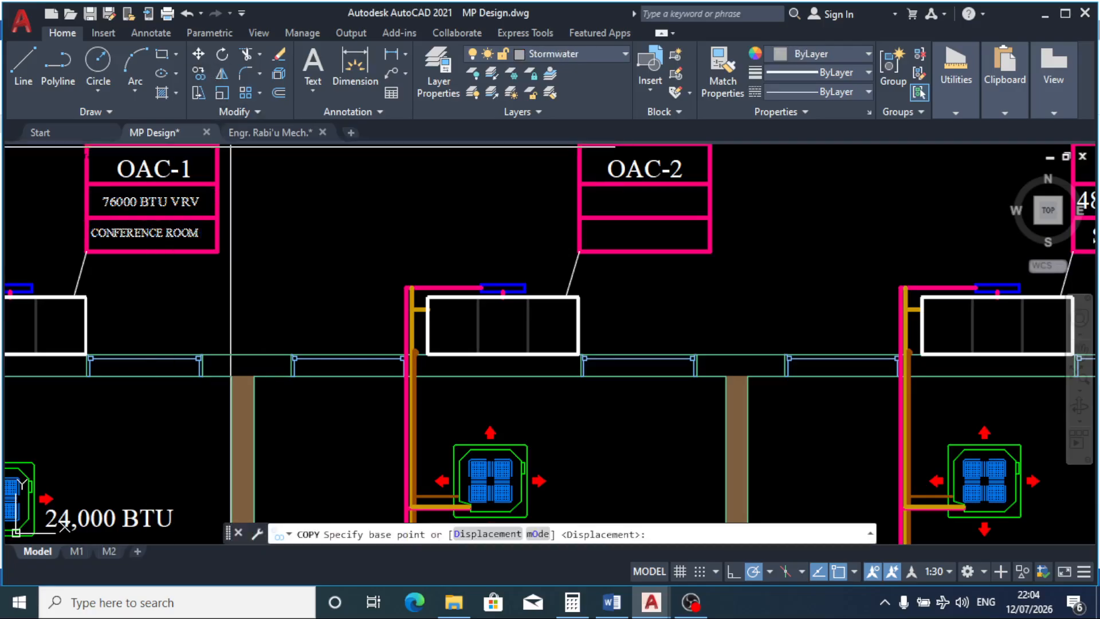
scroll(235, 164, "down", 2)
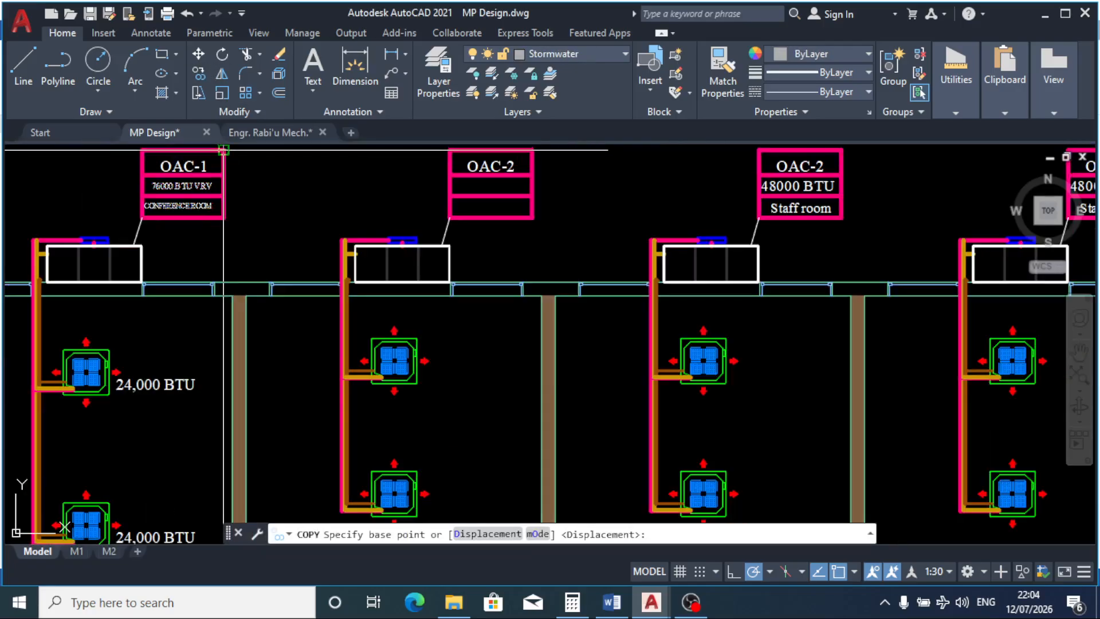
left_click(222, 150)
left_click(530, 150)
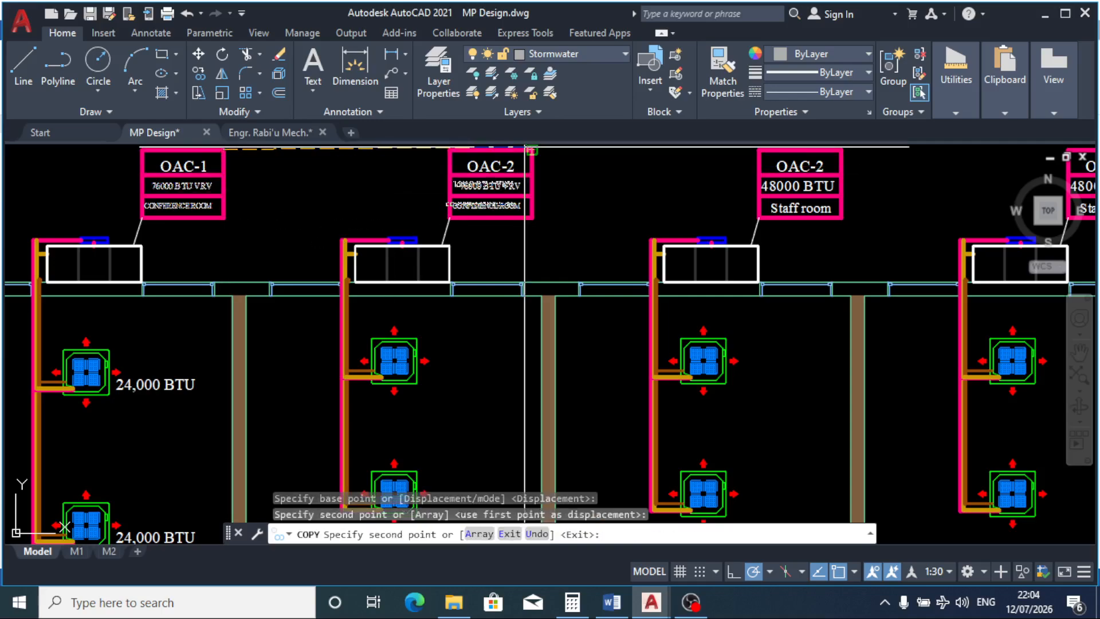
key("Return")
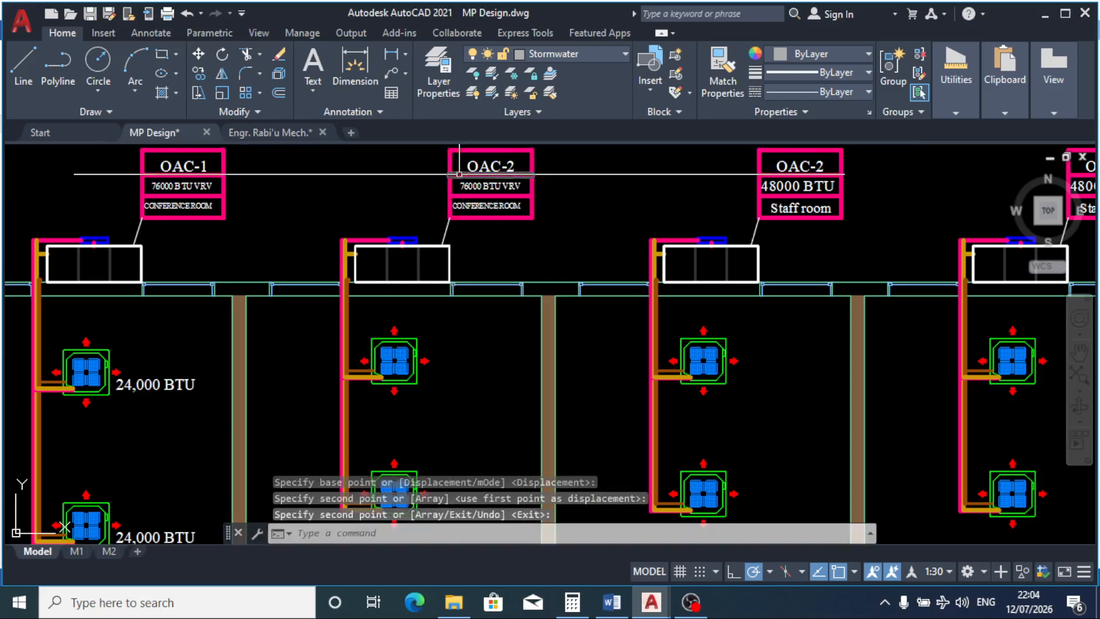
Step: Right-align the copied capacity text in the OAC-2 tag and change it to "47000 BTU VRV"
scroll(465, 175, "up", 4)
left_click(476, 206)
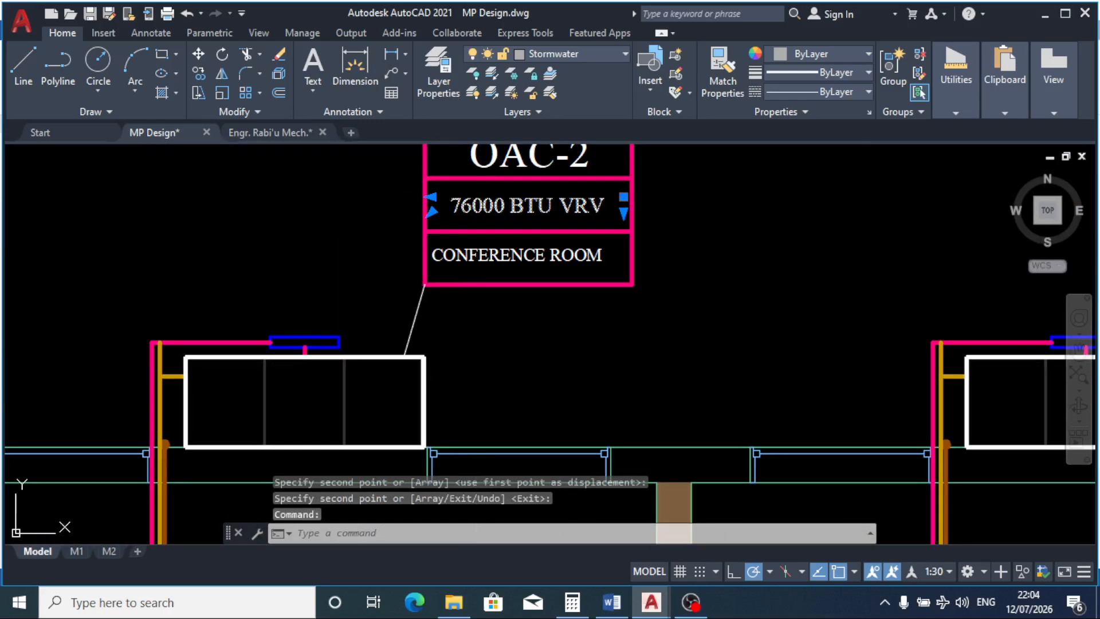
double_click(471, 208)
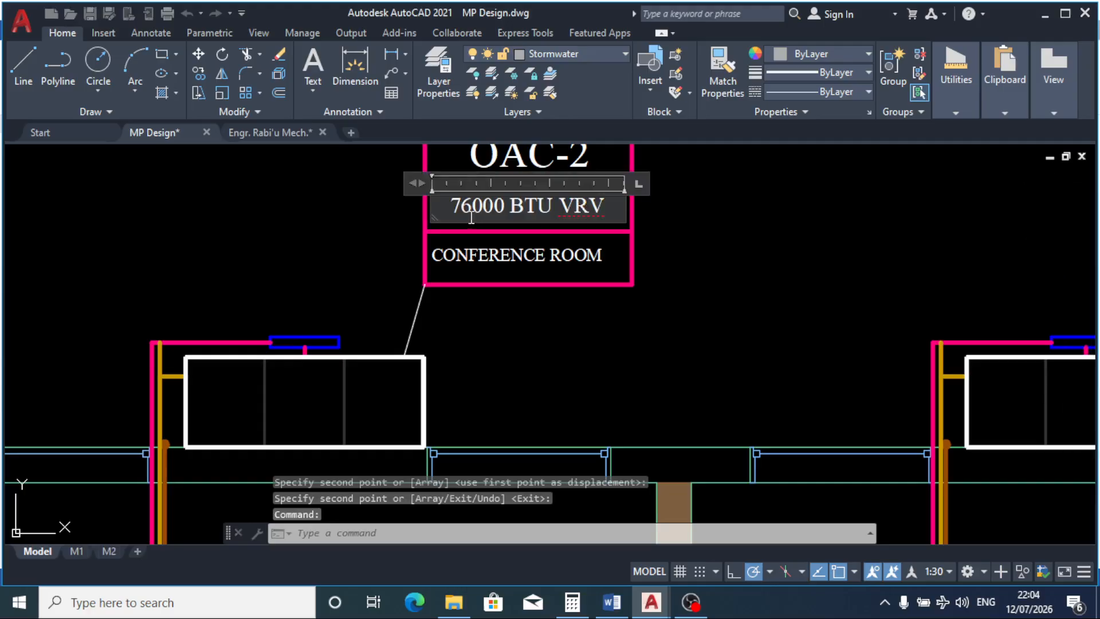
key("ctrl+r")
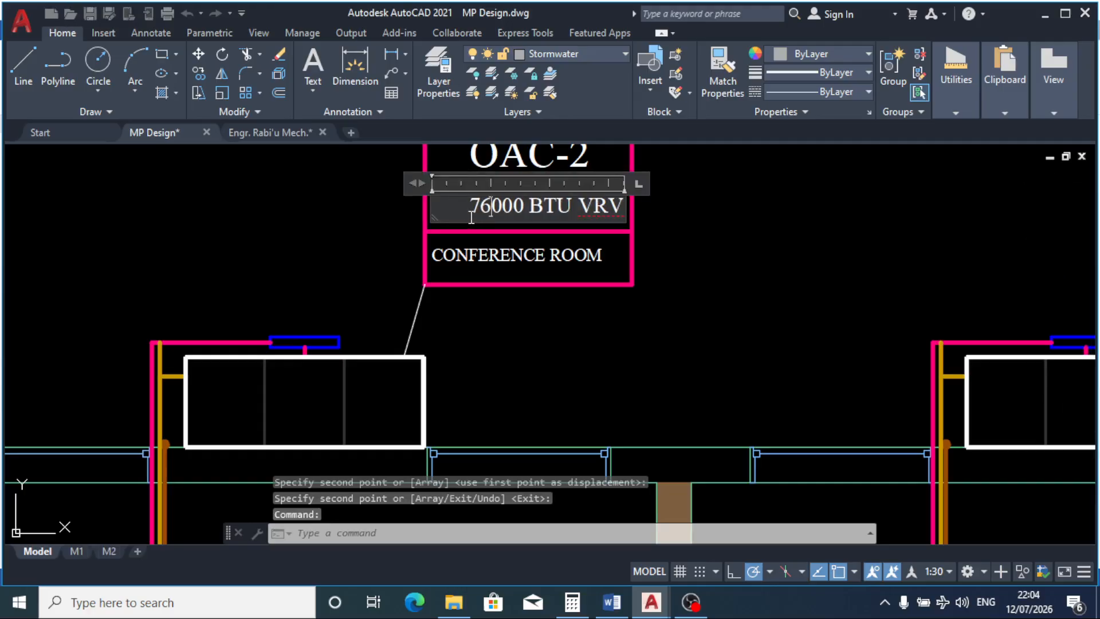
key("BackSpace")
key("BackSpace")
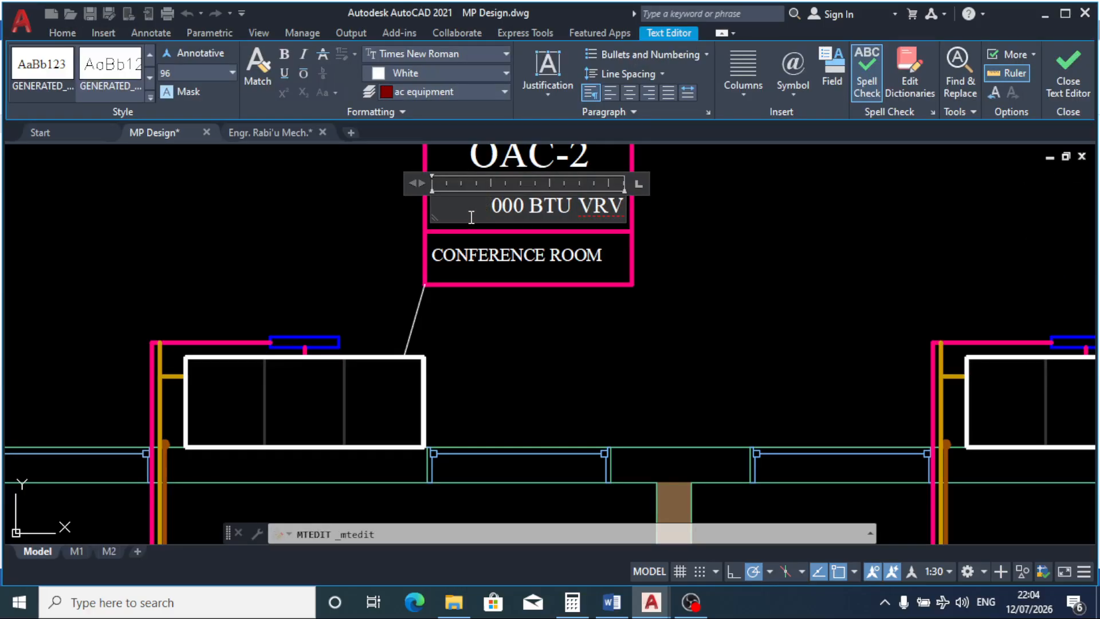
type("47")
left_click(620, 262)
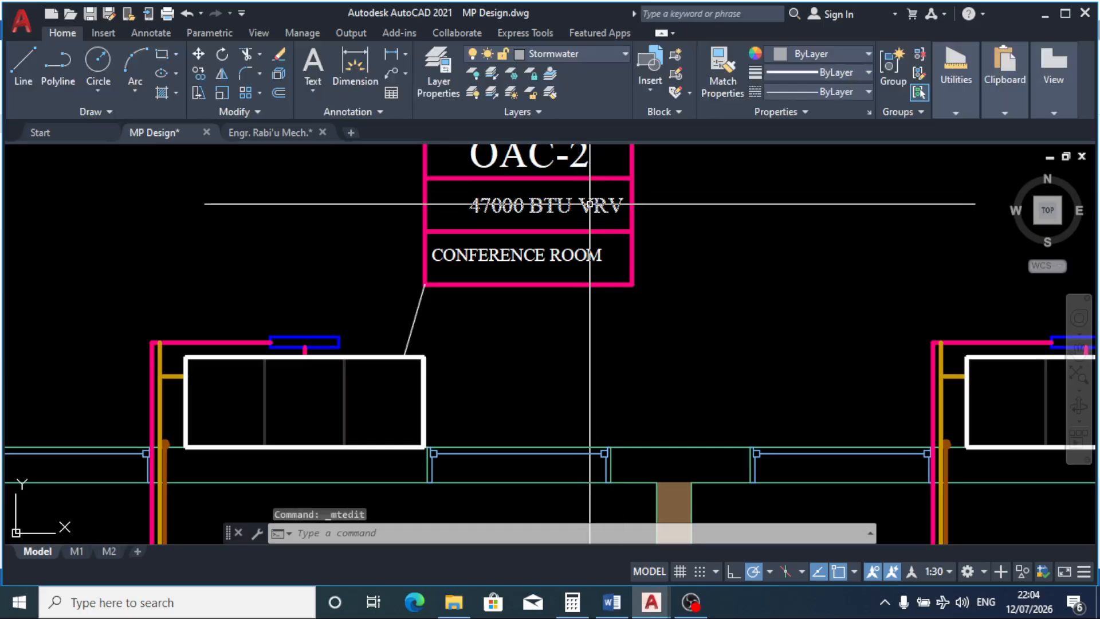
Step: Move the "47000 BTU VRV" text slightly to the left within its row of the OAC-2 tag
left_click(500, 207)
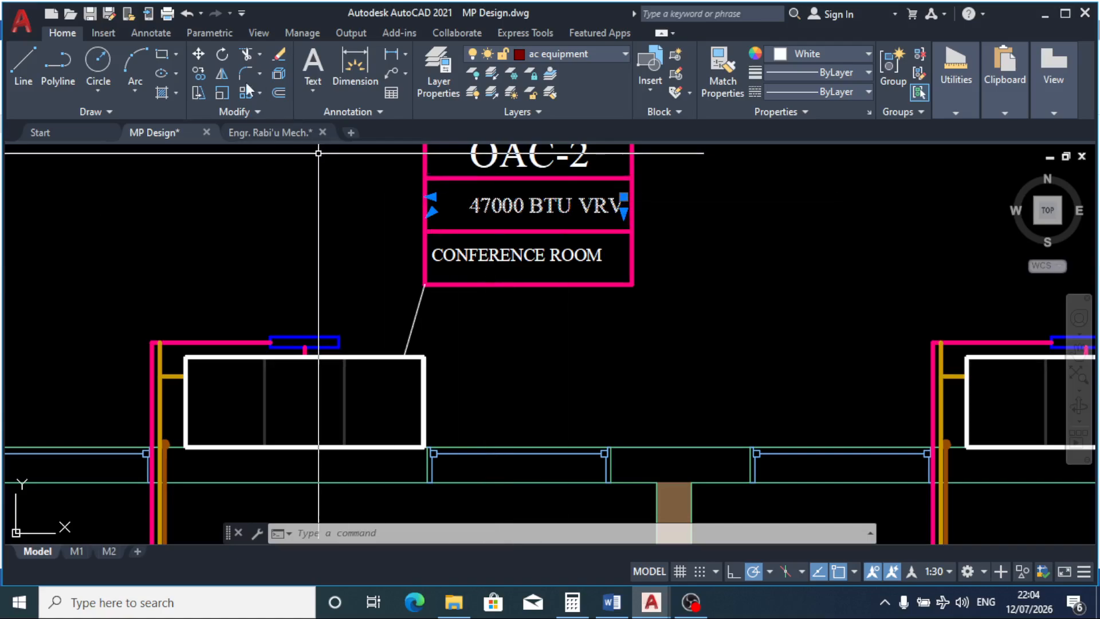
left_click(500, 216)
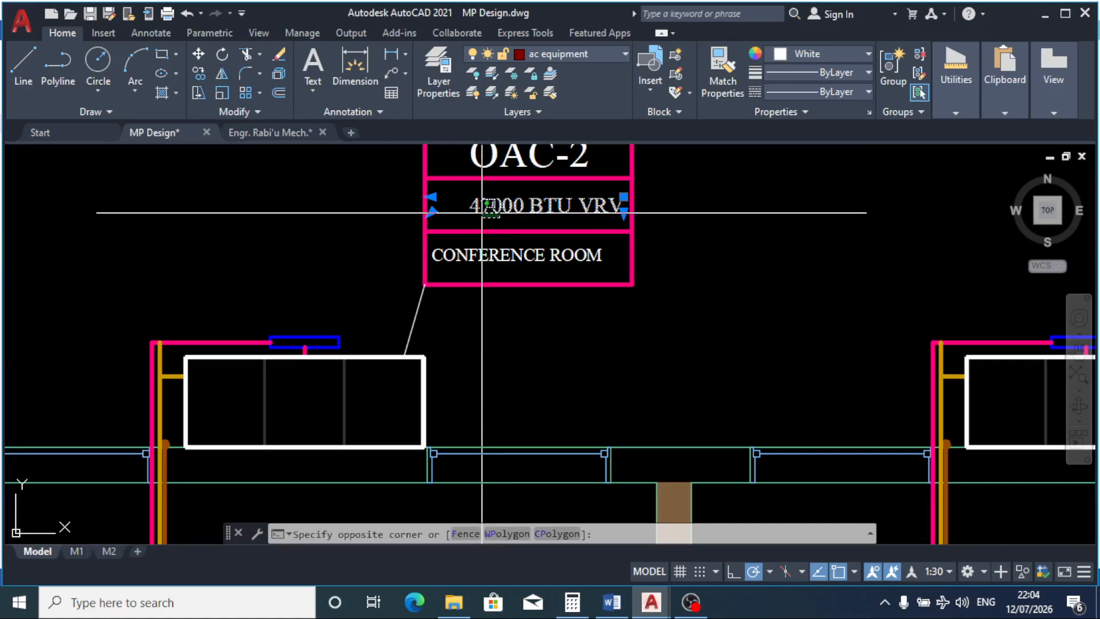
key("Escape")
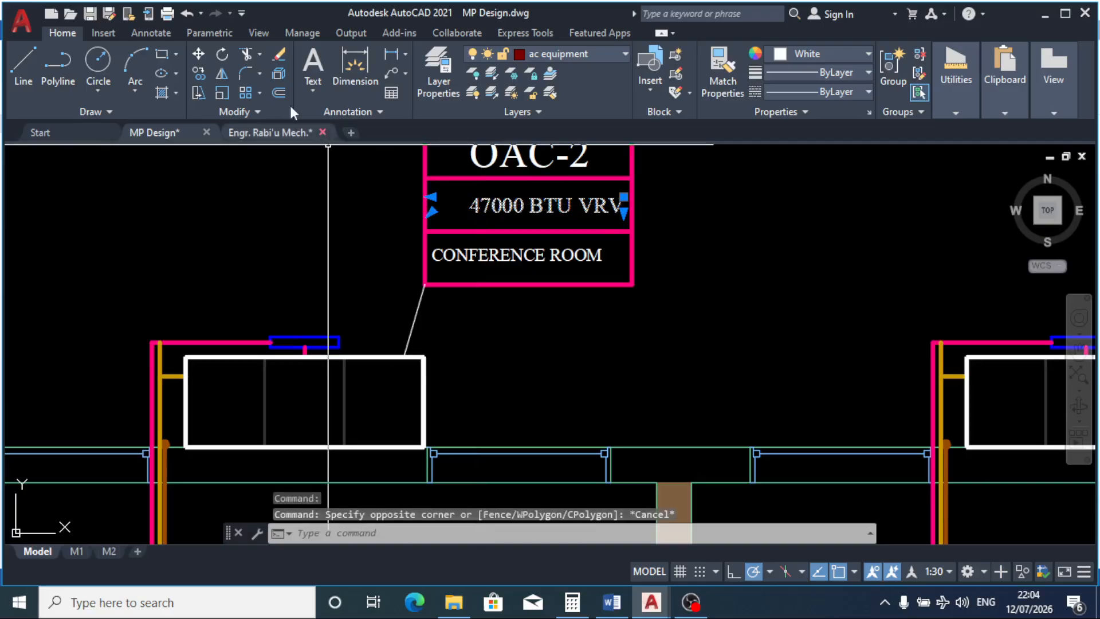
left_click(199, 55)
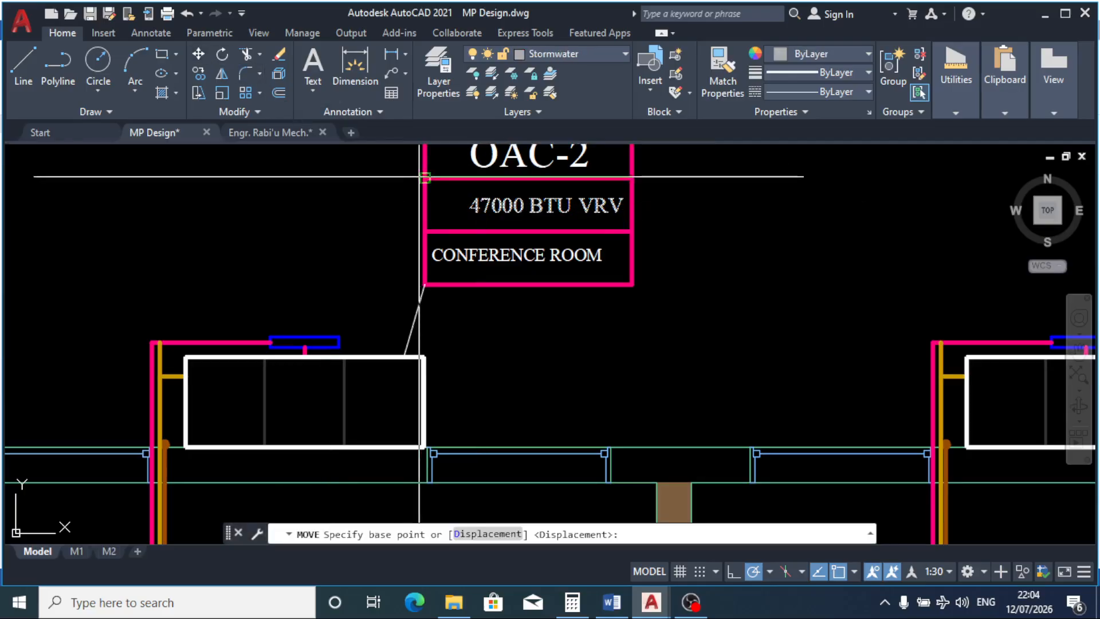
left_click(506, 205)
scroll(506, 204, "up", 2)
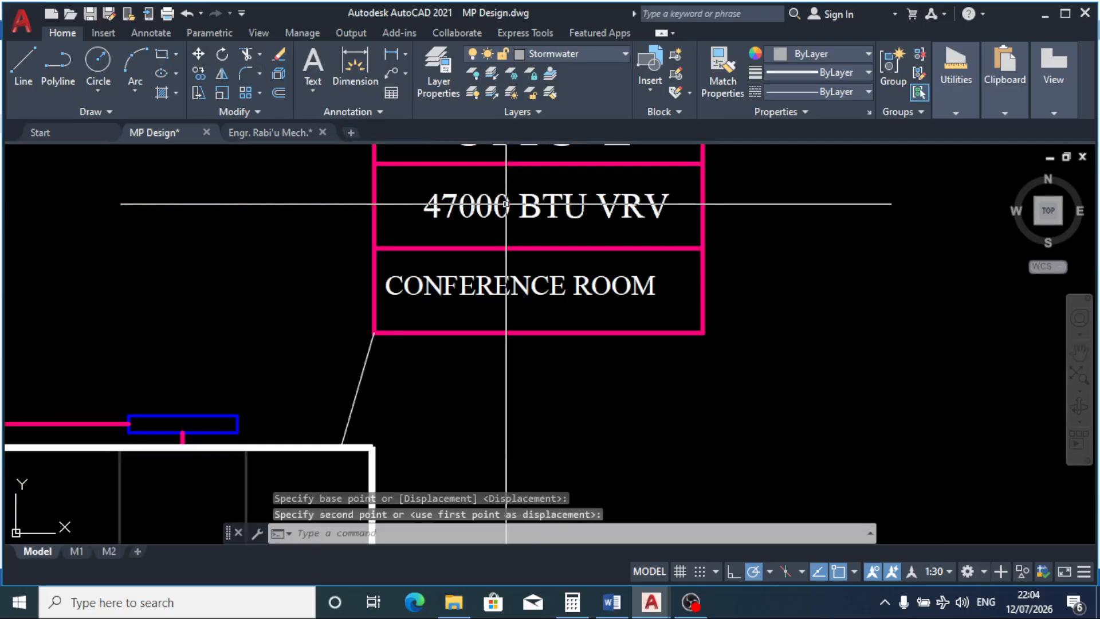
scroll(502, 217, "down", 3)
scroll(536, 232, "up", 2)
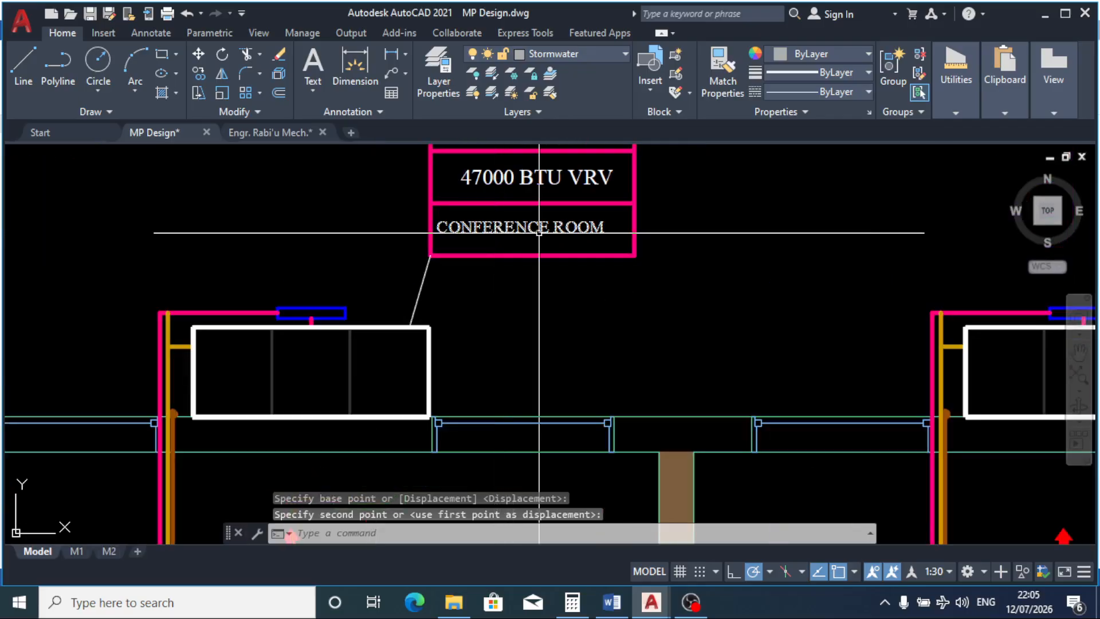
Step: Change the room name in the edited OAC-2 tag to "CLASS ROOM"
double_click(539, 232)
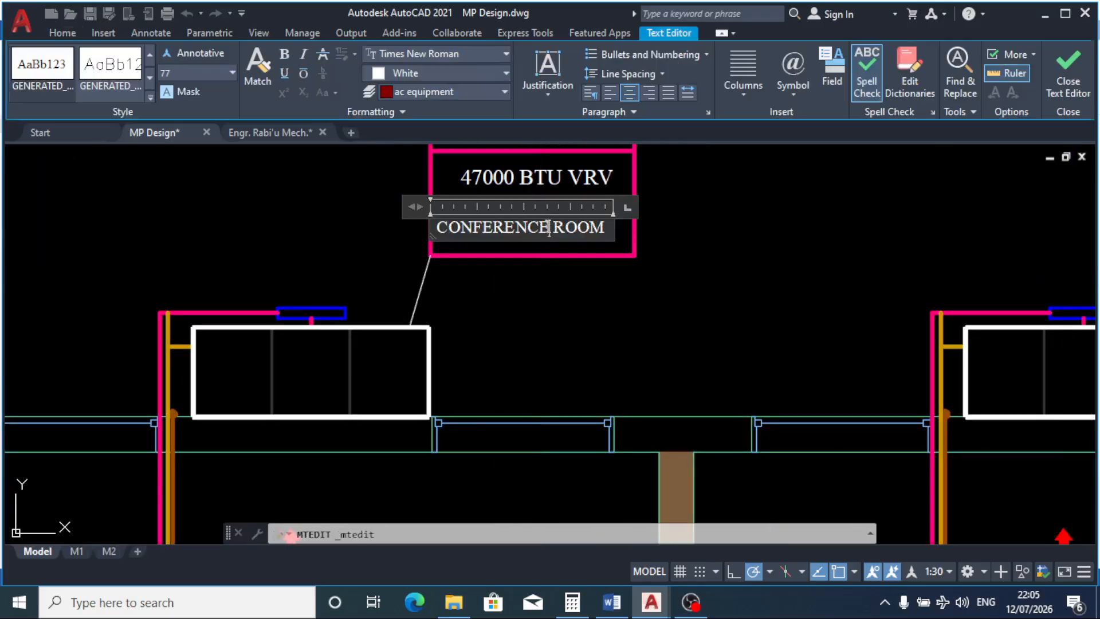
key("BackSpace")
key("BackSpace")
key("BackSpace")
key("BackSpace")
key("BackSpace")
key("BackSpace")
key("BackSpace")
key("BackSpace")
key("BackSpace")
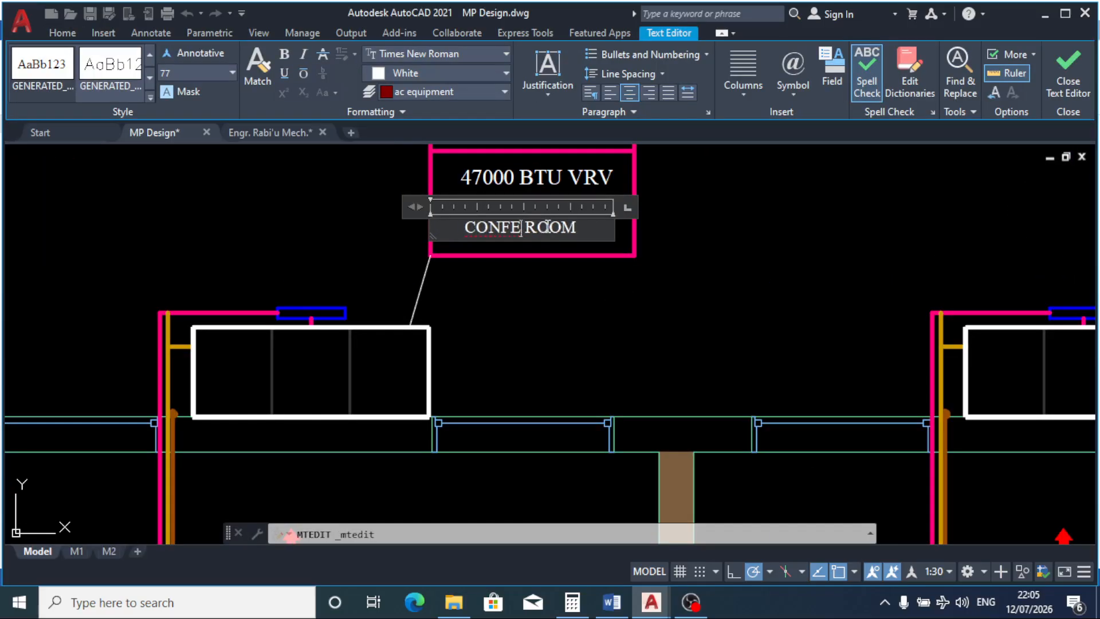
type("LASS")
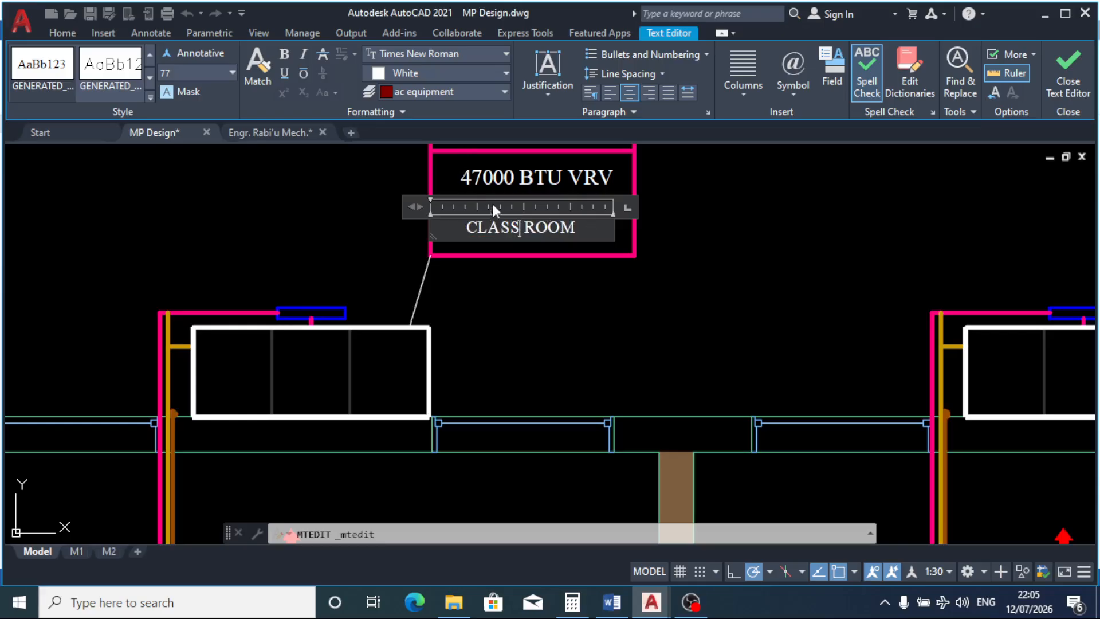
left_click(530, 314)
scroll(662, 210, "down", 4)
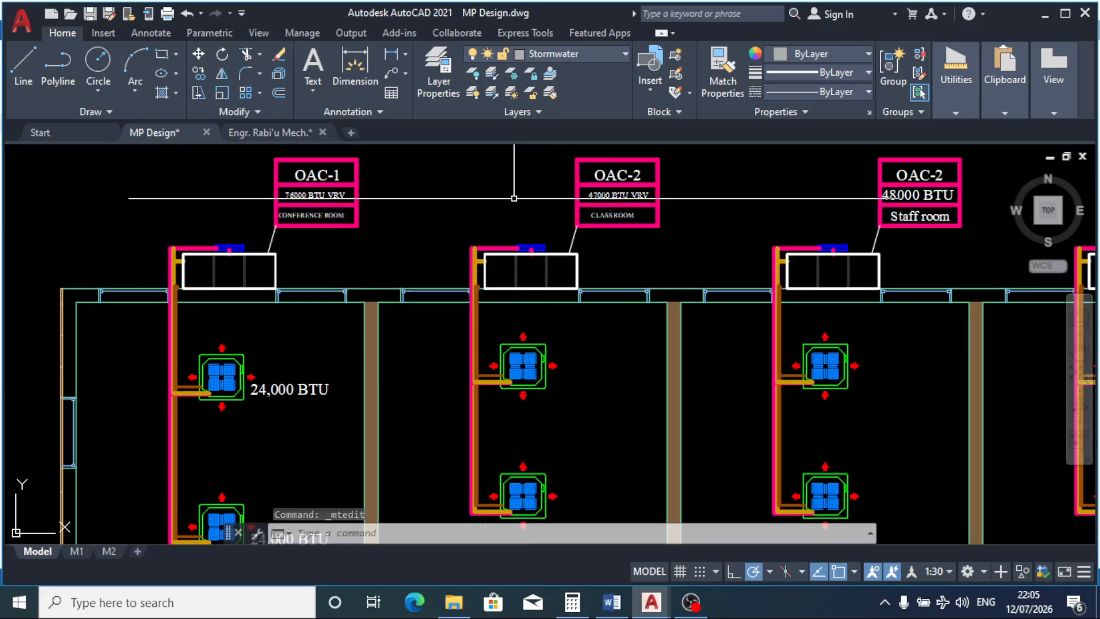
scroll(487, 199, "down", 4)
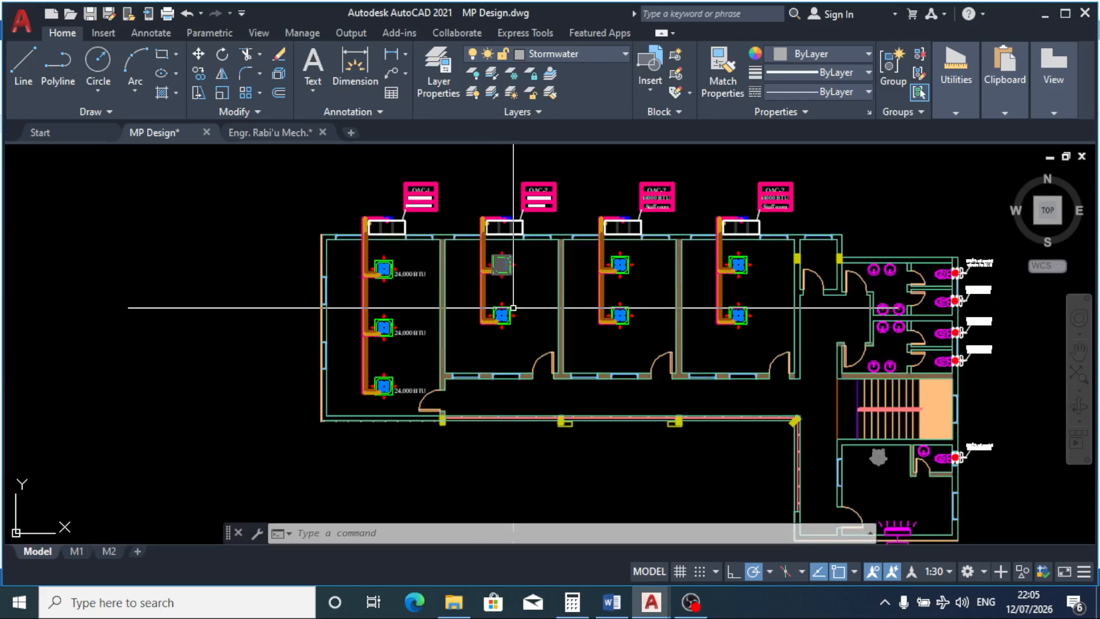
Step: Divide the classroom's 47000 BTU load by 2 in Calculator, and return to the drawing
left_click(572, 601)
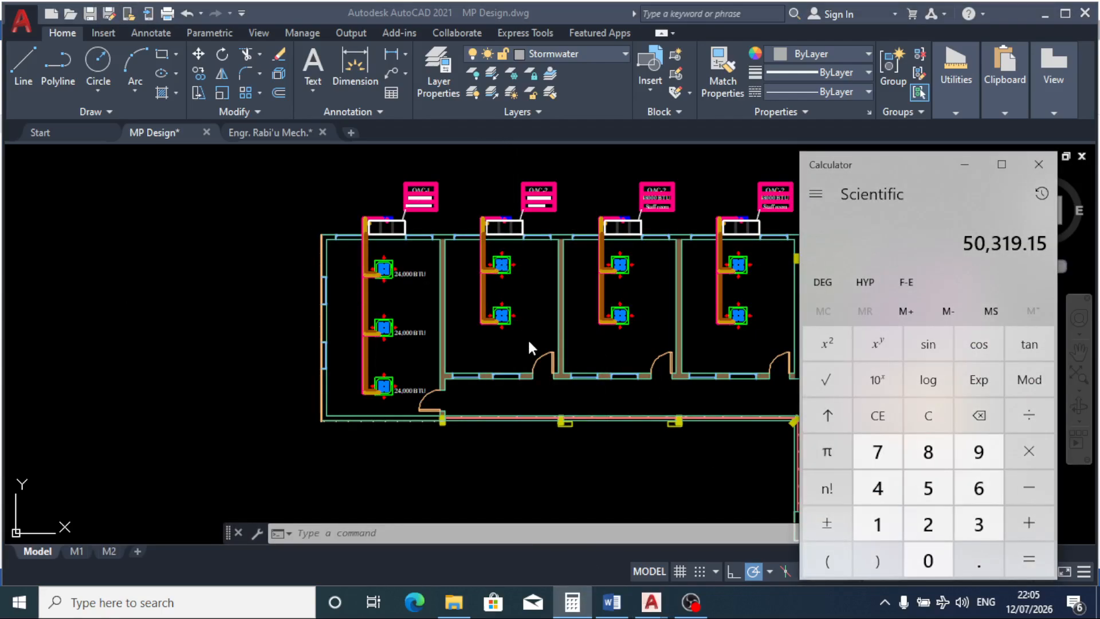
left_click(923, 417)
left_click(889, 483)
left_click(877, 449)
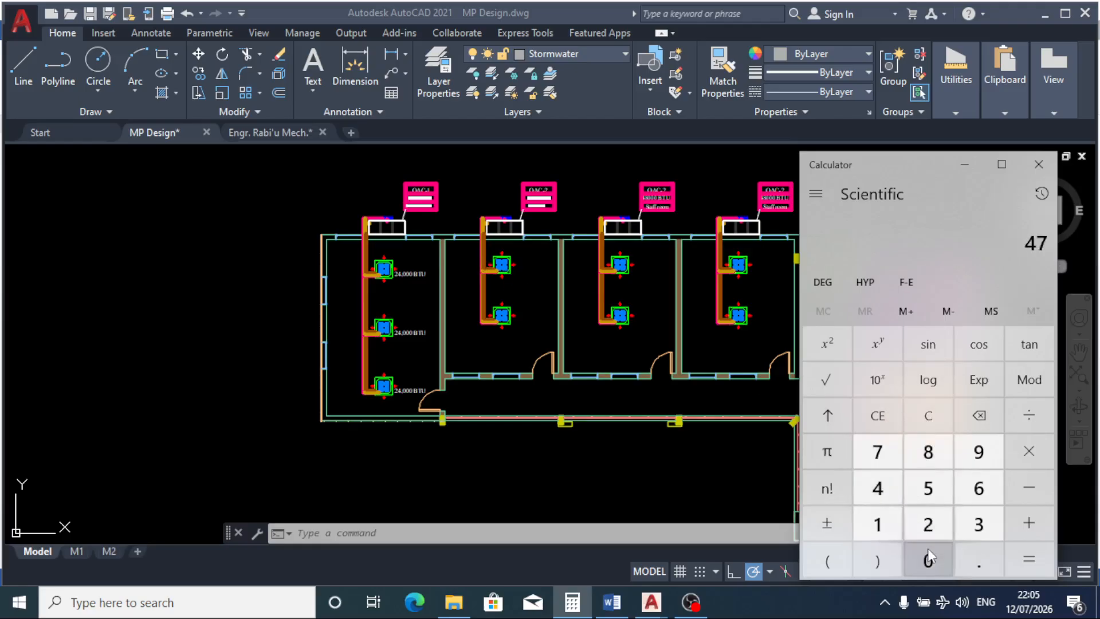
left_click(928, 557)
left_click(928, 557)
left_click(928, 556)
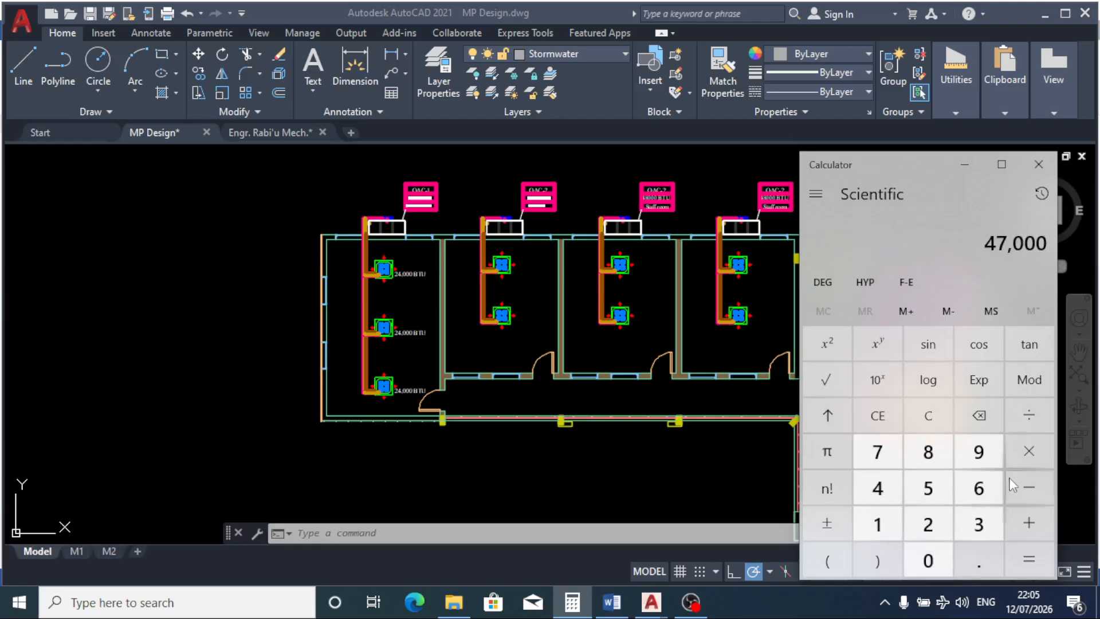
left_click(1031, 415)
left_click(939, 523)
left_click(1017, 556)
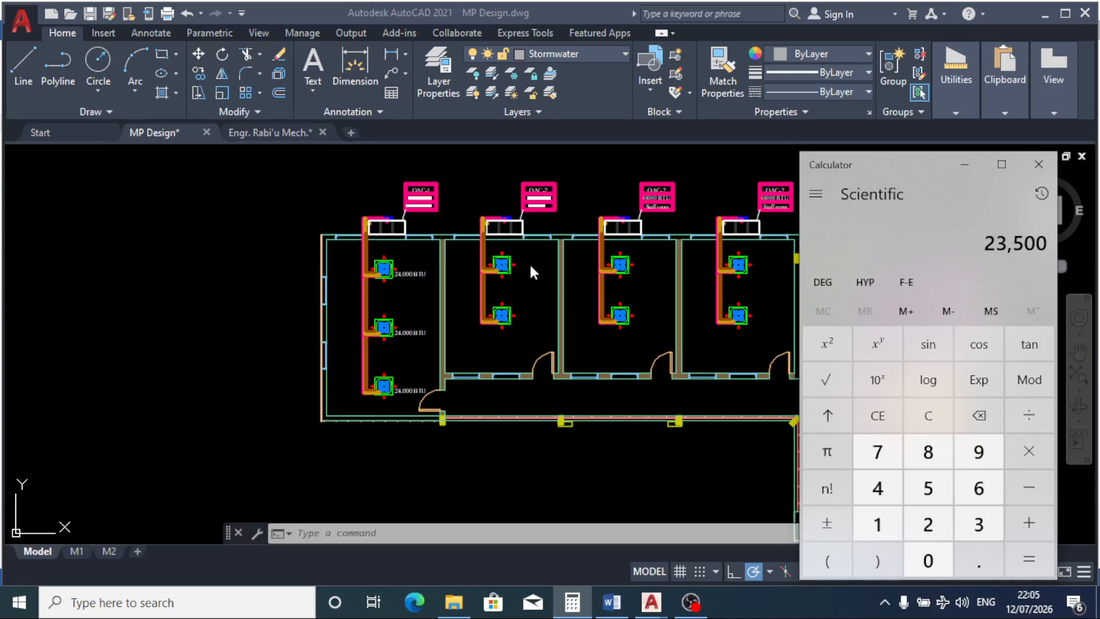
left_click(528, 280)
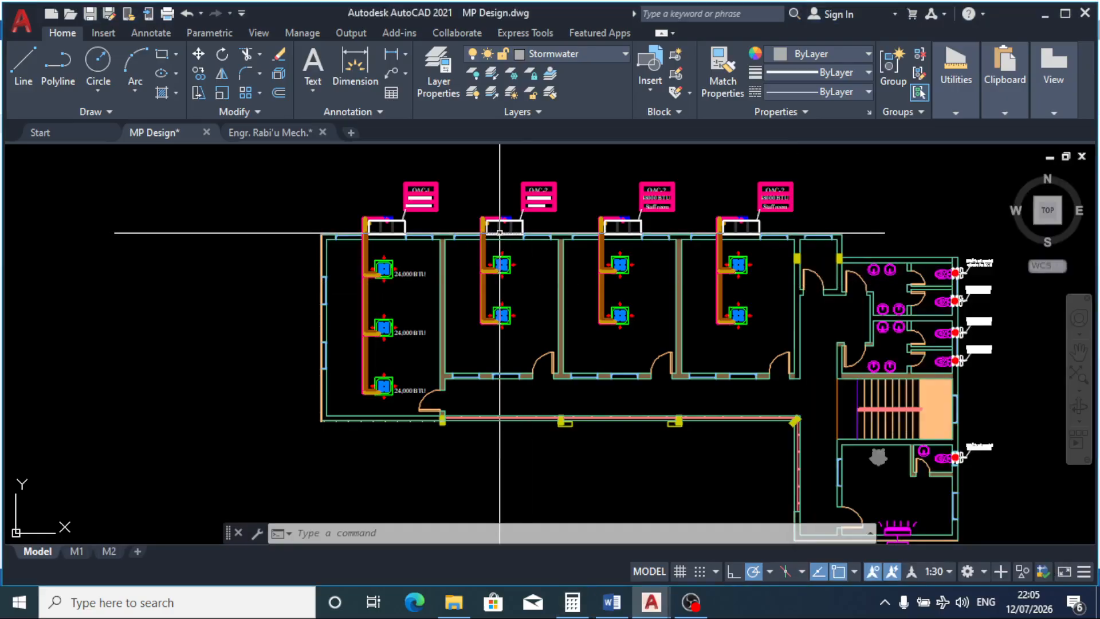
Step: Copy the "24,000 BTU" label from the conference room's upper indoor unit to the classroom's upper unit, using matching arrow tips
scroll(499, 232, "up", 2)
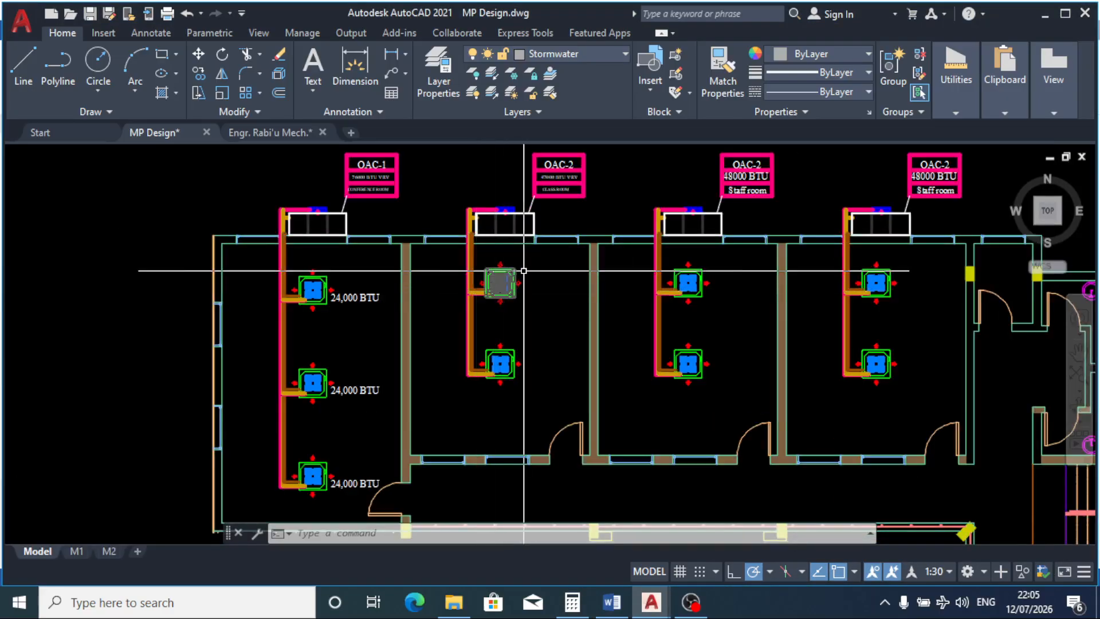
scroll(524, 270, "up", 2)
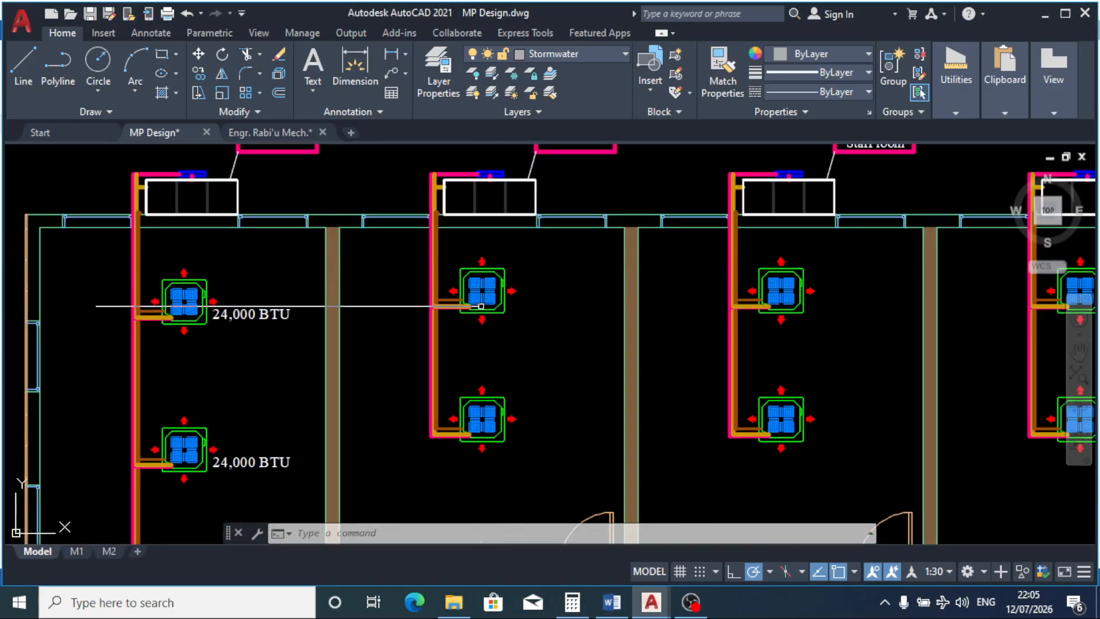
left_click(271, 314)
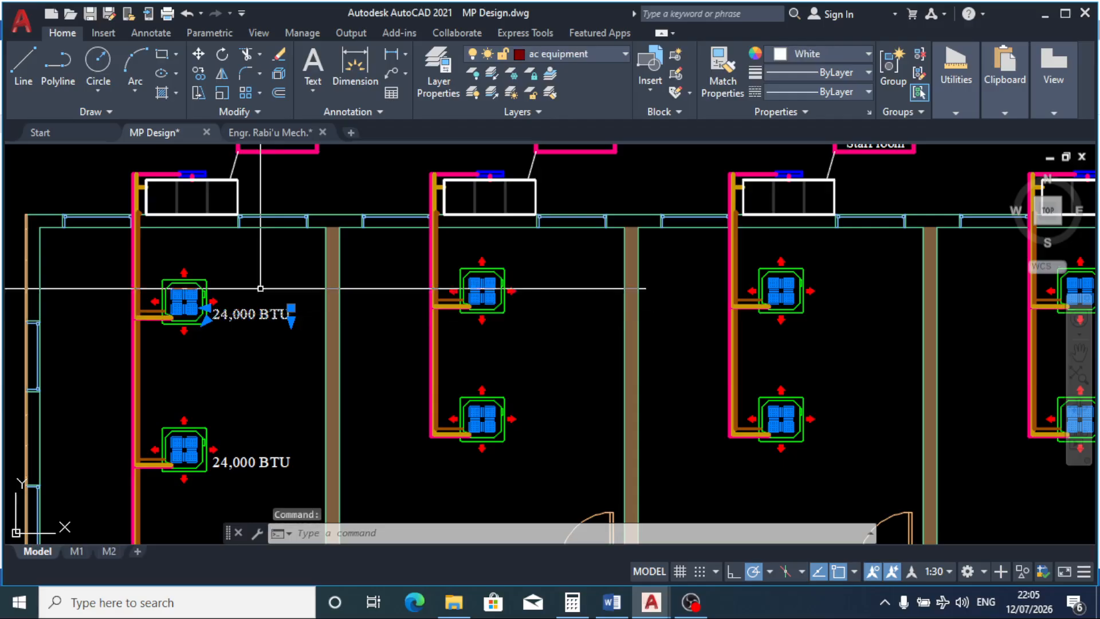
left_click(199, 76)
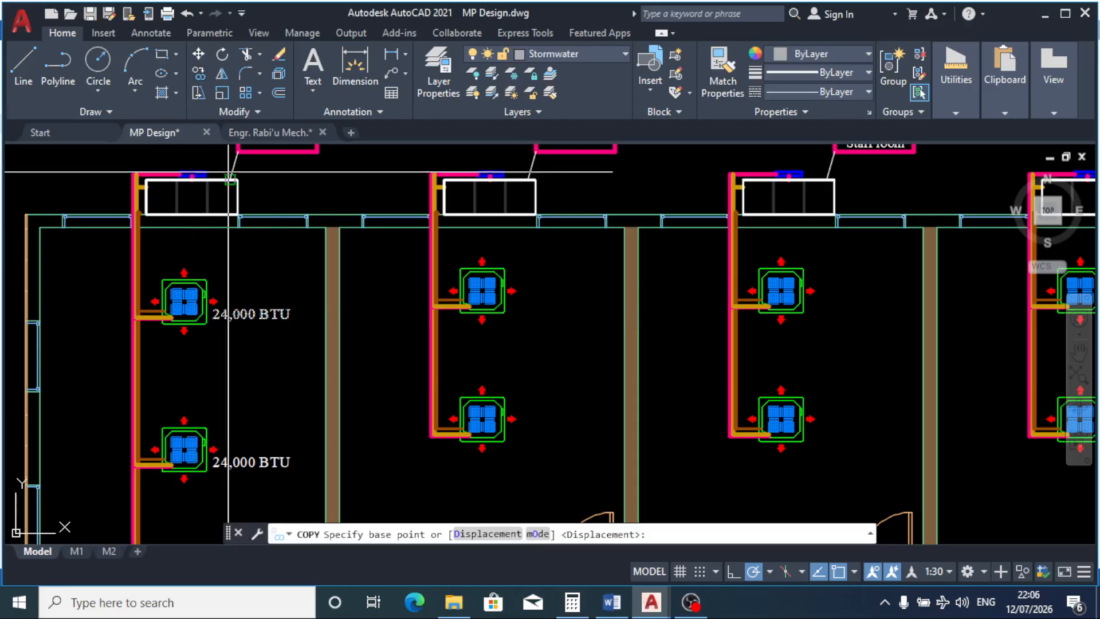
left_click(184, 269)
left_click(482, 258)
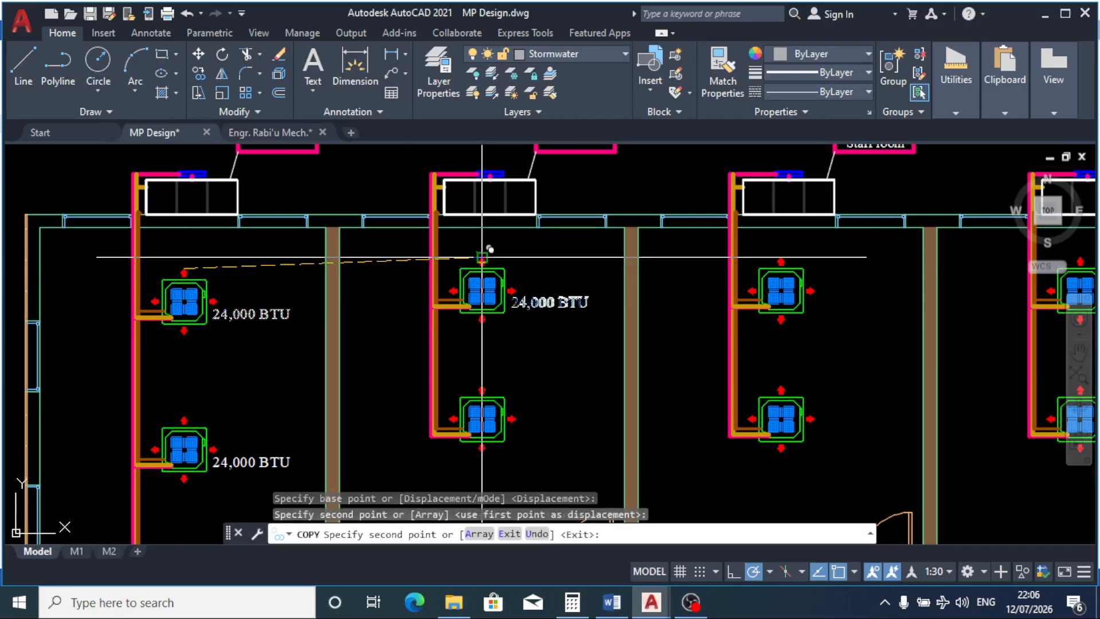
key("Escape")
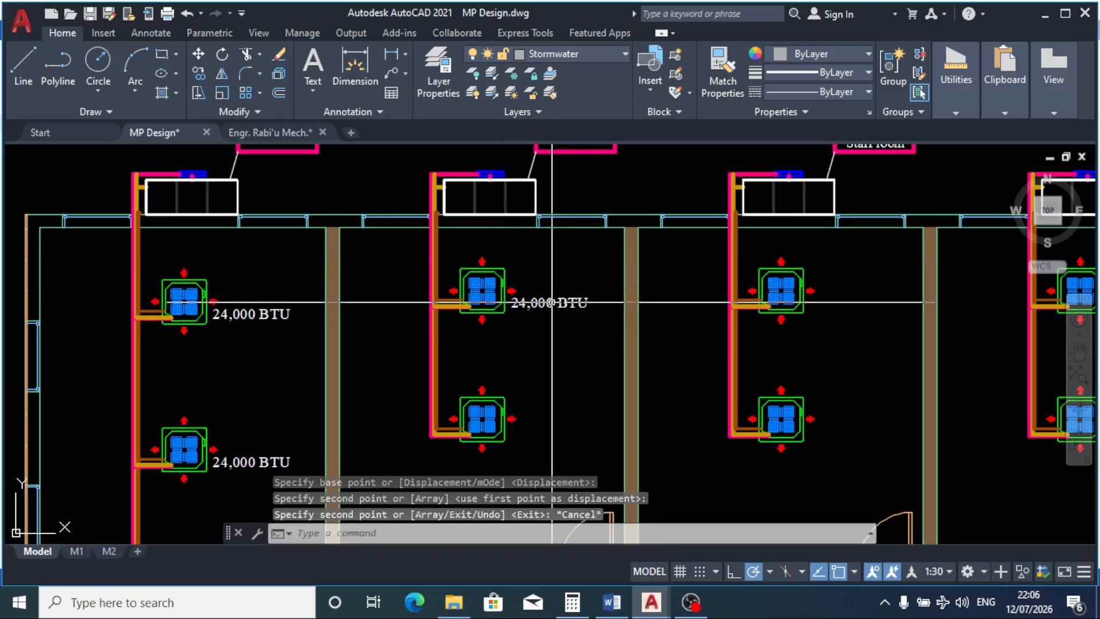
left_click(523, 300)
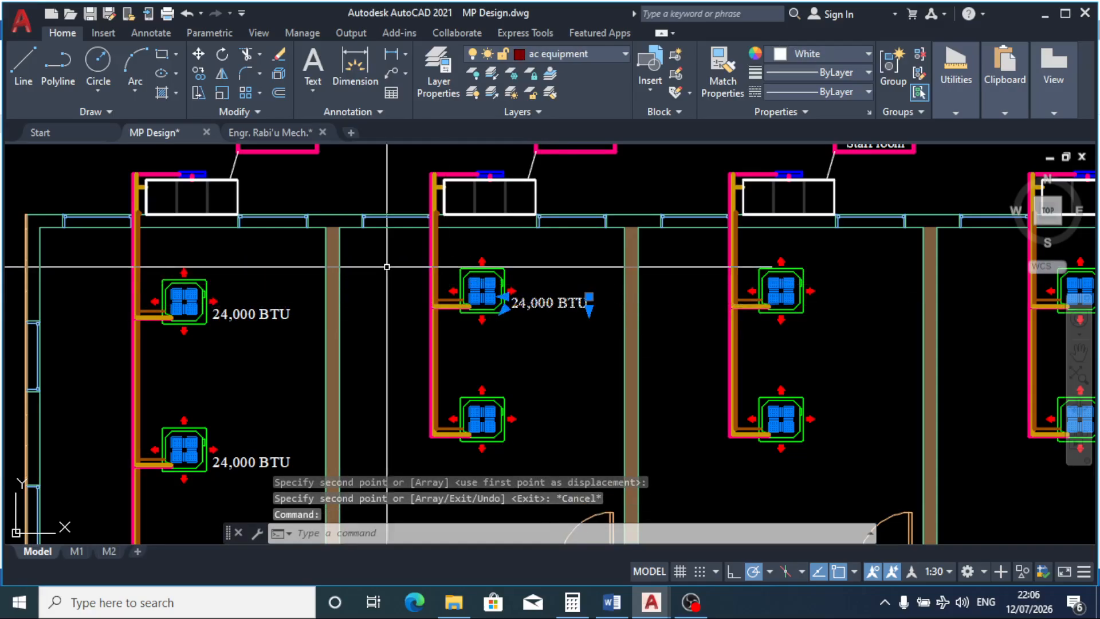
left_click(199, 75)
left_click(512, 297)
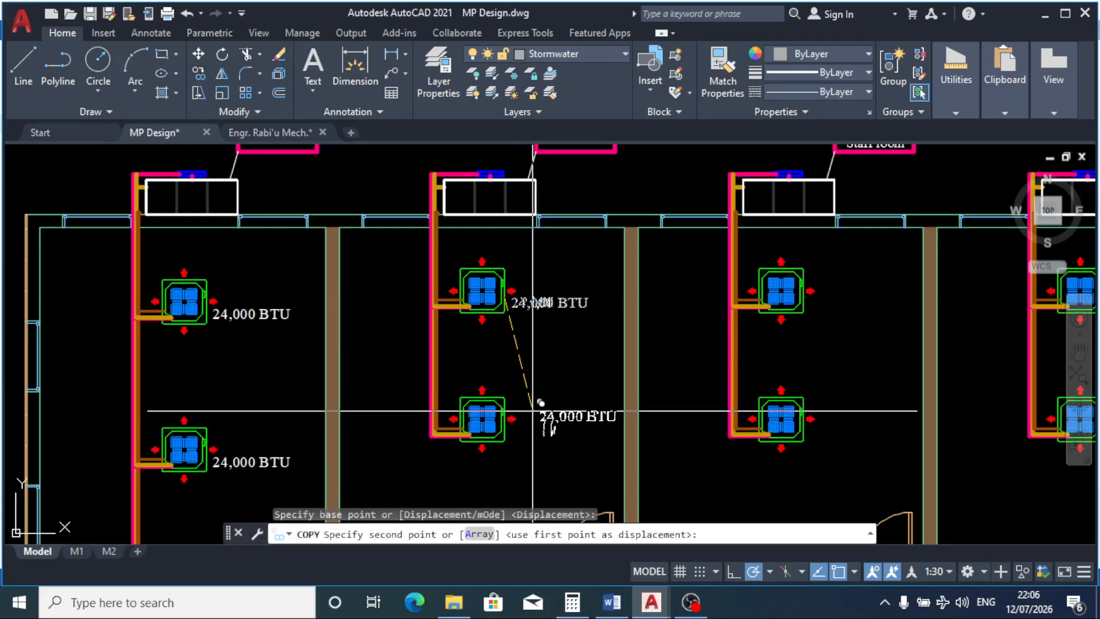
key("Escape")
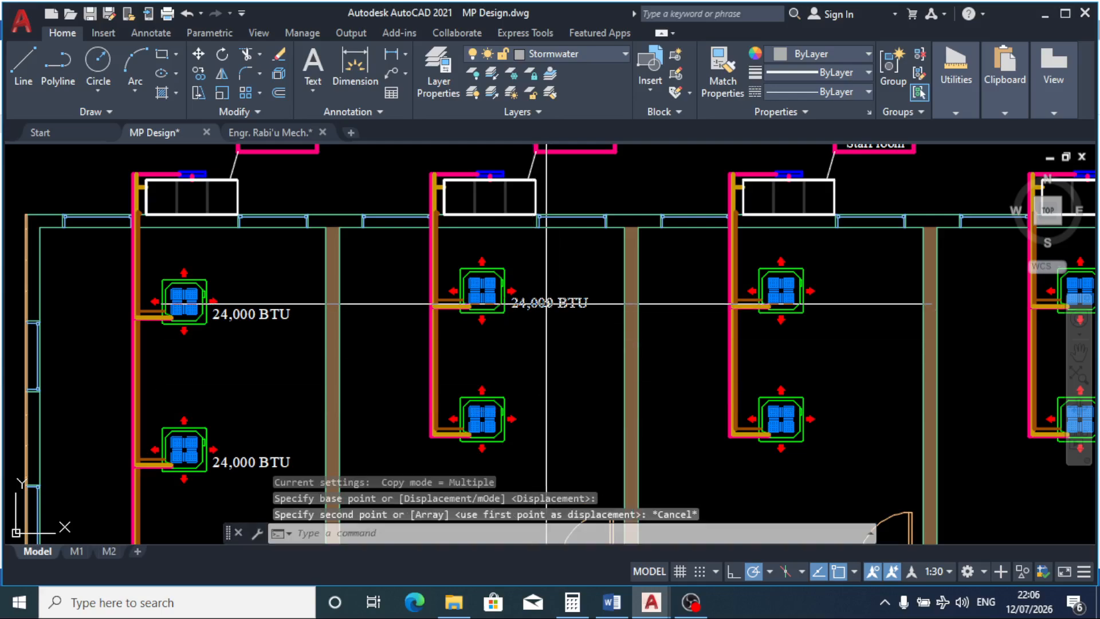
Step: Copy the classroom's "24,000 BTU" label down to its lower indoor unit, using the tips of the units' upper arrows
left_click(545, 304)
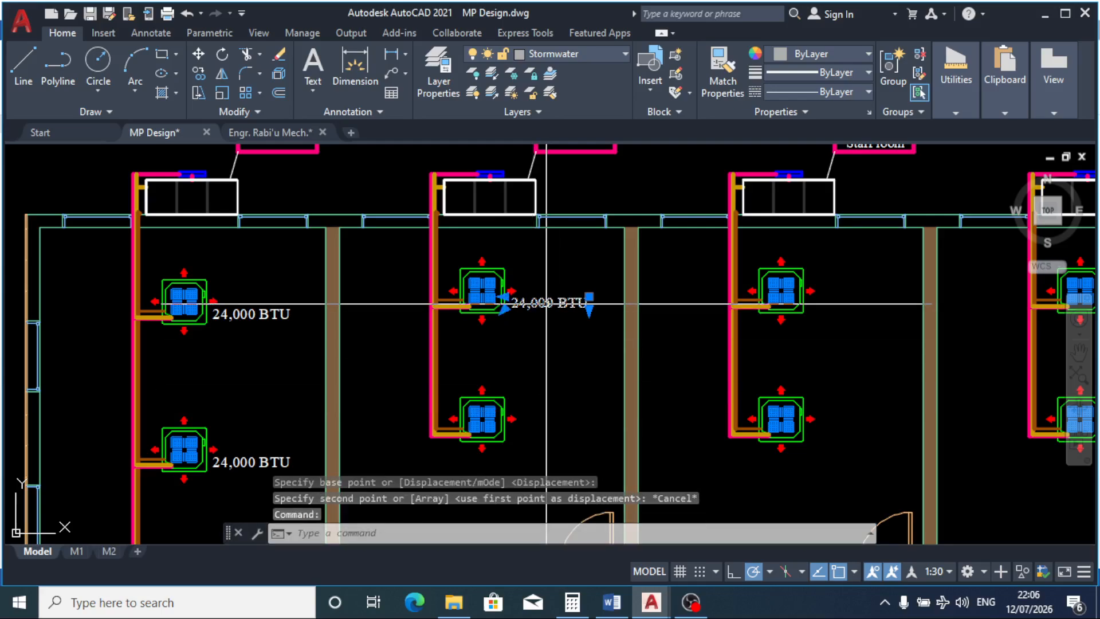
left_click(199, 74)
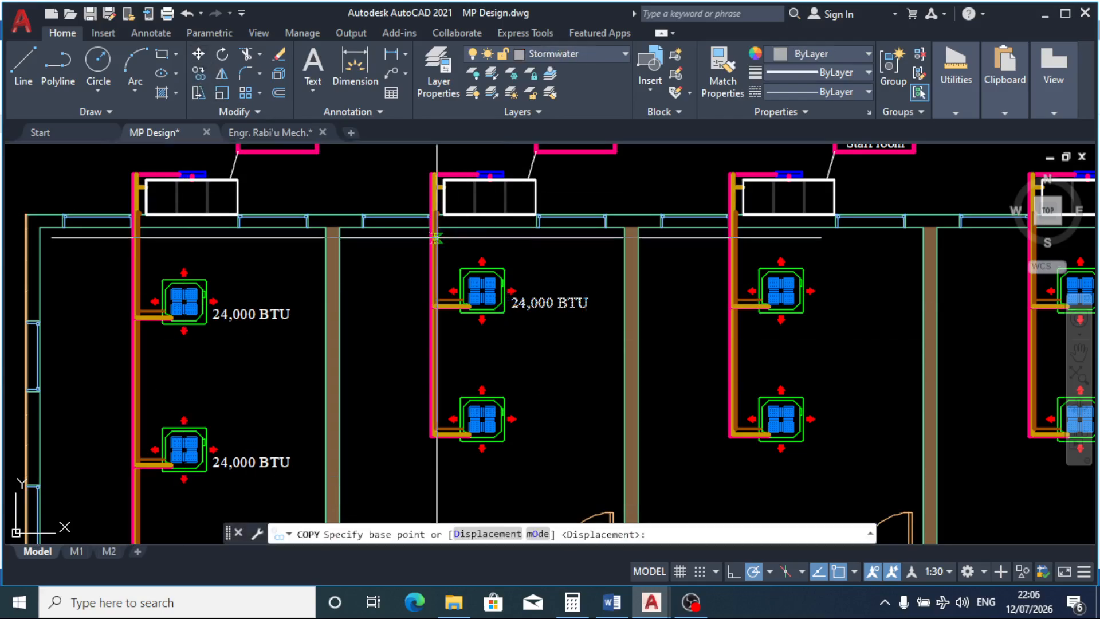
left_click(482, 261)
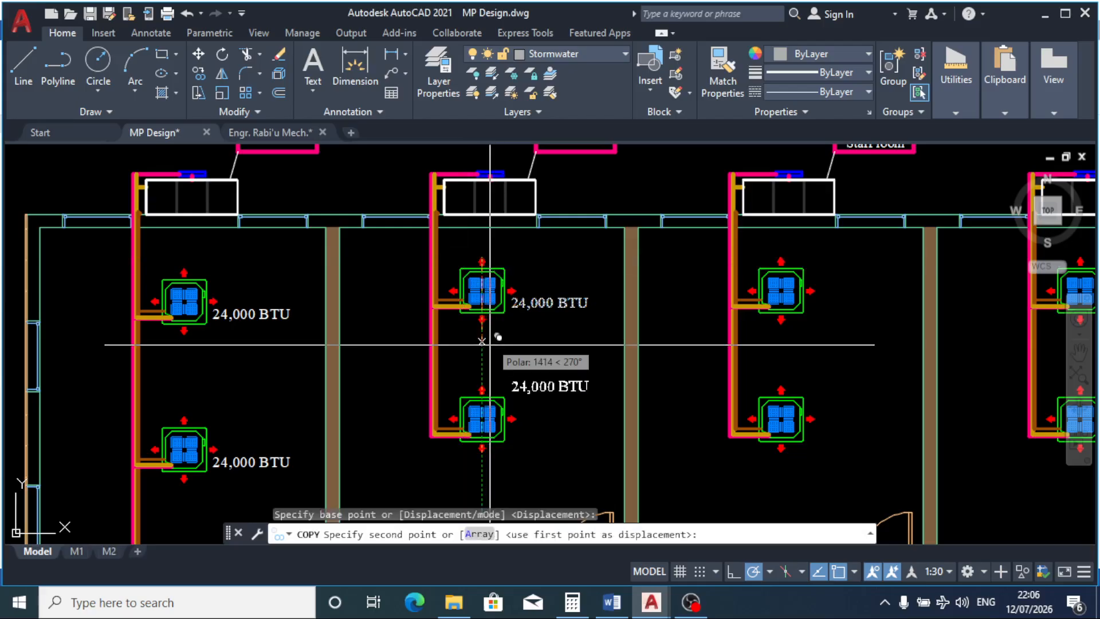
left_click(481, 385)
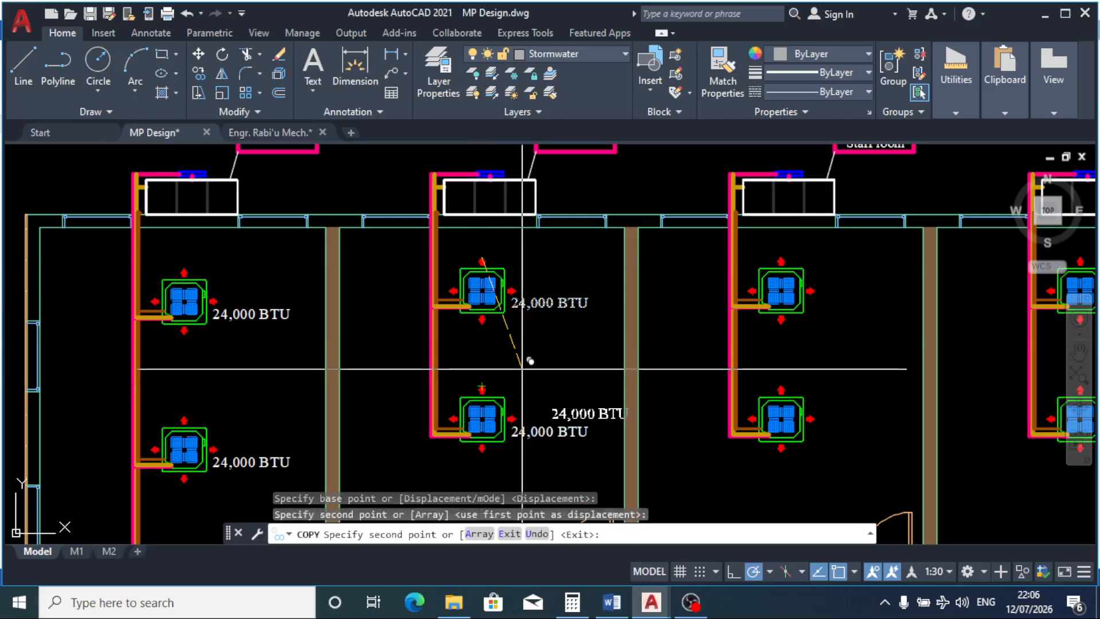
key("Escape")
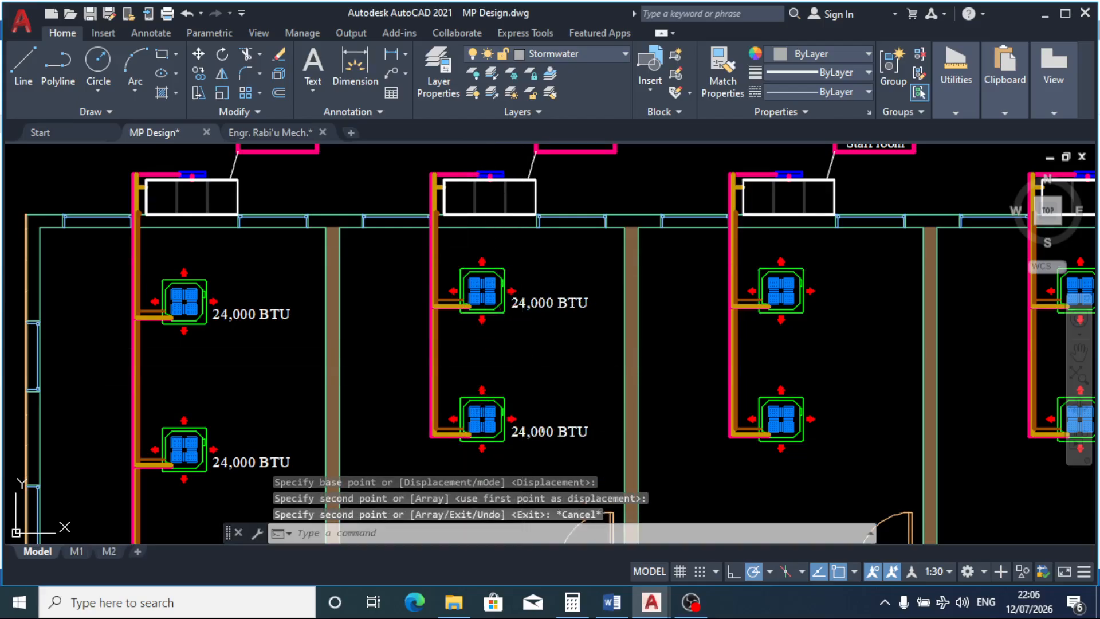
Step: Change the capacity label of the classroom's lower indoor unit to "18,000 BTU"
left_click(547, 430)
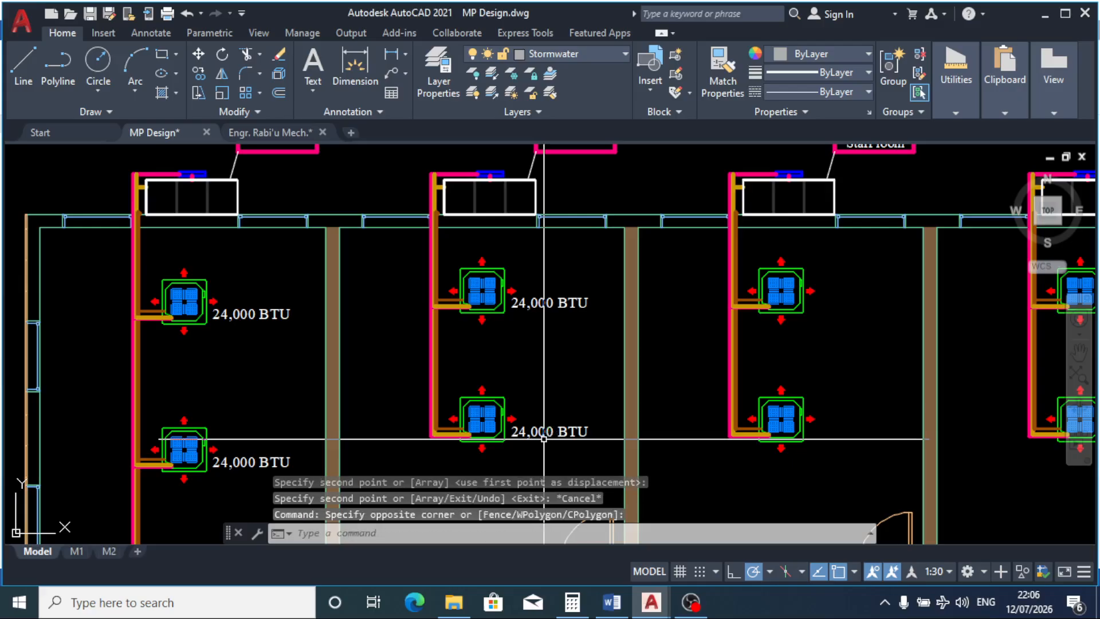
left_click(537, 433)
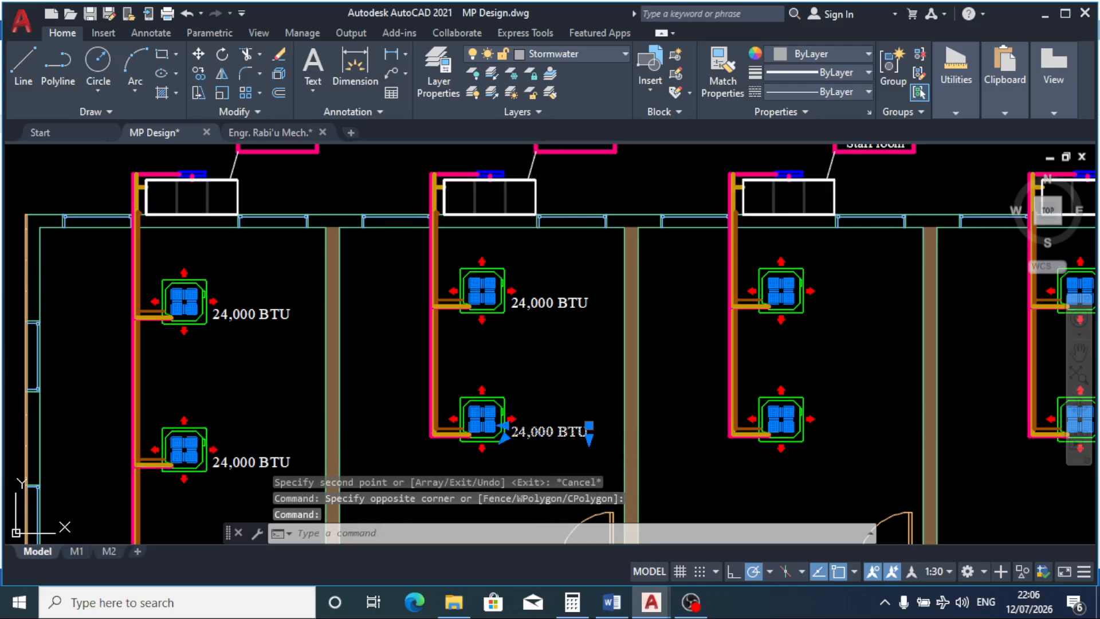
double_click(537, 433)
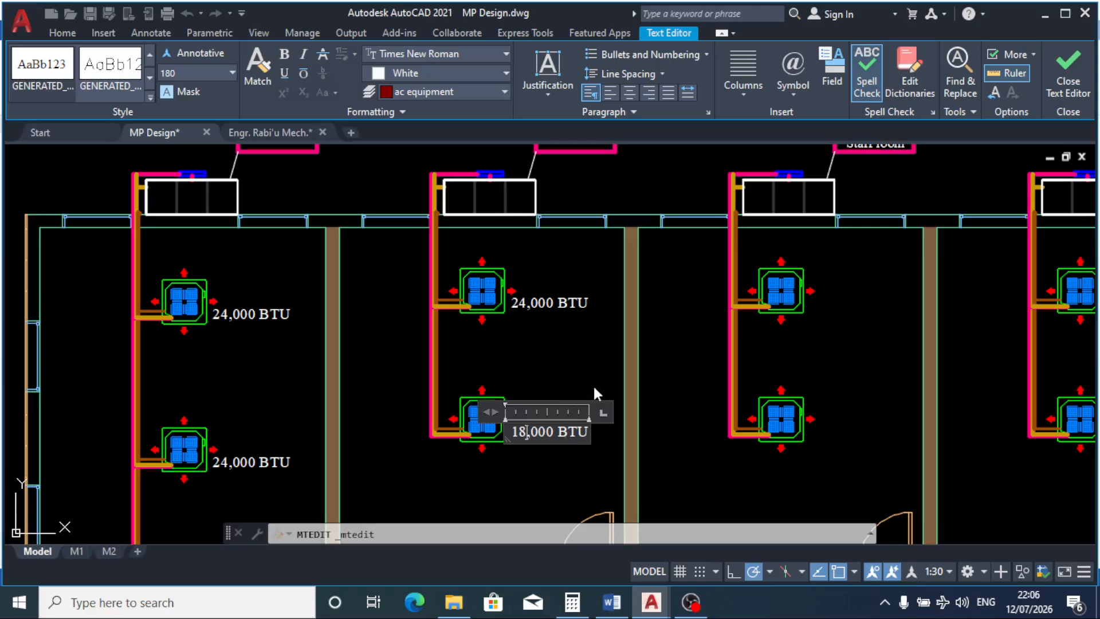
left_click(525, 376)
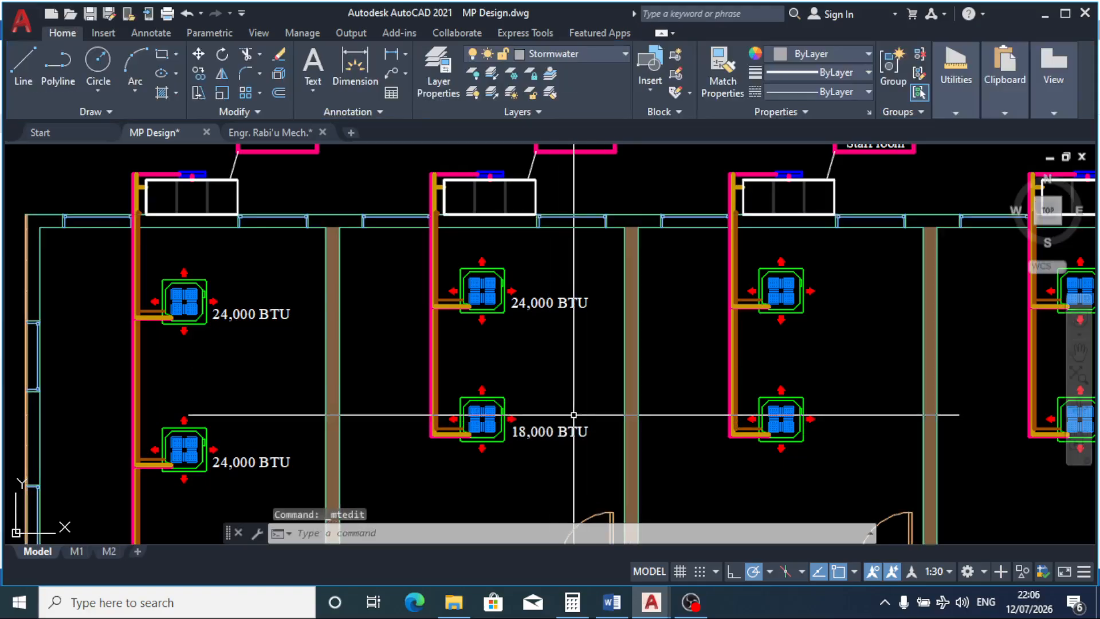
Step: Add the classroom's two indoor unit capacities, 24000 + 18000, in Calculator, and return to the drawing
left_click(570, 606)
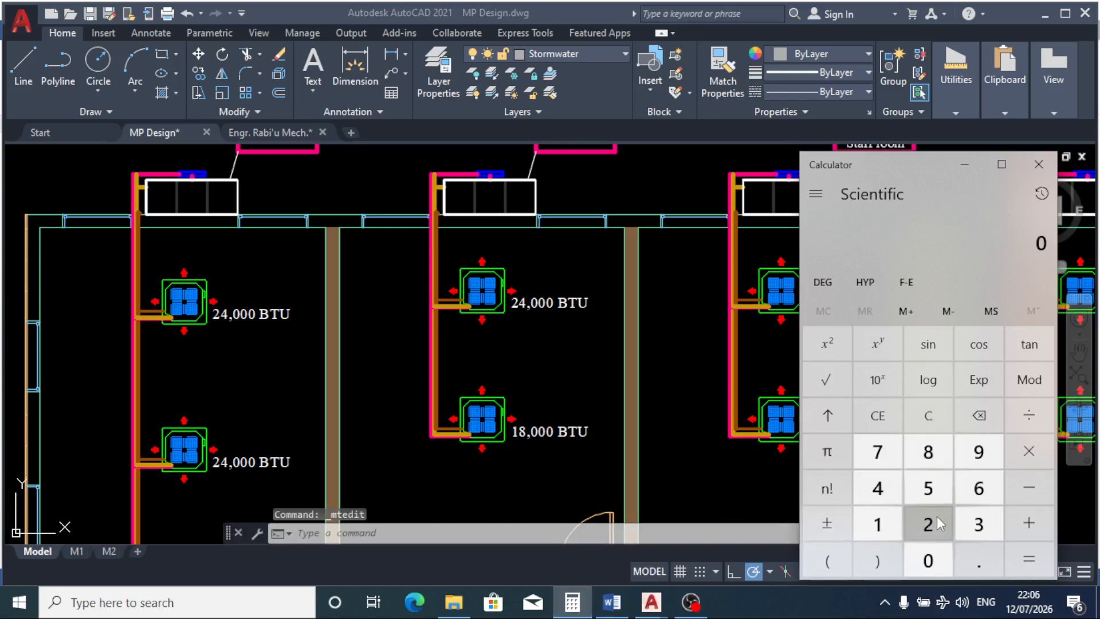
left_click(879, 489)
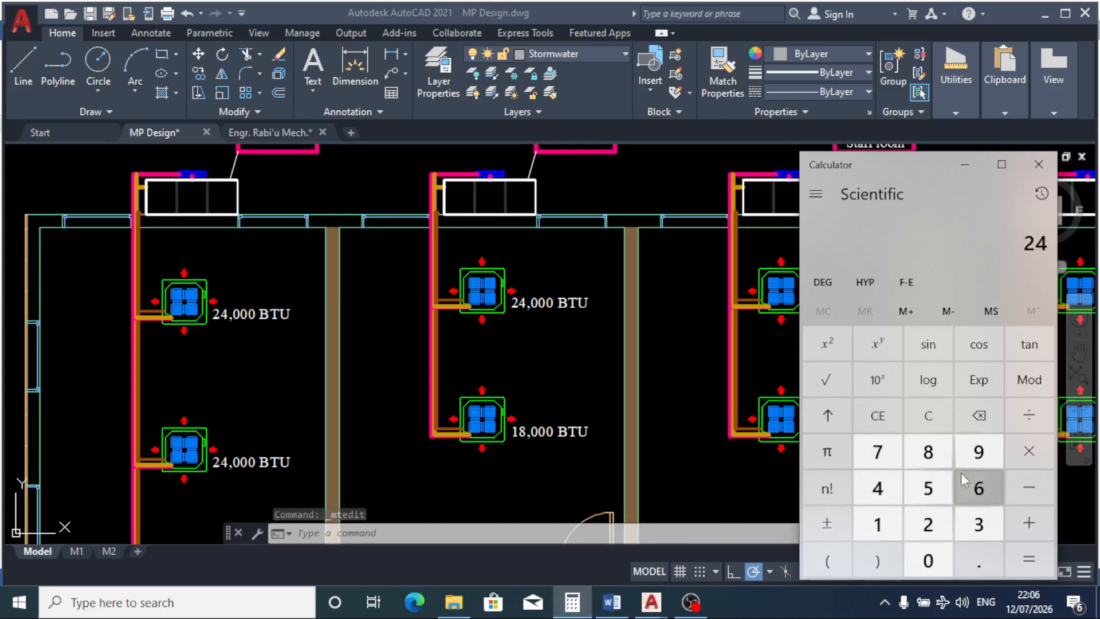
left_click(932, 556)
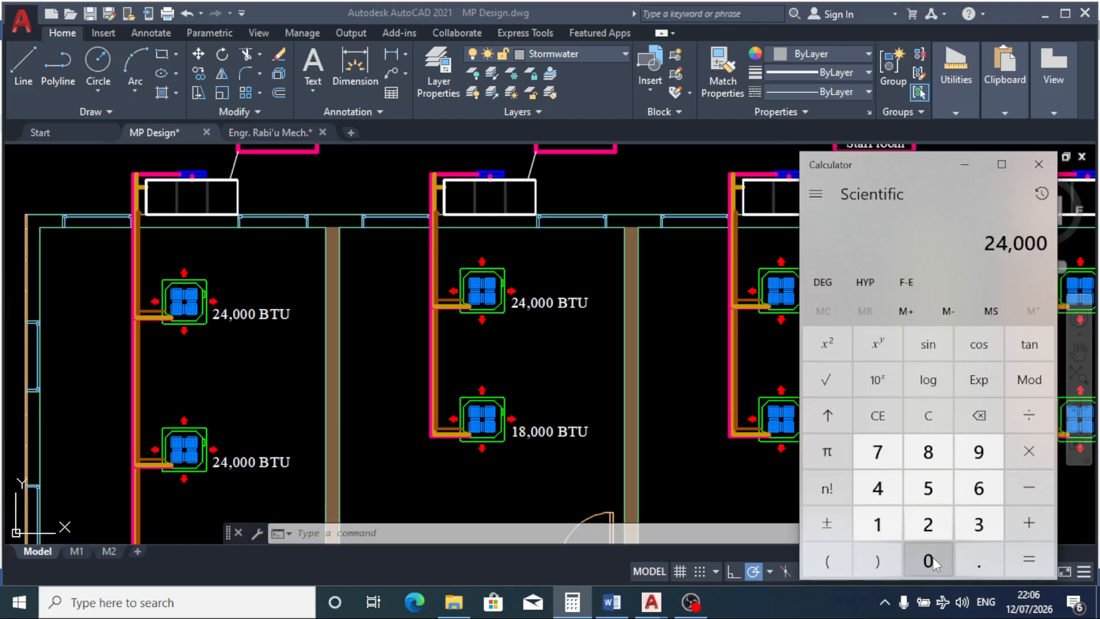
left_click(1030, 522)
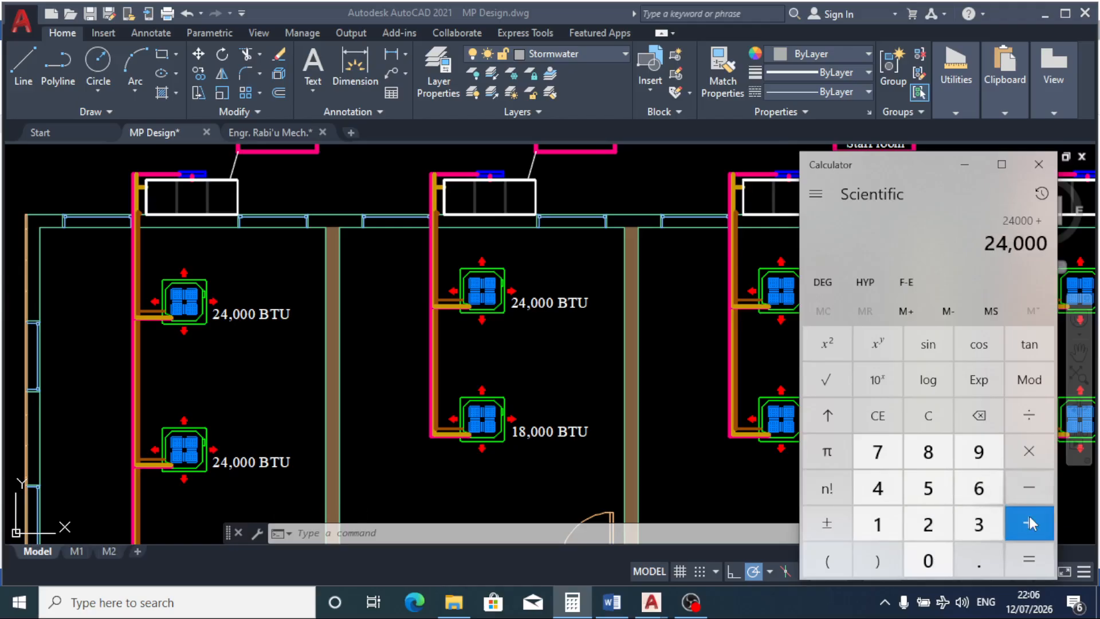
left_click(895, 517)
left_click(924, 457)
double_click(943, 562)
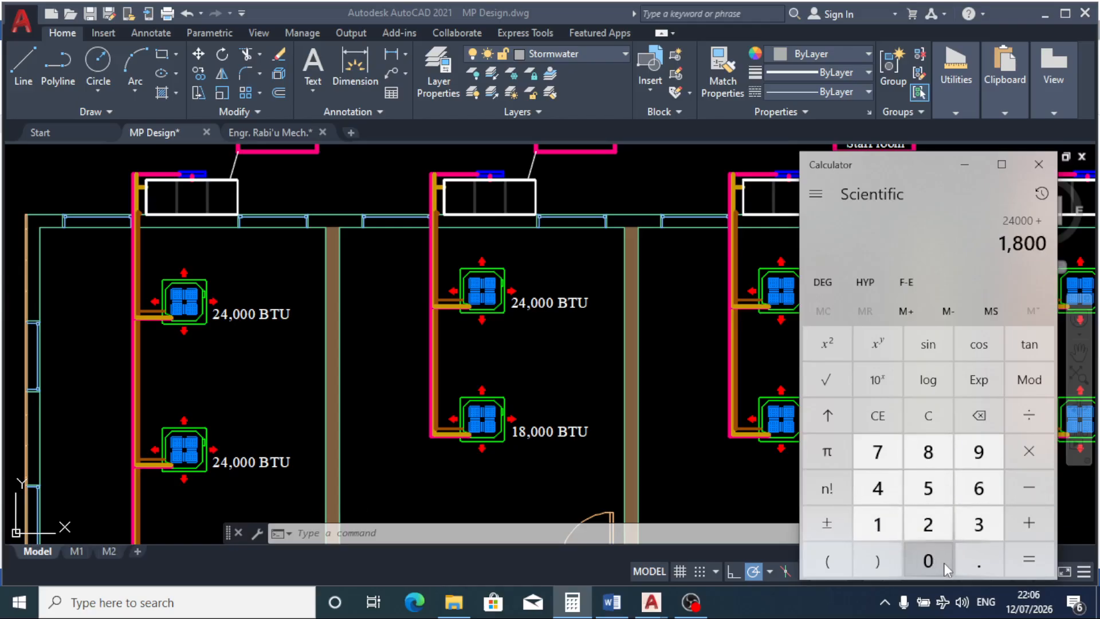
left_click(943, 562)
left_click(1029, 559)
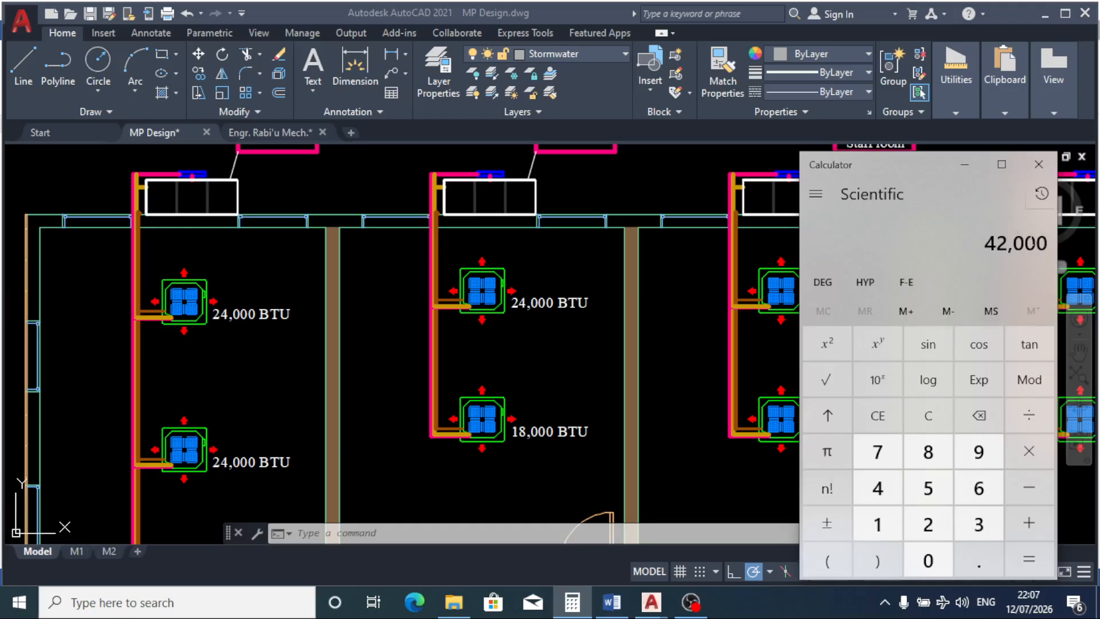
left_click(568, 341)
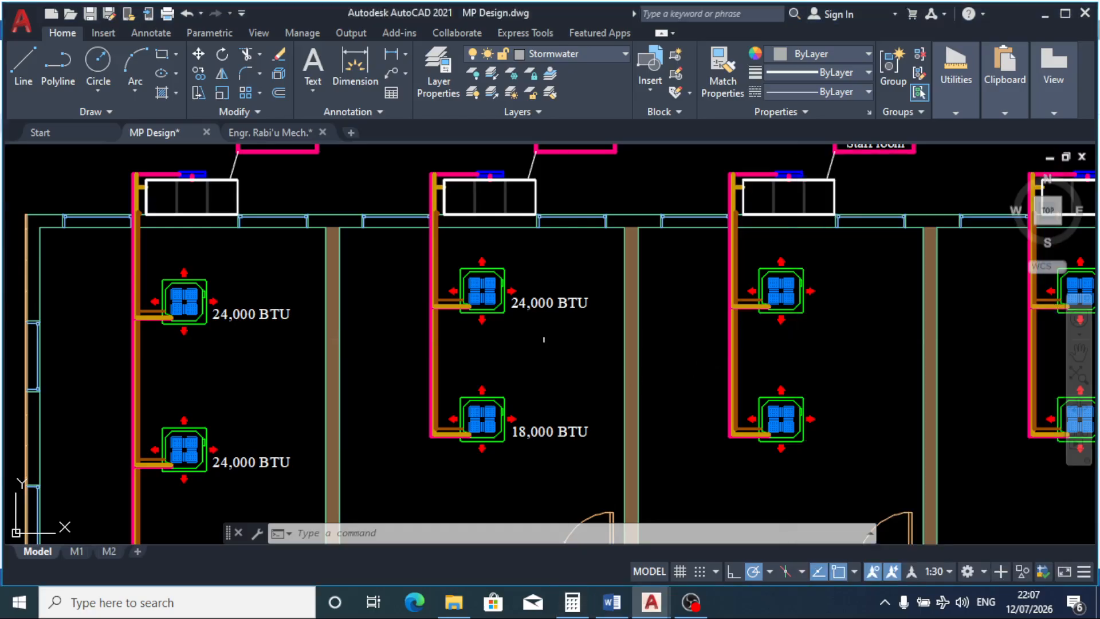
Step: Compare the classroom's indoor unit labels with the capacity in its OAC-2 tag
scroll(518, 373, "down", 2)
scroll(520, 419, "up", 2)
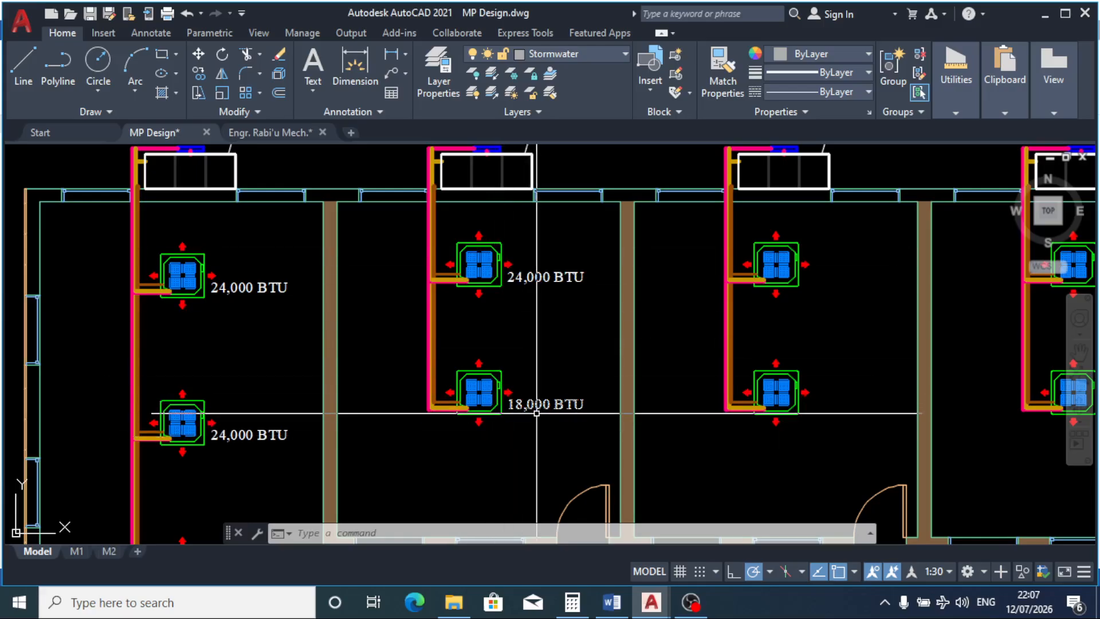
scroll(539, 413, "down", 2)
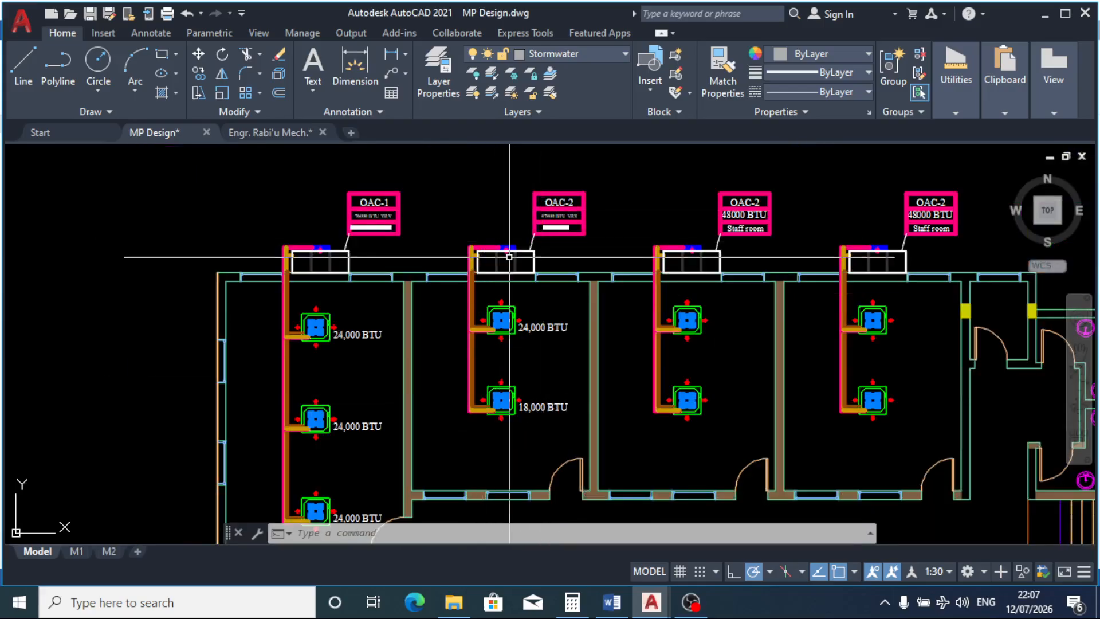
scroll(523, 273, "up", 2)
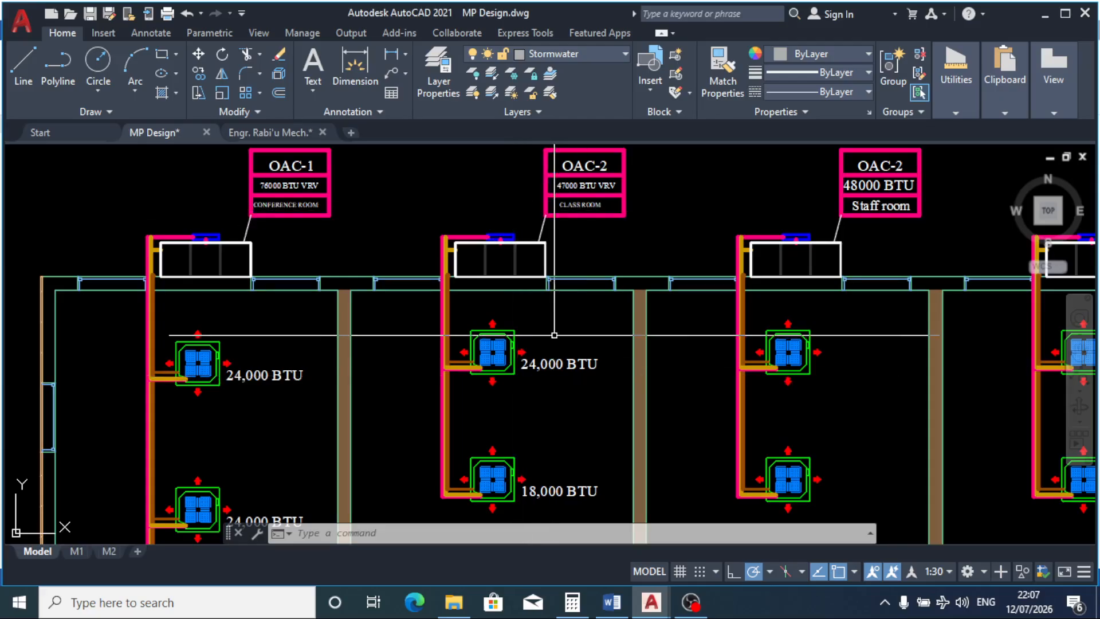
scroll(567, 338, "down", 2)
scroll(532, 309, "up", 4)
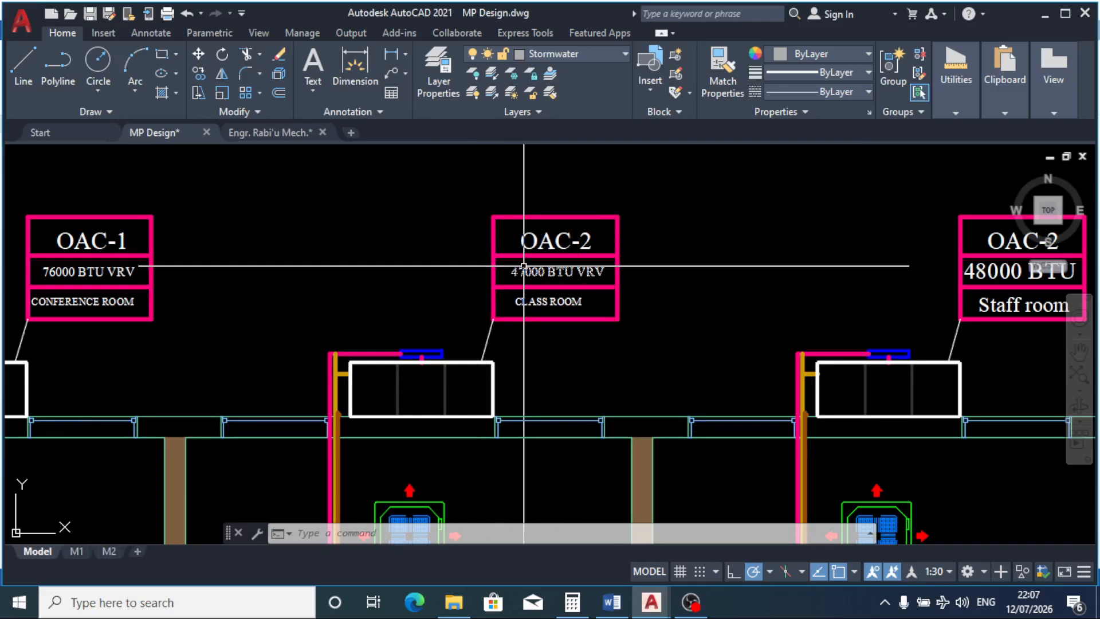
mouse_move(524, 267)
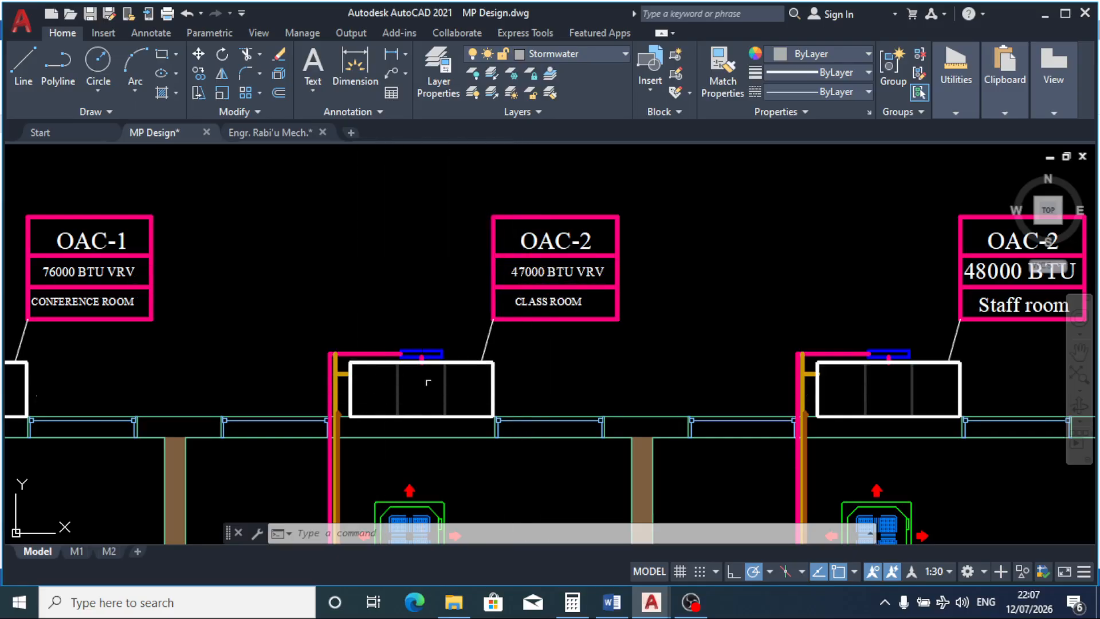
Step: Change the capacity text in the classroom's OAC-2 tag to "INVERTER 47000 BTU VRV" and centre its paragraph
scroll(524, 271, "up", 2)
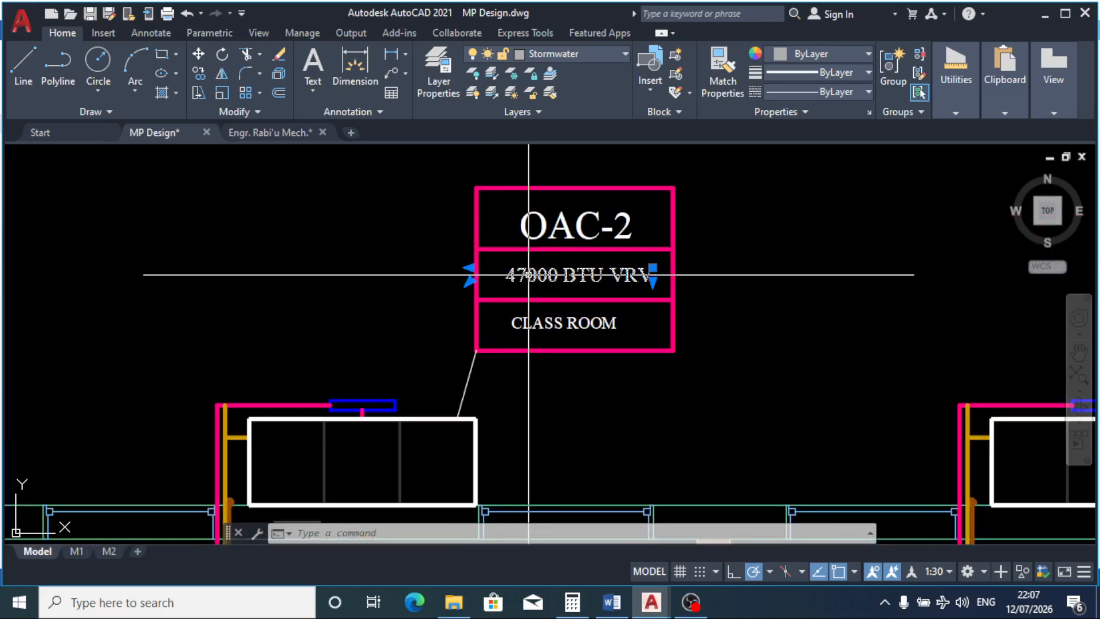
double_click(506, 276)
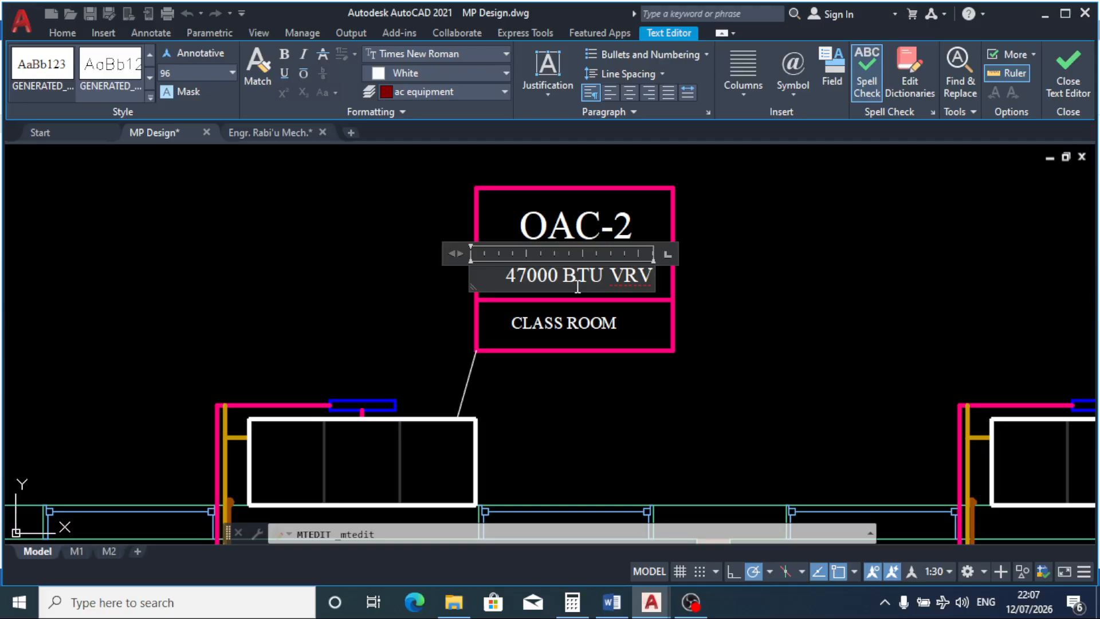
type("INVER")
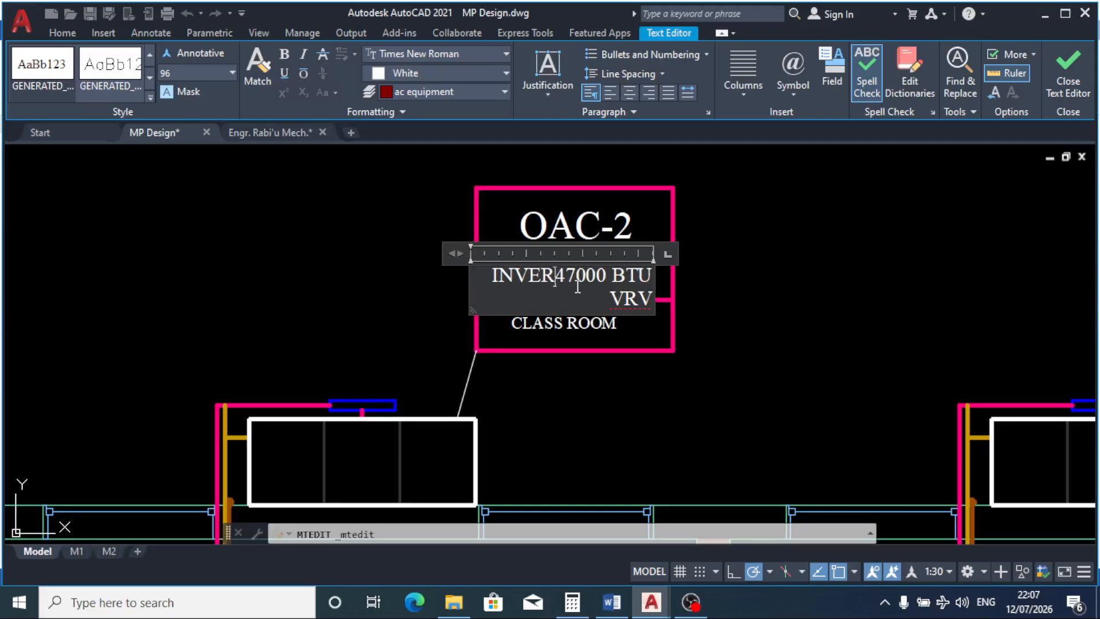
type("TER")
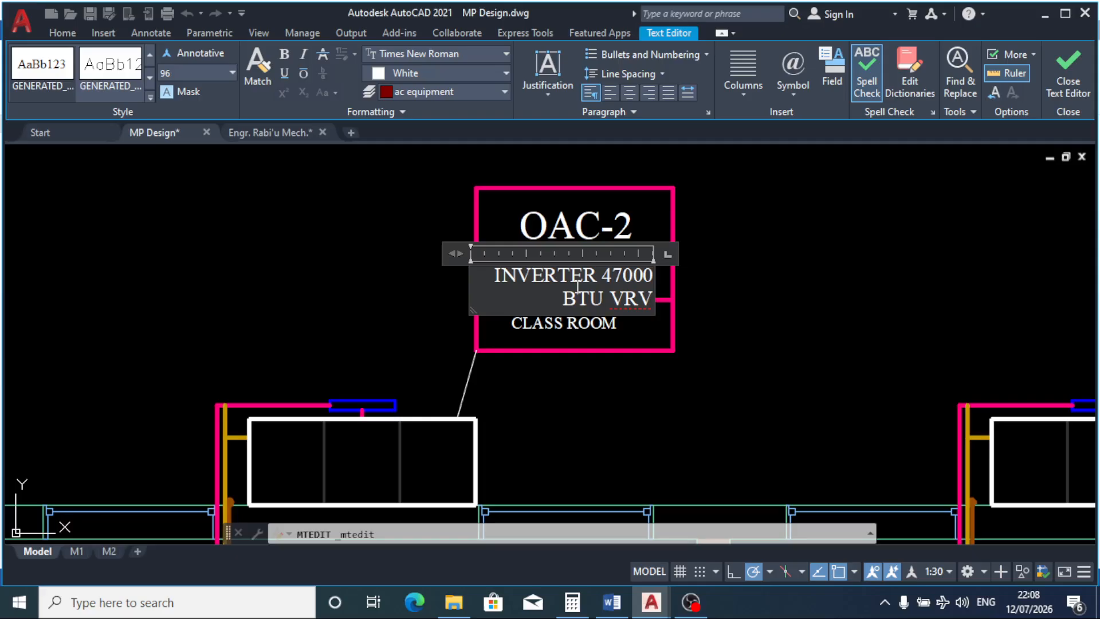
key("ctrl+a")
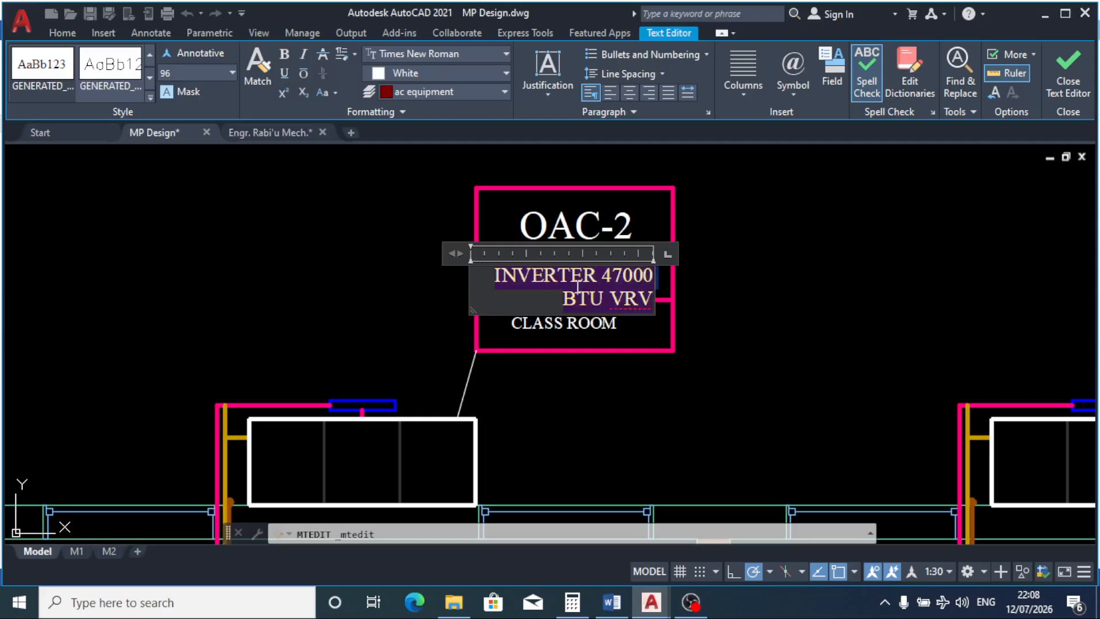
left_click(610, 90)
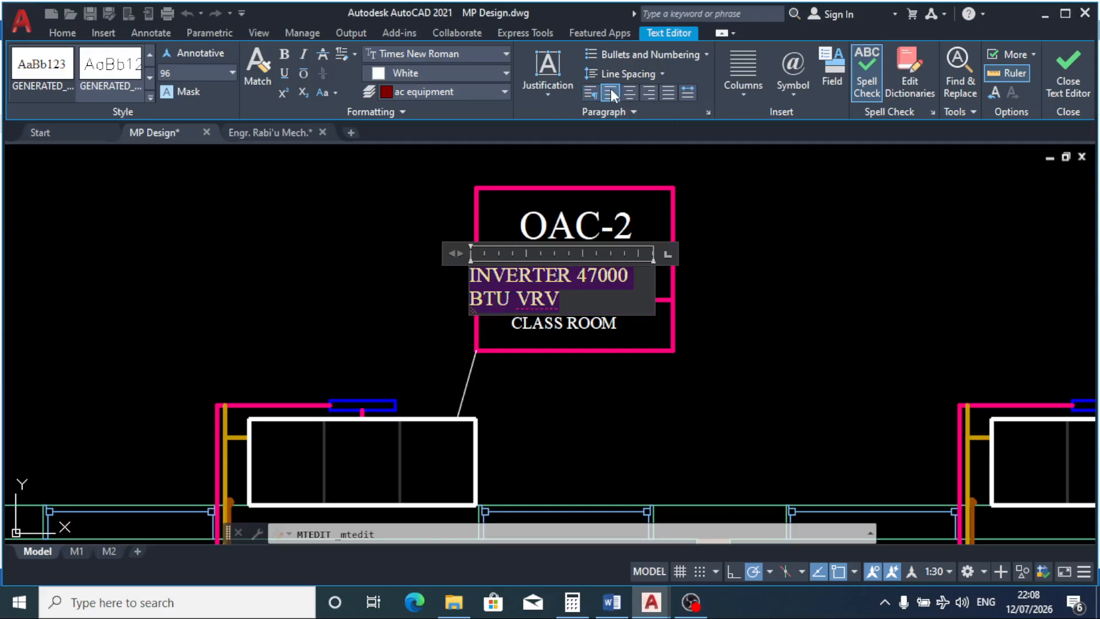
left_click(630, 92)
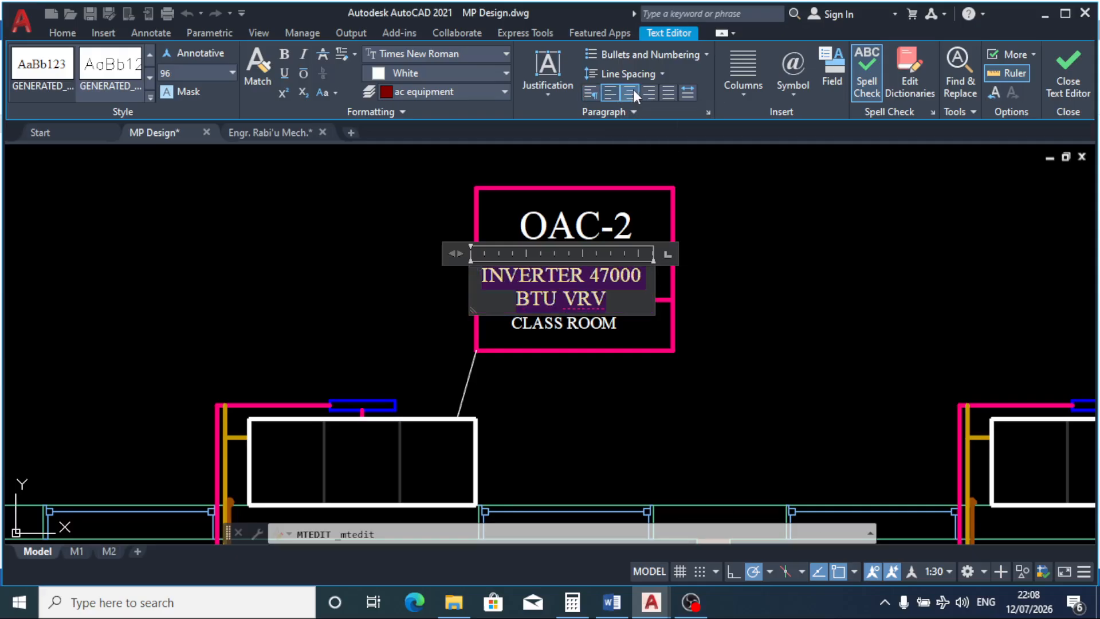
left_click(718, 289)
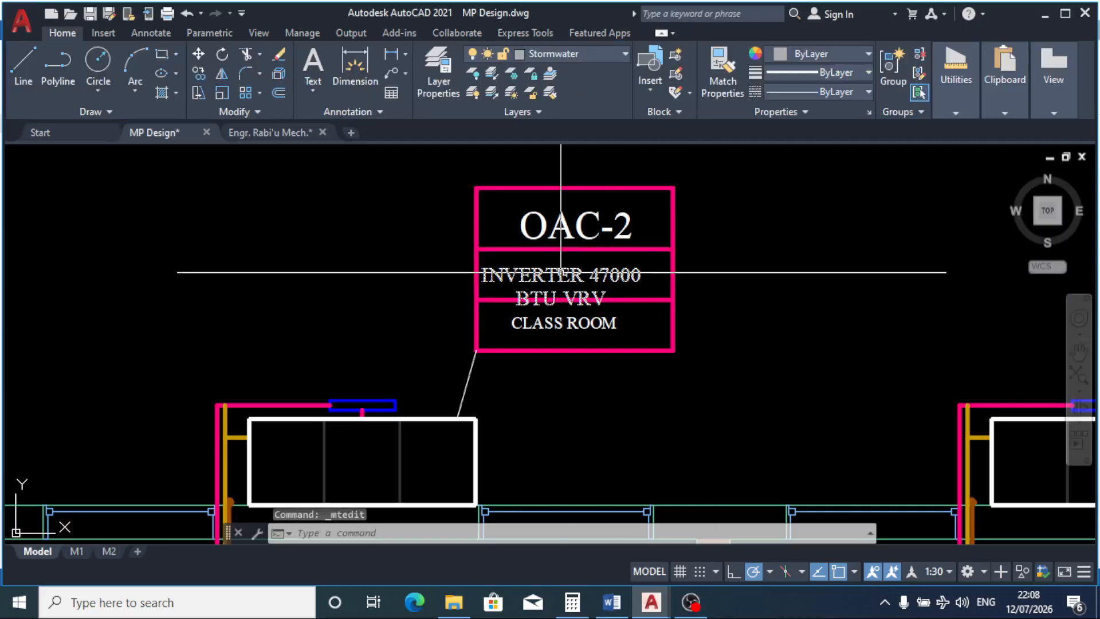
Step: Move the classroom tag's two-line capacity text up and slightly right so that it fits inside the middle cell
left_click(198, 56)
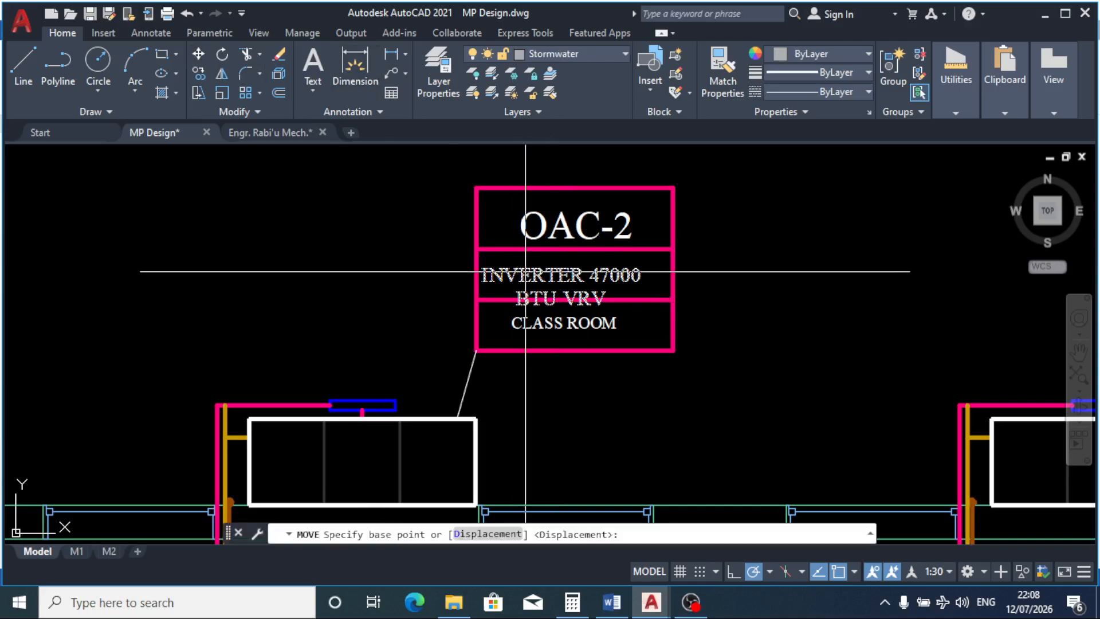
left_click(525, 271)
scroll(523, 258, "up", 4)
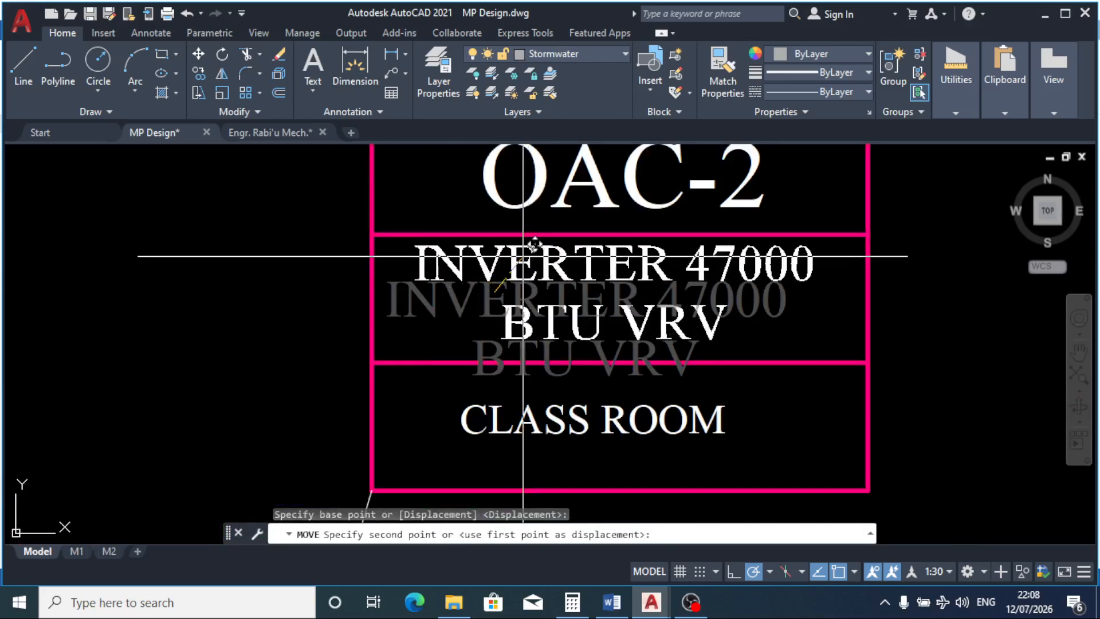
left_click(524, 256)
scroll(496, 289, "down", 2)
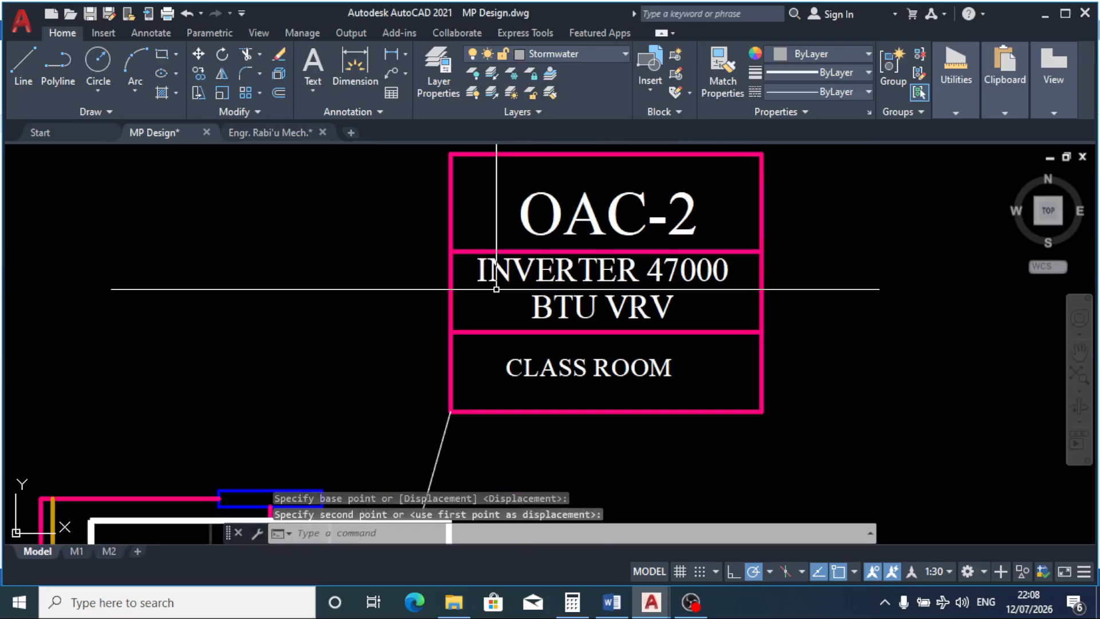
Step: Examine the outdoor unit tags and the indoor unit capacity labels across the conference room, classroom and staff rooms
scroll(596, 285, "down", 2)
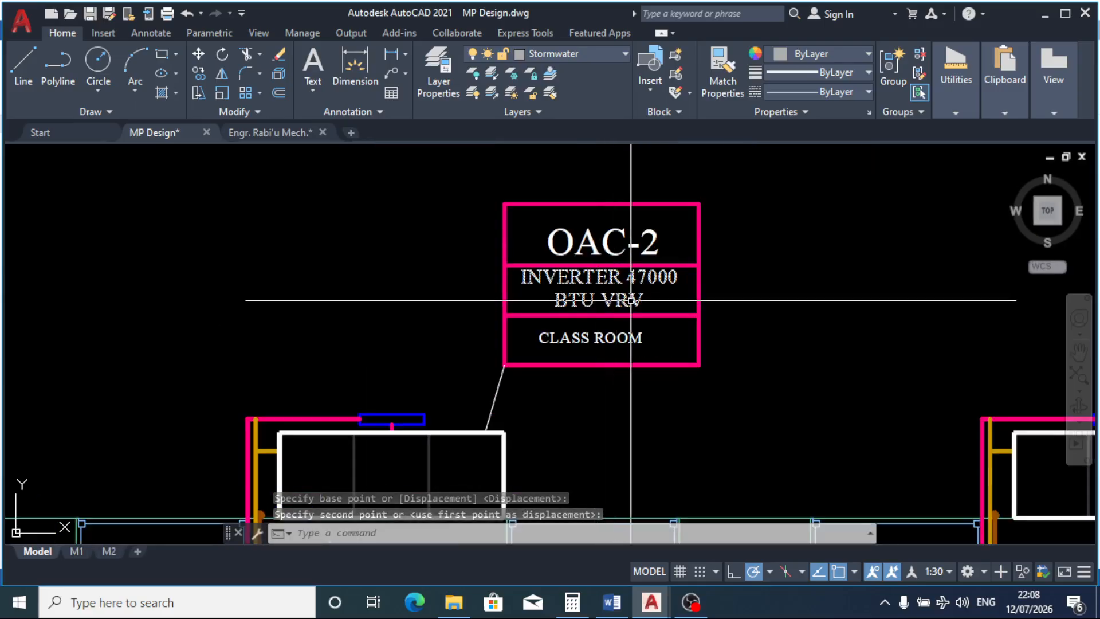
scroll(670, 294, "down", 4)
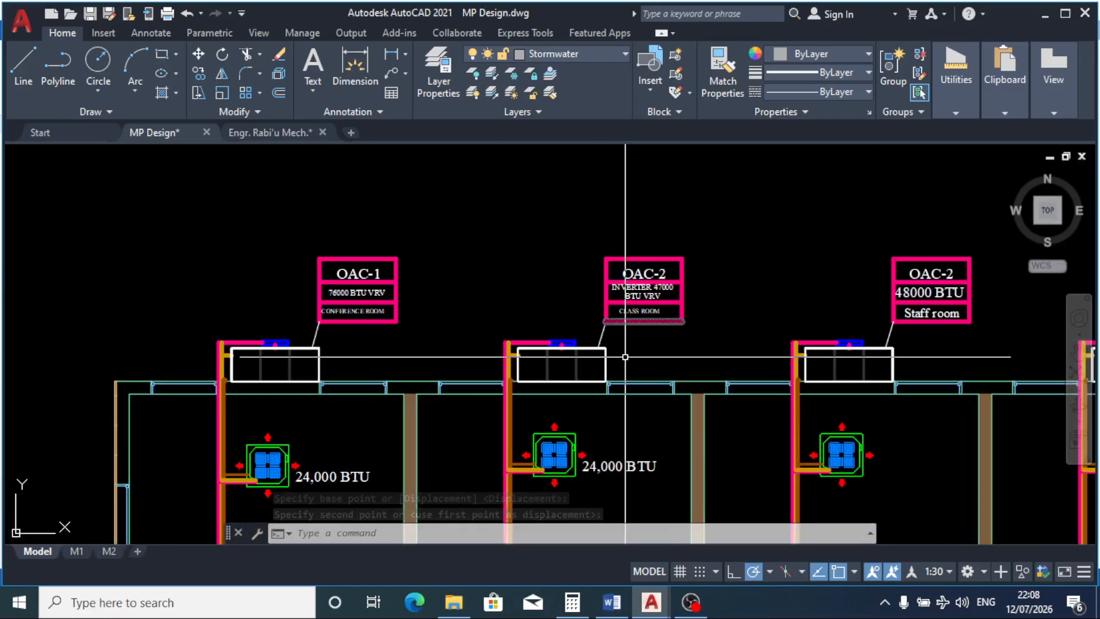
scroll(625, 356, "down", 2)
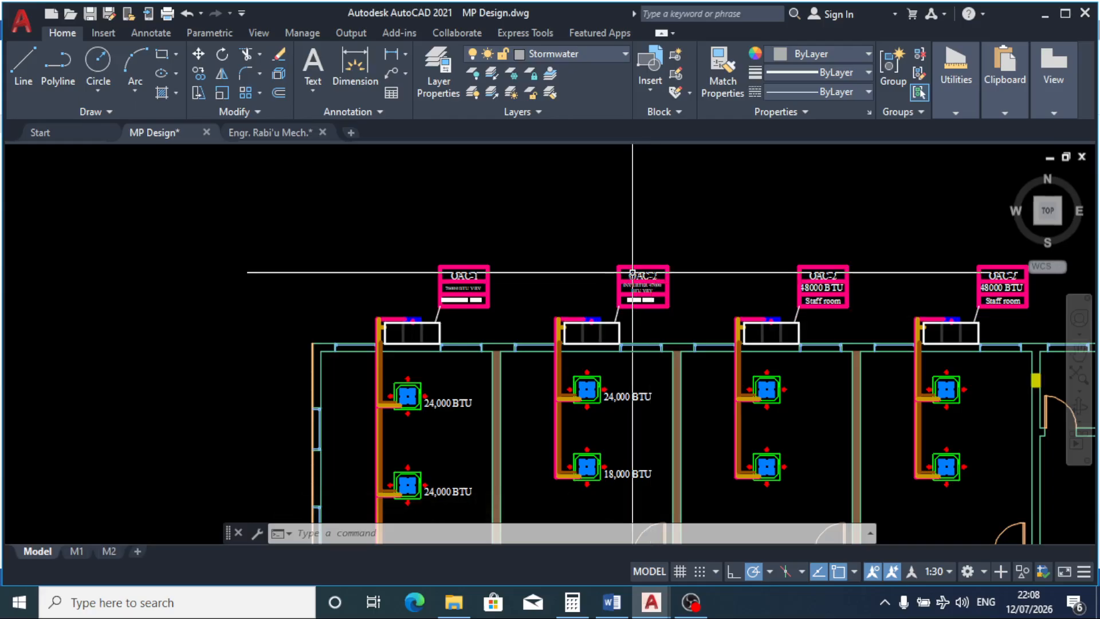
scroll(631, 321, "down", 2)
scroll(626, 380, "up", 2)
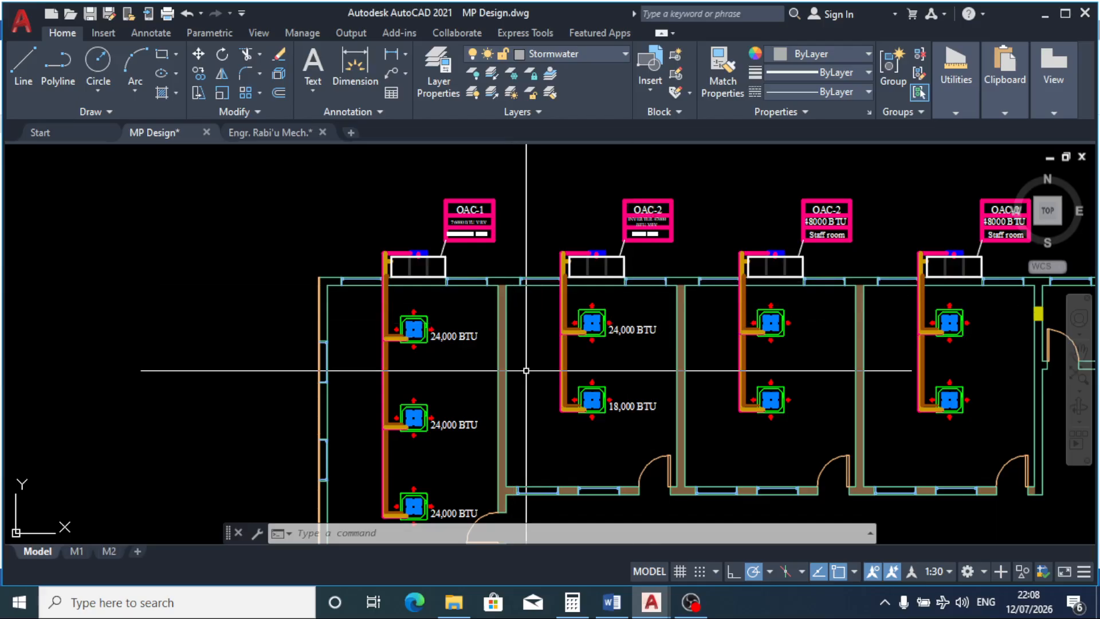
scroll(664, 223, "up", 2)
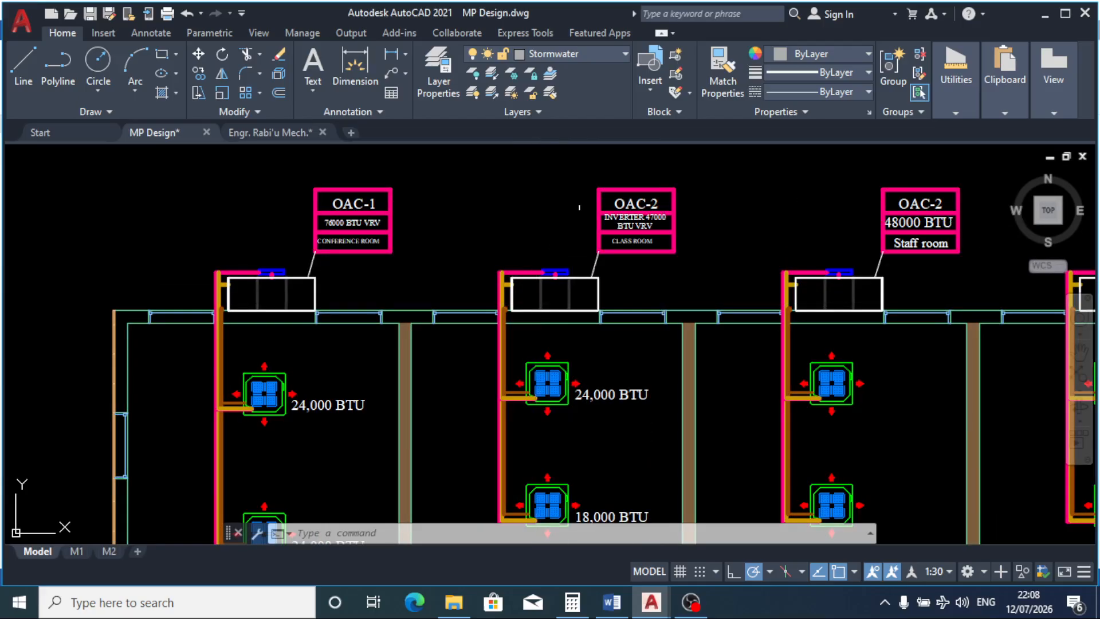
scroll(582, 202, "down", 4)
scroll(590, 252, "up", 2)
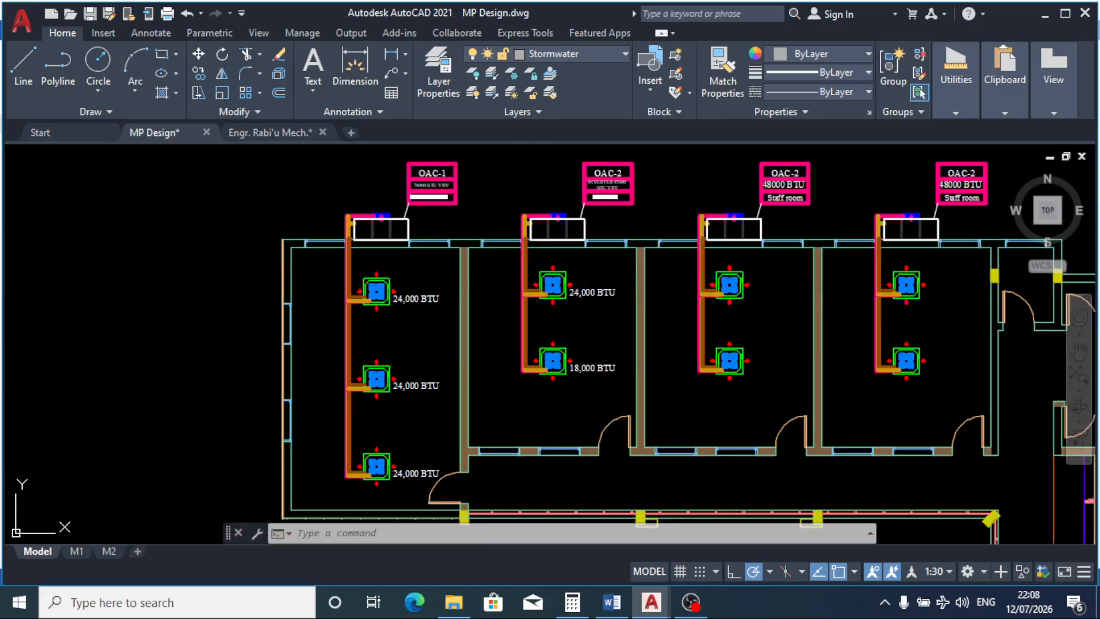
scroll(537, 410, "down", 2)
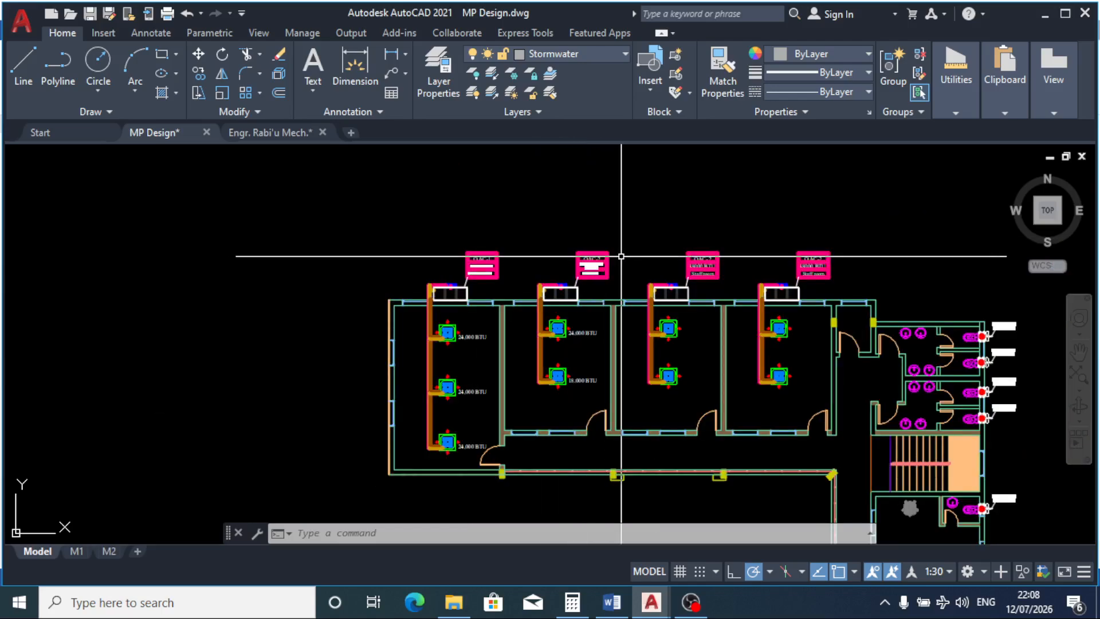
scroll(621, 256, "up", 8)
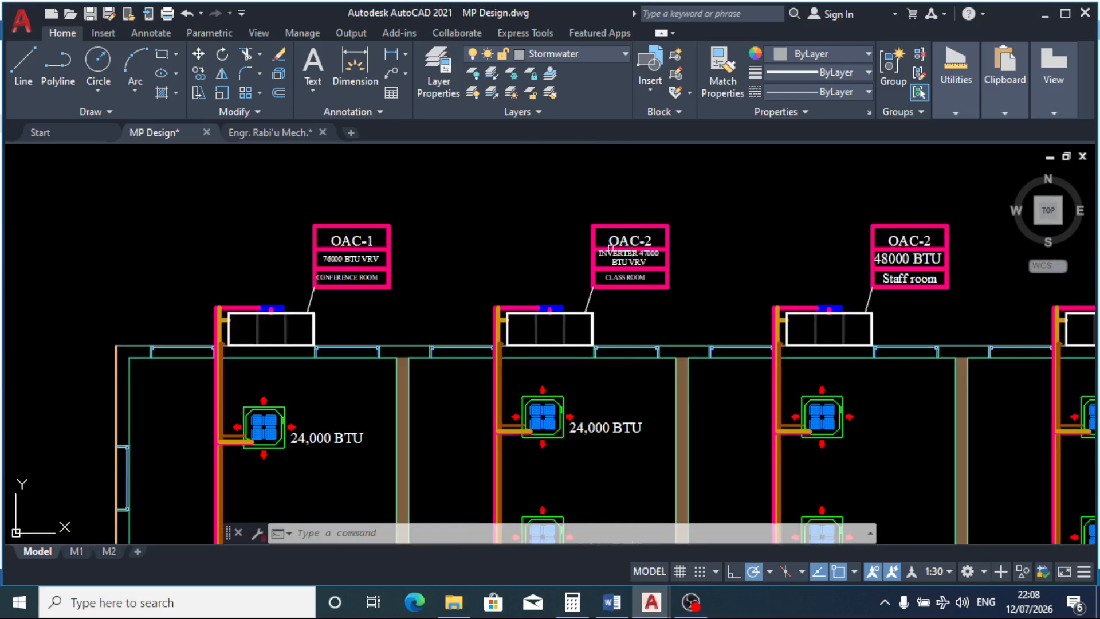
scroll(584, 246, "down", 2)
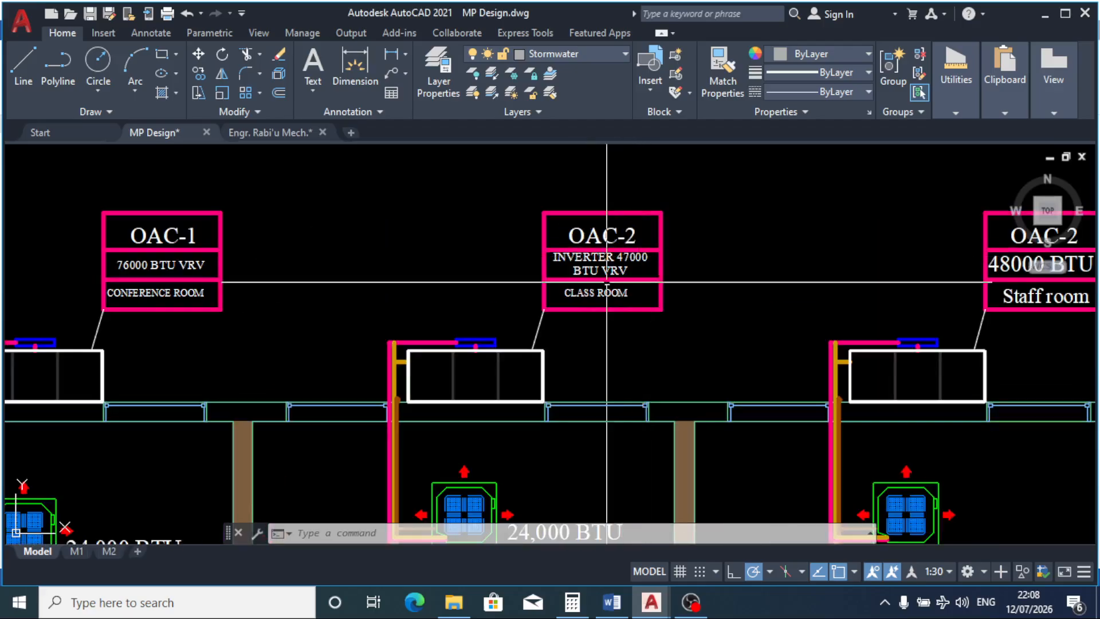
scroll(610, 260, "down", 2)
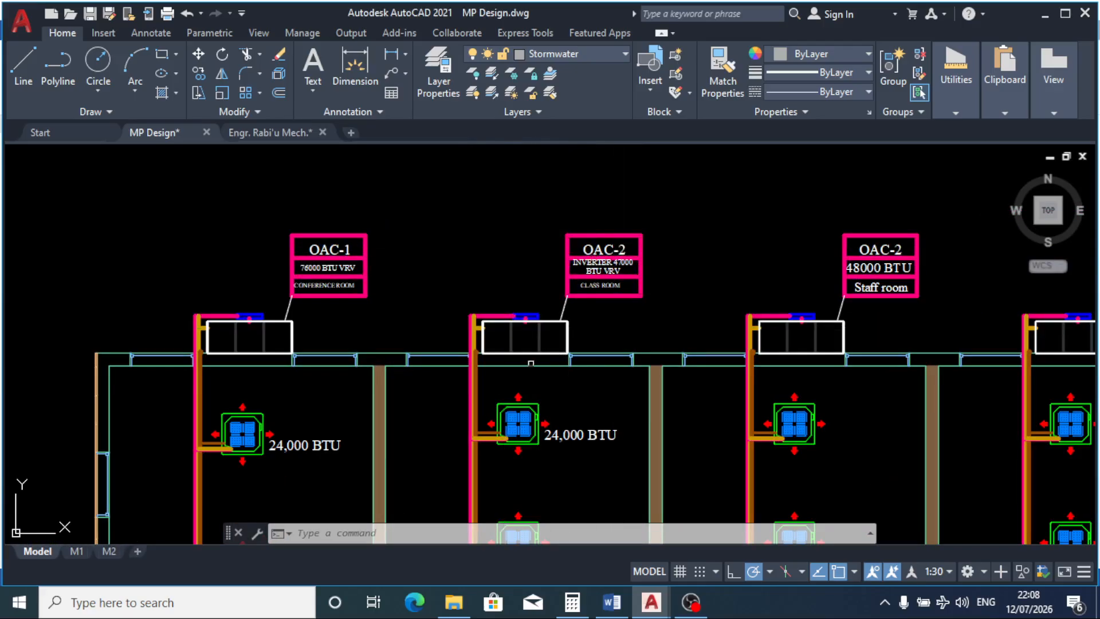
Step: Change the capacity text in the conference room's OAC-1 tag to "INVERTER 76000 BTU VRV"
scroll(303, 269, "up", 2)
double_click(304, 265)
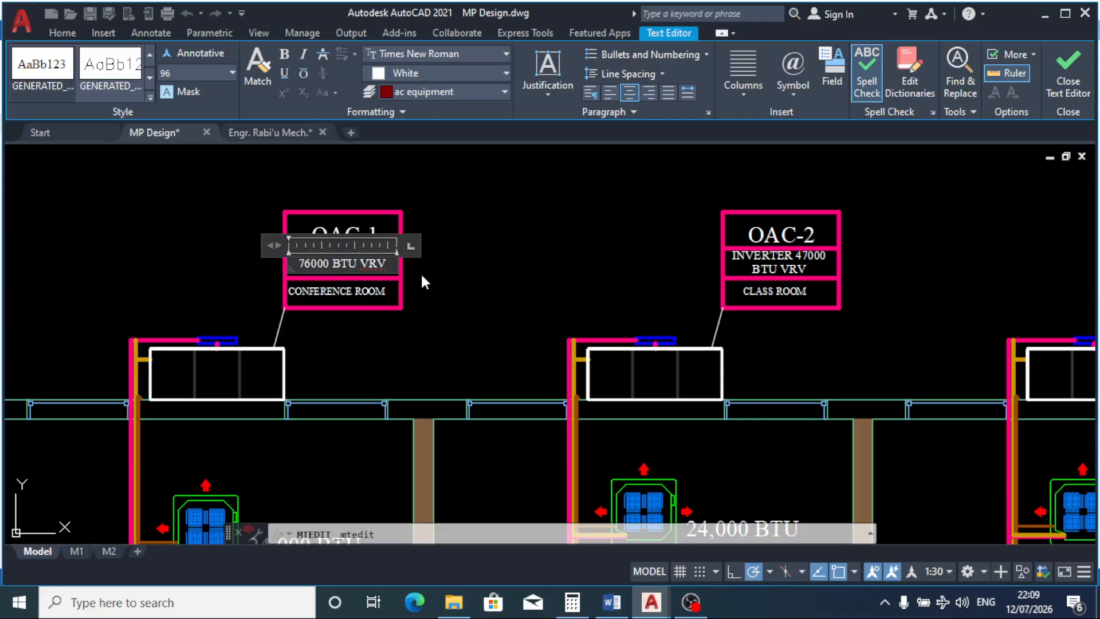
type("INVER")
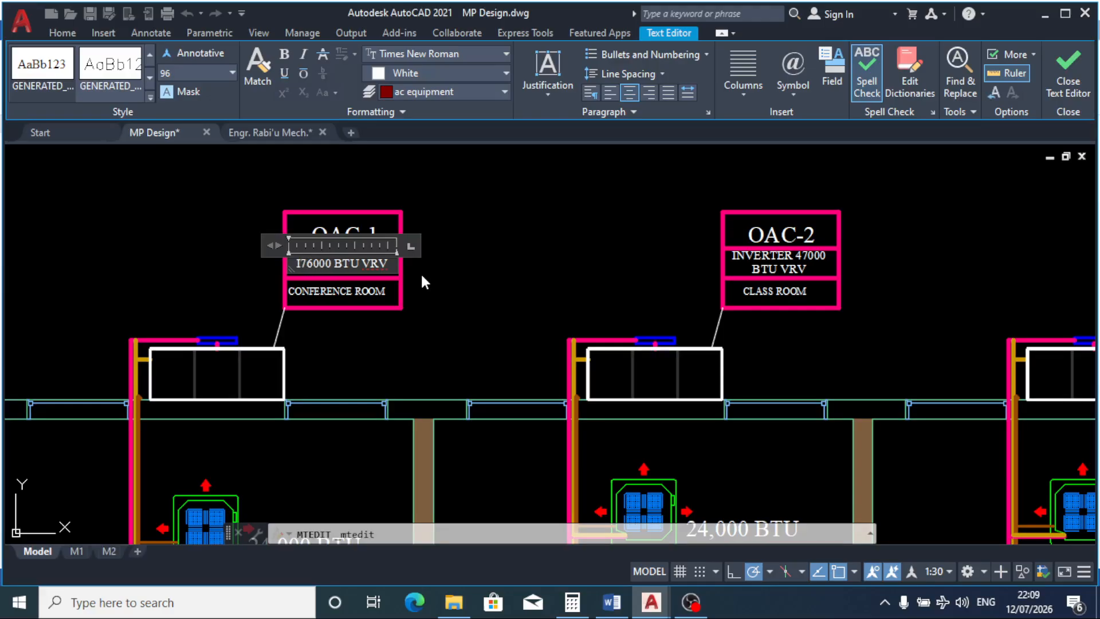
type("TER 76000")
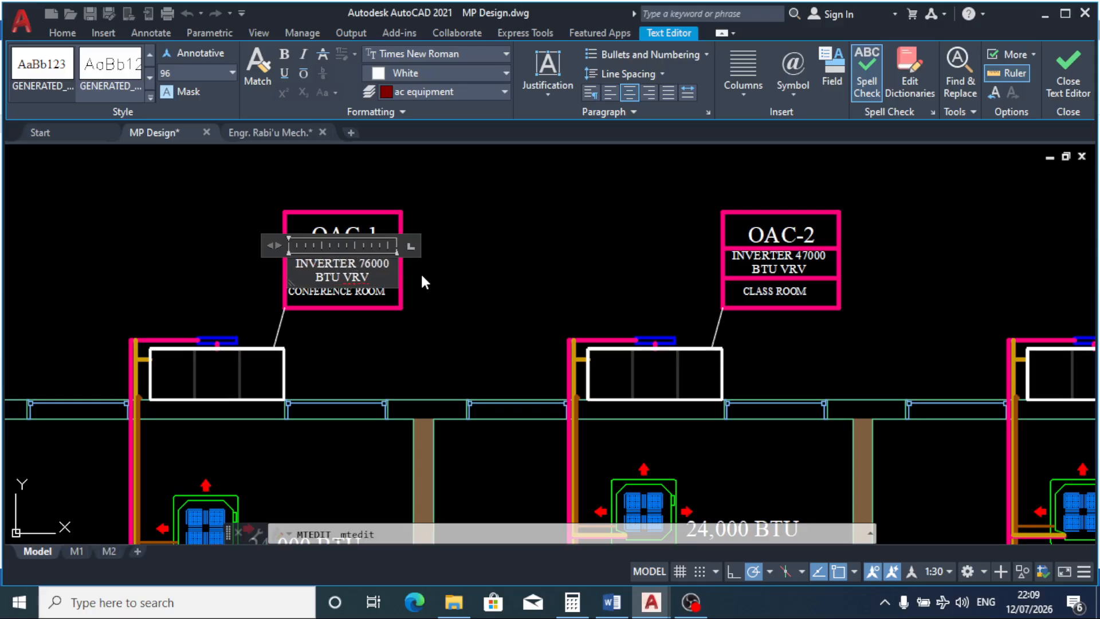
left_click(434, 297)
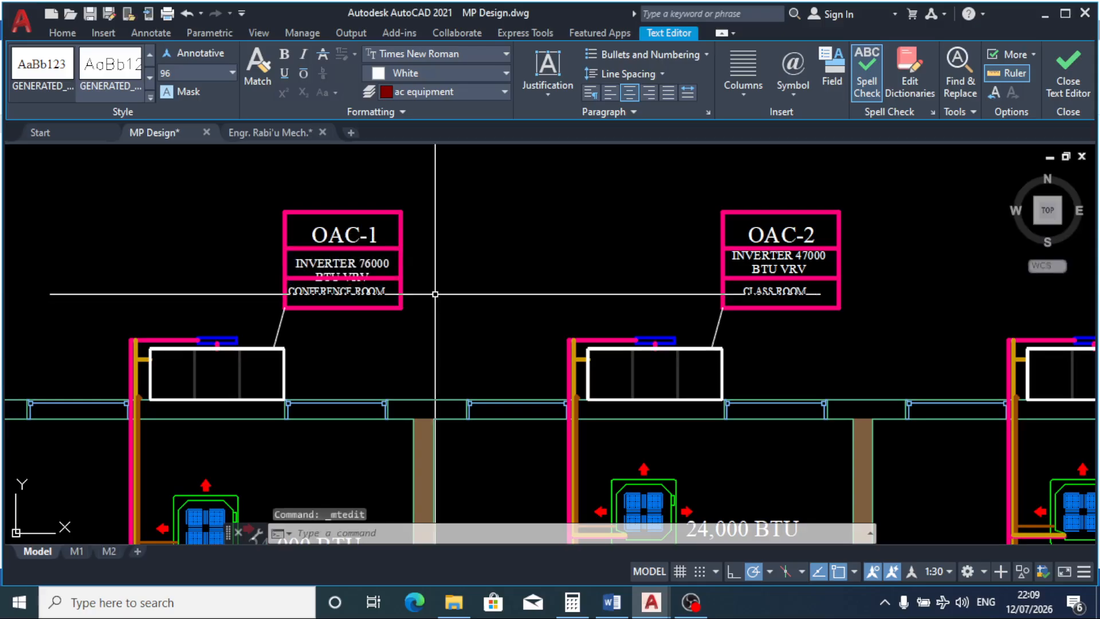
Step: Move the OAC-1 tag's two-line capacity text up, clear of the line above "CONFERENCE ROOM"
scroll(331, 292, "up", 4)
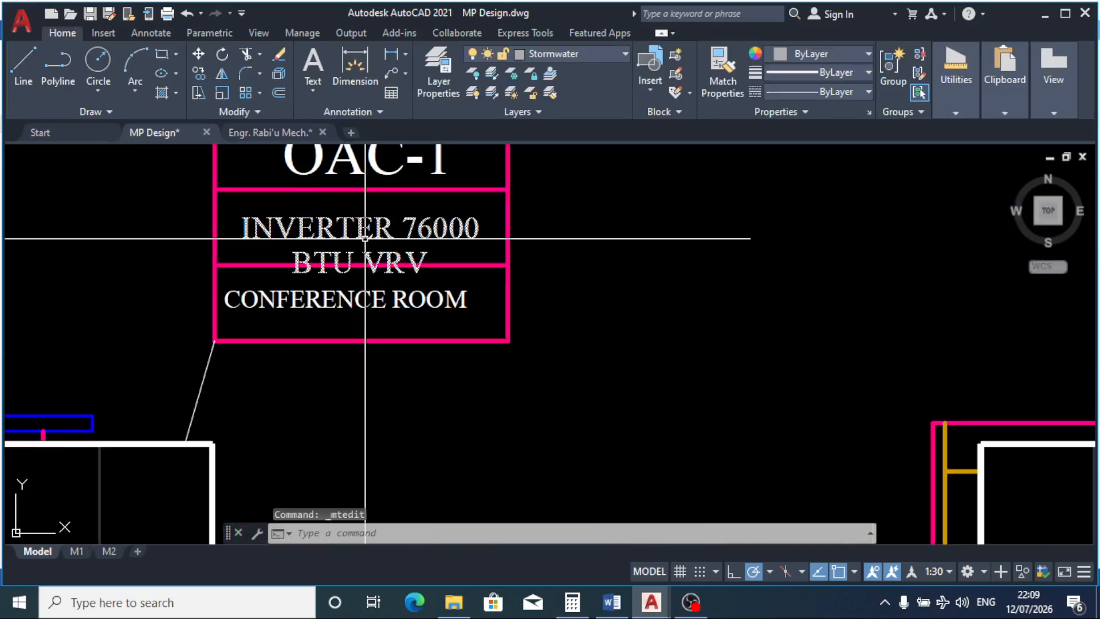
left_click(363, 235)
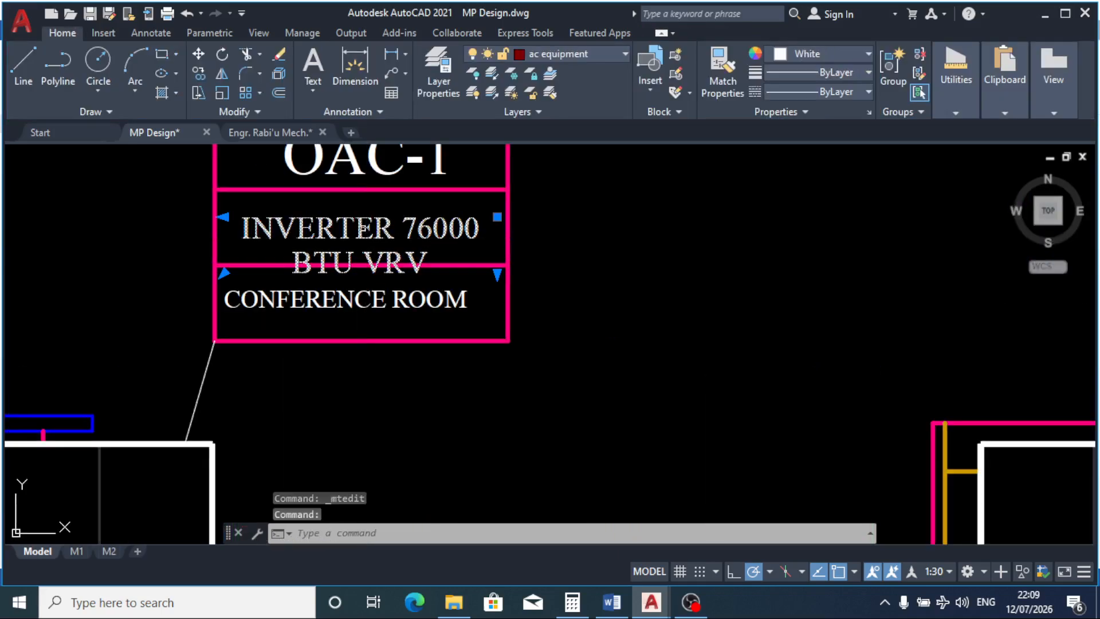
left_click(199, 55)
scroll(361, 204, "up", 2)
left_click(340, 199)
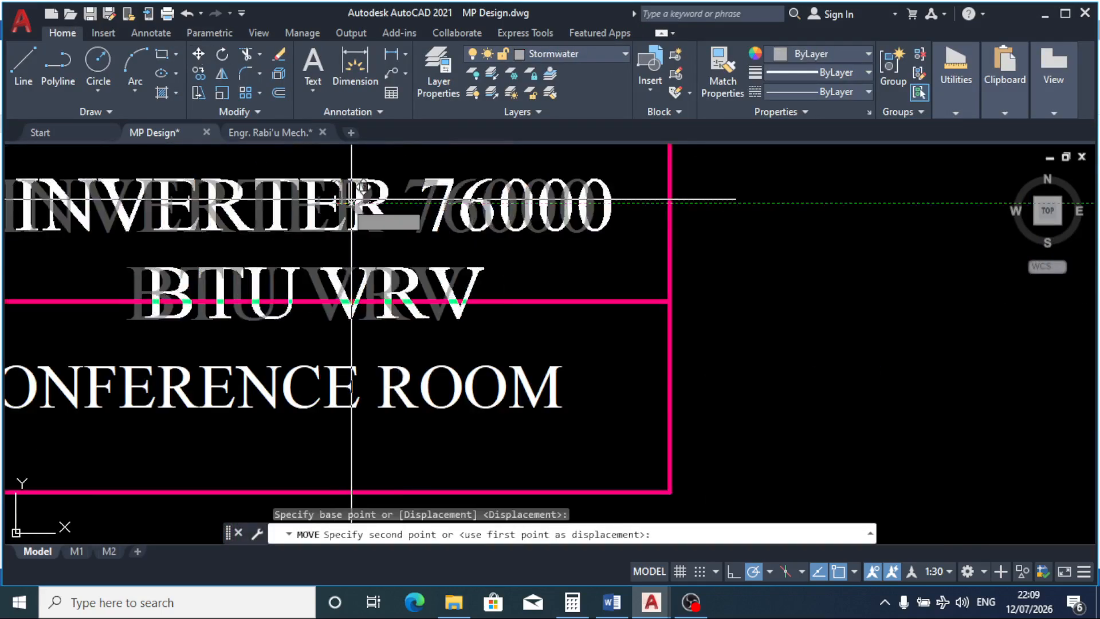
scroll(351, 200, "down", 5)
scroll(366, 194, "up", 1)
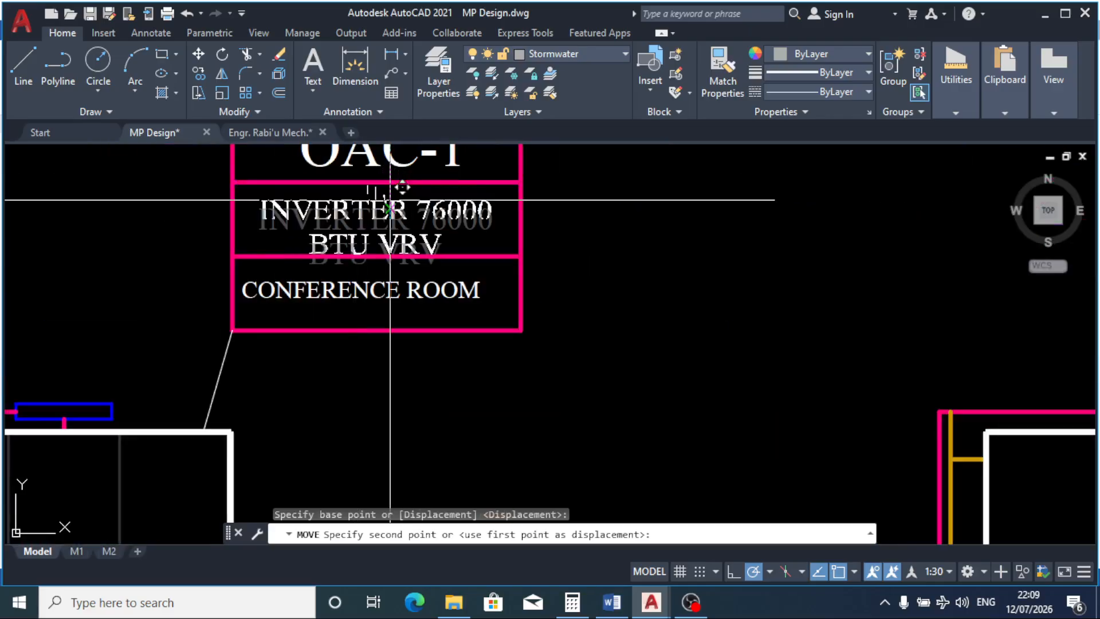
scroll(380, 198, "up", 2)
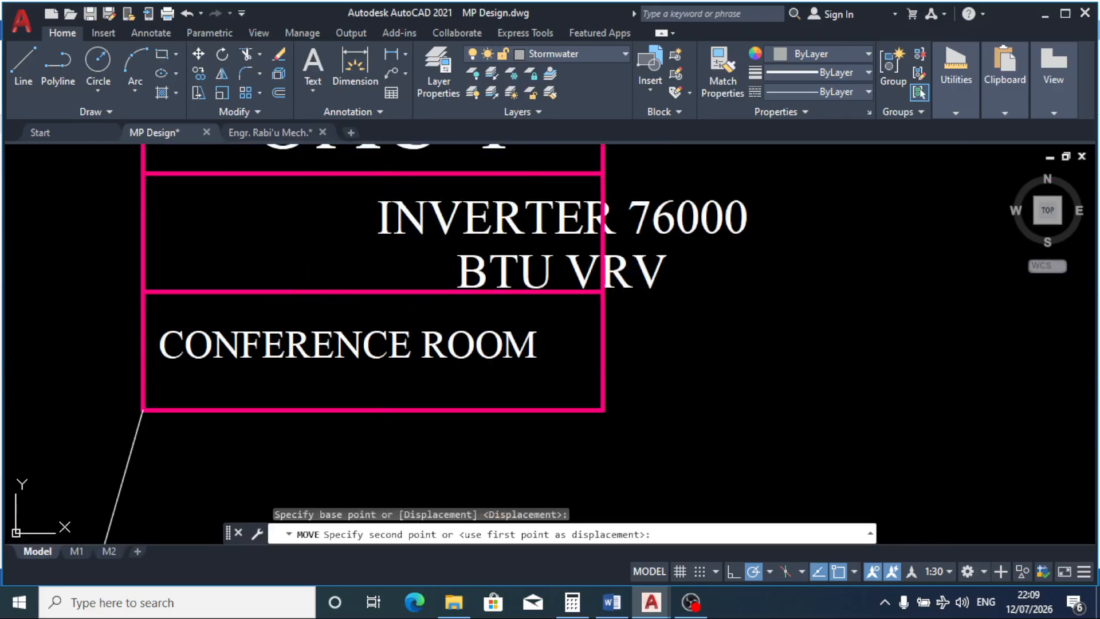
Step: Move the OAC-1 capacity text horizontally to the left, back inside the tag's middle cell
left_click(413, 231)
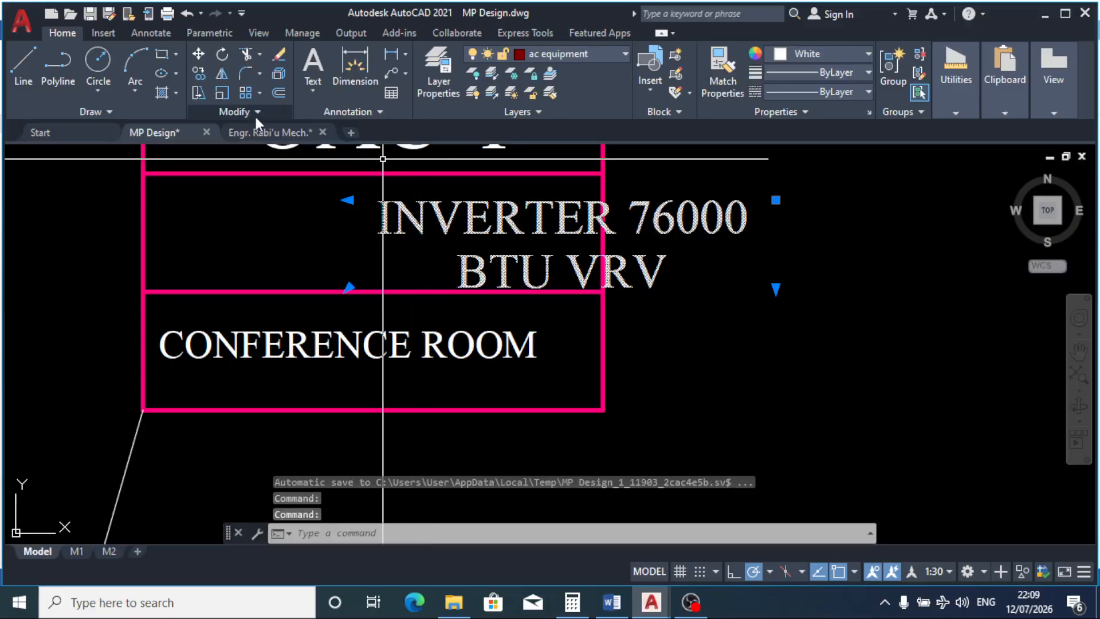
left_click(195, 50)
left_click(349, 200)
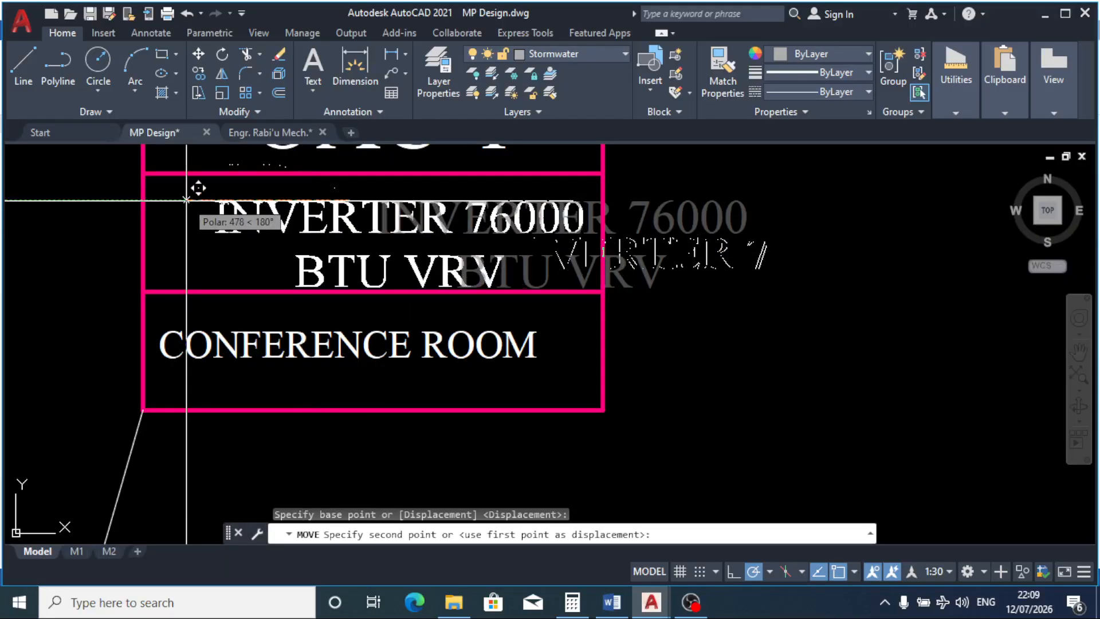
left_click(172, 201)
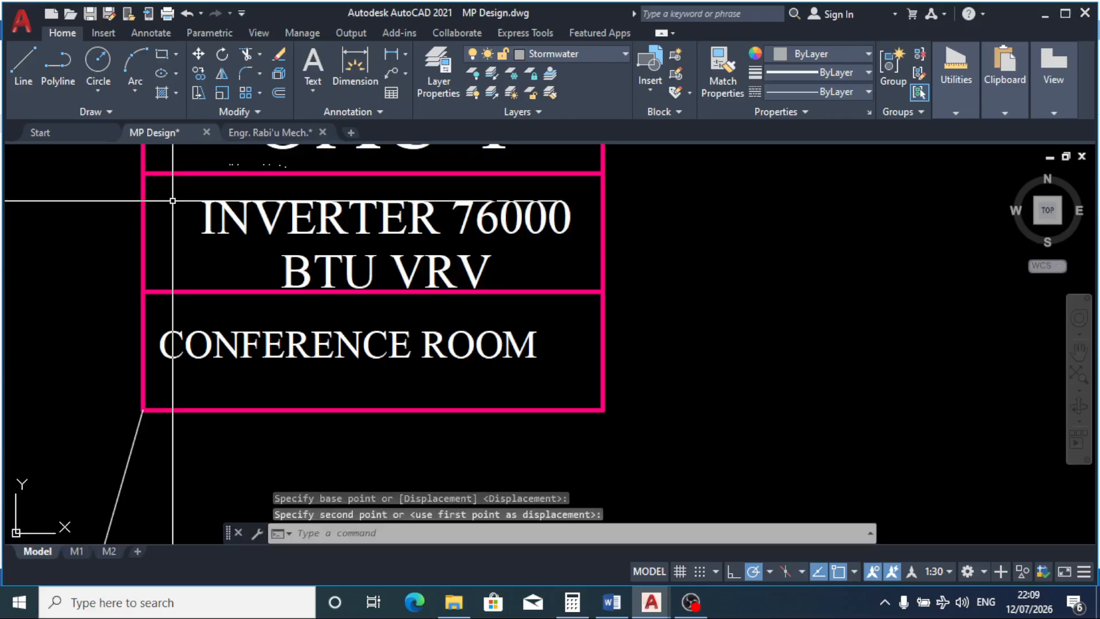
scroll(172, 200, "down", 2)
scroll(472, 258, "down", 7)
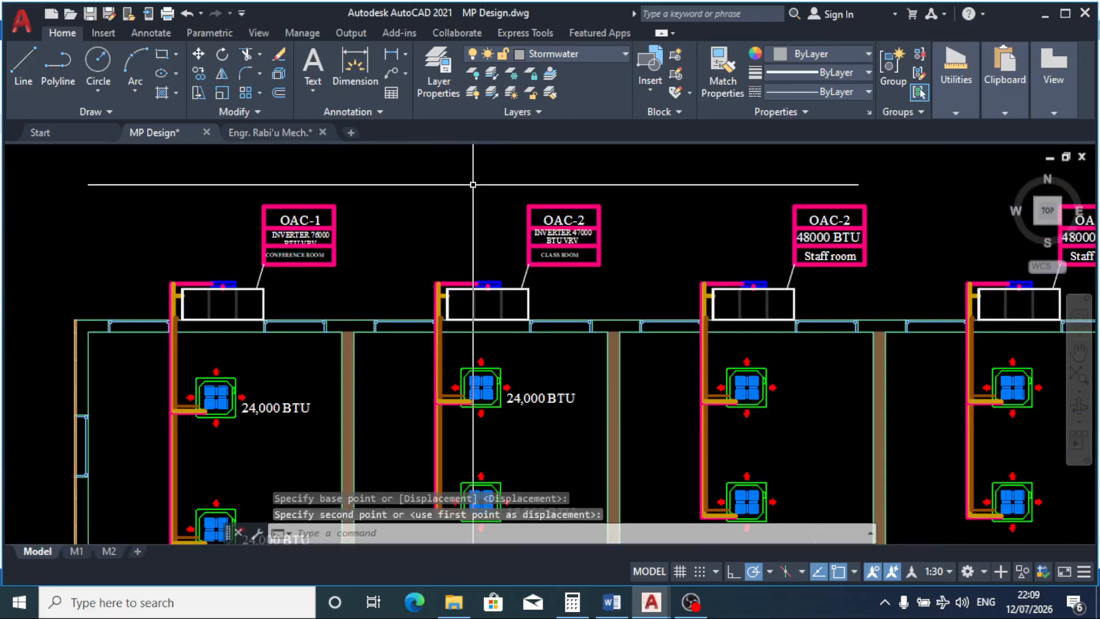
scroll(517, 258, "up", 4)
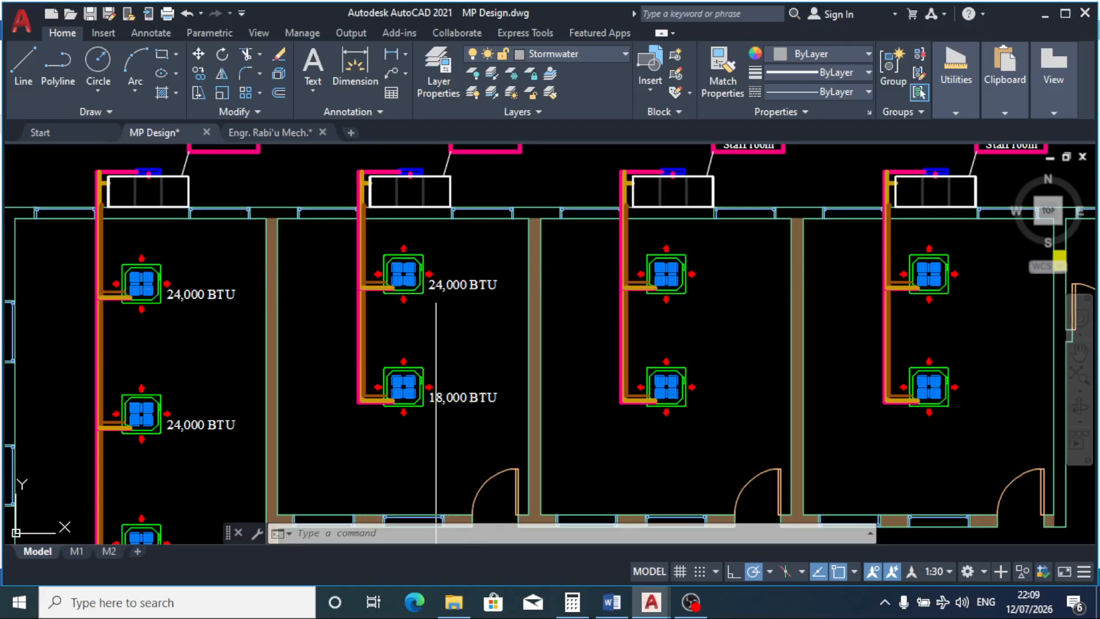
Step: Move the classroom's two indoor units, with their BTU labels and branch pipes, straight down to sit more centrally in the room
scroll(484, 268, "down", 2)
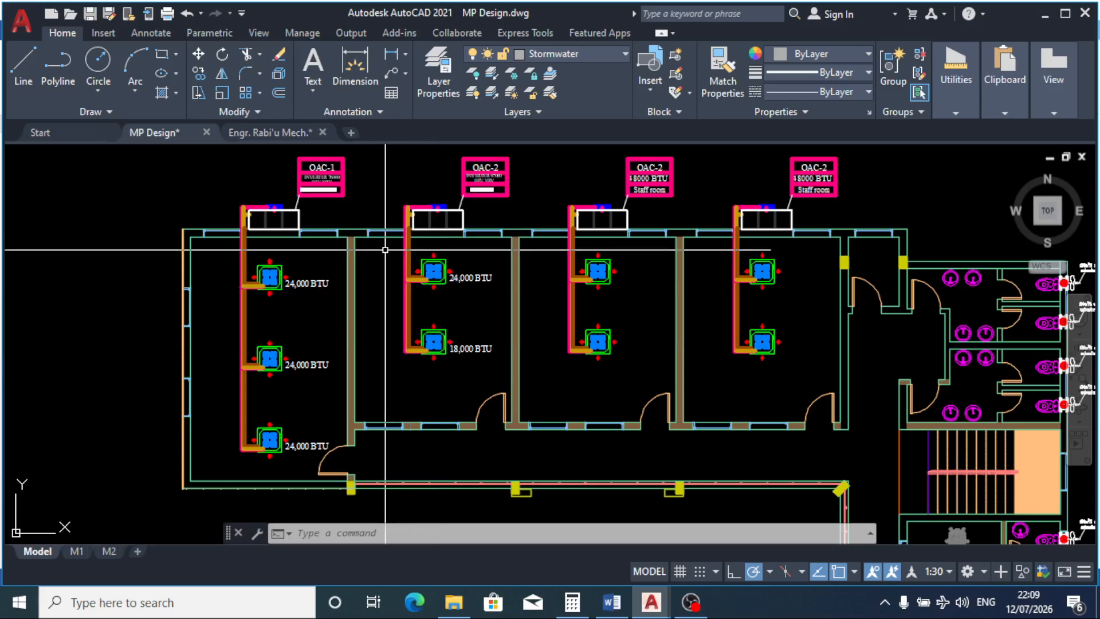
scroll(393, 267, "up", 4)
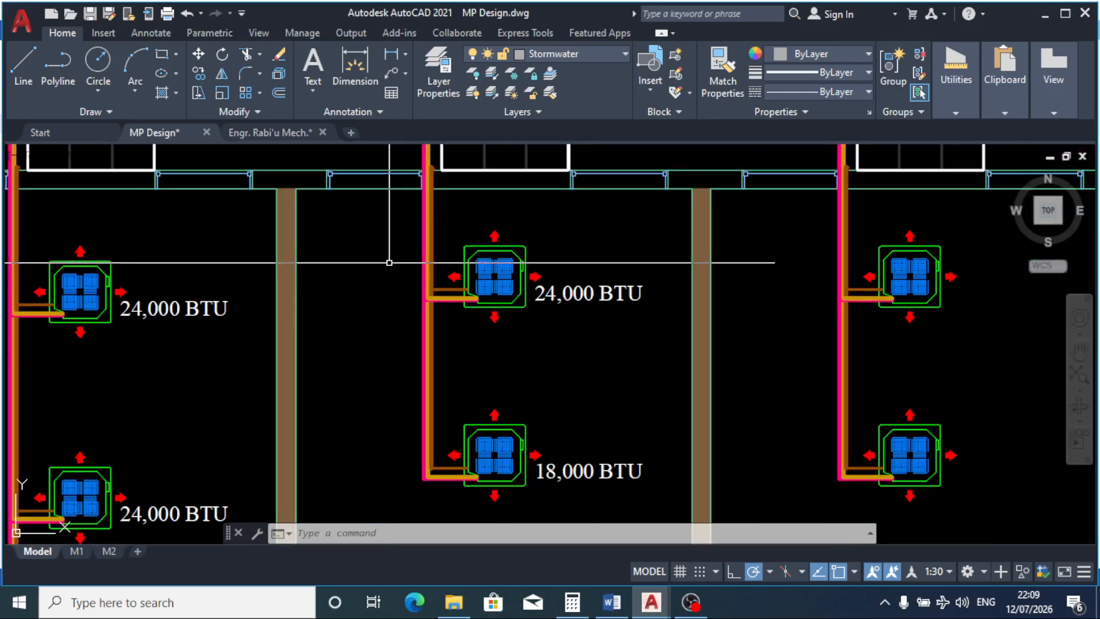
left_click(347, 219)
scroll(458, 310, "down", 4)
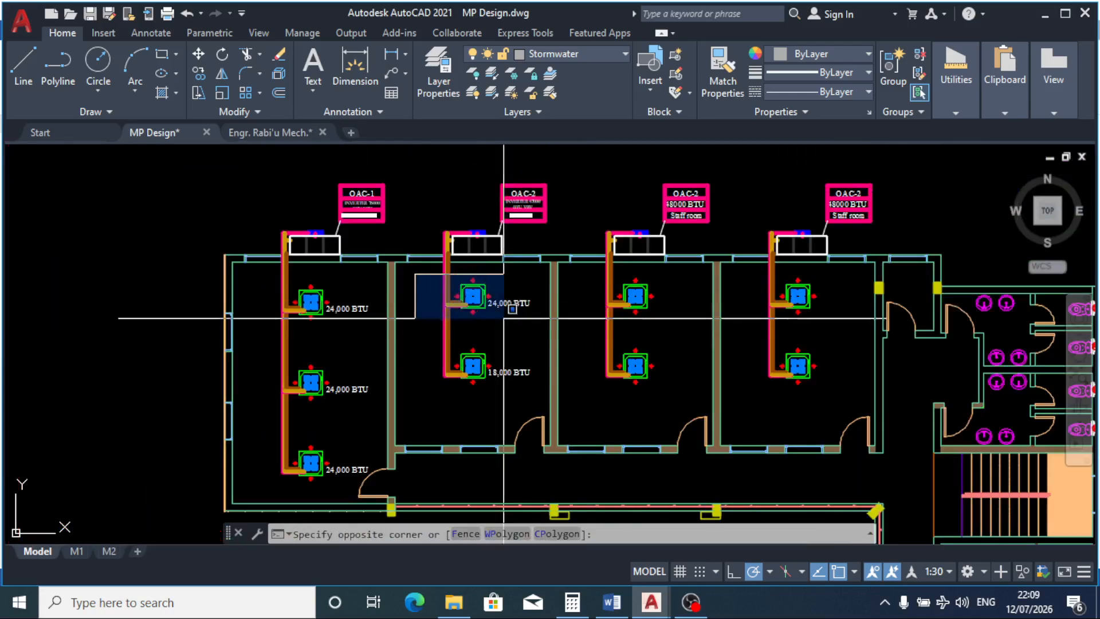
left_click(550, 404)
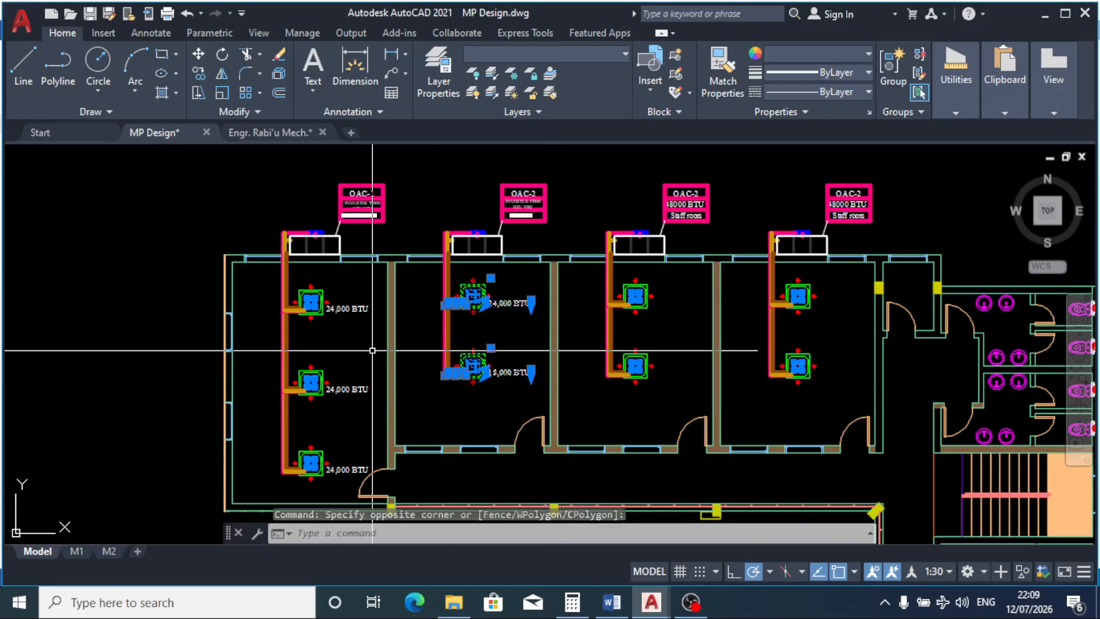
left_click(198, 54)
scroll(459, 366, "up", 2)
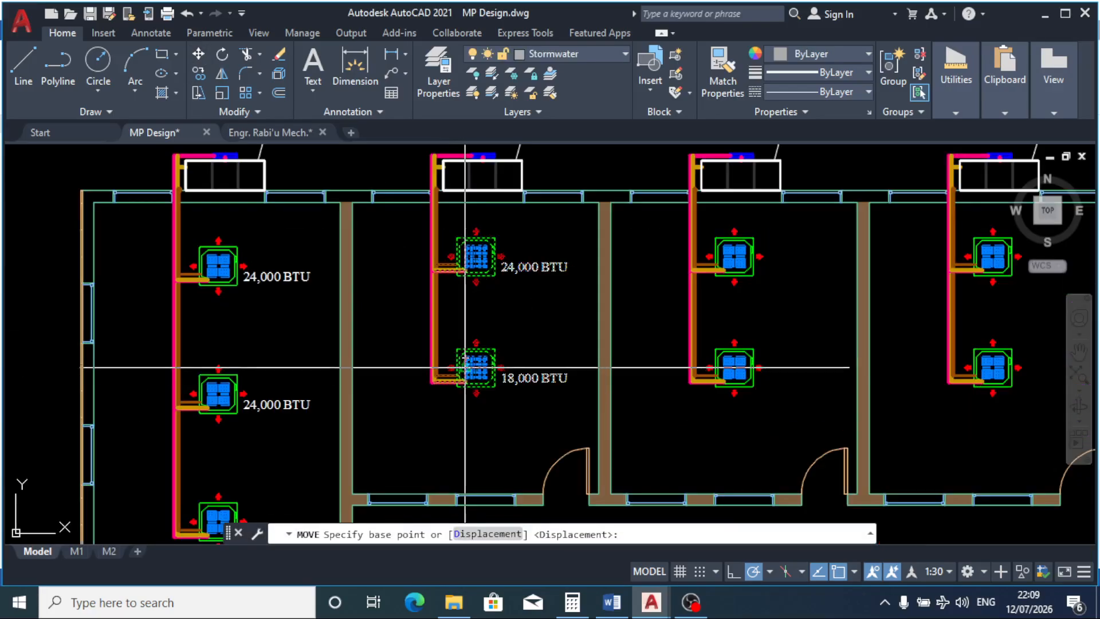
scroll(464, 390, "up", 2)
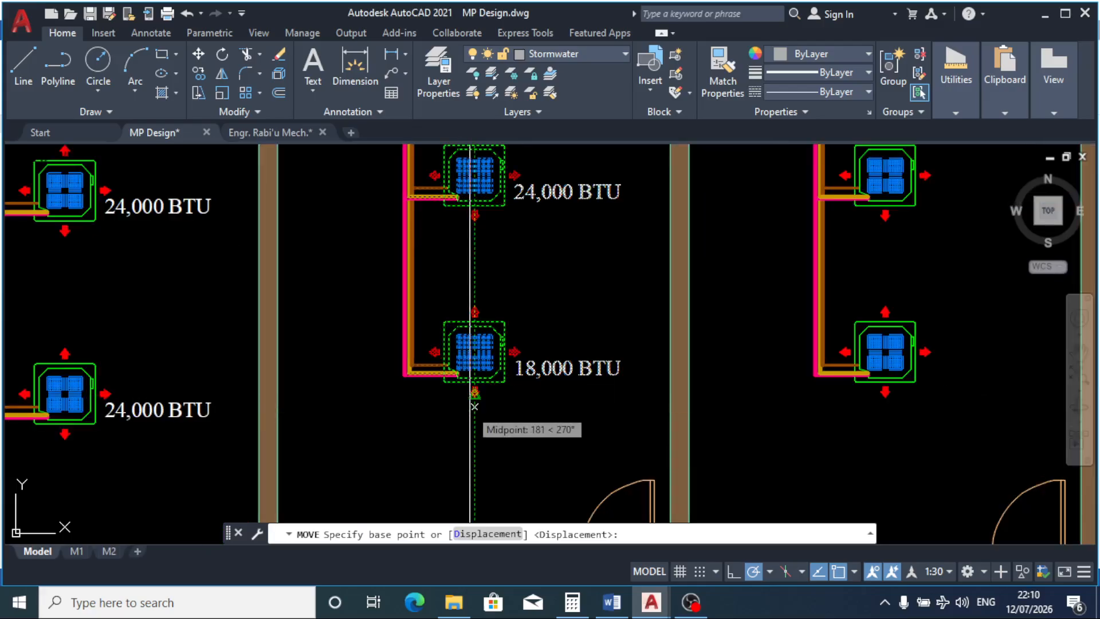
left_click(473, 394)
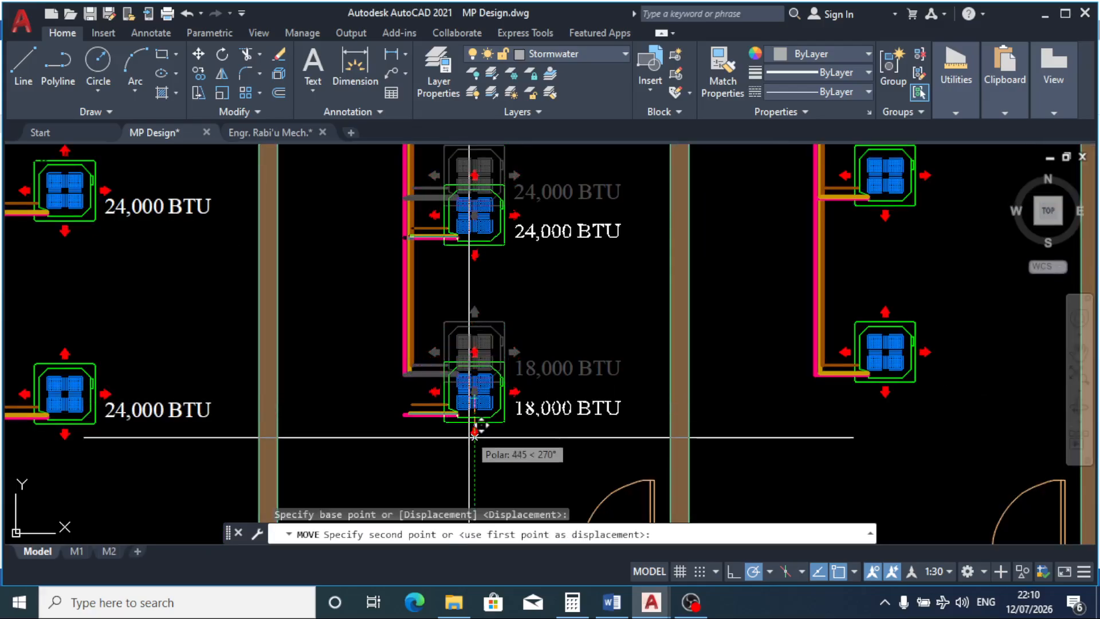
left_click(474, 458)
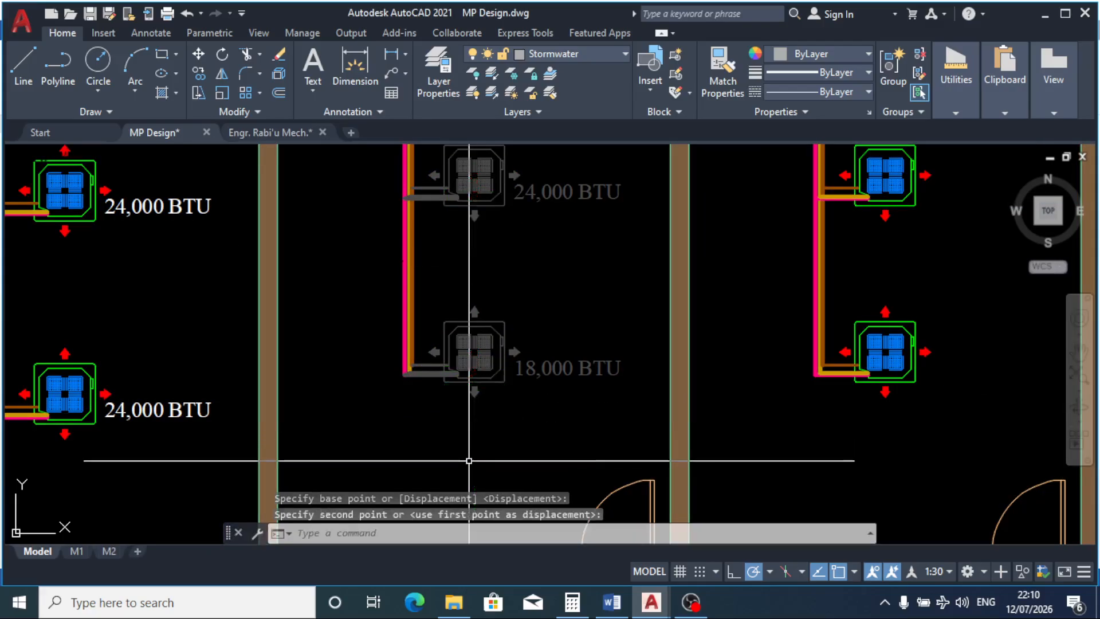
scroll(527, 302, "down", 2)
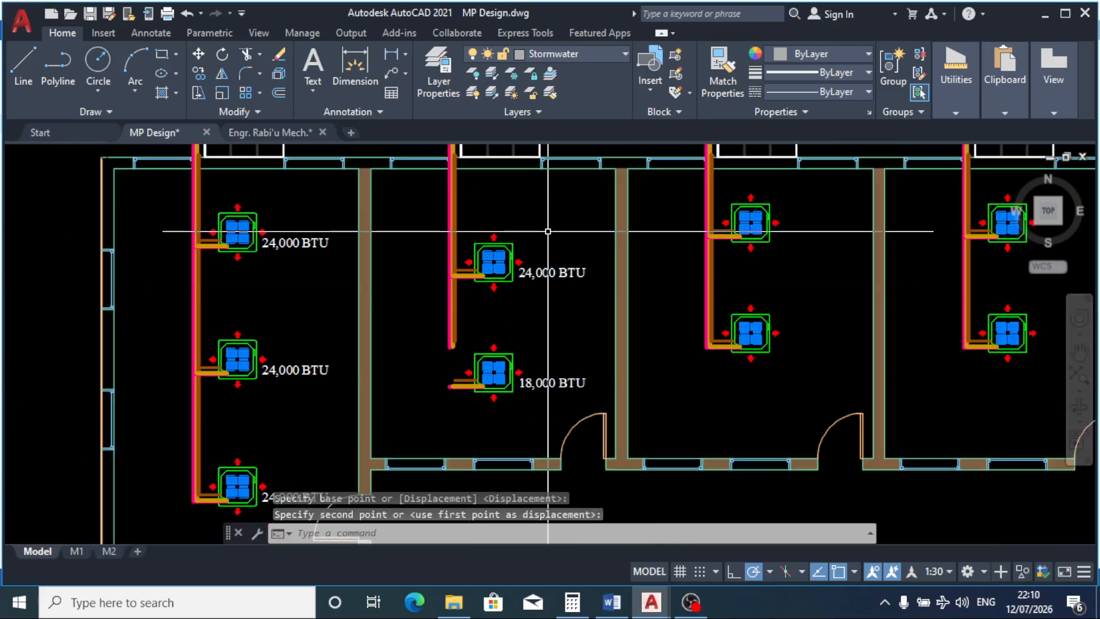
scroll(548, 231, "down", 2)
scroll(503, 345, "up", 2)
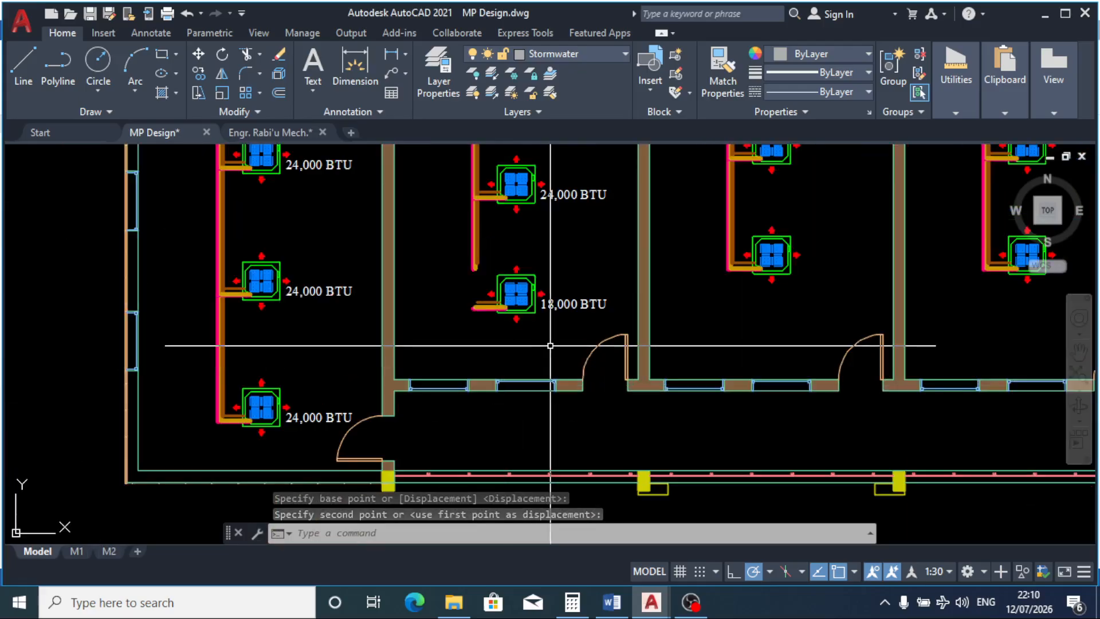
Step: Extend the classroom's vertical pipe runs down to the branch pipes of the 18,000 BTU unit
scroll(509, 232, "down", 2)
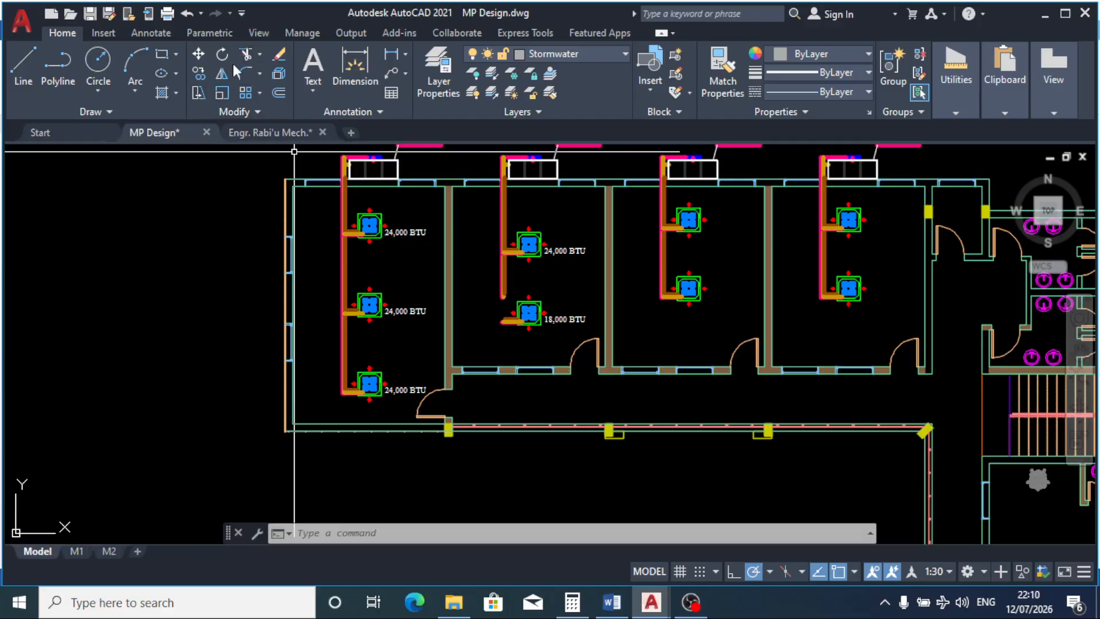
left_click(259, 54)
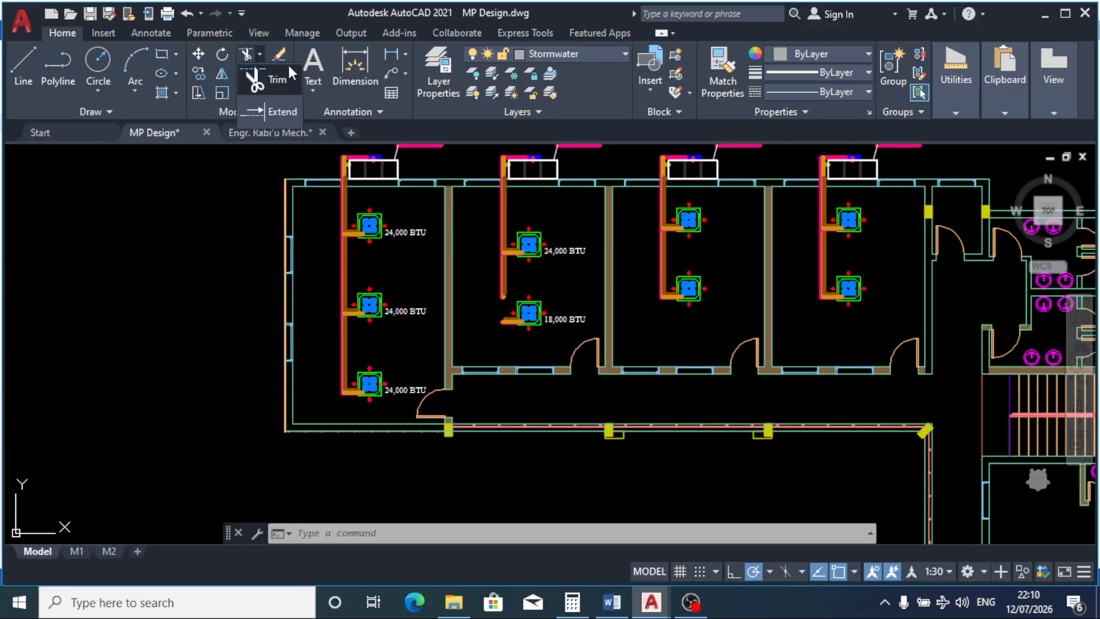
left_click(274, 105)
scroll(532, 259, "up", 2)
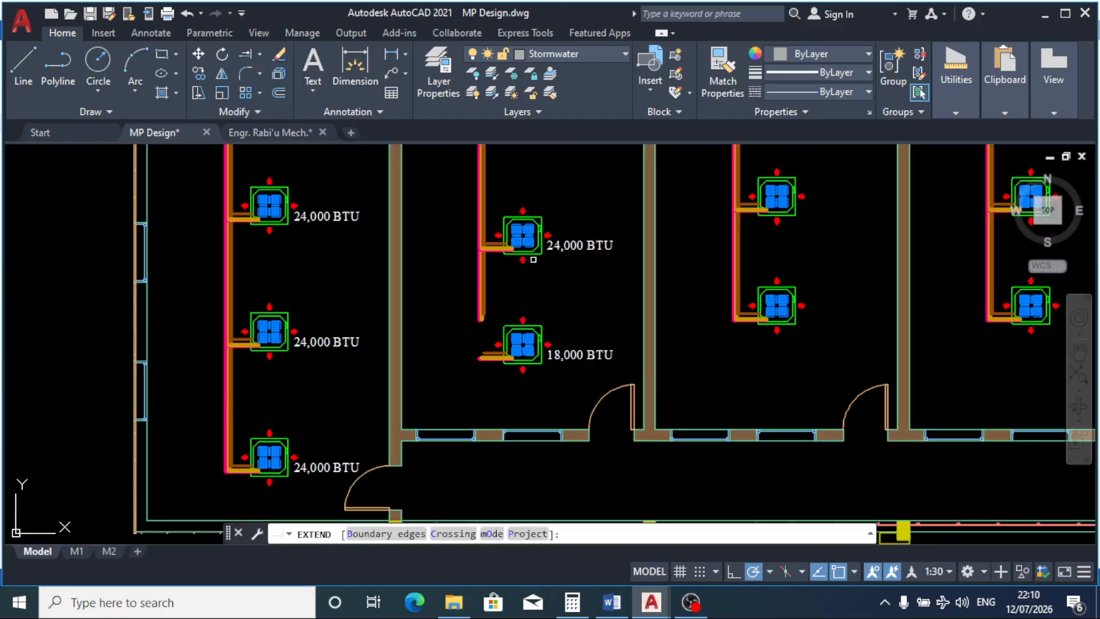
left_click(502, 283)
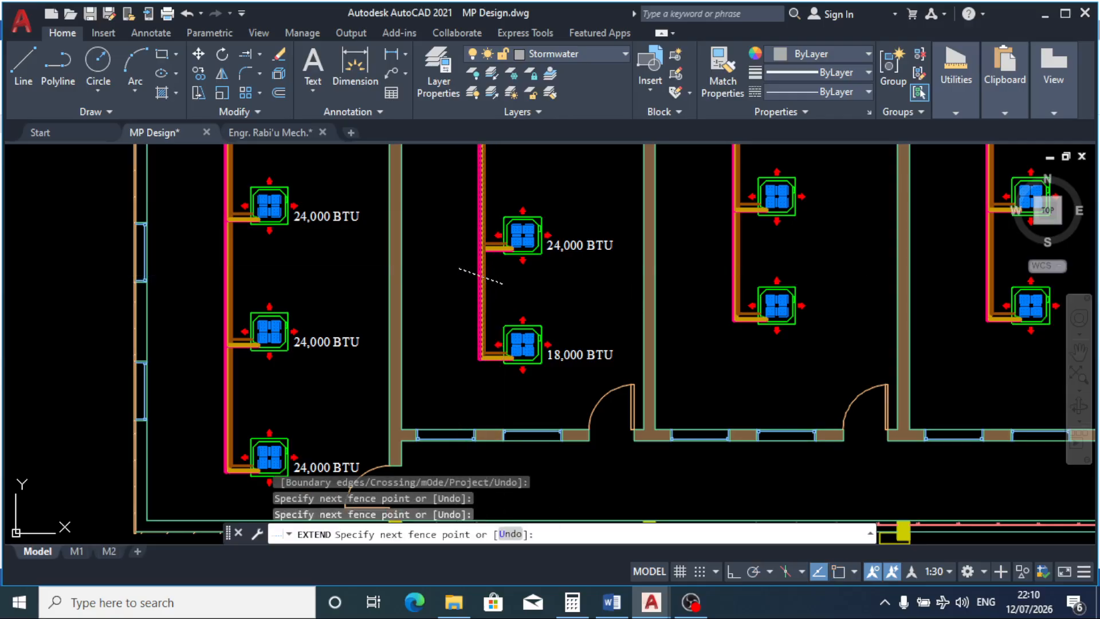
key("Return")
scroll(493, 295, "up", 3)
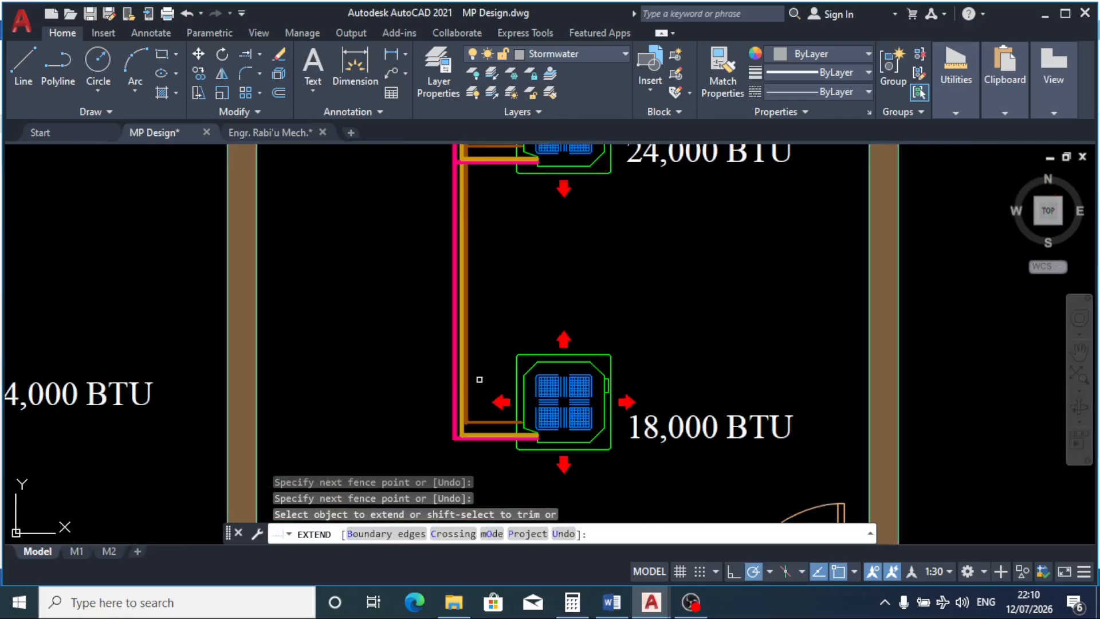
right_click(480, 327)
left_click(491, 337)
scroll(504, 434, "up", 4)
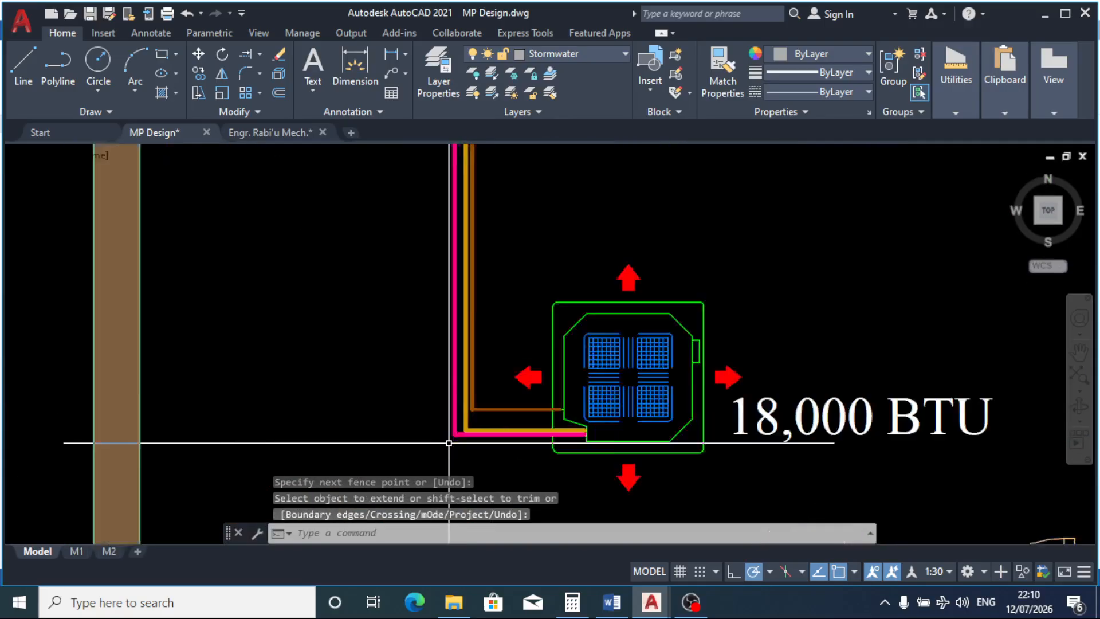
scroll(505, 434, "up", 2)
scroll(499, 366, "up", 4)
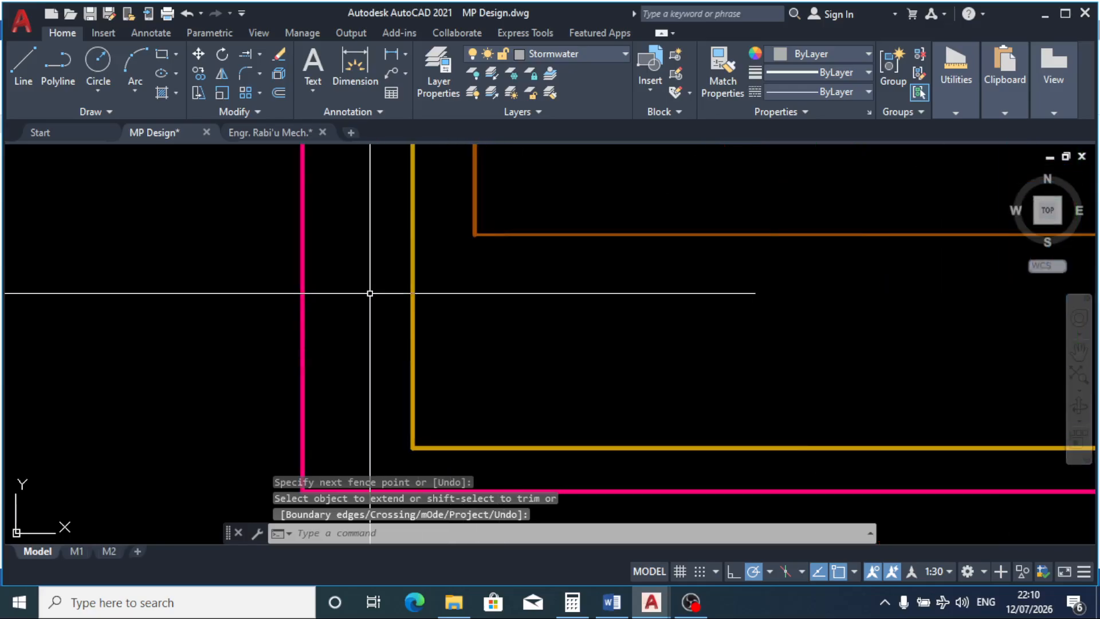
scroll(402, 263, "down", 8)
scroll(445, 369, "down", 10)
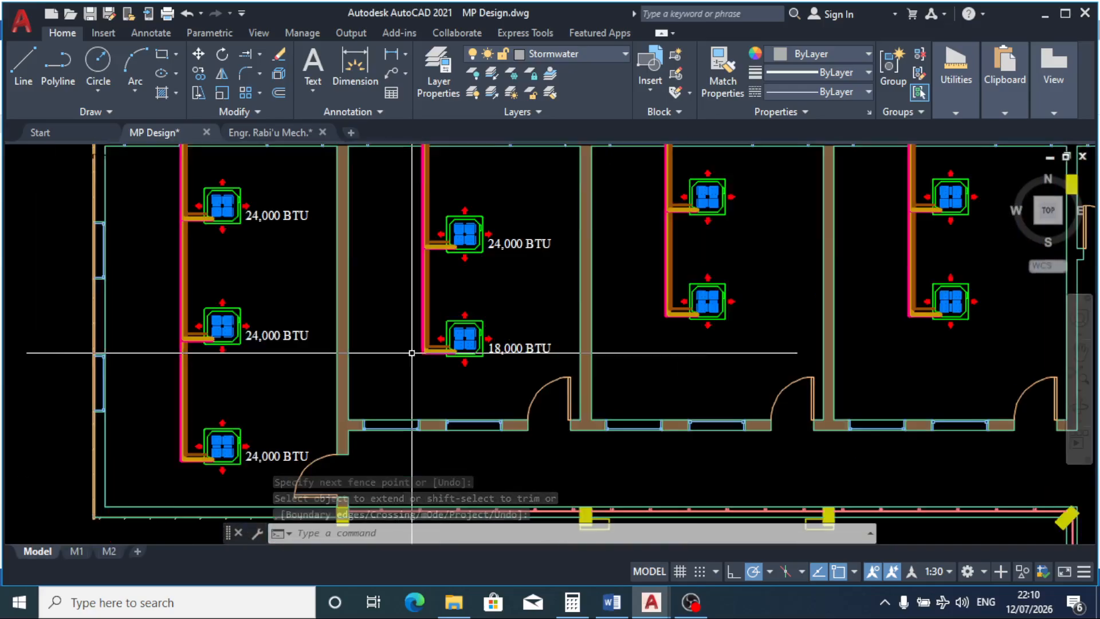
Step: Delete the outdoor units, tags, pipes and indoor units of the two staff rooms beside the classroom
scroll(498, 300, "down", 3)
scroll(401, 283, "up", 3)
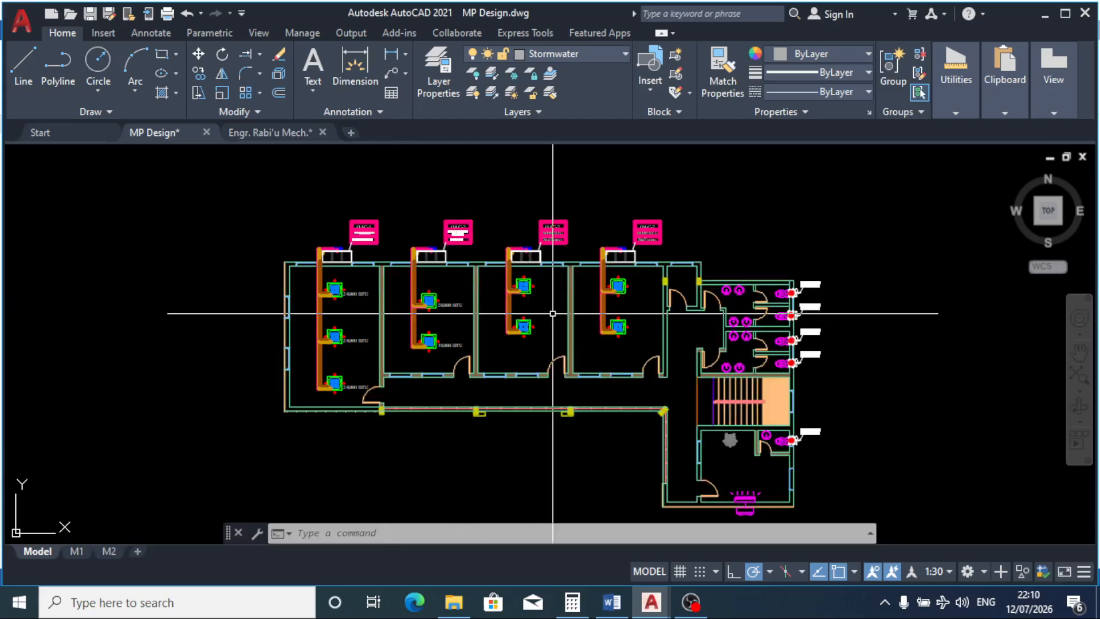
left_click(501, 187)
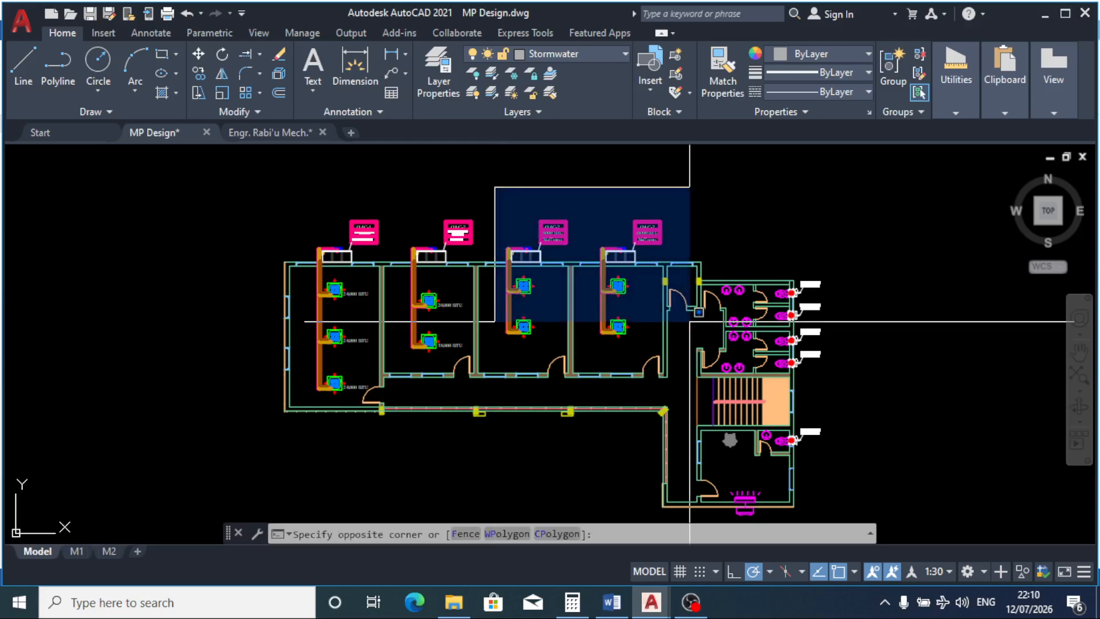
left_click(686, 390)
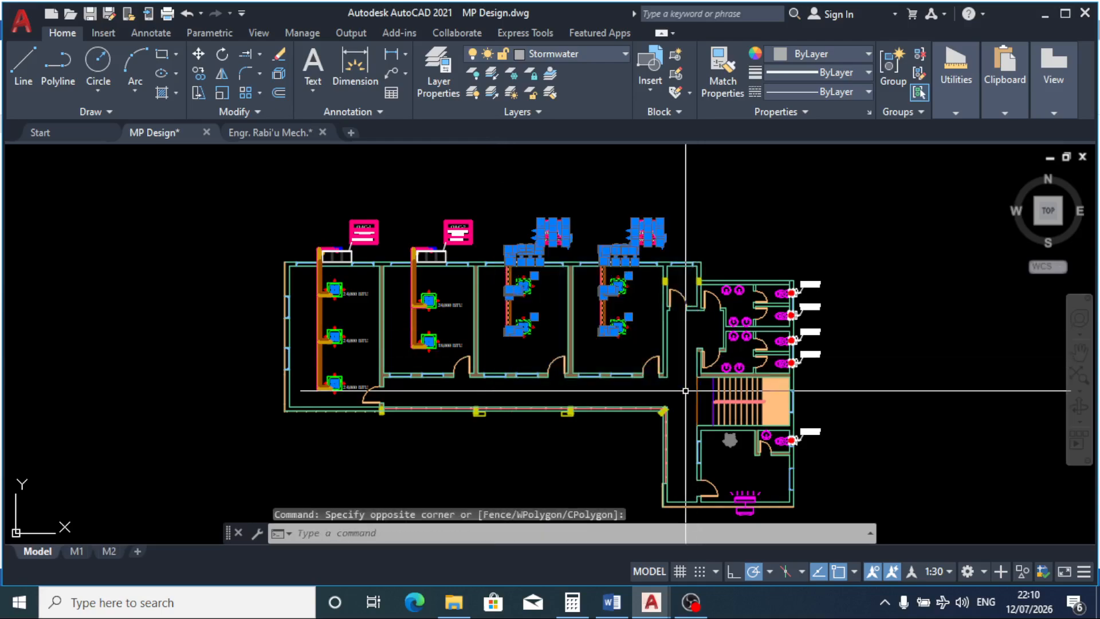
key("Delete")
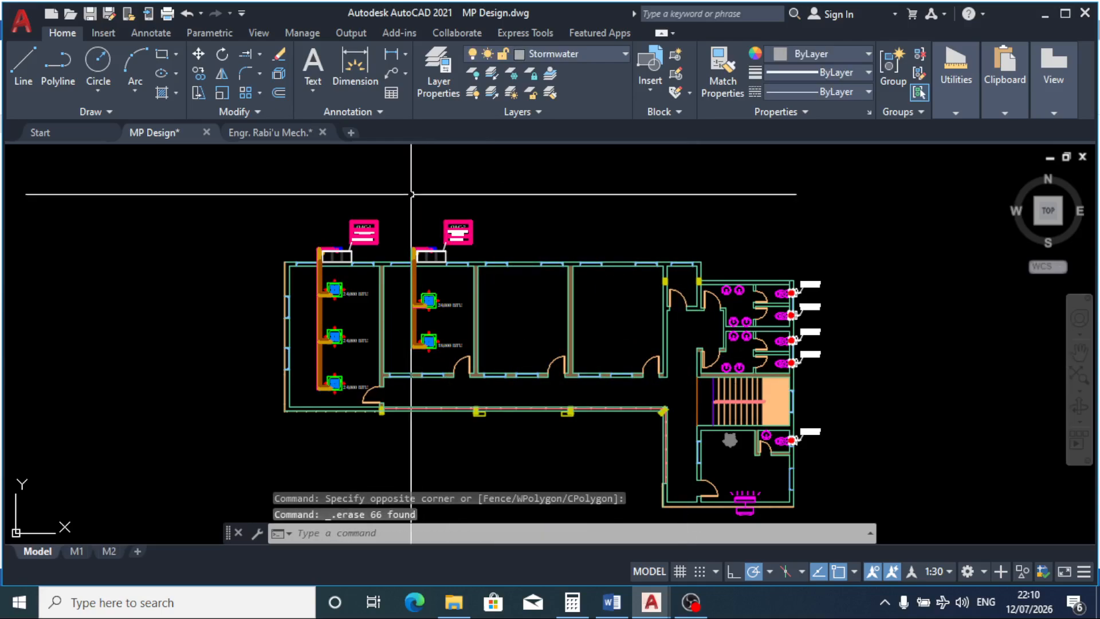
left_click(395, 195)
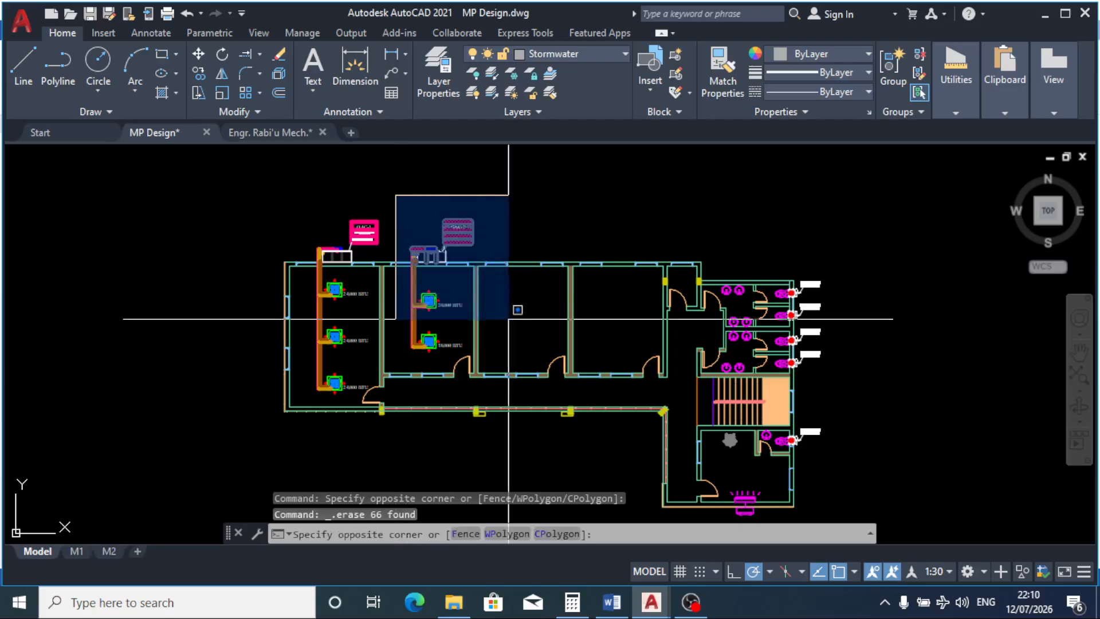
left_click(508, 366)
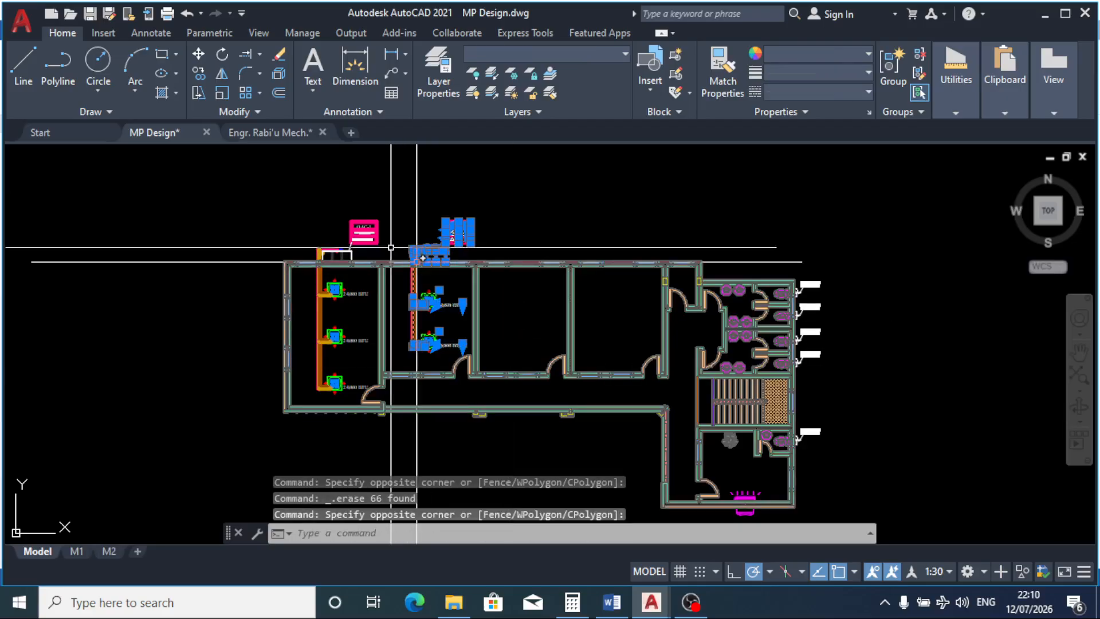
scroll(395, 207, "up", 2)
key("Escape")
Step: Trim the excess yellow pipe above the classroom outdoor unit's connection and the drain line inside its brown circle
scroll(450, 290, "up", 8)
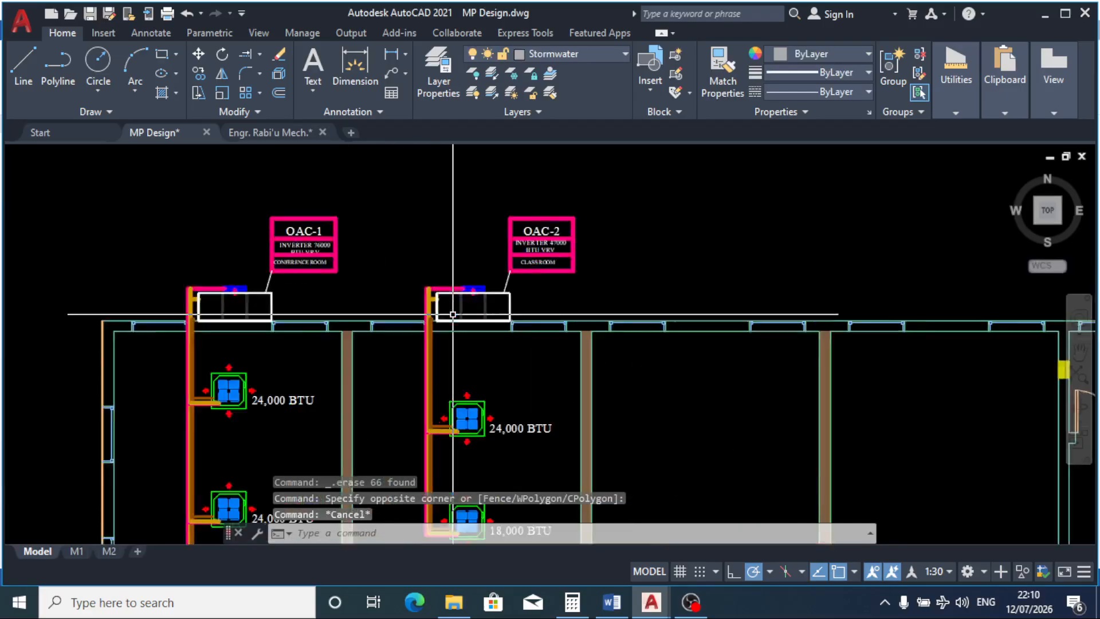
scroll(478, 270, "up", 2)
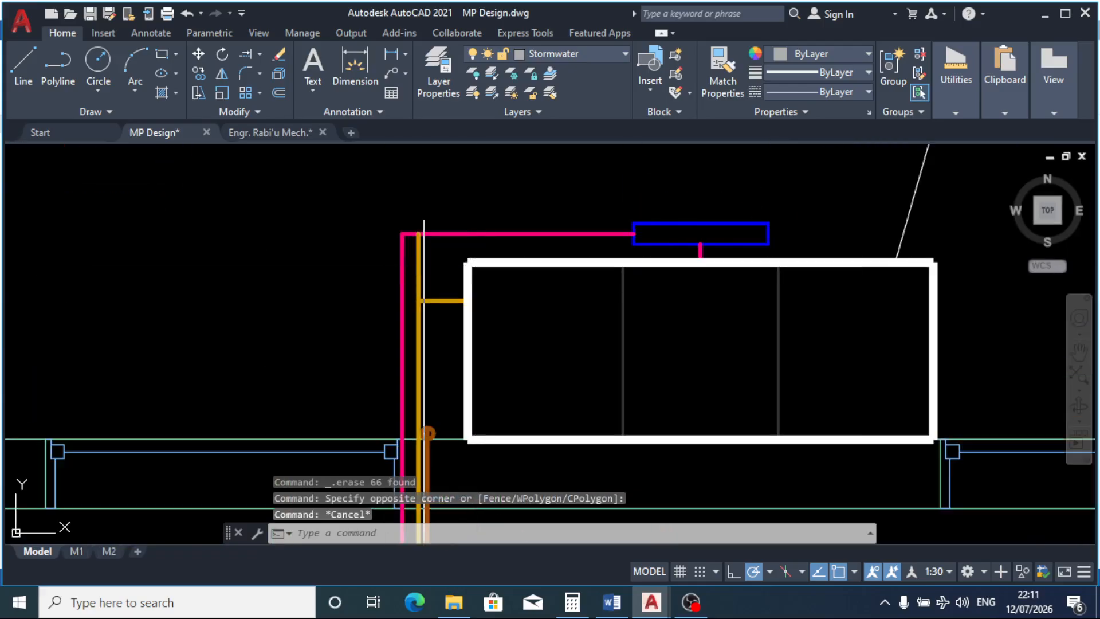
left_click(256, 59)
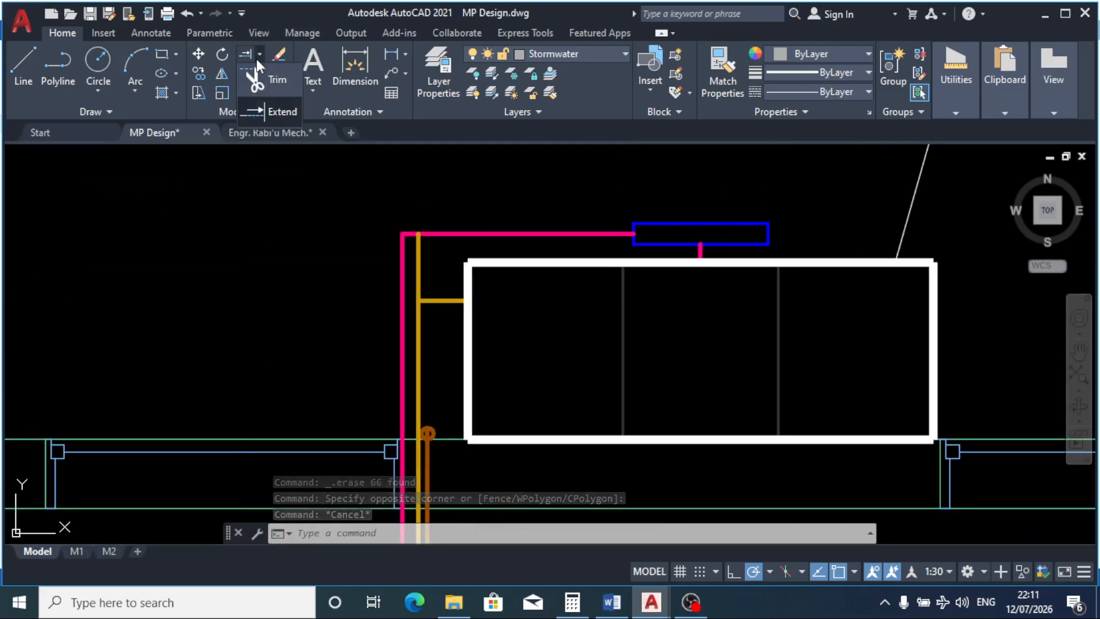
left_click(271, 84)
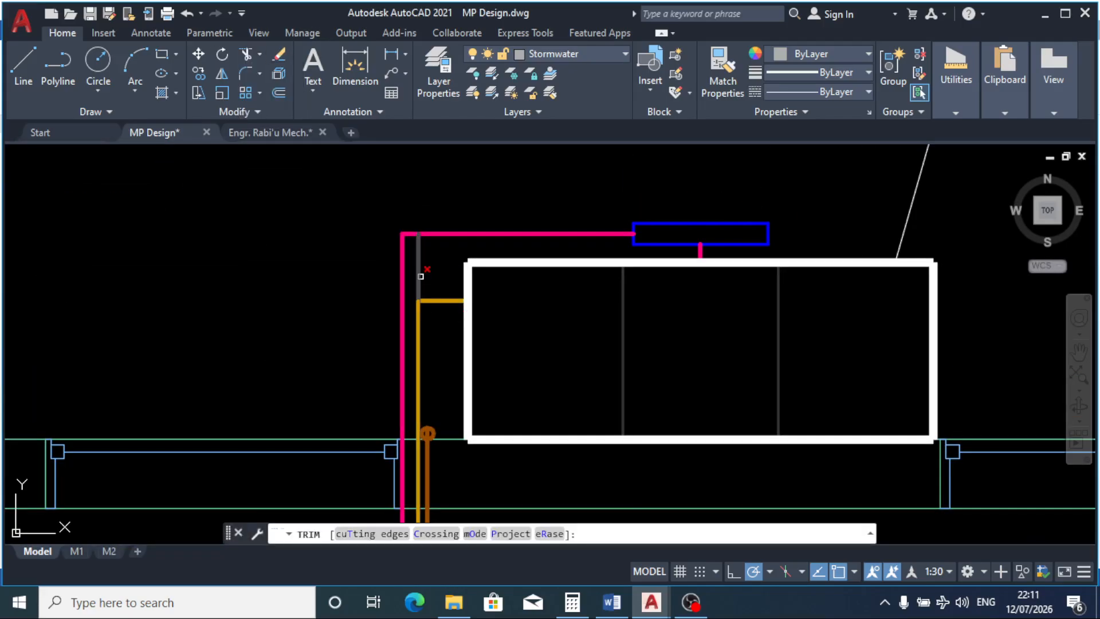
left_click(421, 276)
scroll(381, 210, "down", 2)
scroll(411, 366, "up", 4)
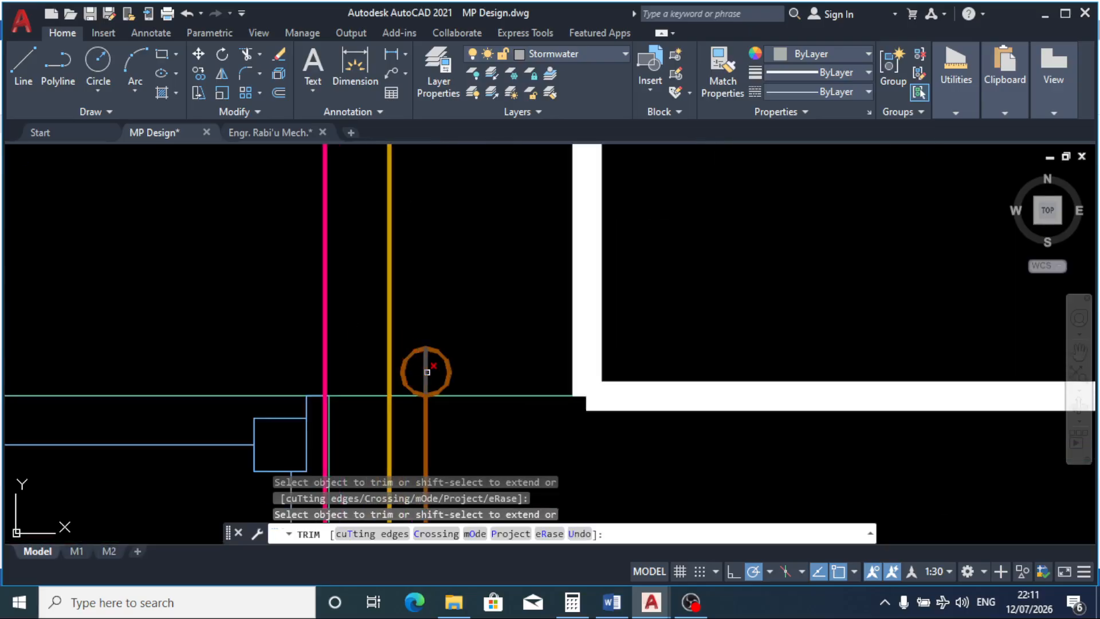
right_click(436, 296)
left_click(454, 302)
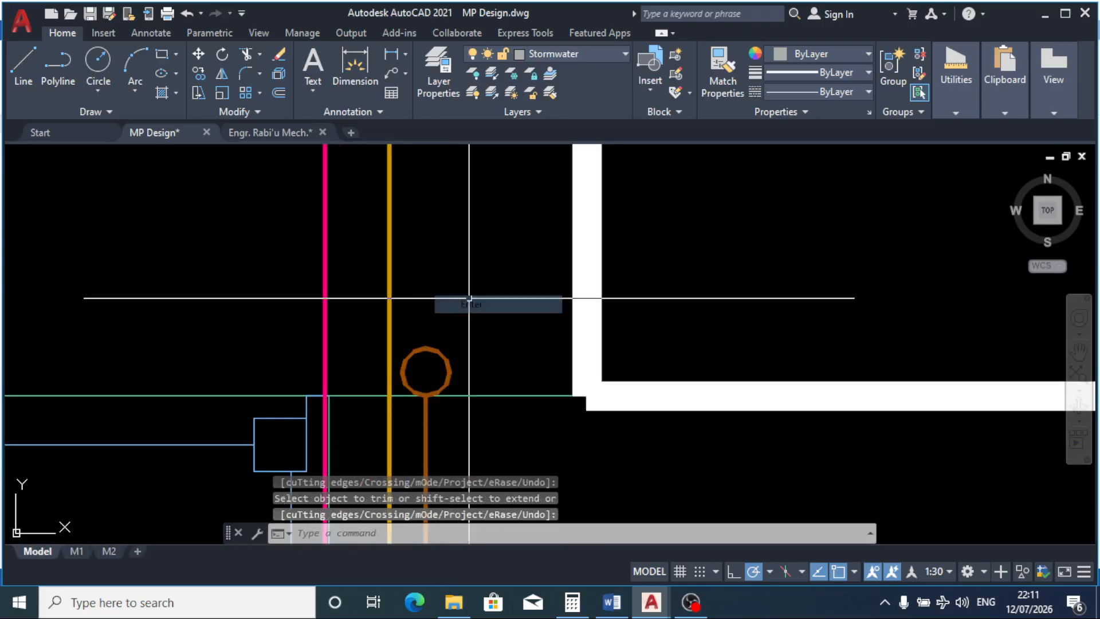
Step: Check the trimmed pipes around the classroom's outdoor unit and the overall air-conditioning layout
scroll(460, 304, "down", 3)
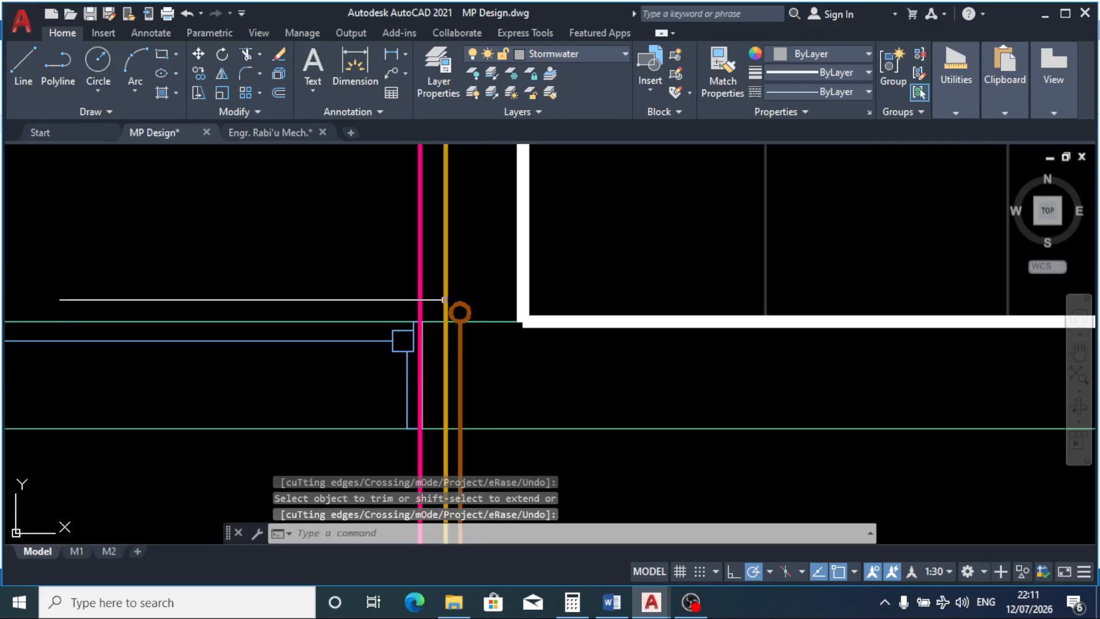
scroll(458, 306, "down", 2)
scroll(562, 293, "down", 4)
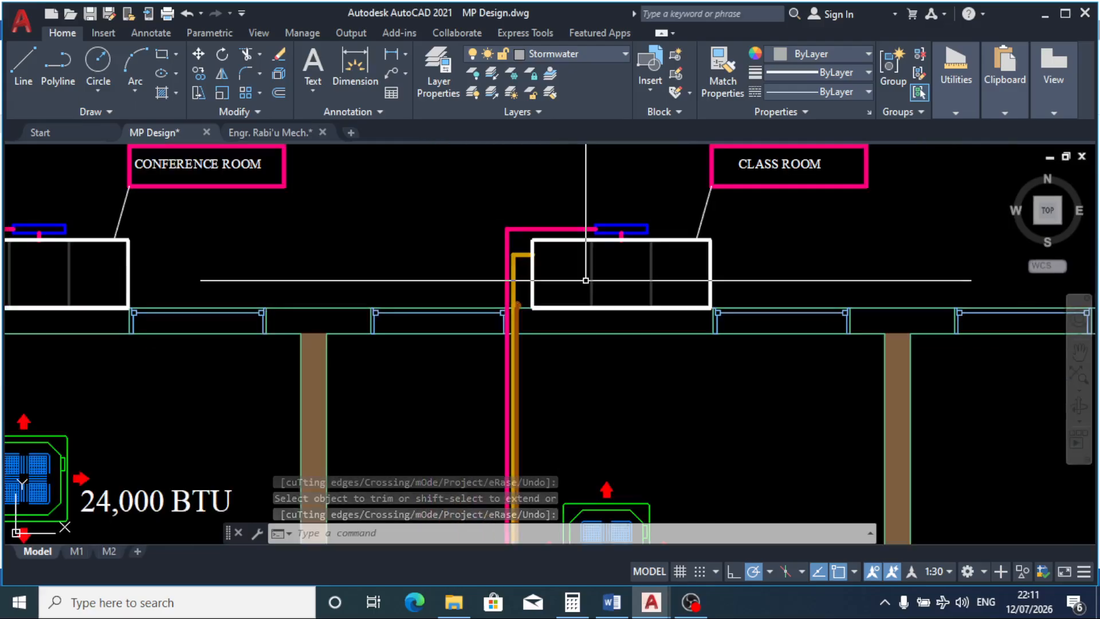
scroll(507, 312, "up", 3)
scroll(493, 324, "up", 3)
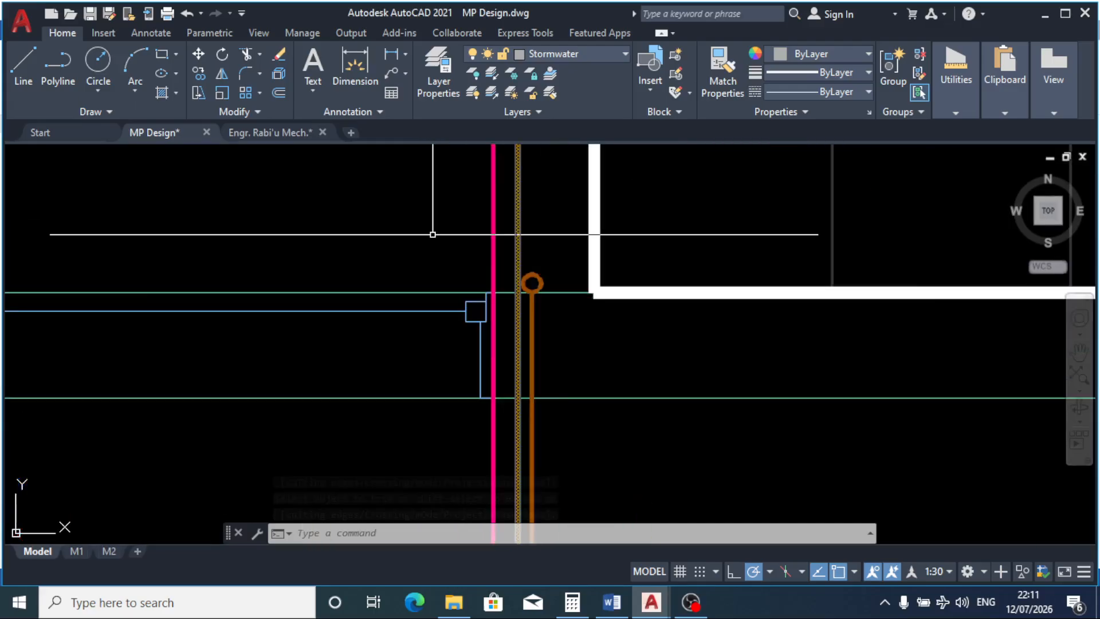
scroll(432, 235, "down", 6)
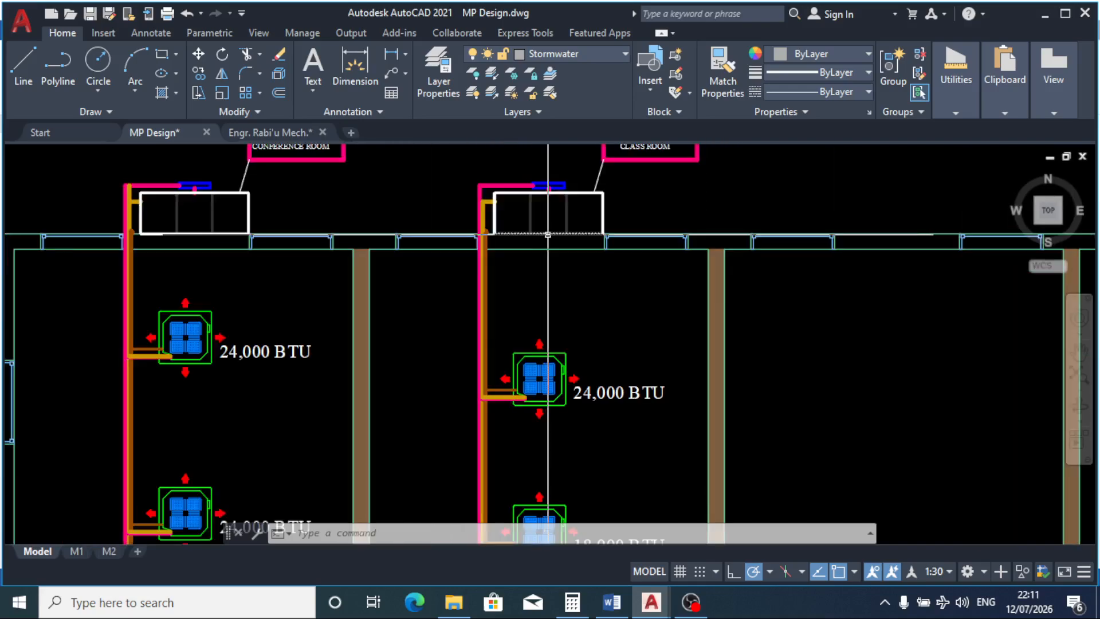
scroll(548, 233, "down", 4)
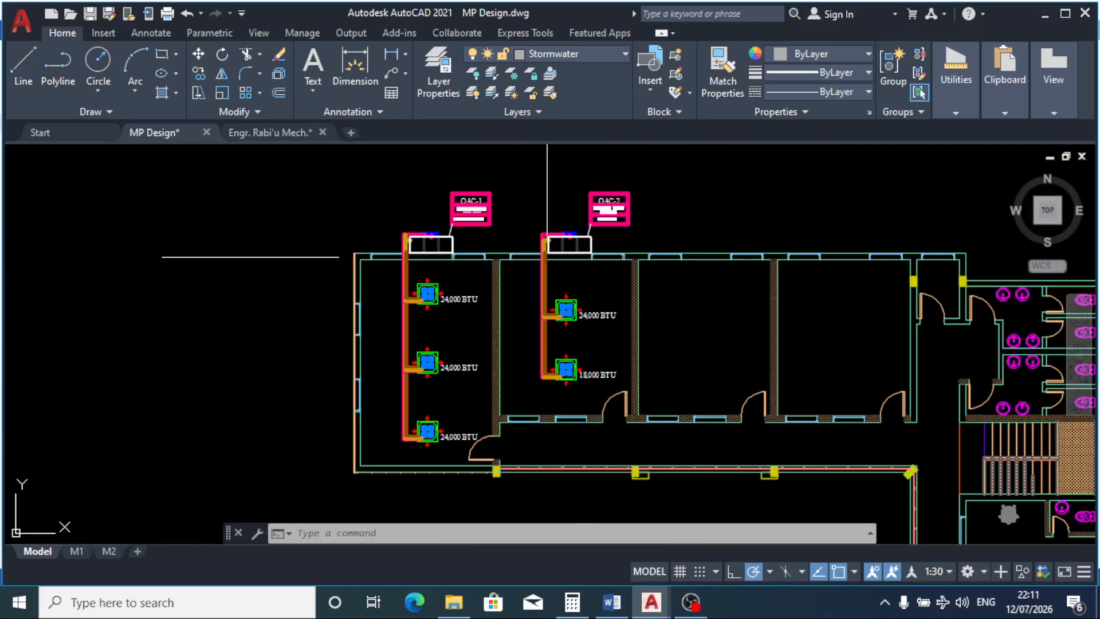
Step: Move the classroom's outdoor unit, tag, pipes and indoor units slightly to the right so the pipes clear the window edge
left_click(537, 170)
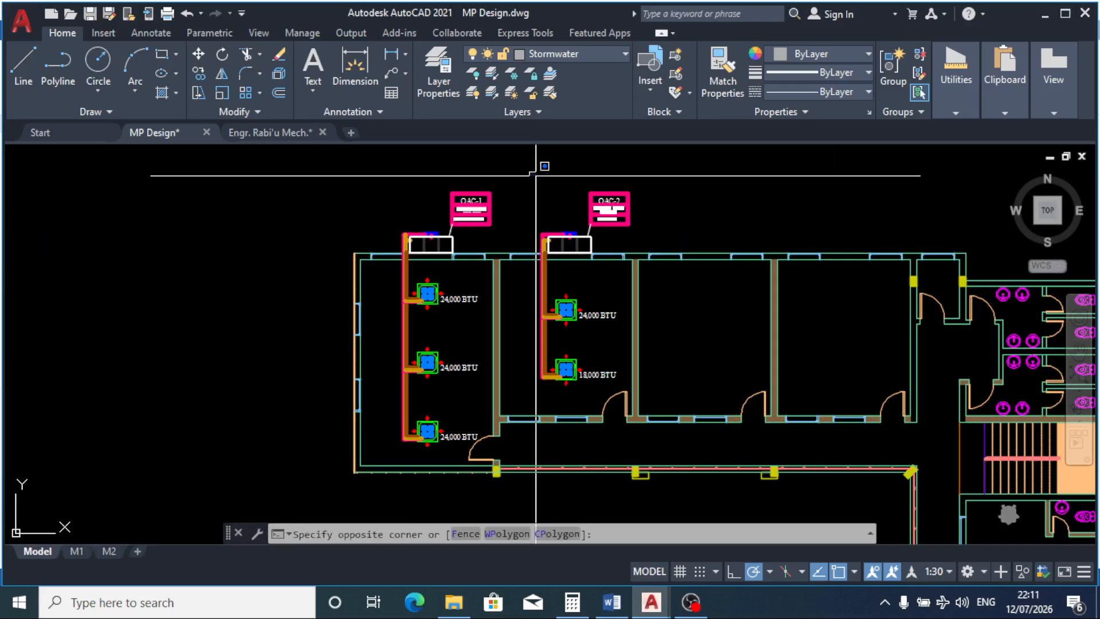
left_click(668, 393)
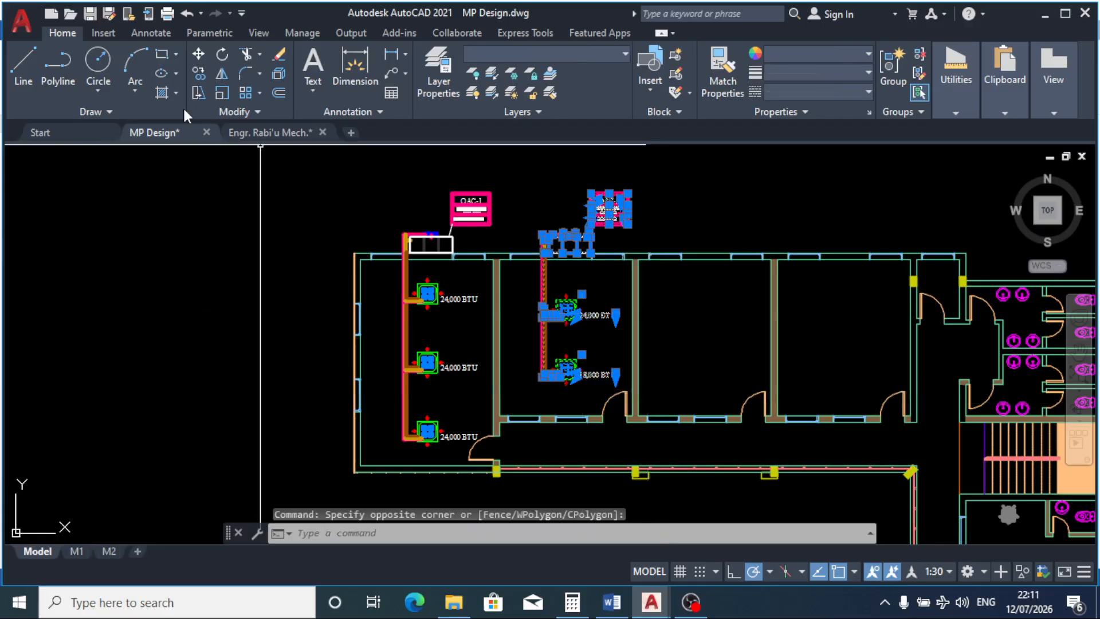
key("m")
key("Return")
scroll(591, 275, "up", 4)
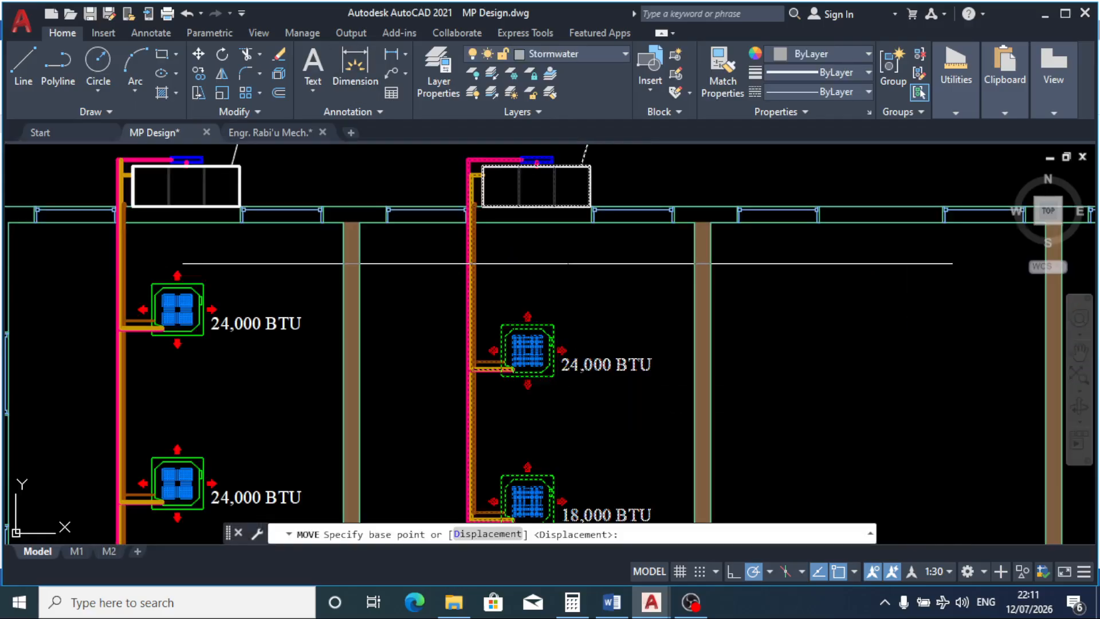
scroll(472, 189, "up", 6)
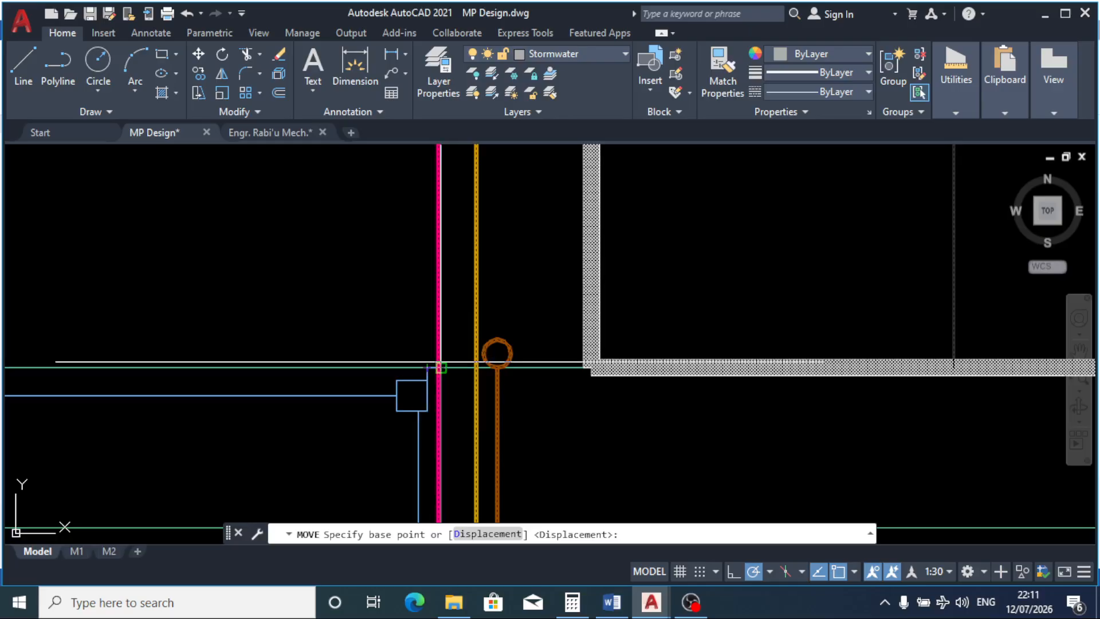
scroll(440, 367, "up", 4)
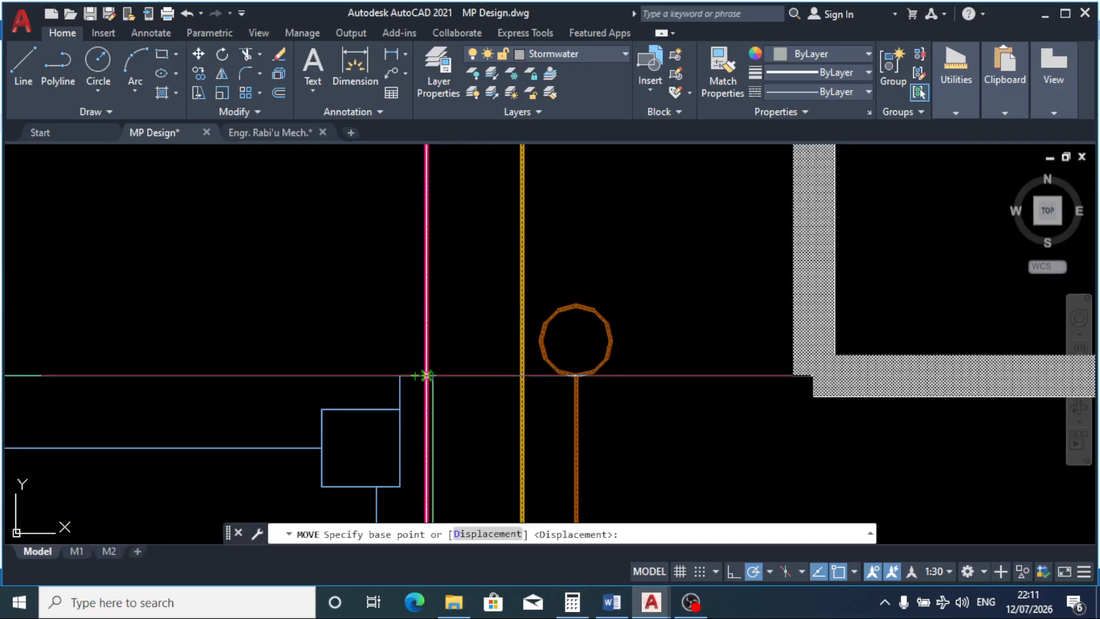
left_click(426, 375)
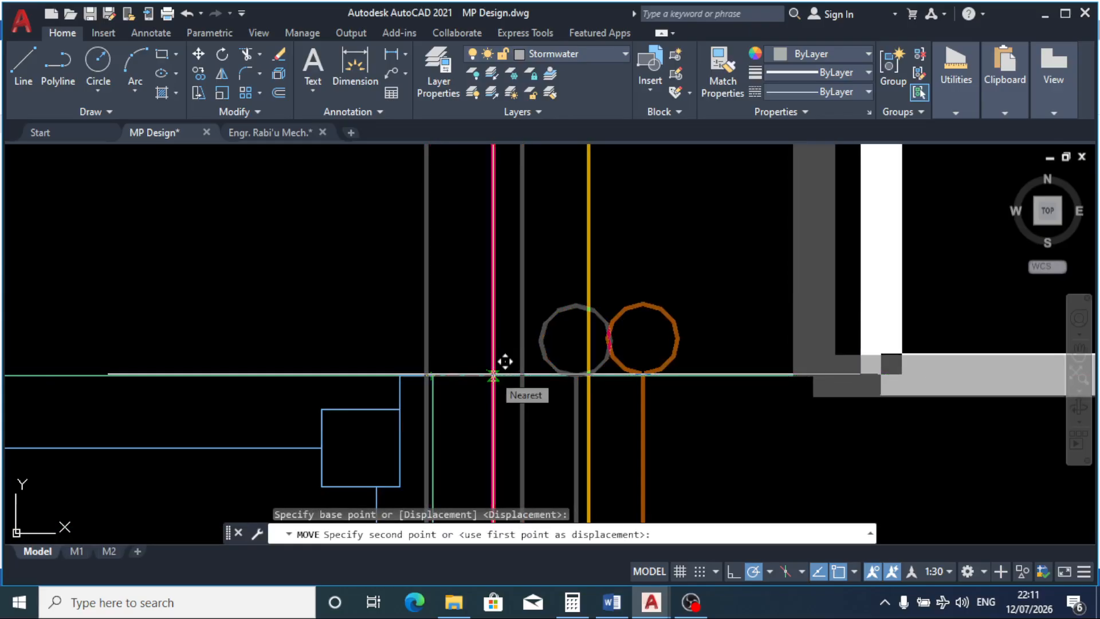
left_click(467, 374)
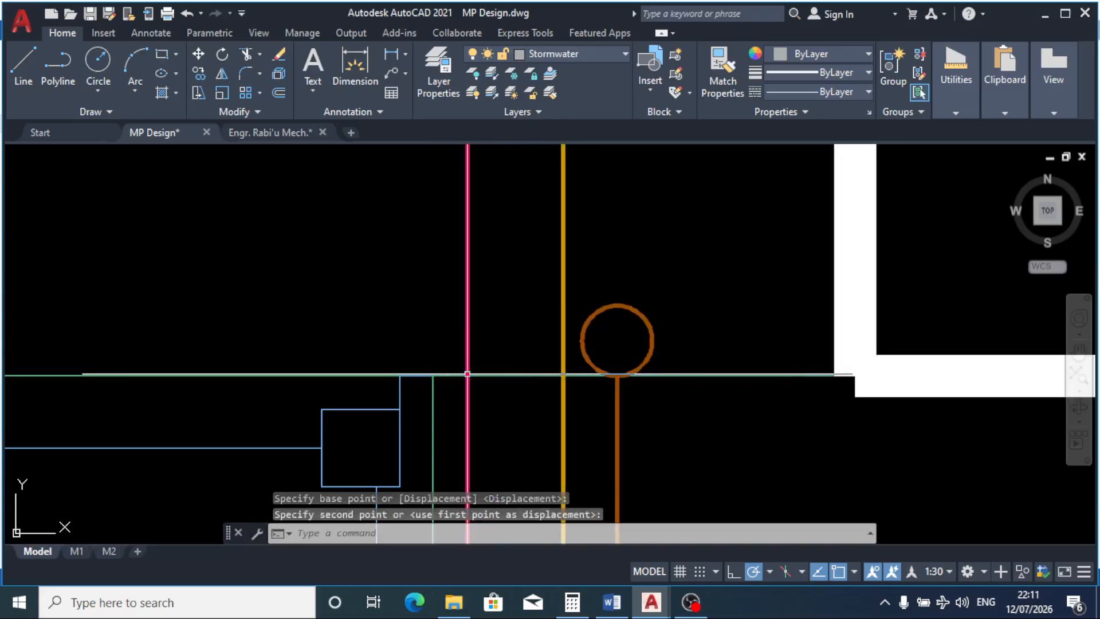
scroll(523, 231, "down", 8)
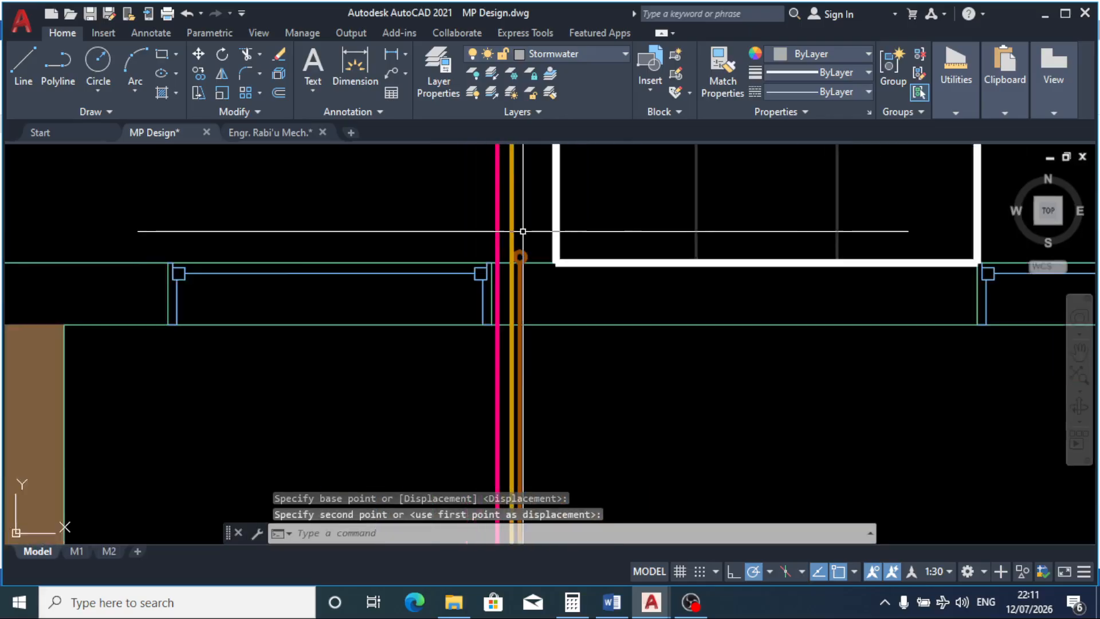
scroll(522, 231, "down", 5)
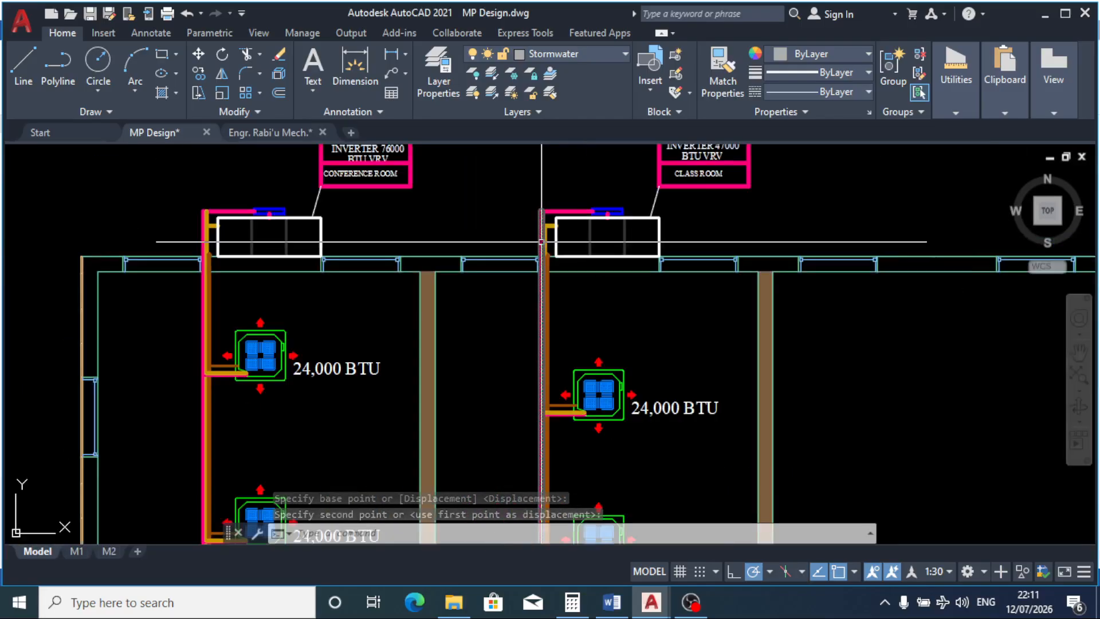
scroll(542, 241, "up", 5)
scroll(549, 241, "down", 8)
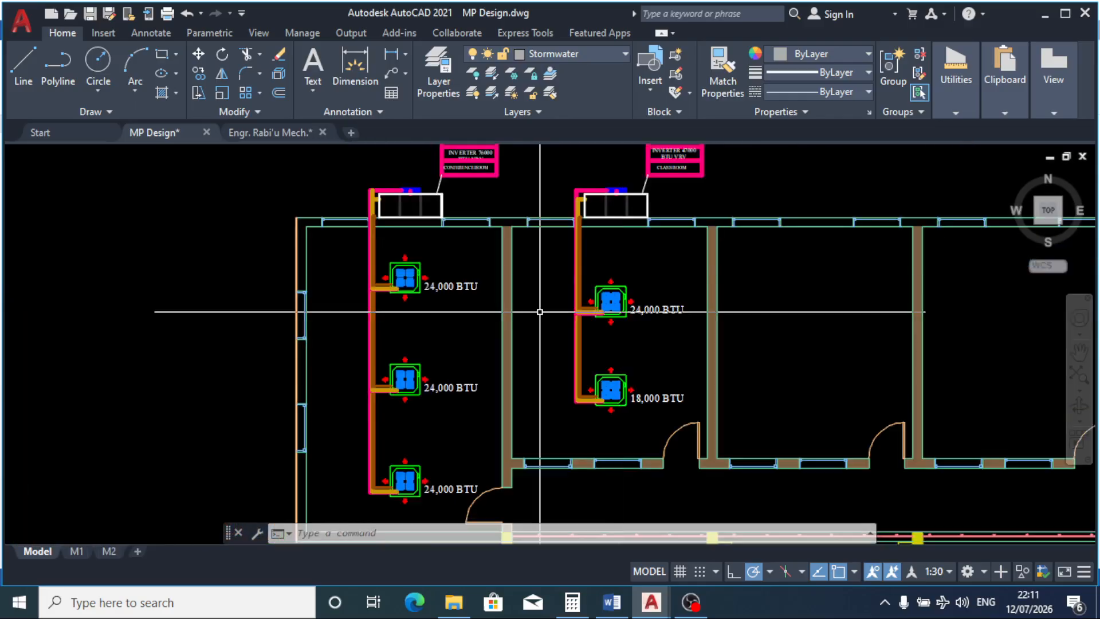
Step: Copy the classroom's outdoor unit, tag, pipes and indoor units into the two empty neighbouring rooms, using matching door corners as reference points
scroll(540, 311, "down", 2)
left_click(530, 177)
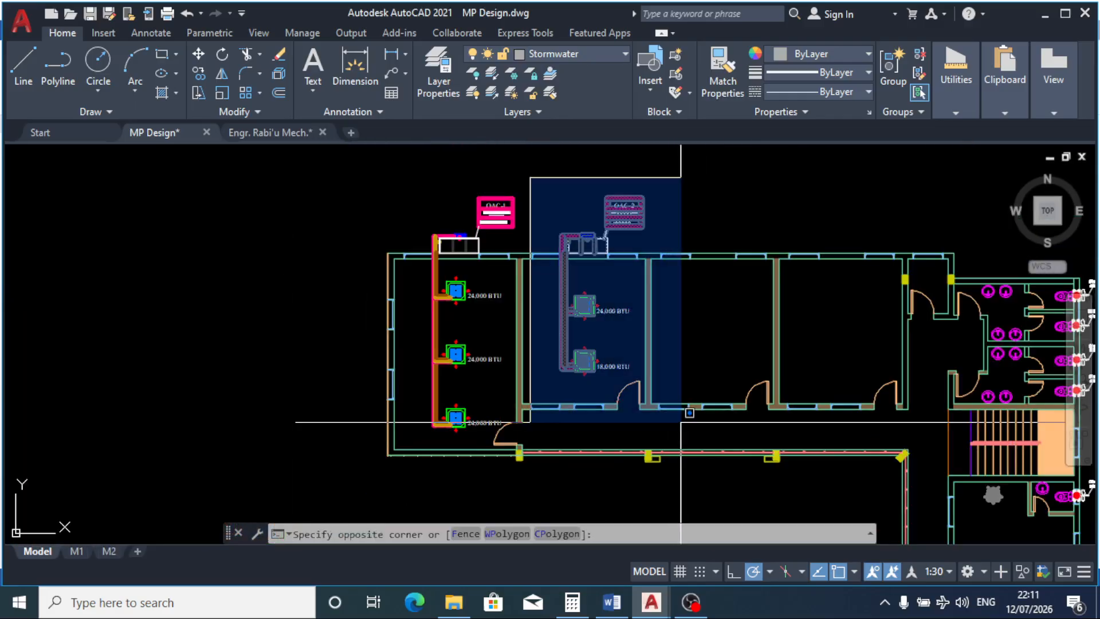
left_click(681, 422)
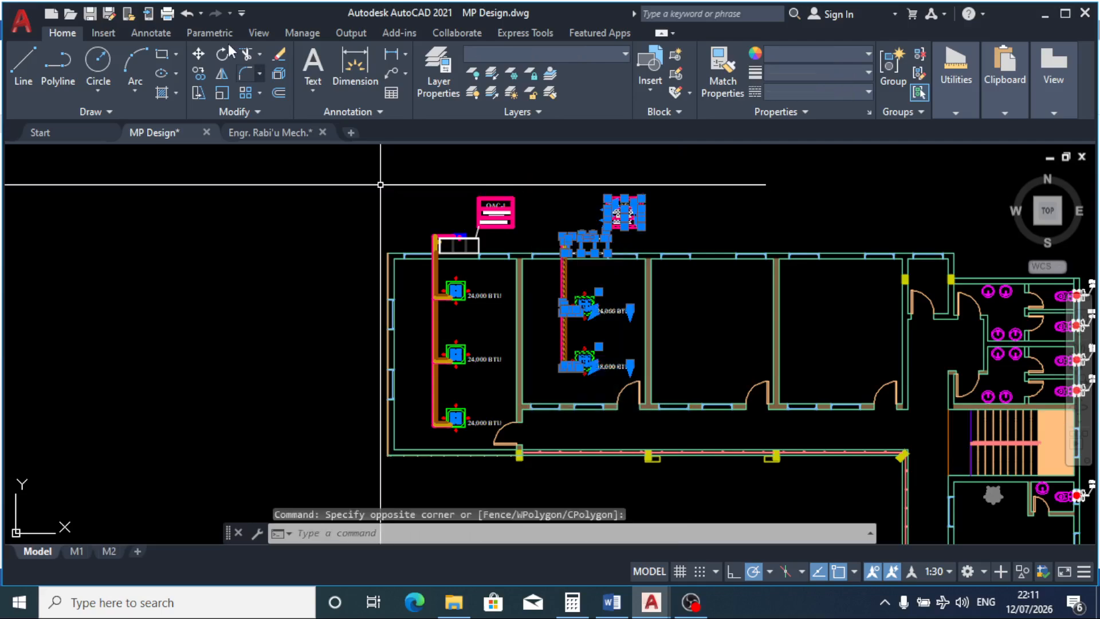
left_click(198, 71)
scroll(641, 424, "up", 4)
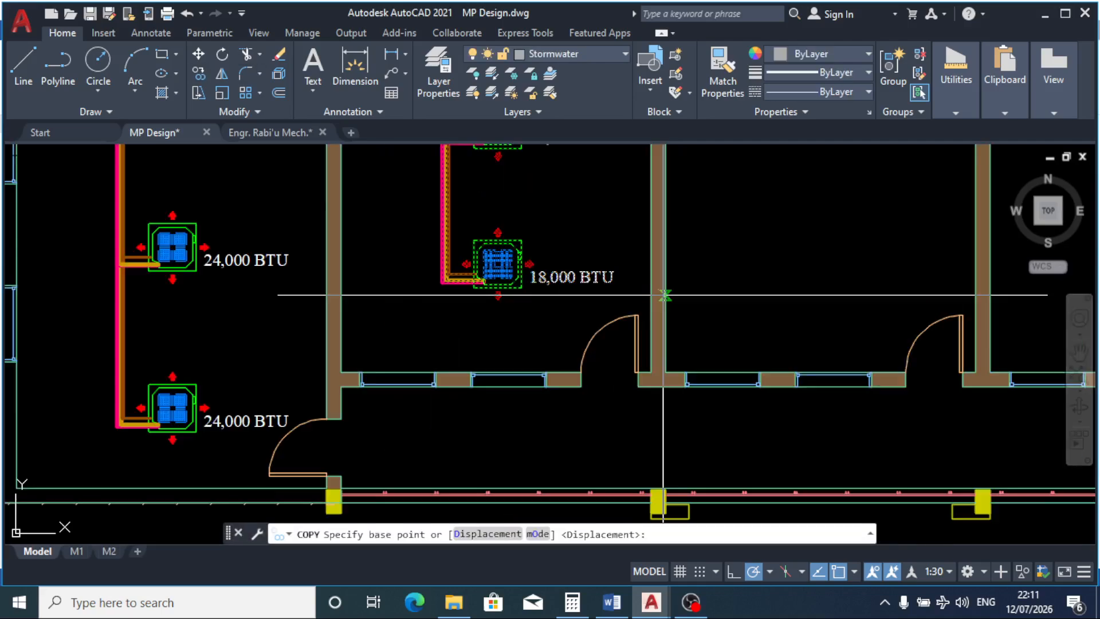
scroll(663, 295, "up", 5)
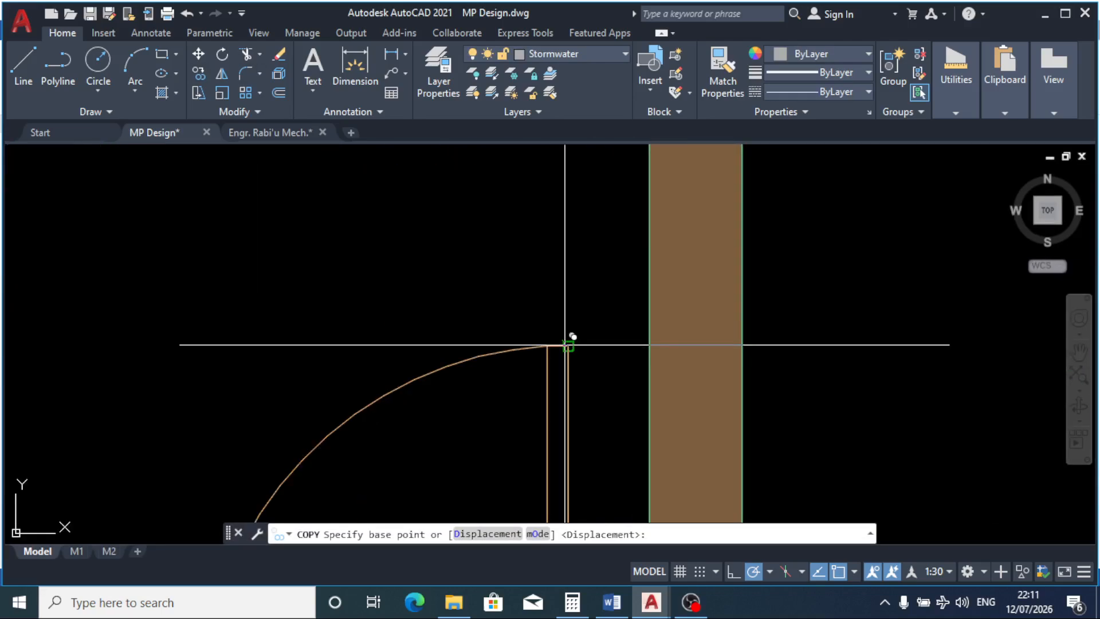
left_click(566, 345)
scroll(567, 345, "down", 7)
scroll(838, 313, "up", 2)
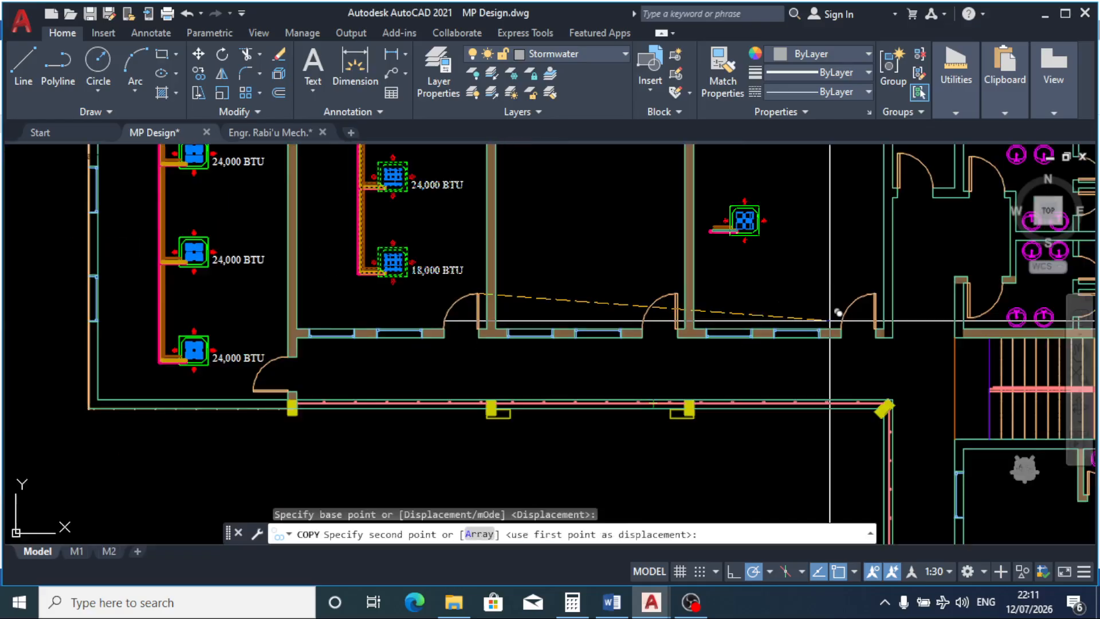
scroll(838, 313, "up", 3)
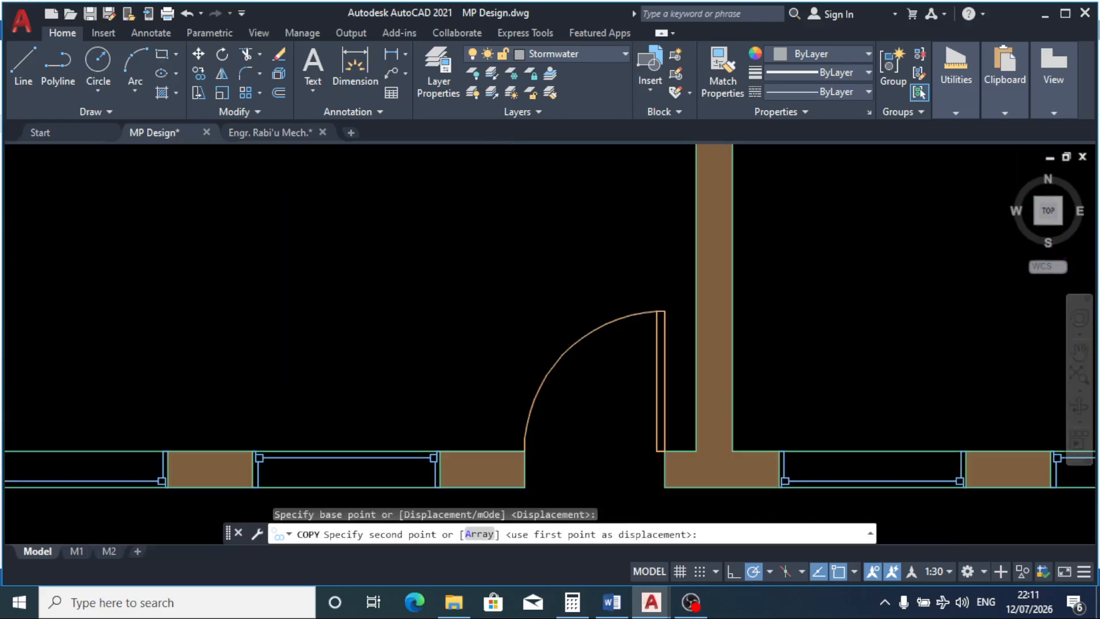
scroll(657, 318, "up", 2)
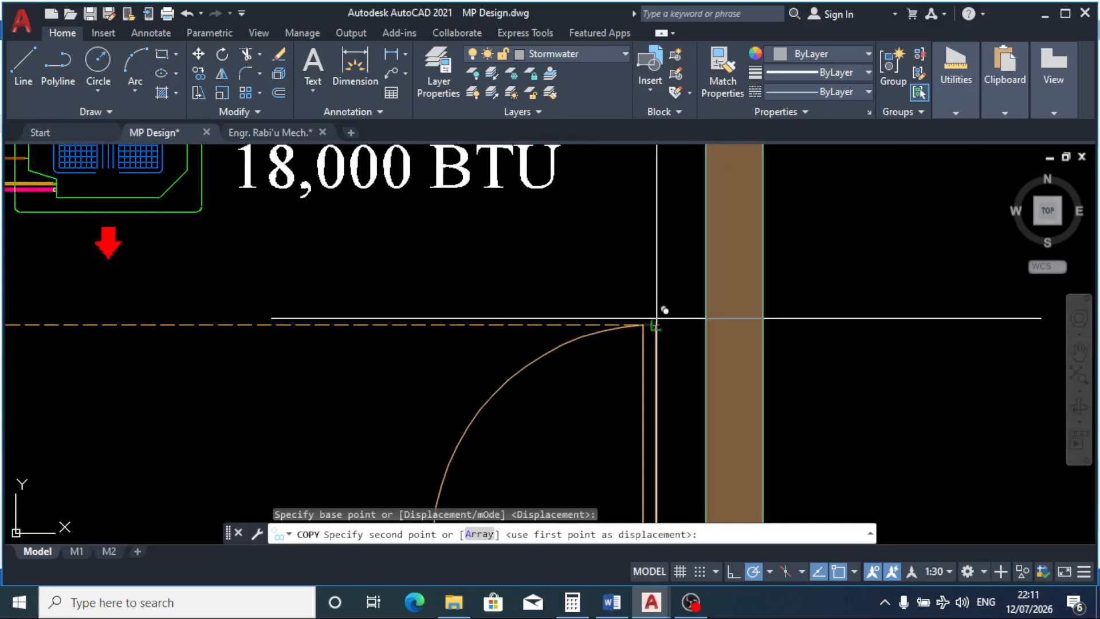
left_click(656, 318)
scroll(586, 271, "down", 5)
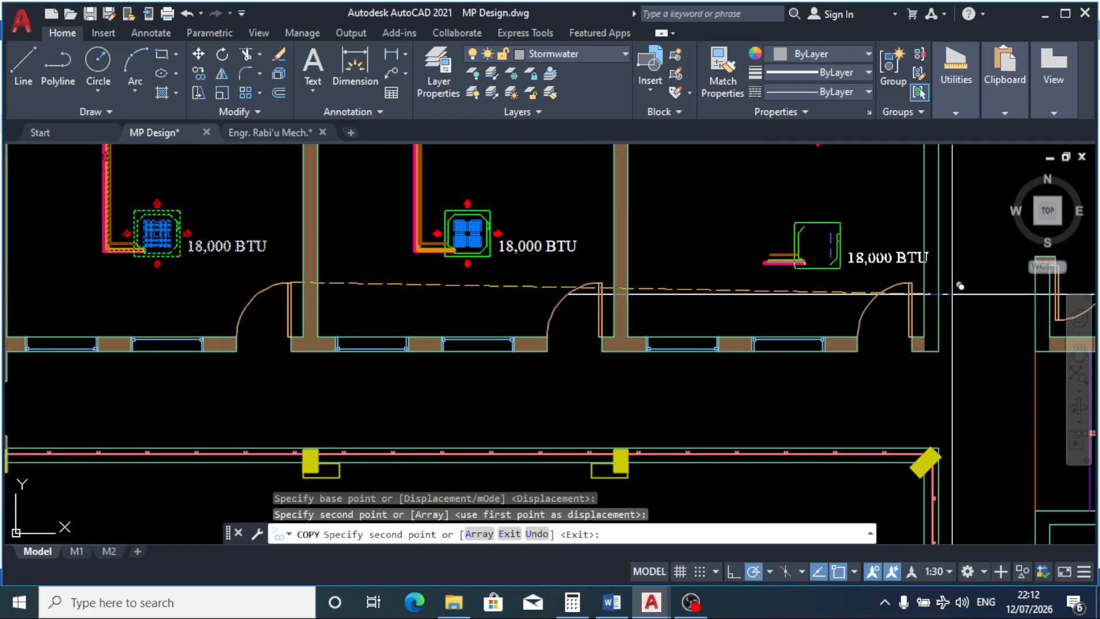
scroll(959, 285, "up", 7)
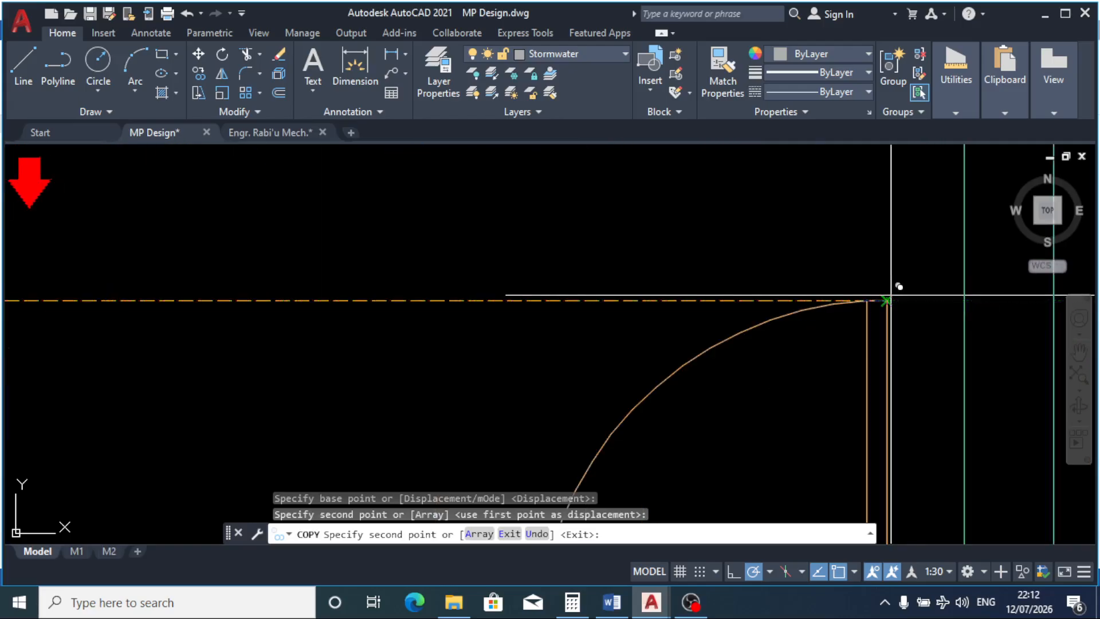
right_click(890, 296)
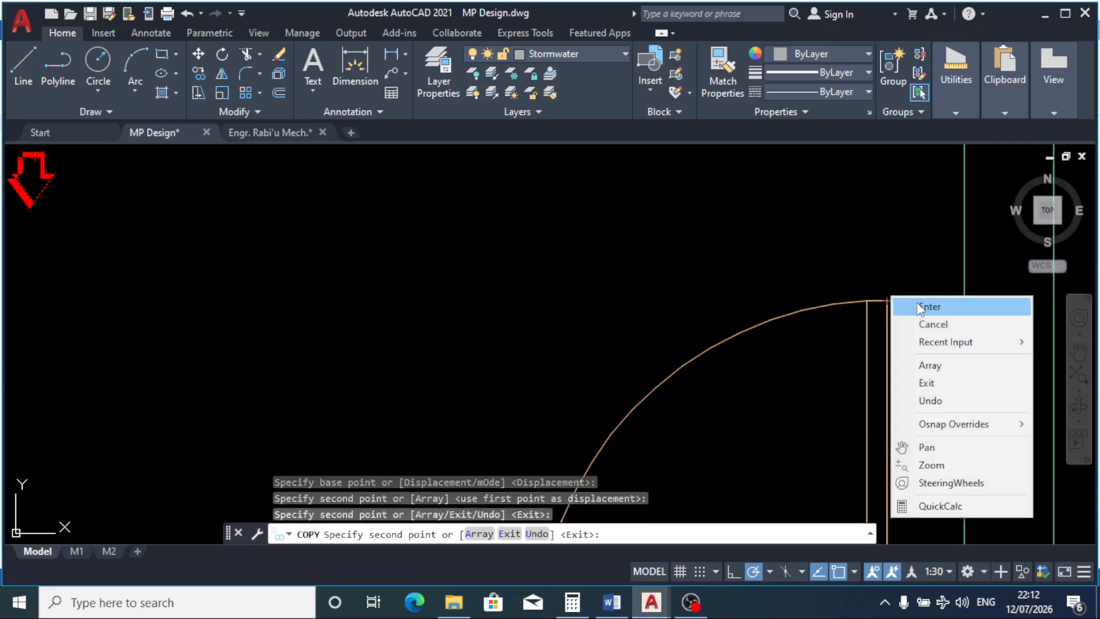
left_click(920, 307)
scroll(724, 312, "down", 7)
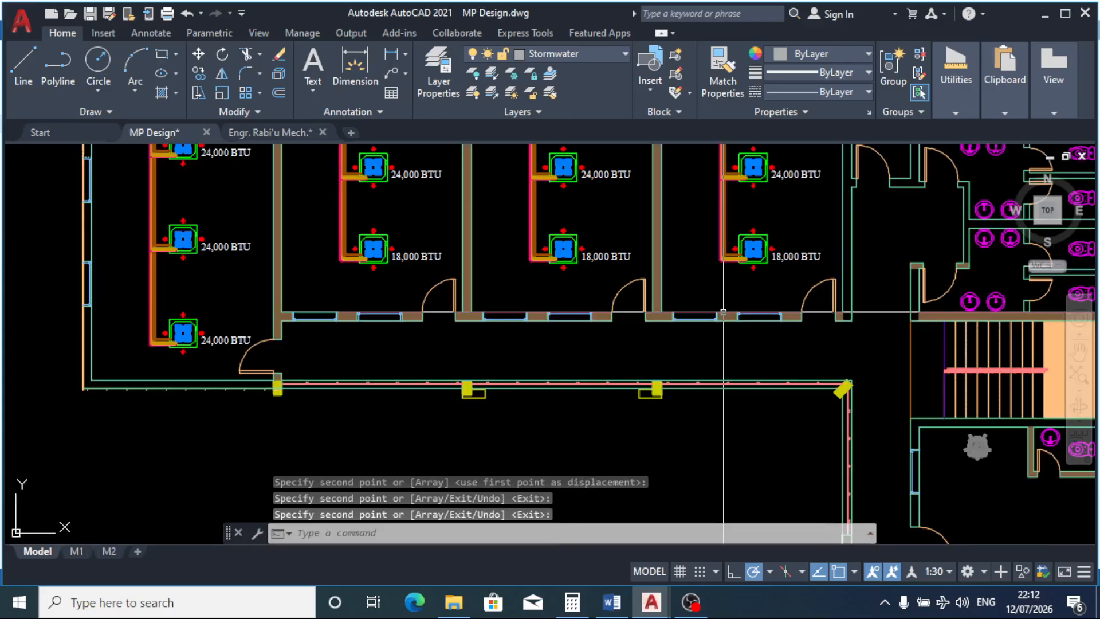
Step: Measure the area of the leftmost room with three indoor units on the floor plan above, starting from its upper-left inner corner
scroll(724, 312, "down", 4)
scroll(650, 368, "down", 4)
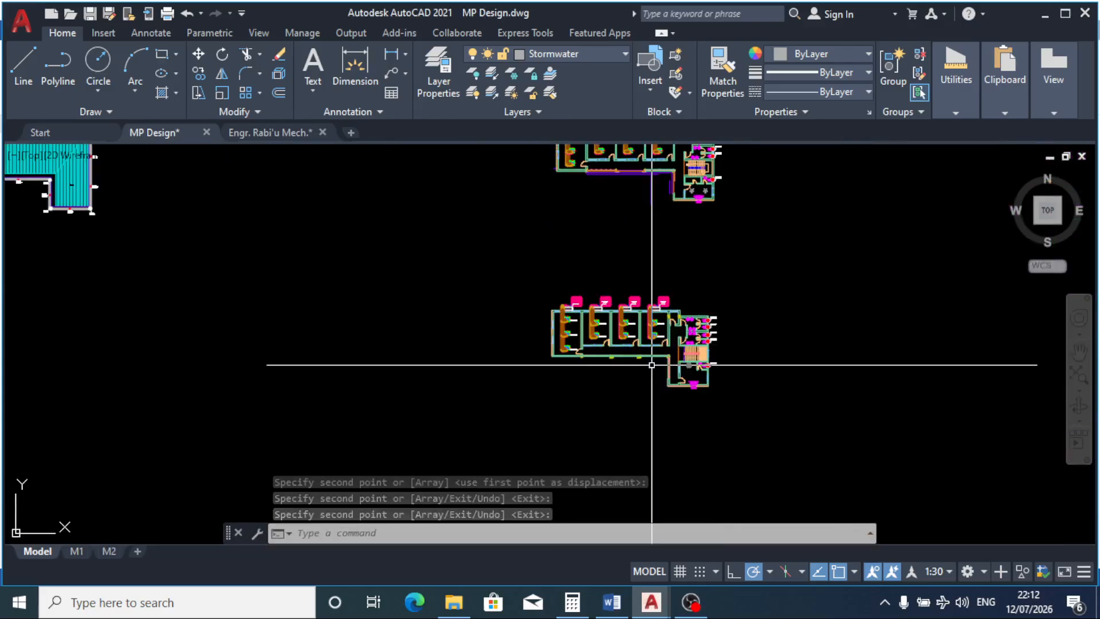
scroll(639, 231, "up", 3)
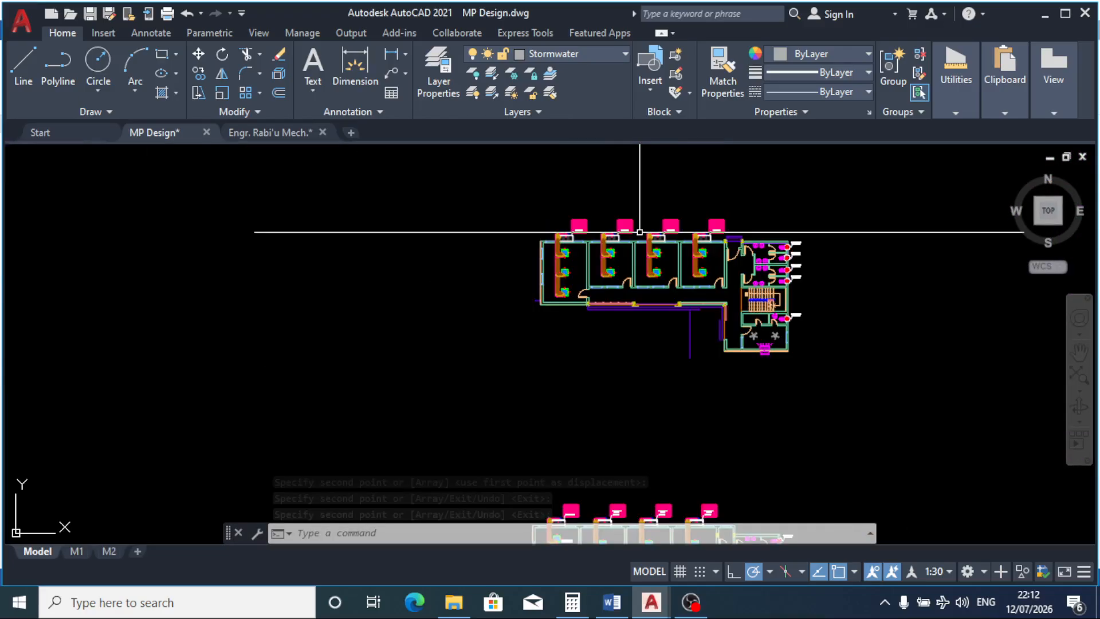
scroll(577, 268, "up", 3)
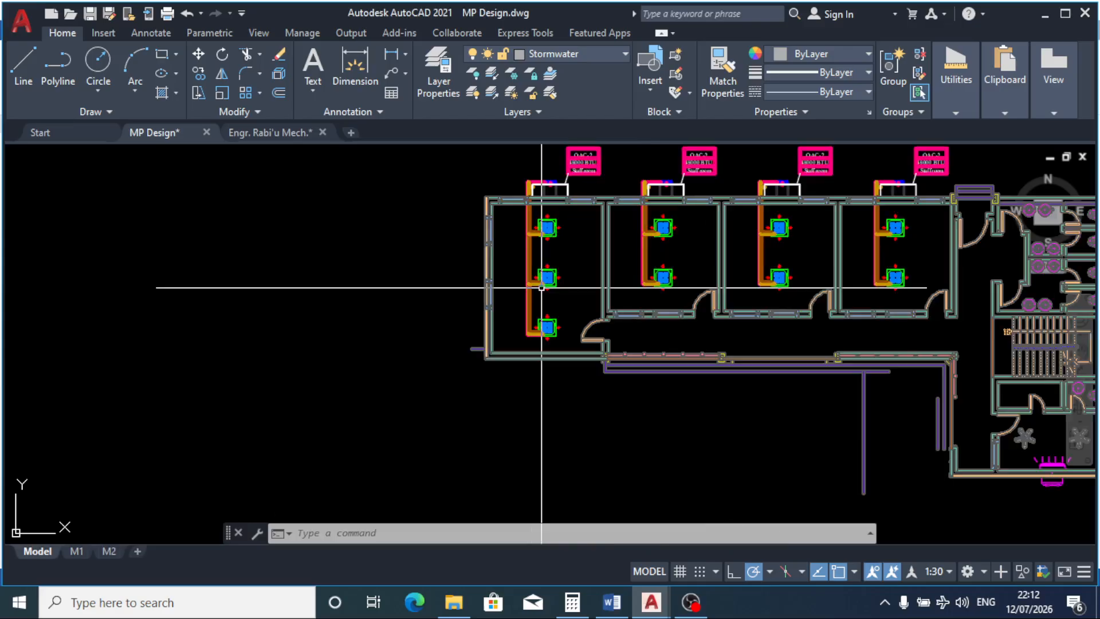
scroll(591, 266, "up", 2)
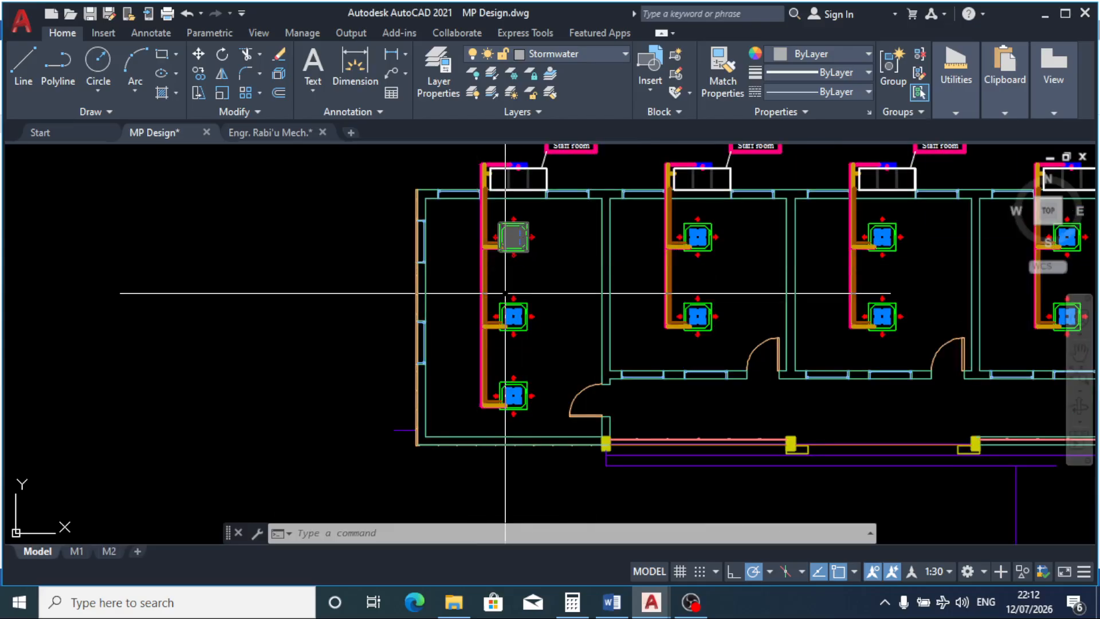
mouse_move(939, 103)
left_click(960, 161)
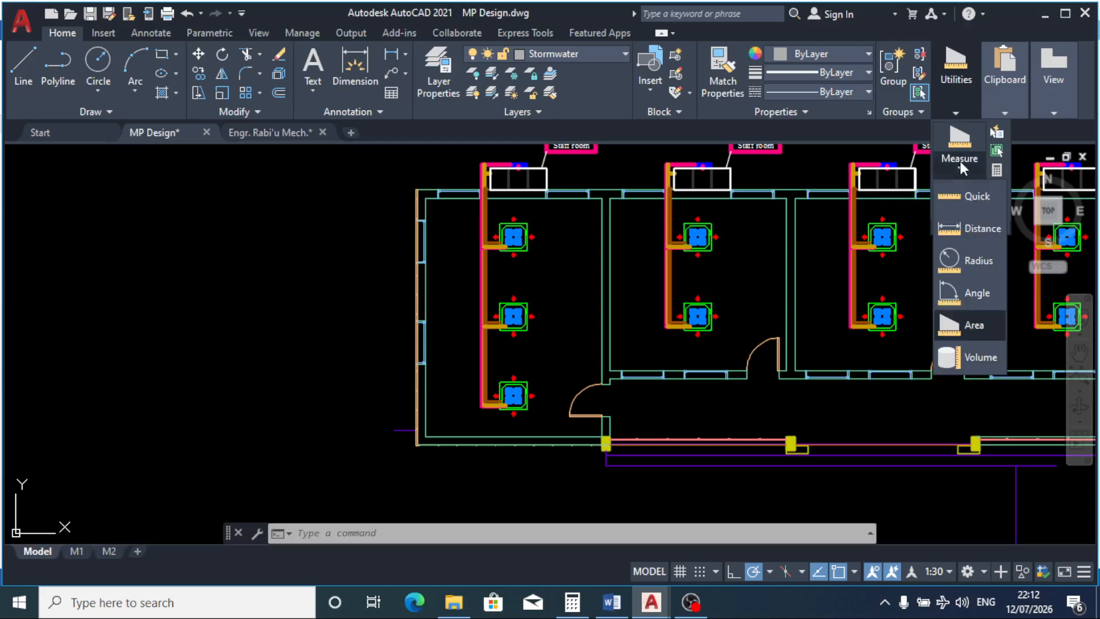
left_click(971, 325)
scroll(509, 183, "up", 2)
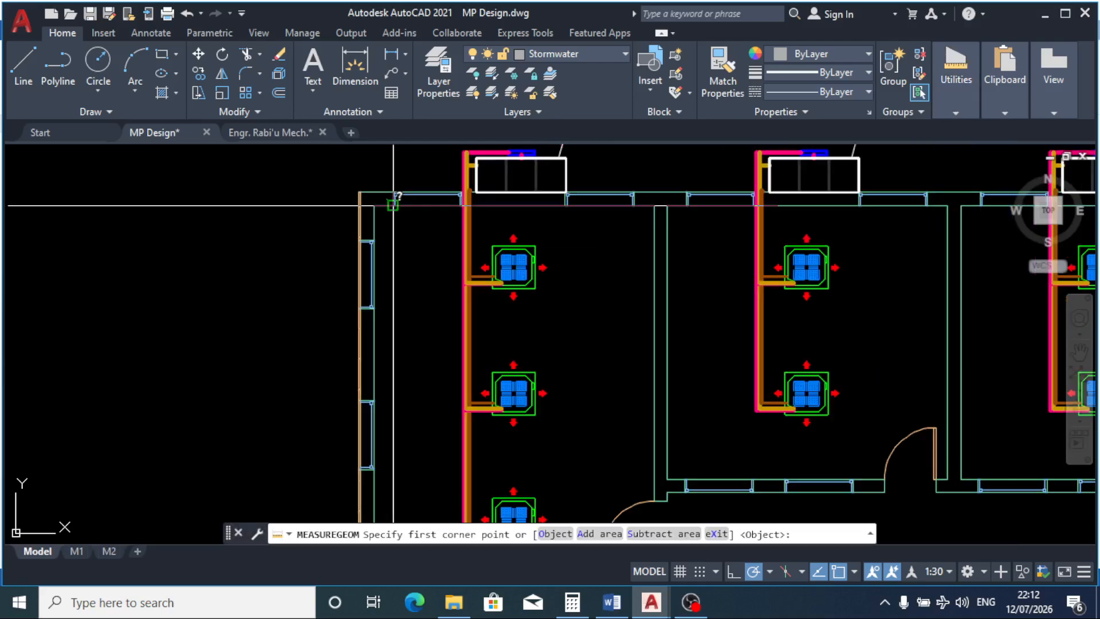
scroll(393, 205, "up", 4)
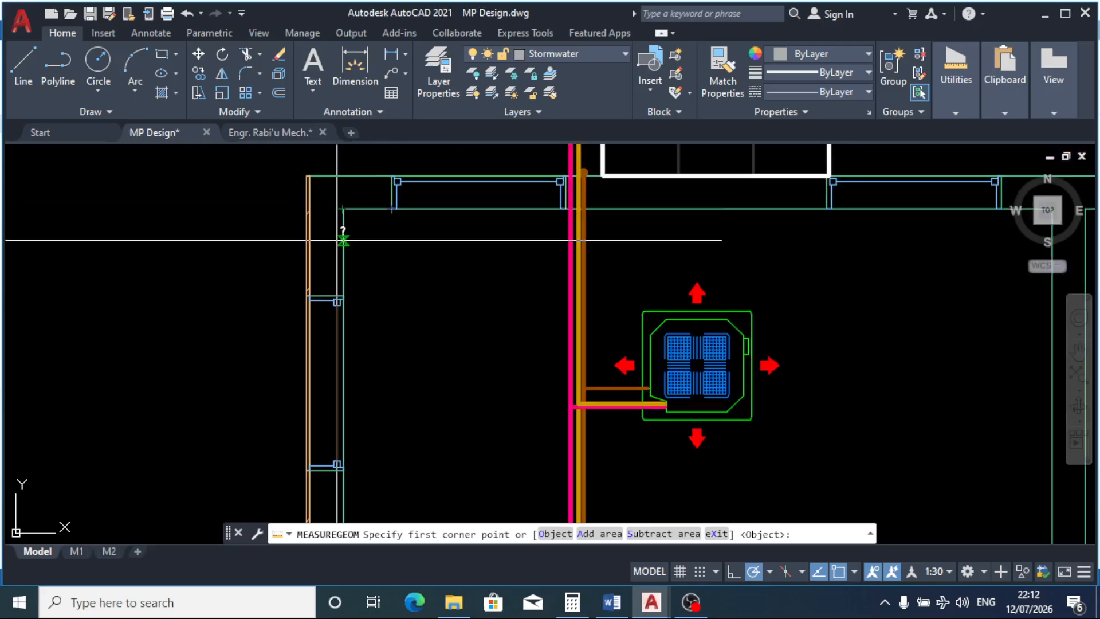
scroll(344, 175, "up", 4)
left_click(345, 161)
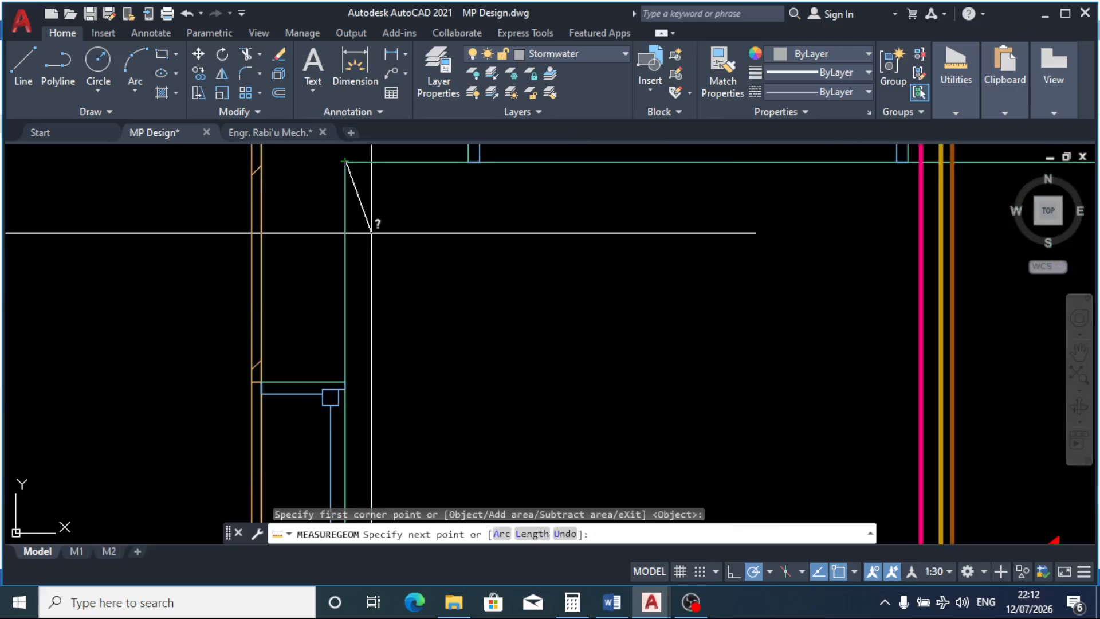
scroll(372, 223, "down", 5)
scroll(614, 277, "up", 2)
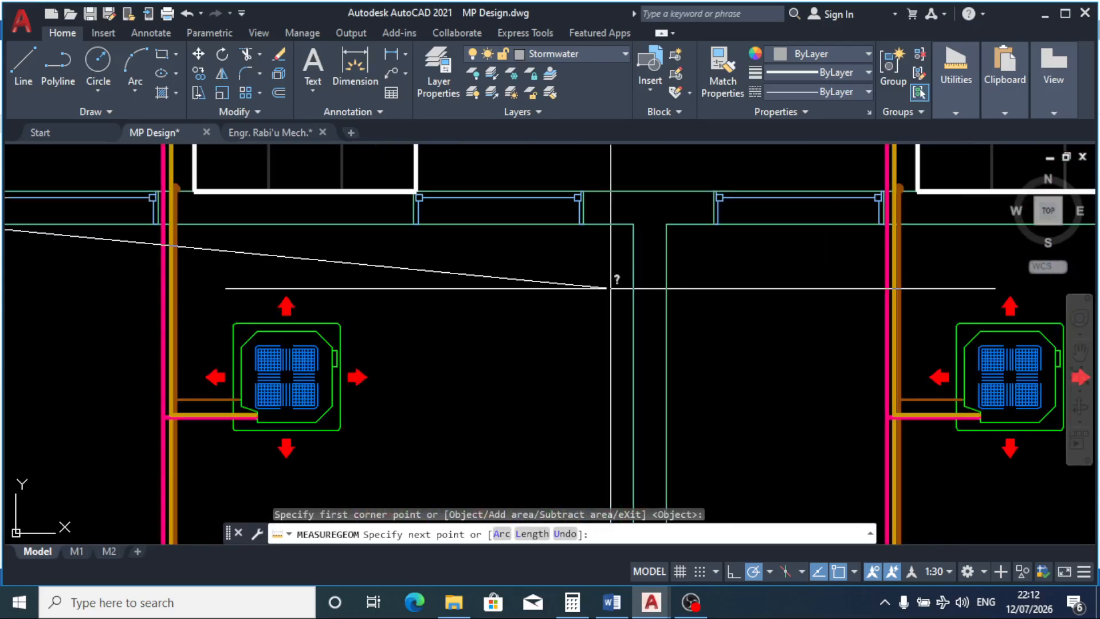
scroll(641, 218, "up", 5)
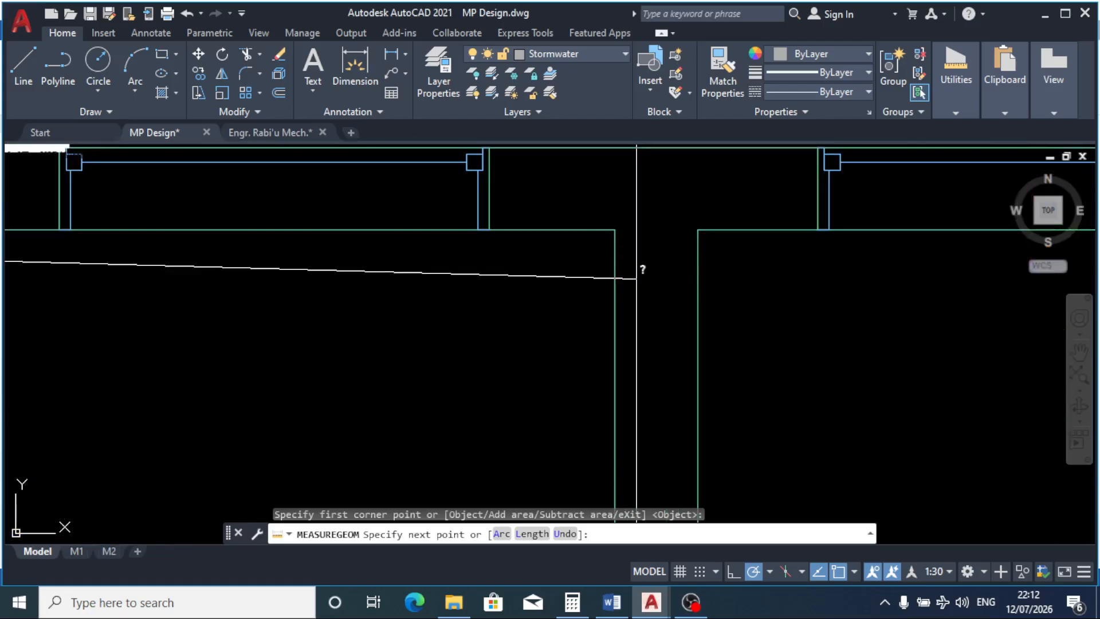
key("Escape")
Step: Start an area measurement of the westernmost staff room in the upper floor plan, picking the two inner corners along its north wall
scroll(642, 269, "down", 5)
scroll(673, 240, "up", 3)
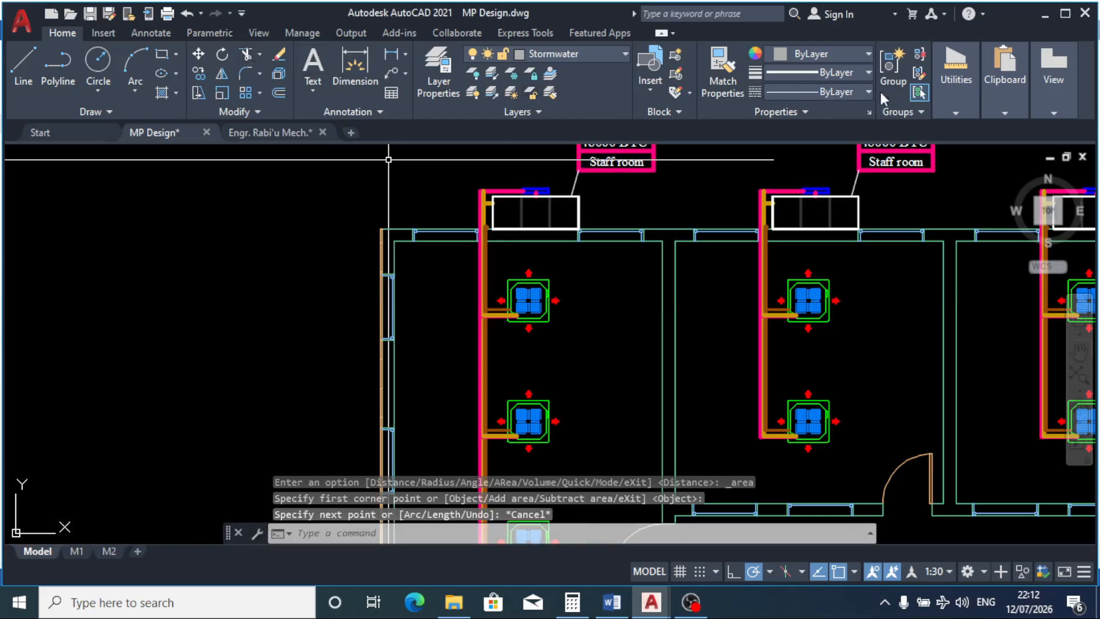
mouse_move(941, 91)
left_click(959, 170)
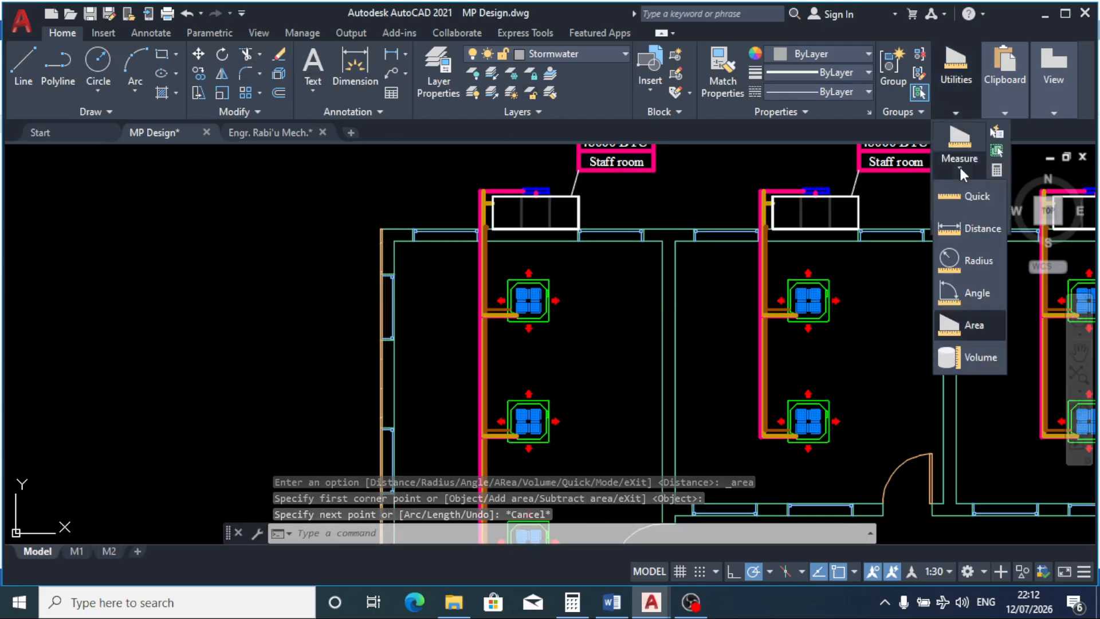
left_click(982, 316)
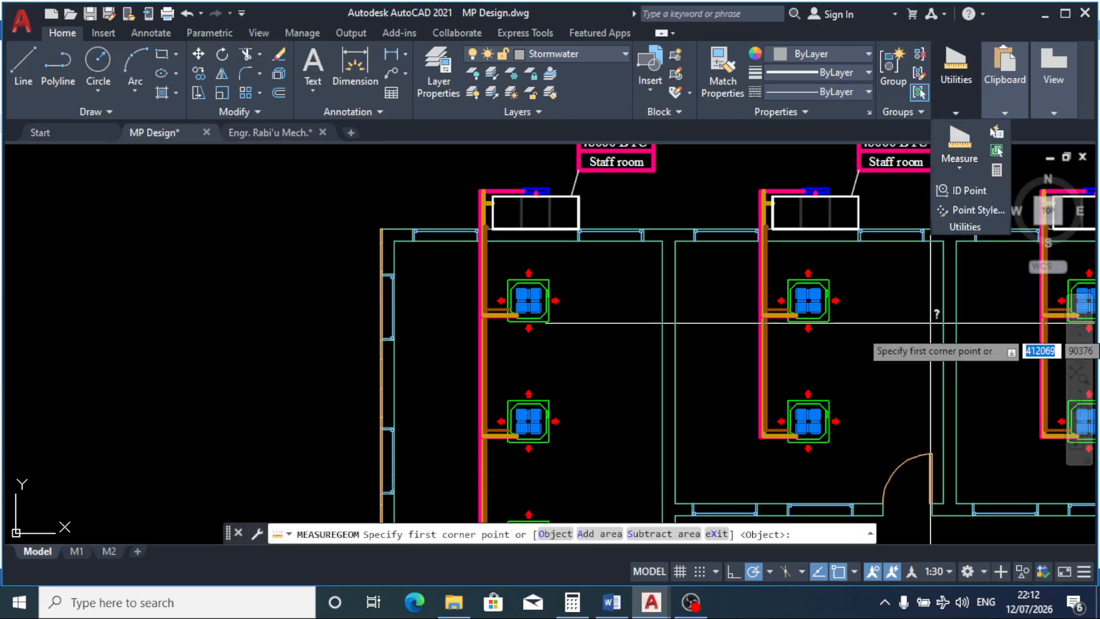
scroll(389, 240, "up", 4)
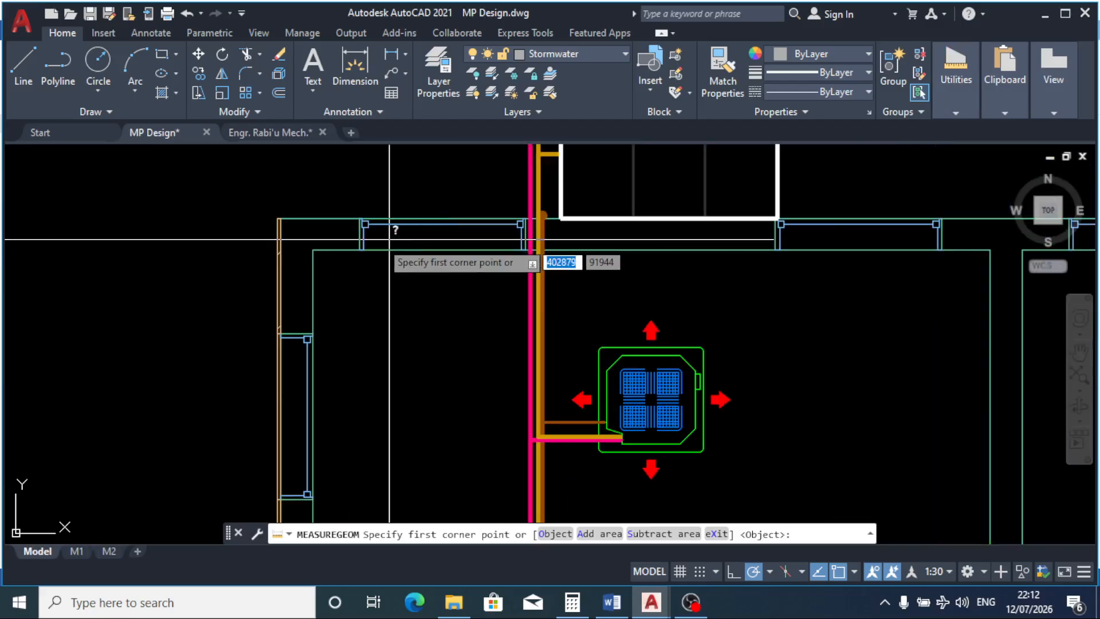
left_click(314, 248)
scroll(316, 245, "down", 4)
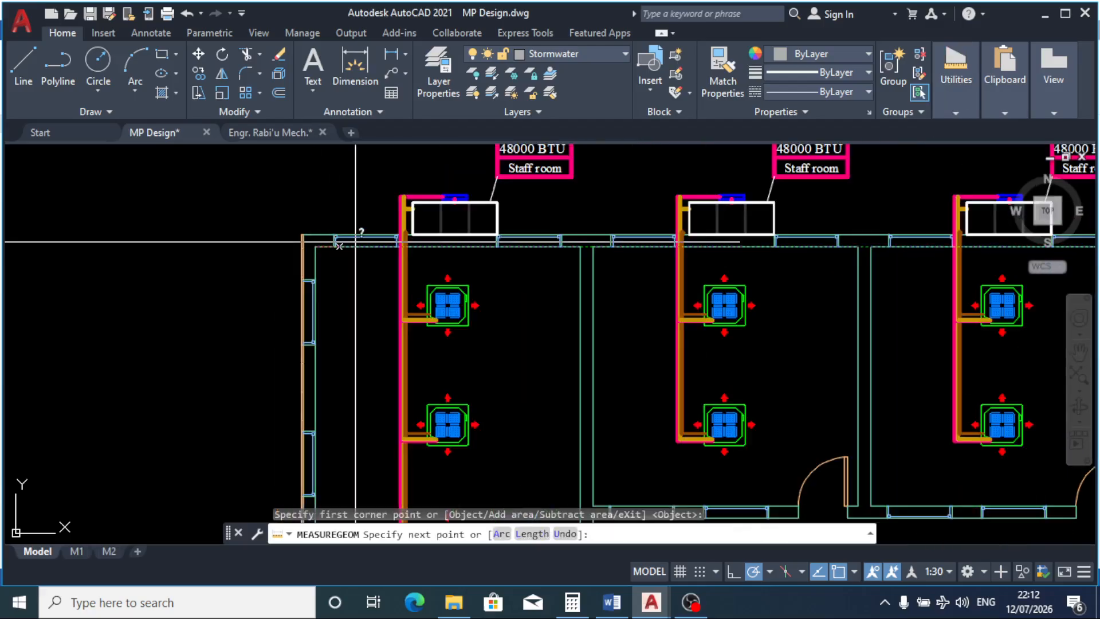
scroll(590, 247, "up", 4)
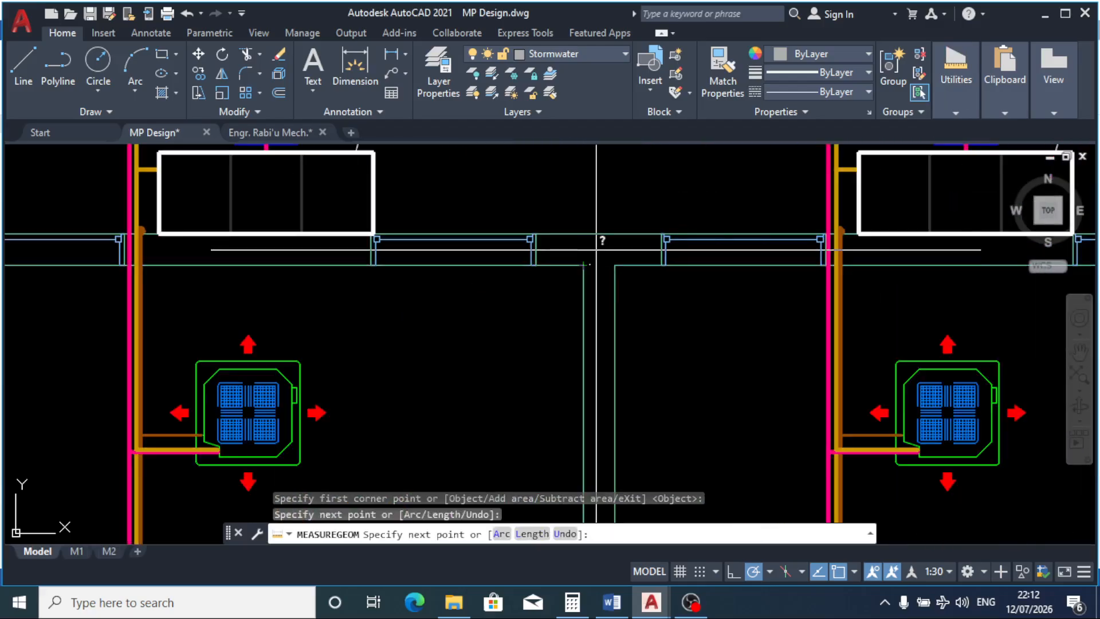
Step: Add the room's southeast and southwest inner corners to the measurement, finish the area calculation and exit the command
scroll(595, 249, "down", 10)
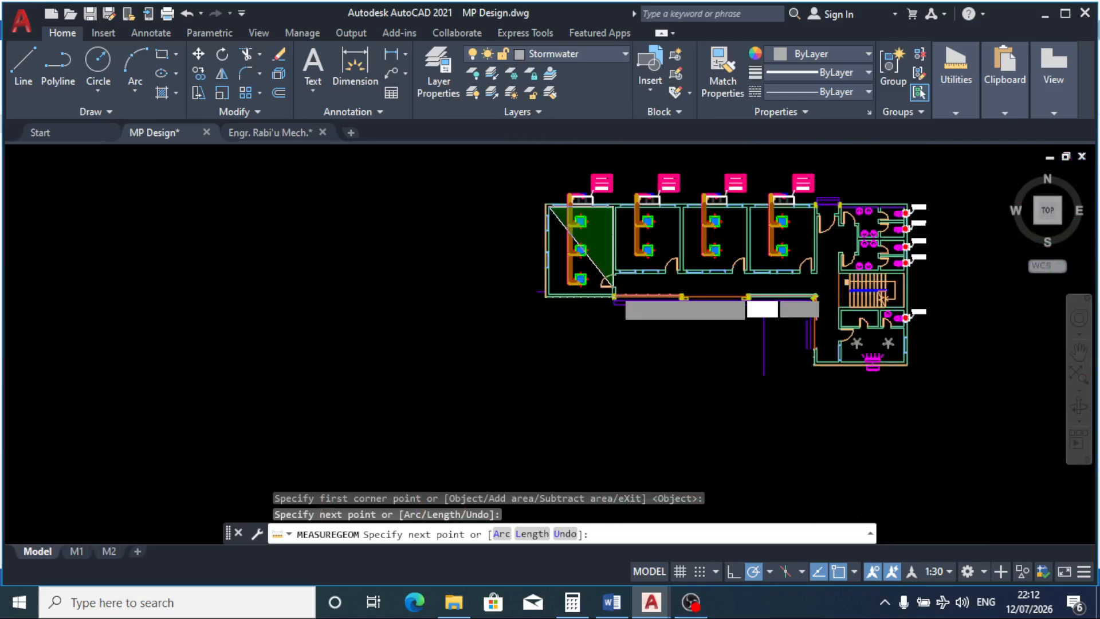
scroll(609, 282, "up", 12)
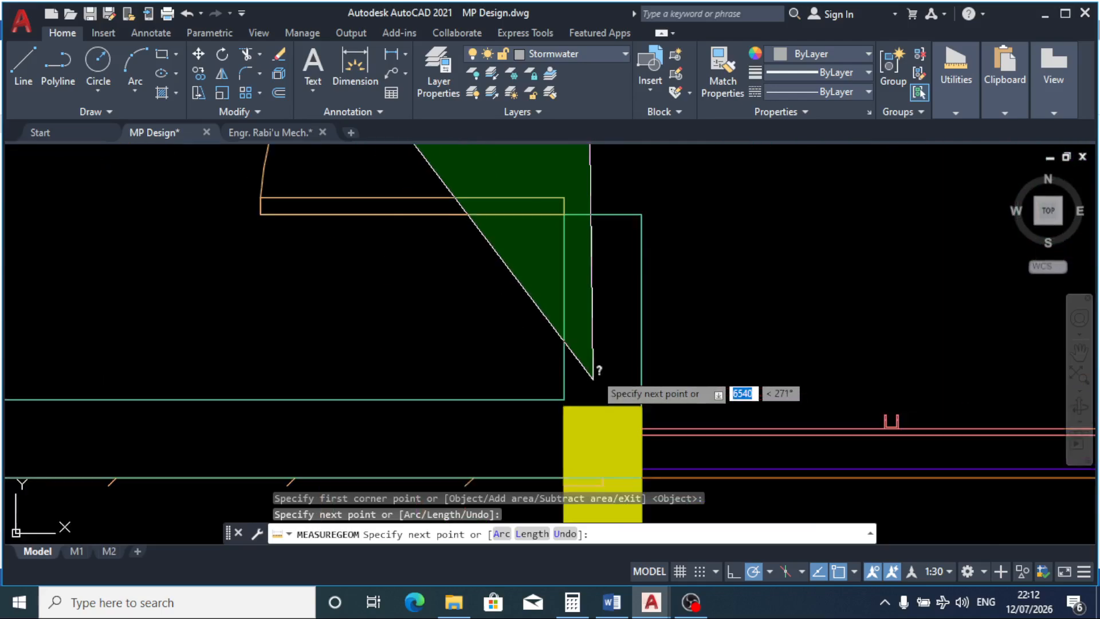
left_click(564, 397)
scroll(564, 397, "down", 6)
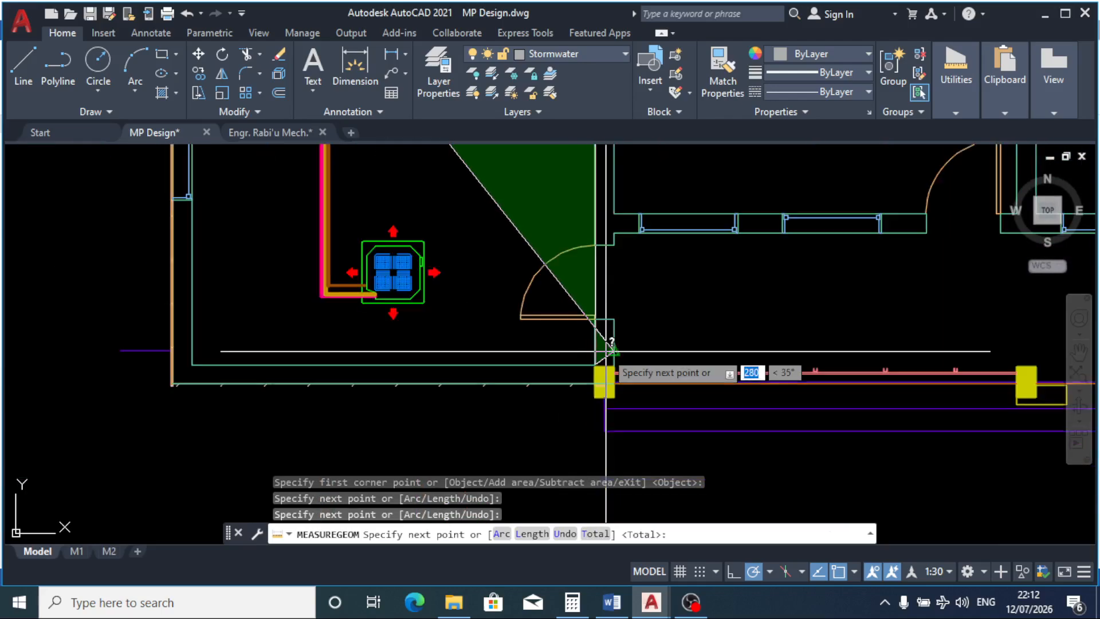
scroll(601, 372, "up", 4)
scroll(358, 338, "up", 4)
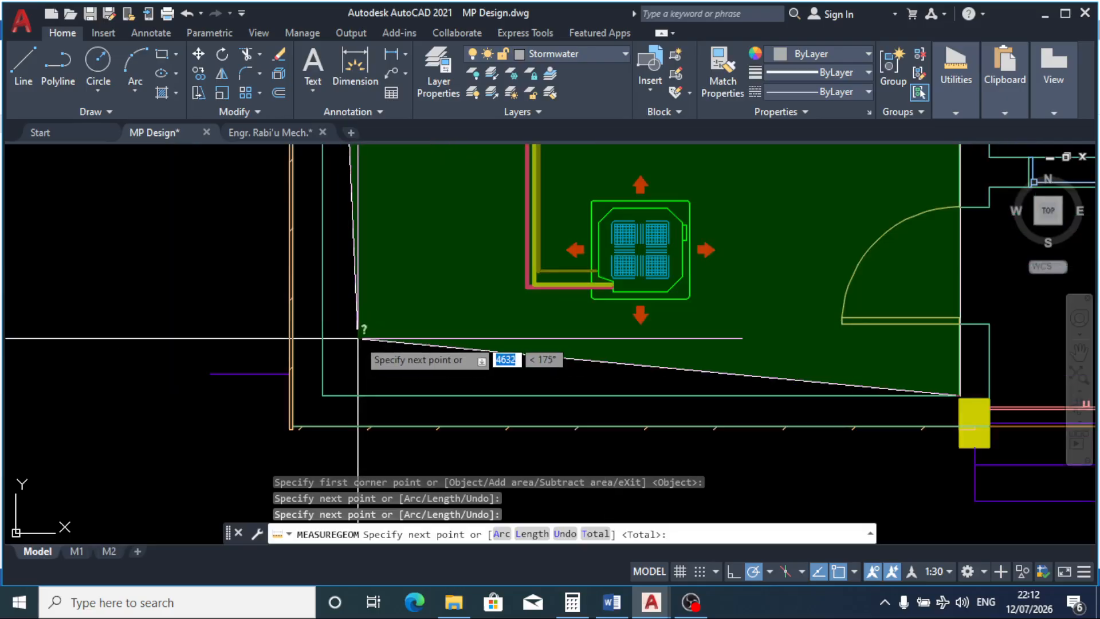
left_click(322, 395)
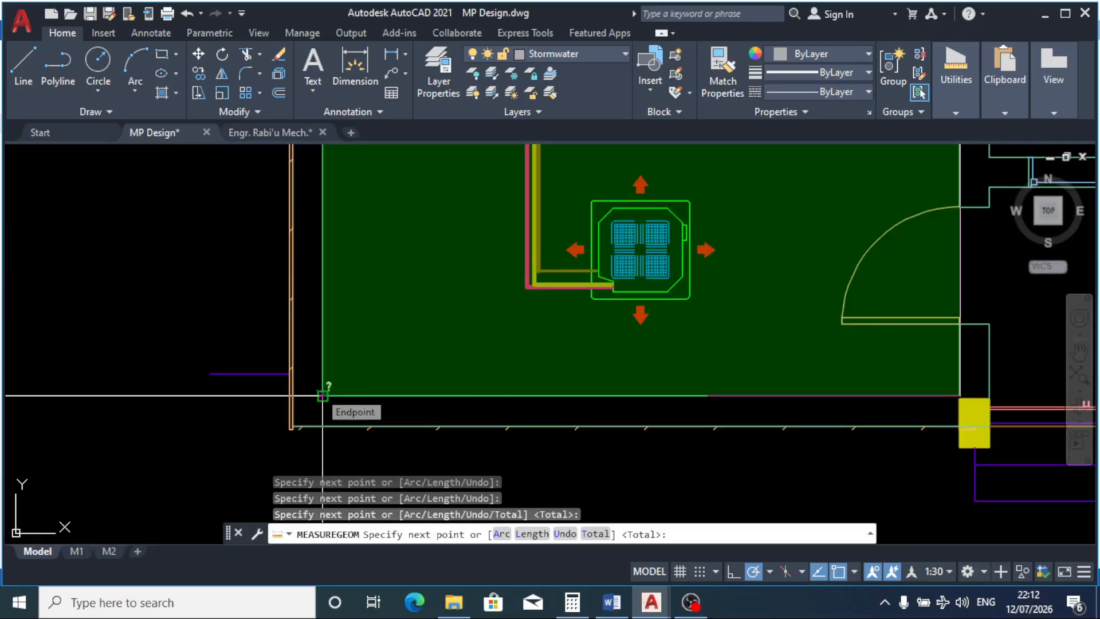
key("Return")
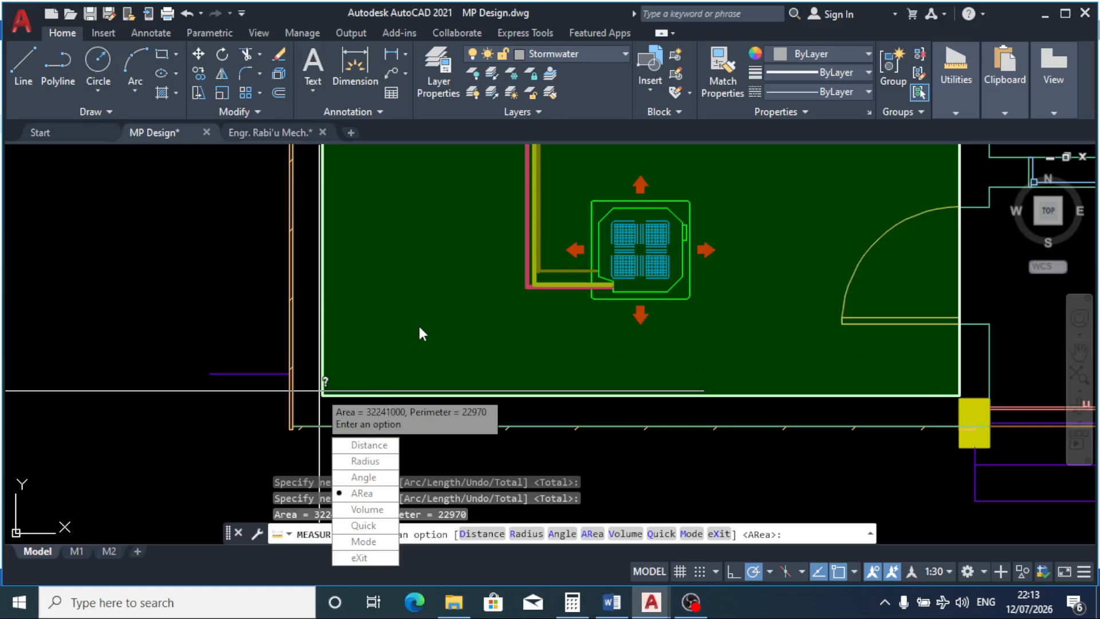
key("Escape")
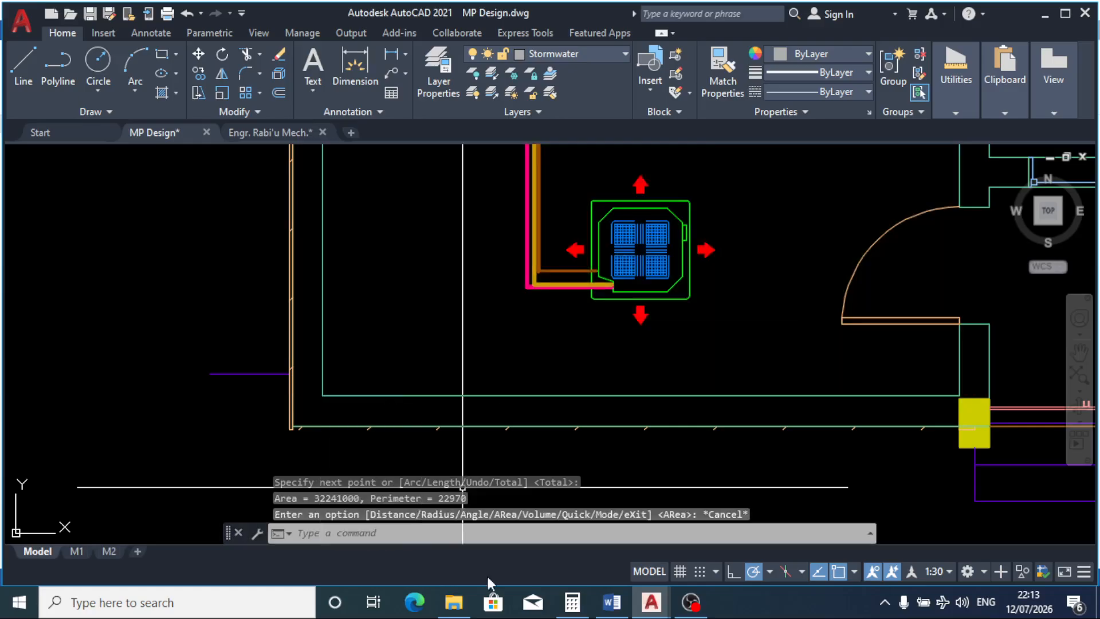
Step: Switch to Calculator and multiply the room area of 32.24 by 1785 to work out its cooling load
left_click(573, 603)
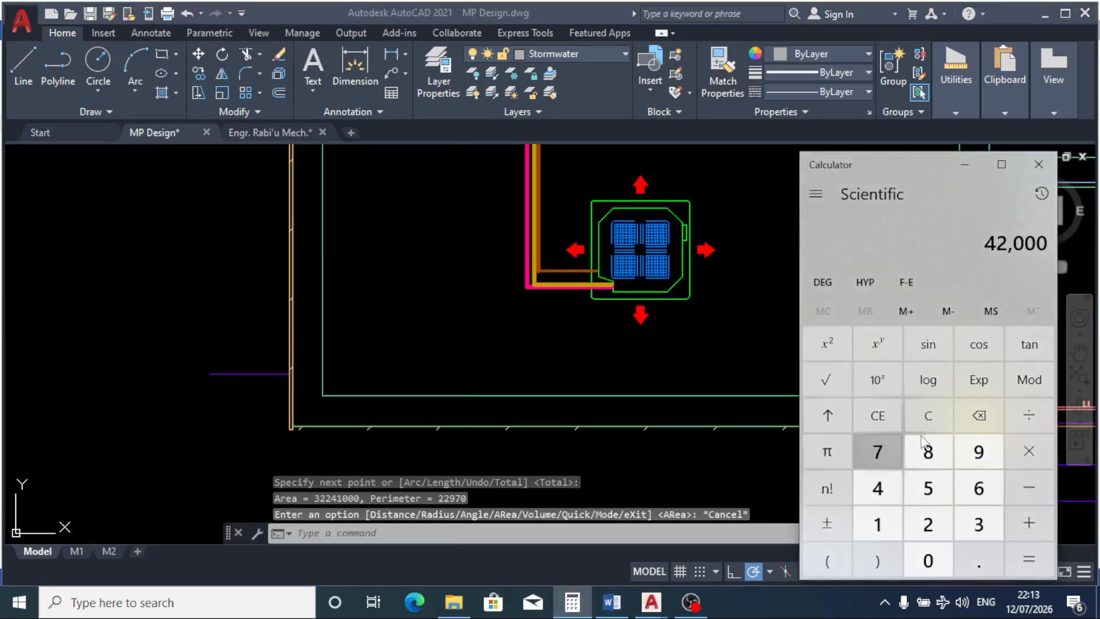
left_click(927, 417)
left_click(975, 529)
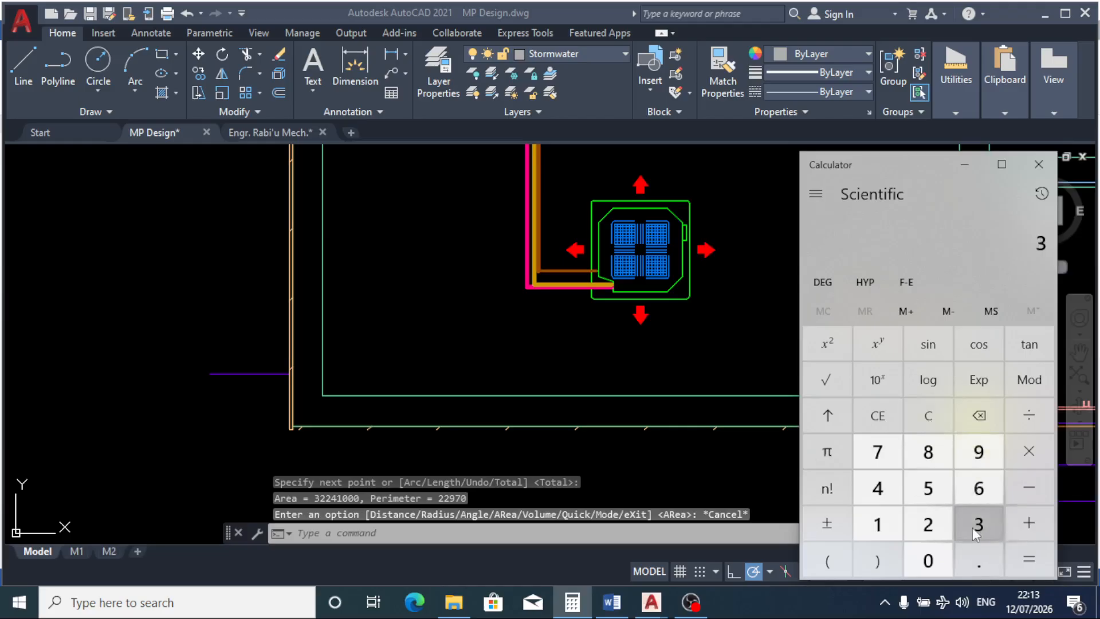
left_click(924, 524)
left_click(974, 557)
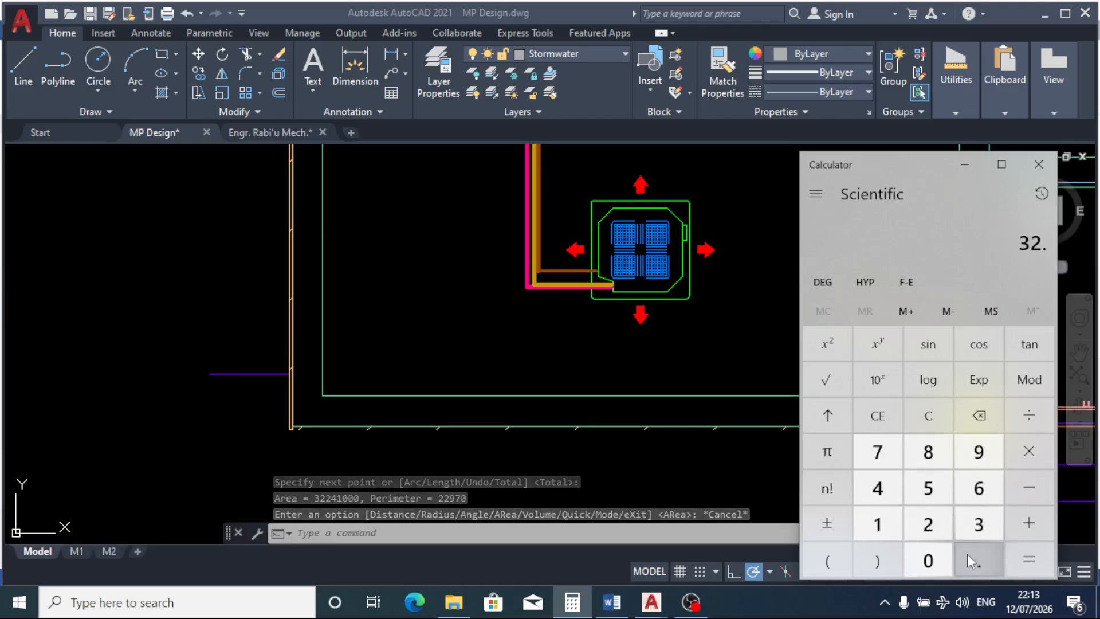
left_click(919, 524)
left_click(879, 488)
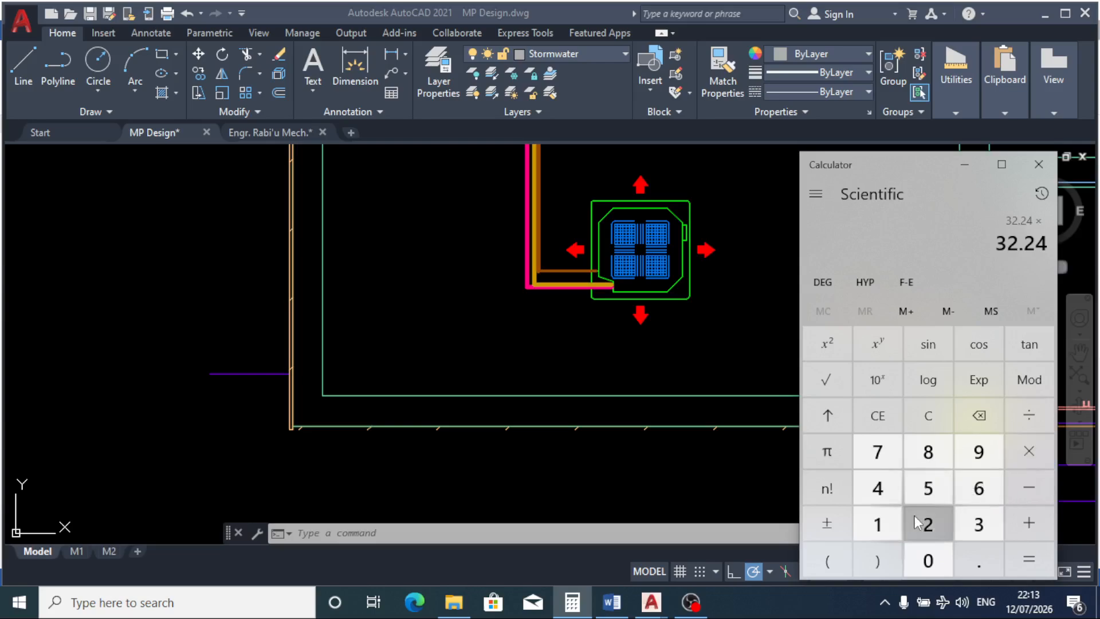
left_click(875, 444)
left_click(920, 452)
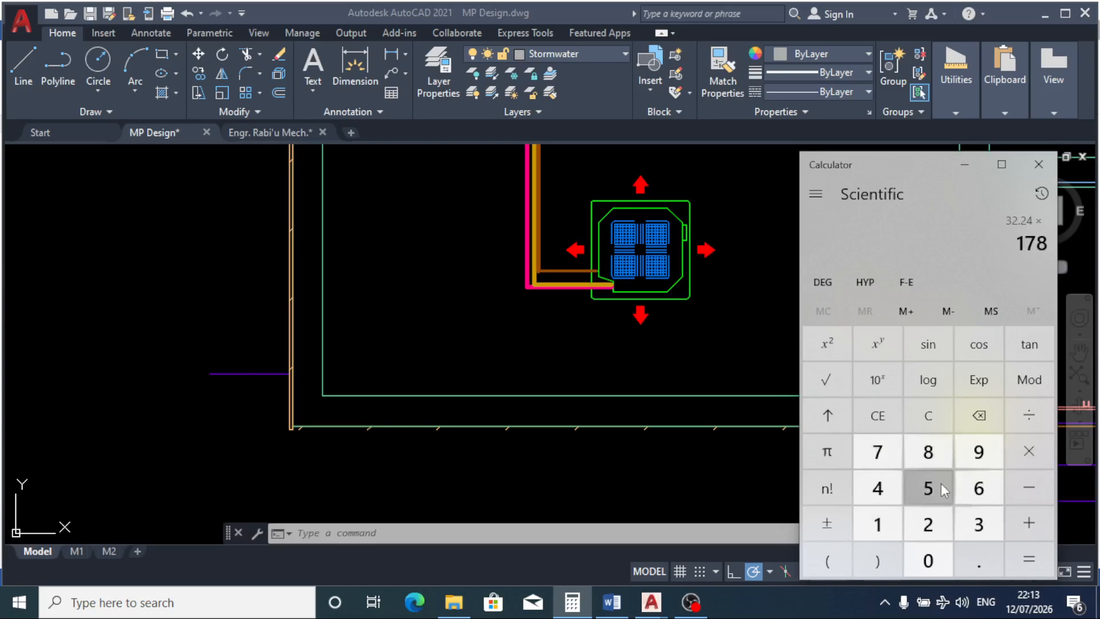
left_click(941, 487)
left_click(1029, 559)
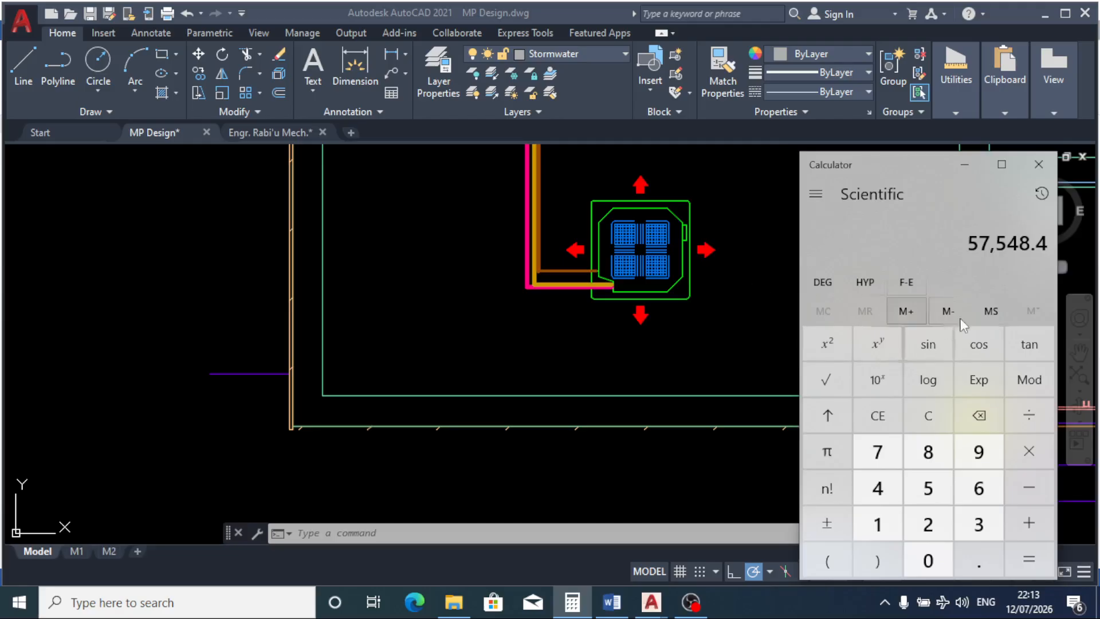
Step: Return to the AutoCAD drawing and examine the three cassette units in the westernmost staff room
left_click(713, 317)
scroll(712, 317, "down", 10)
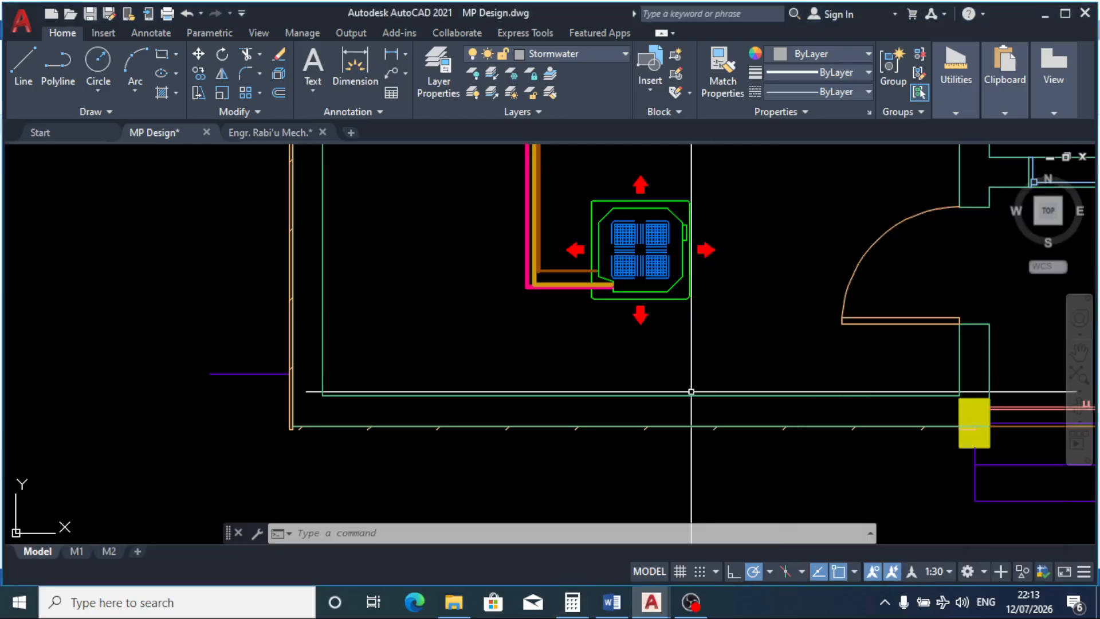
scroll(709, 257, "up", 4)
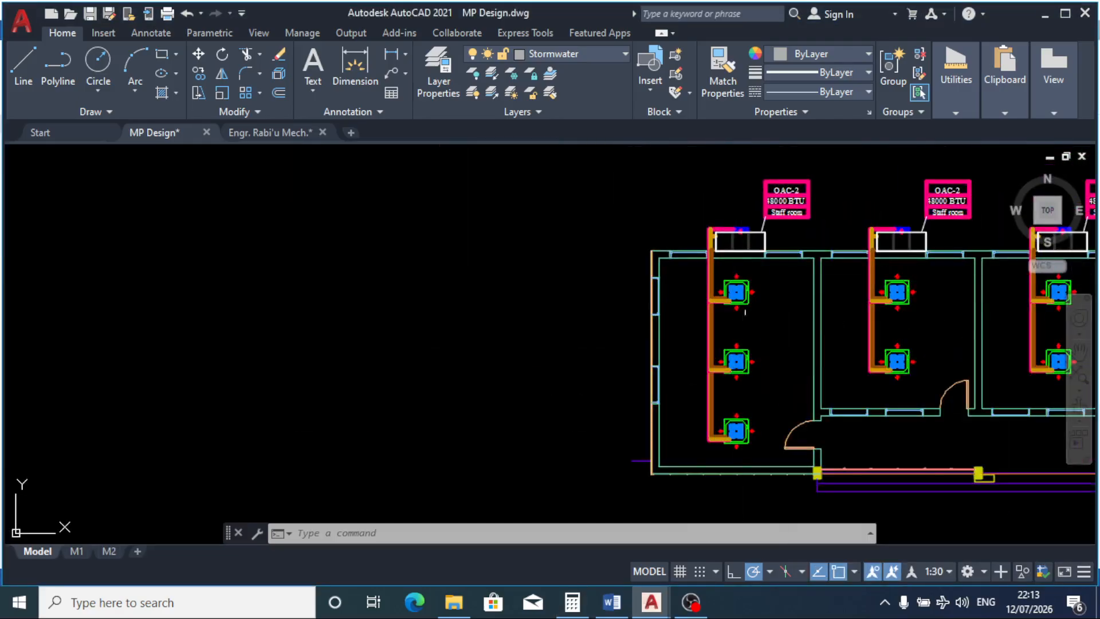
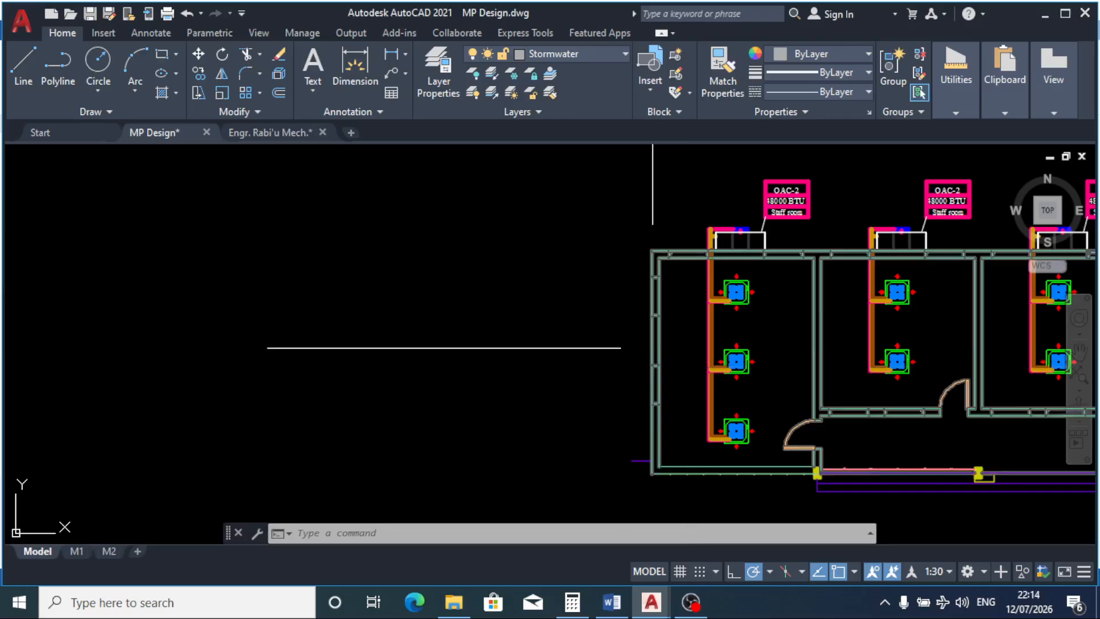
Step: Highlight the air-conditioning units, piping and label of the westernmost room in the lower floor plan, then clear the selection
scroll(602, 283, "down", 6)
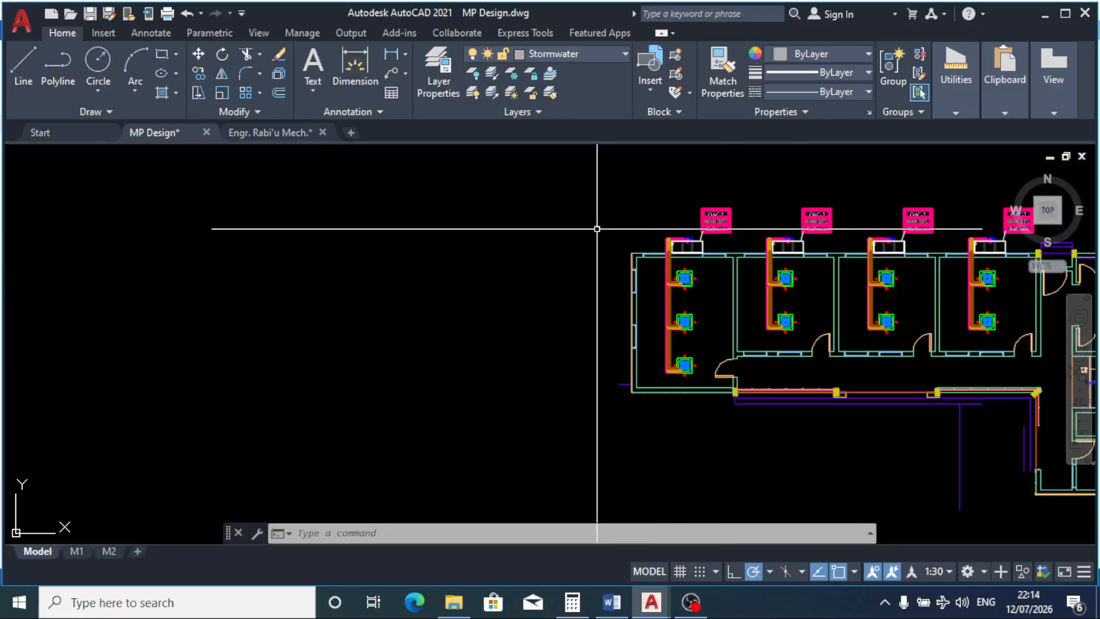
scroll(607, 270, "down", 3)
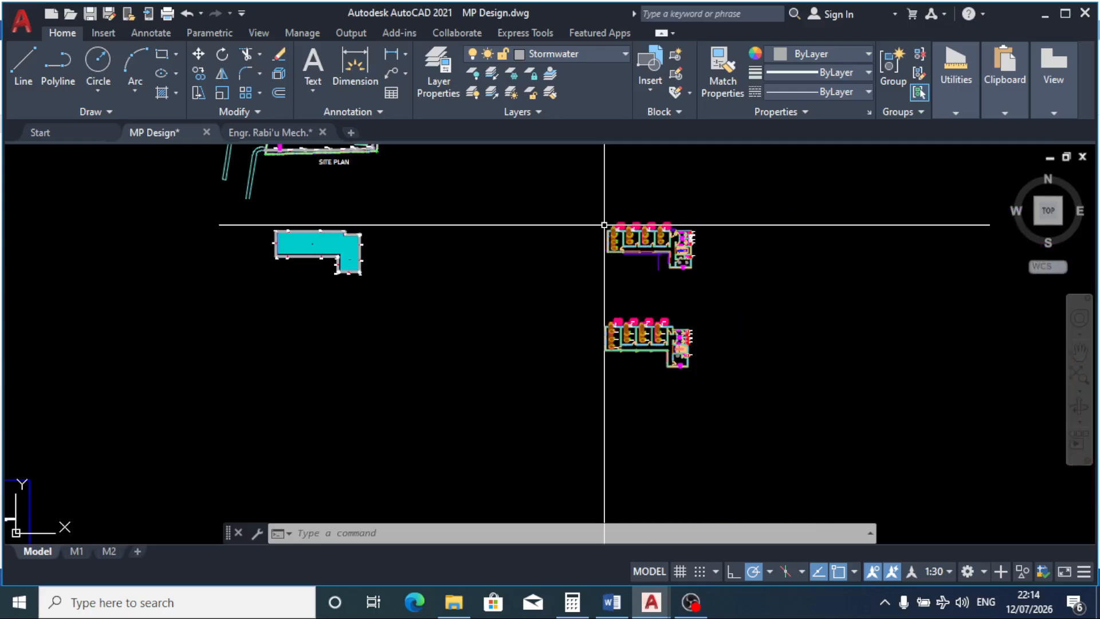
scroll(611, 326, "up", 5)
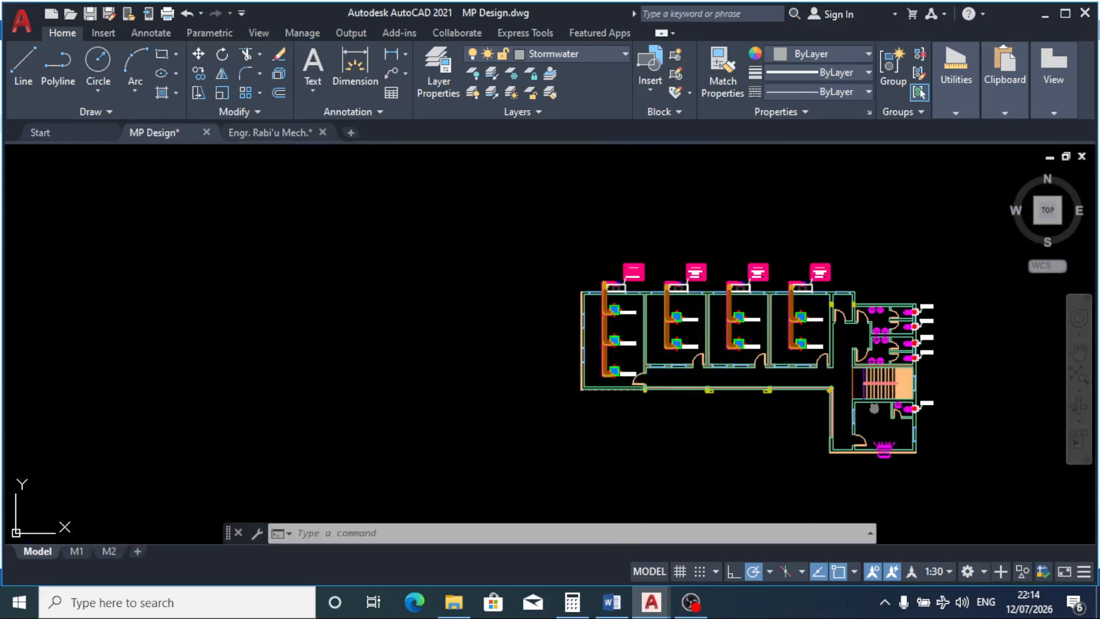
scroll(636, 304, "up", 2)
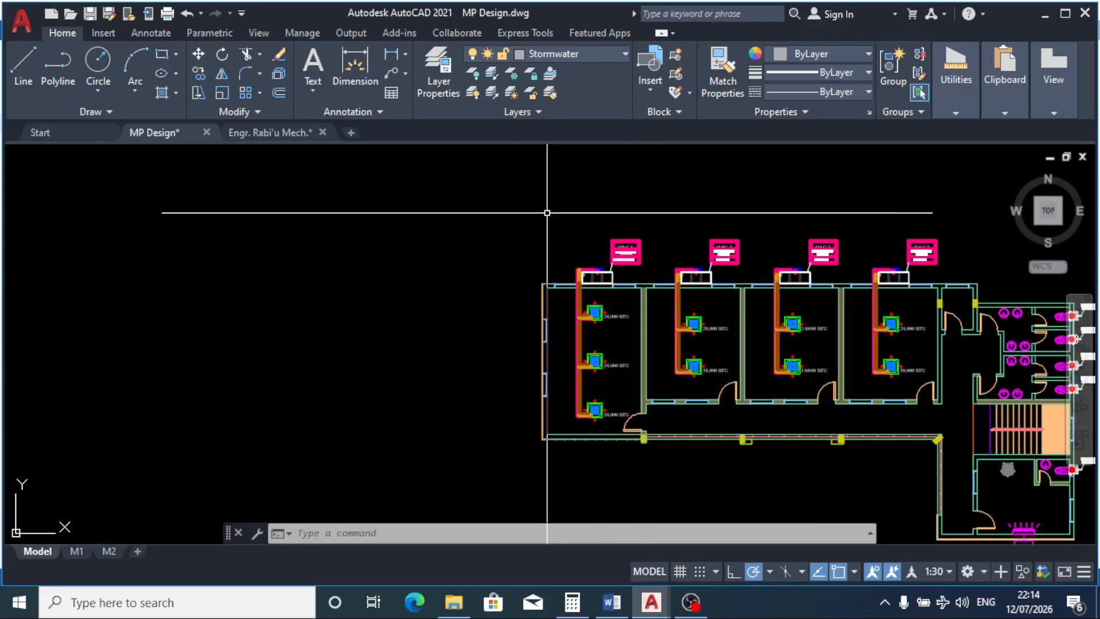
left_click(522, 210)
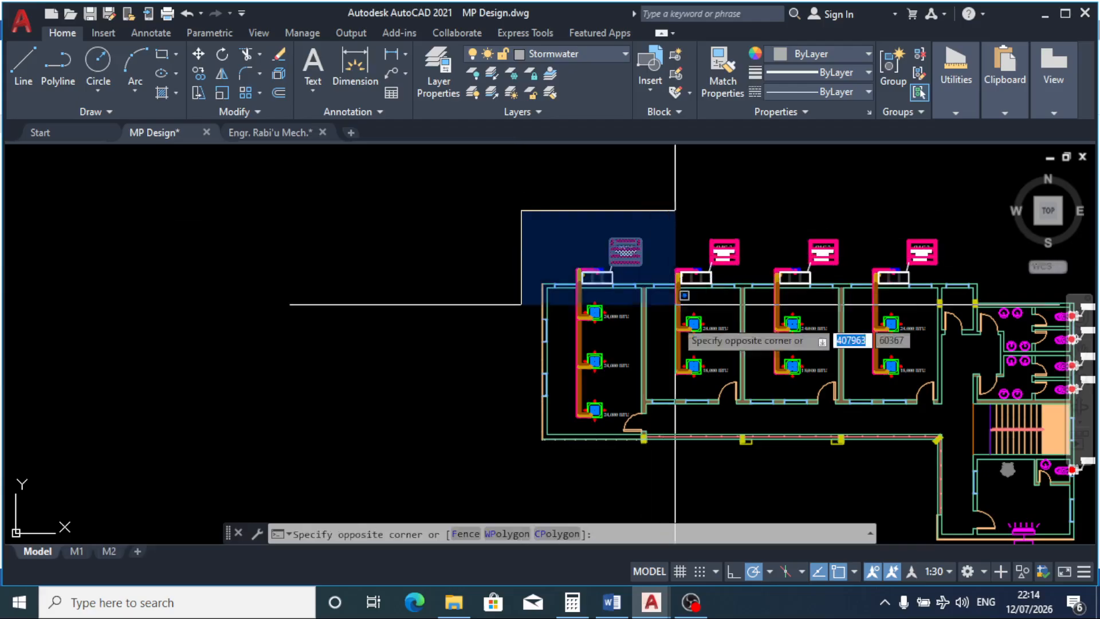
left_click(675, 463)
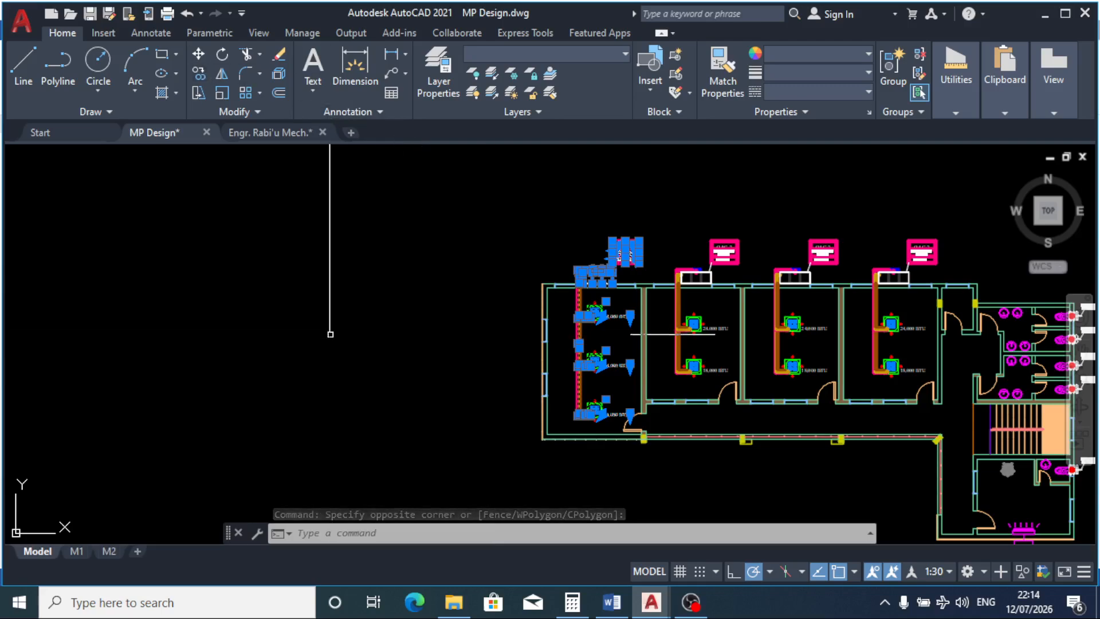
key("Escape")
Step: Examine the outdoor unit labels and cassette units of the staff rooms in the upper floor plan
scroll(337, 310, "down", 5)
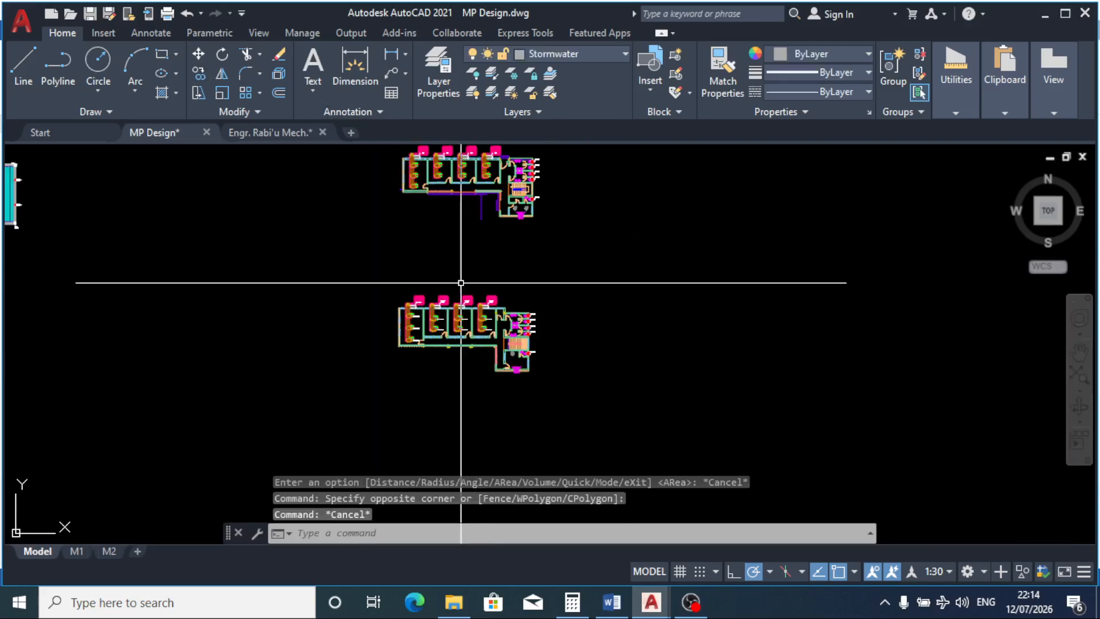
scroll(427, 223, "up", 4)
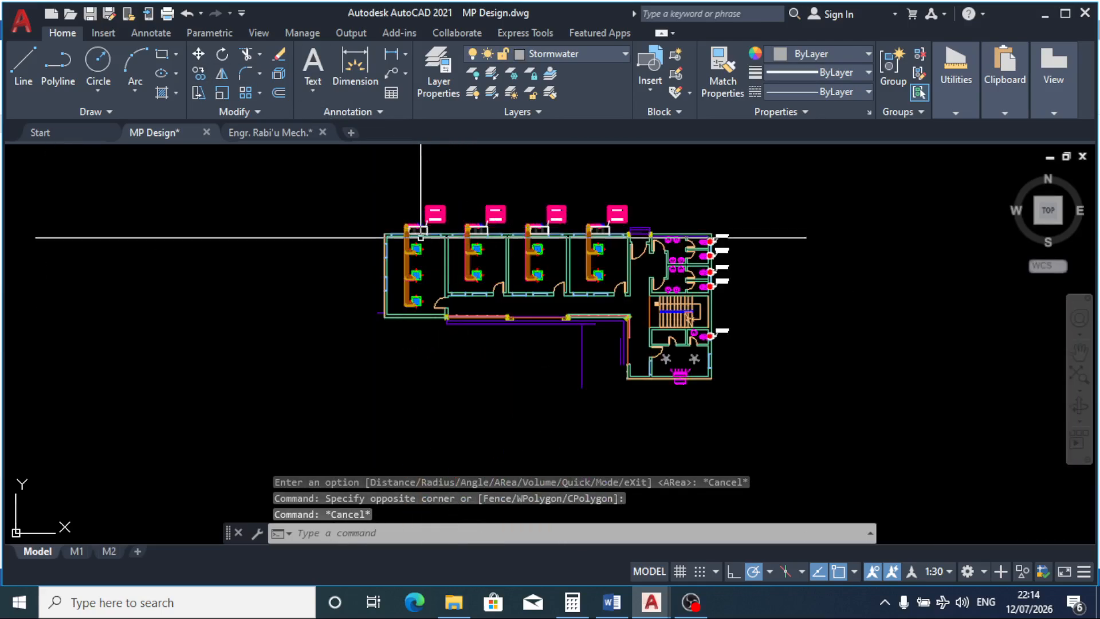
scroll(421, 237, "up", 6)
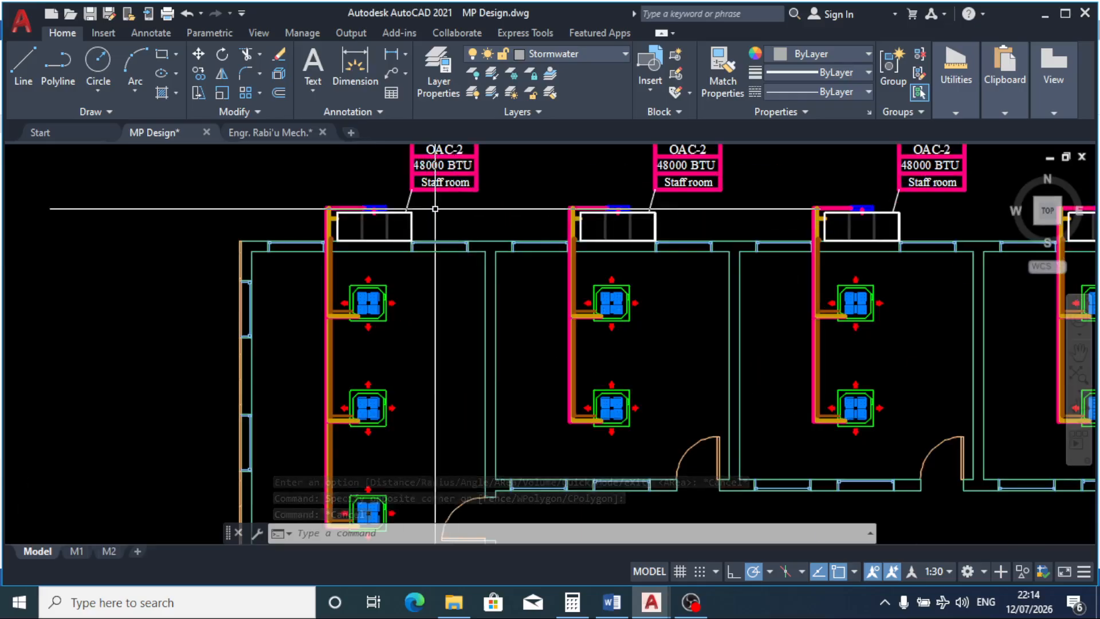
scroll(436, 209, "down", 4)
scroll(438, 169, "up", 4)
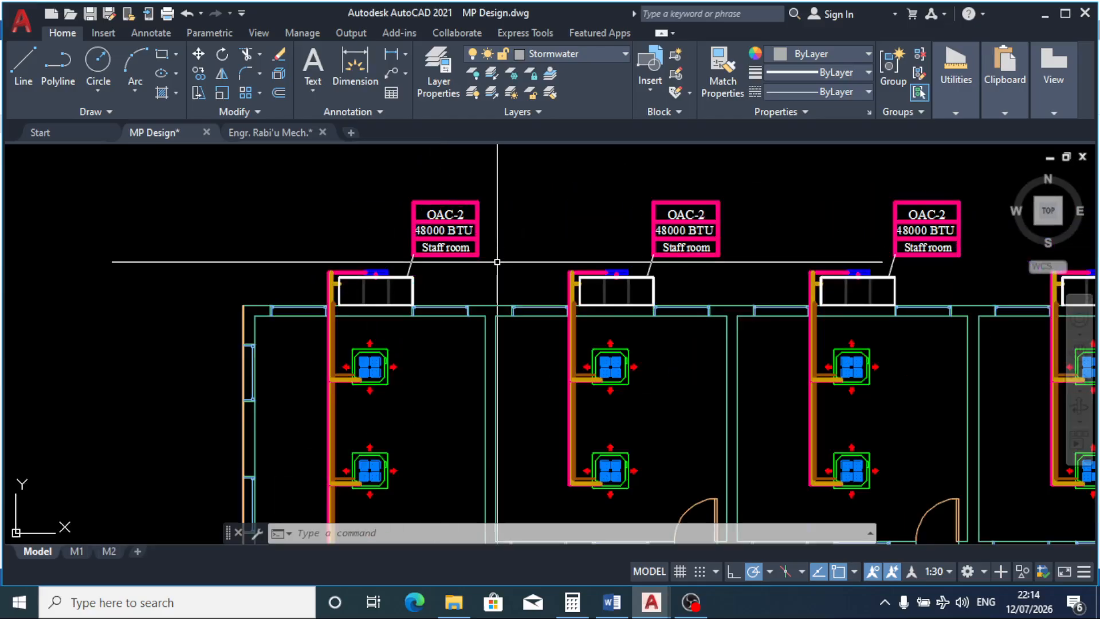
Step: Delete the OAC-2 staff room label and its leader above the westernmost room of the upper floor plan
left_click(390, 165)
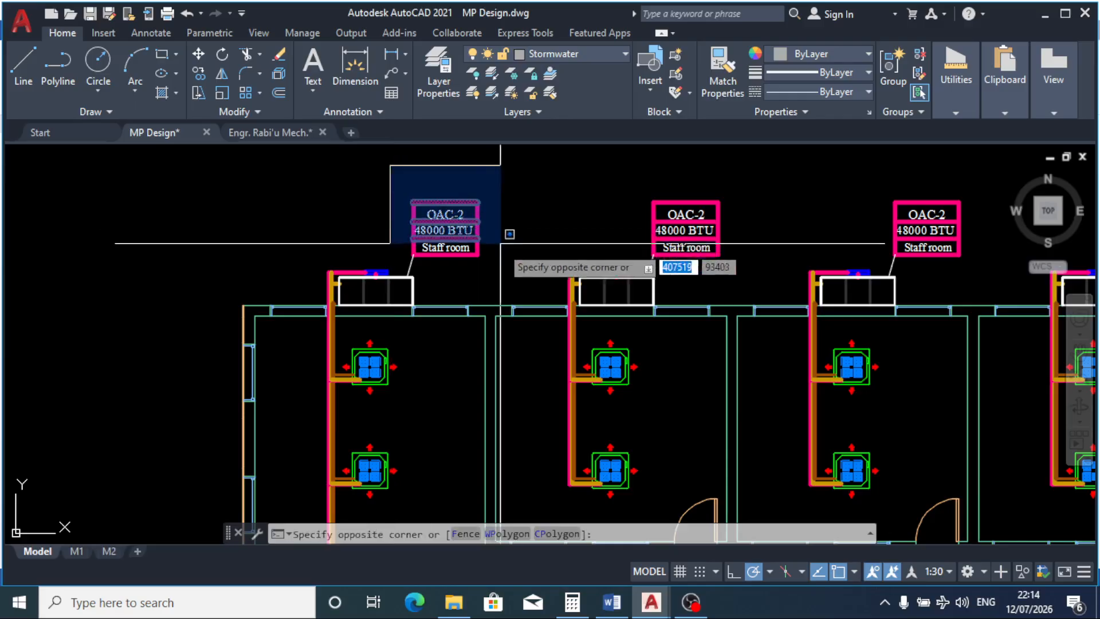
left_click(503, 283)
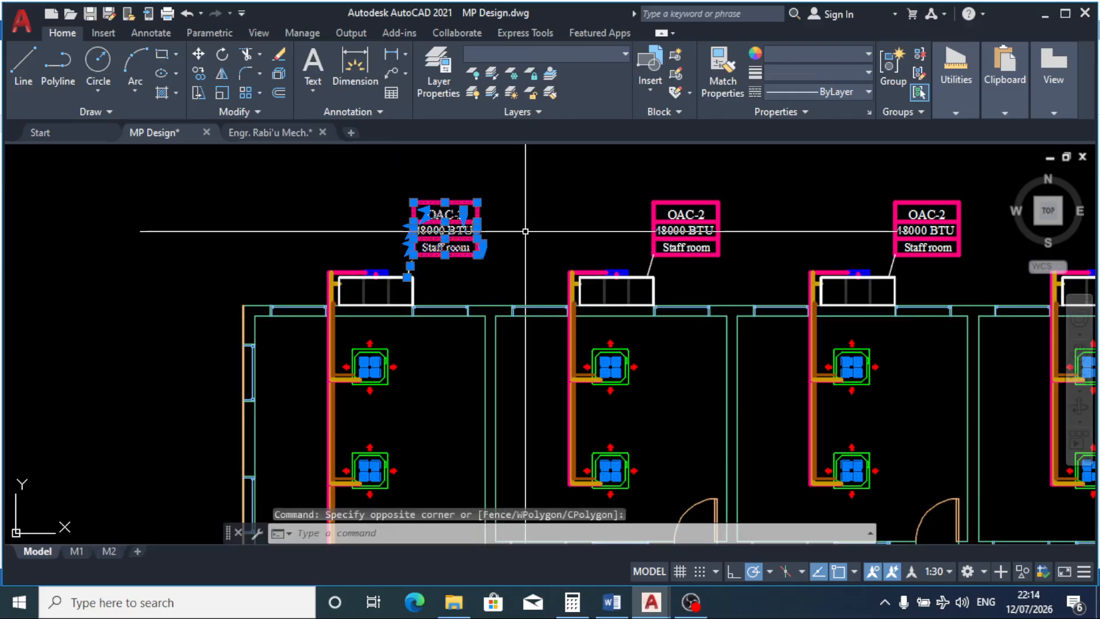
key("Delete")
scroll(515, 169, "down", 5)
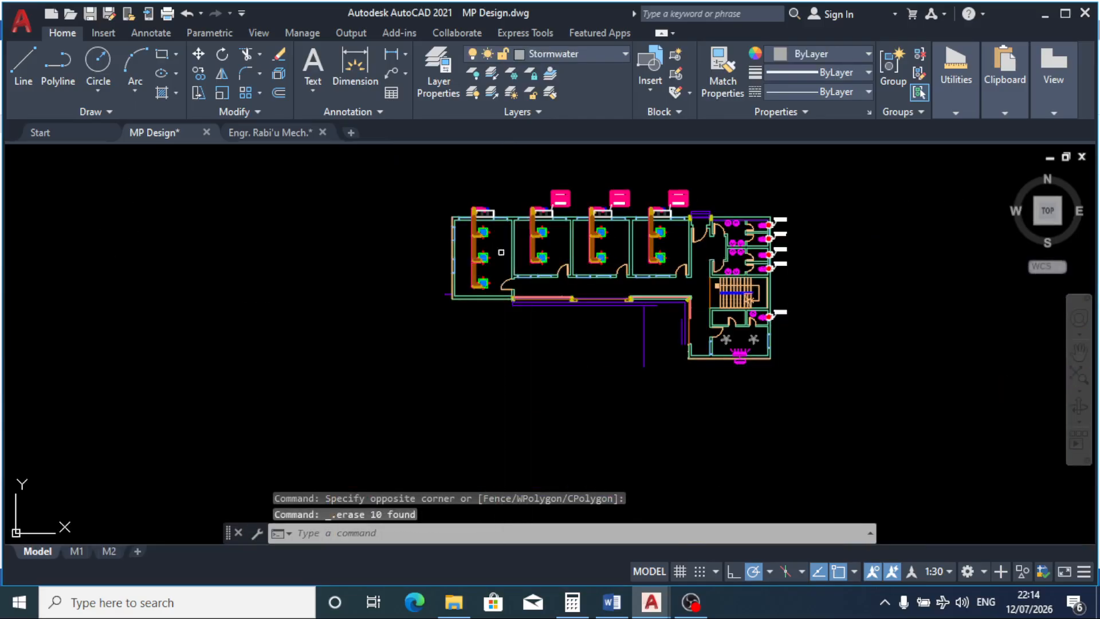
scroll(493, 201, "down", 2)
scroll(496, 381, "up", 4)
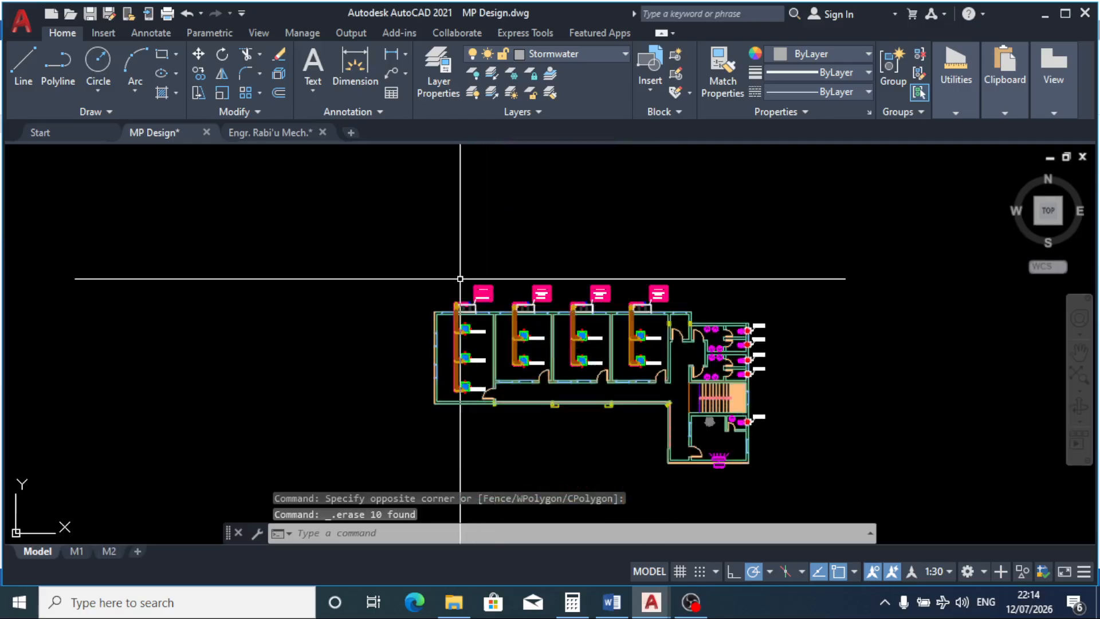
scroll(486, 298, "up", 3)
scroll(486, 298, "up", 2)
left_click(460, 261)
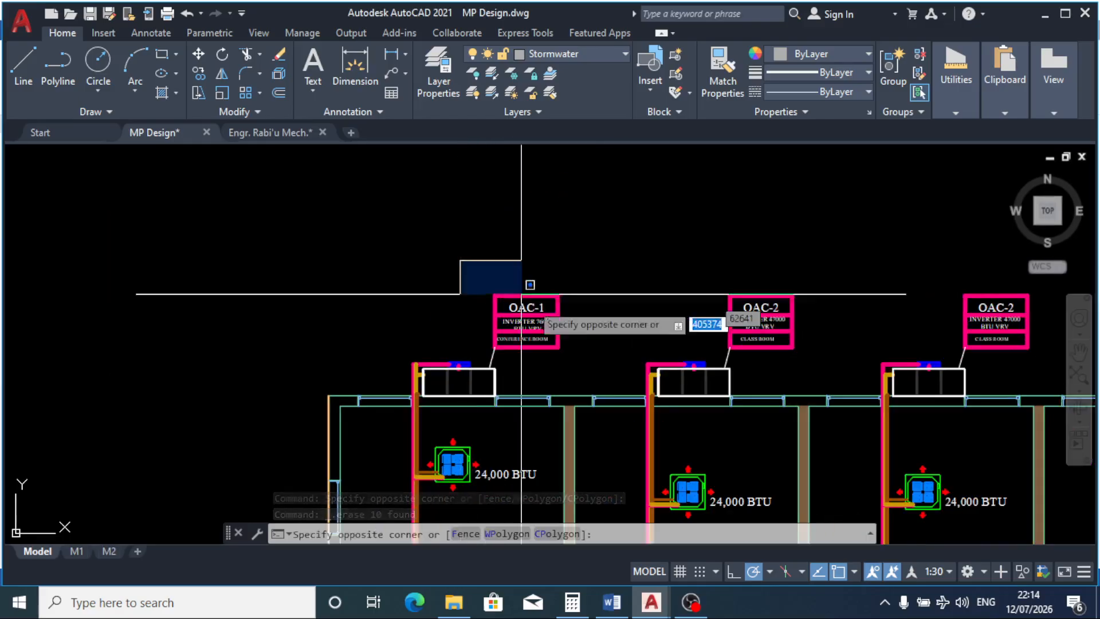
left_click(580, 367)
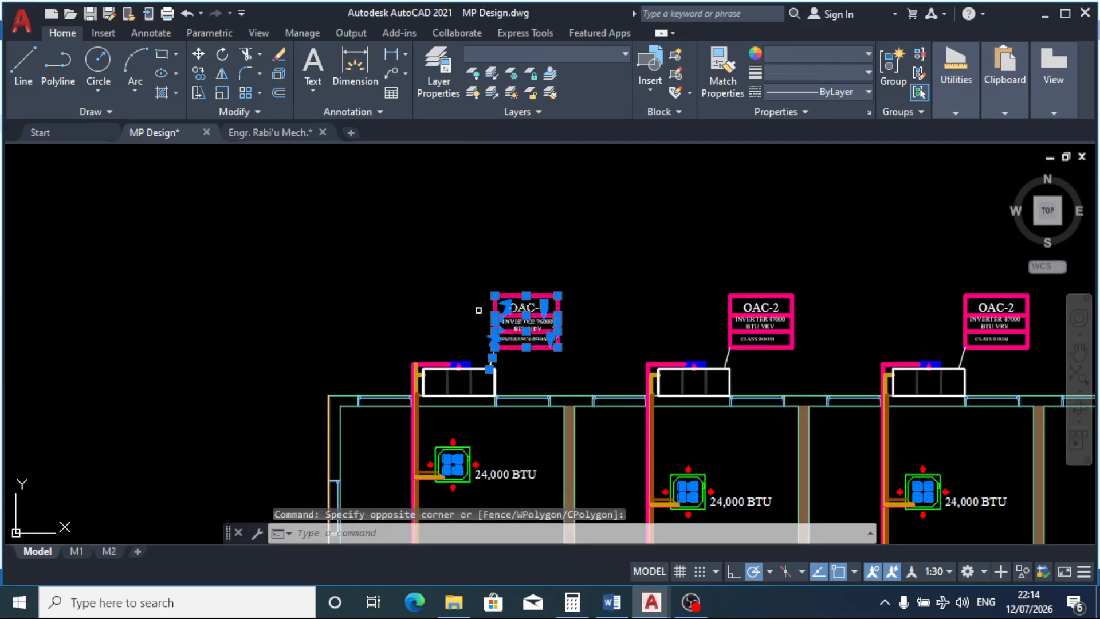
left_click(197, 70)
scroll(570, 401, "up", 5)
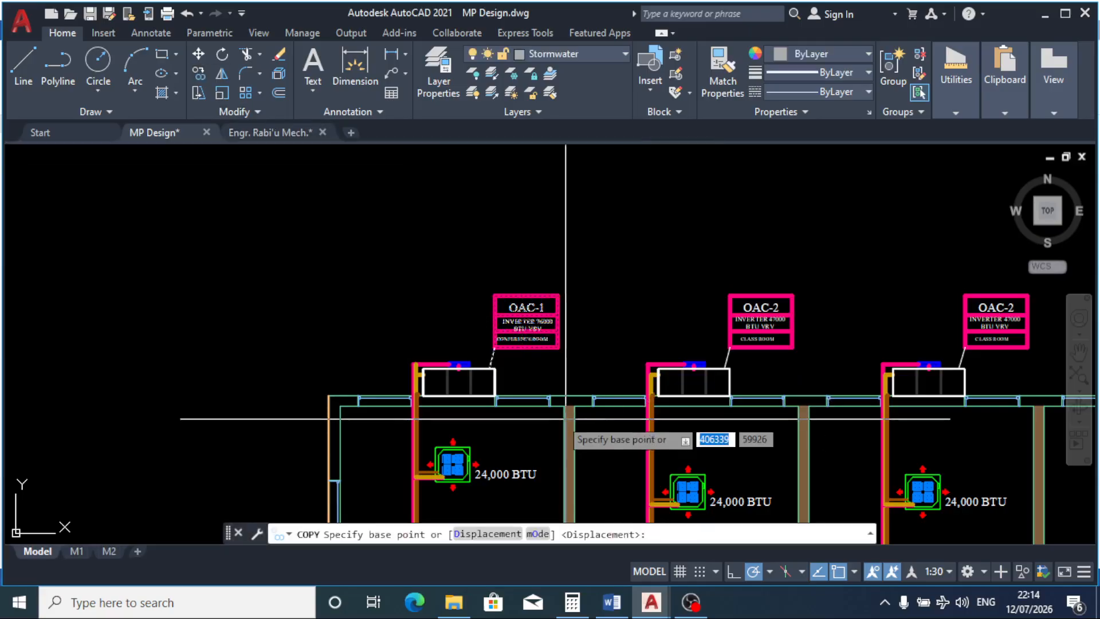
left_click(433, 355)
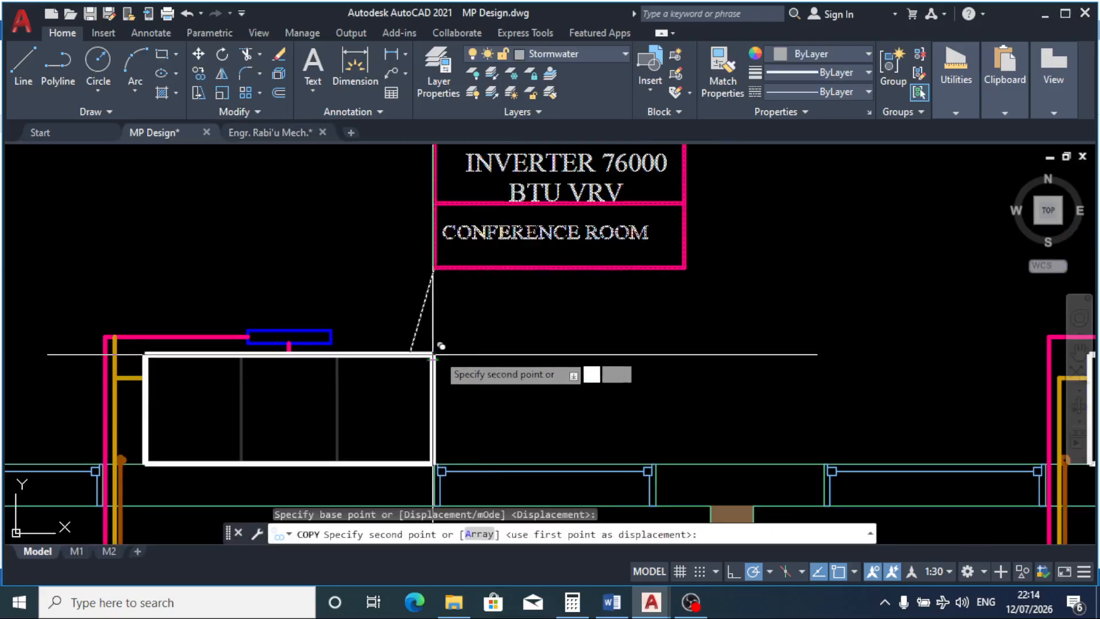
scroll(569, 348, "down", 5)
scroll(569, 348, "down", 3)
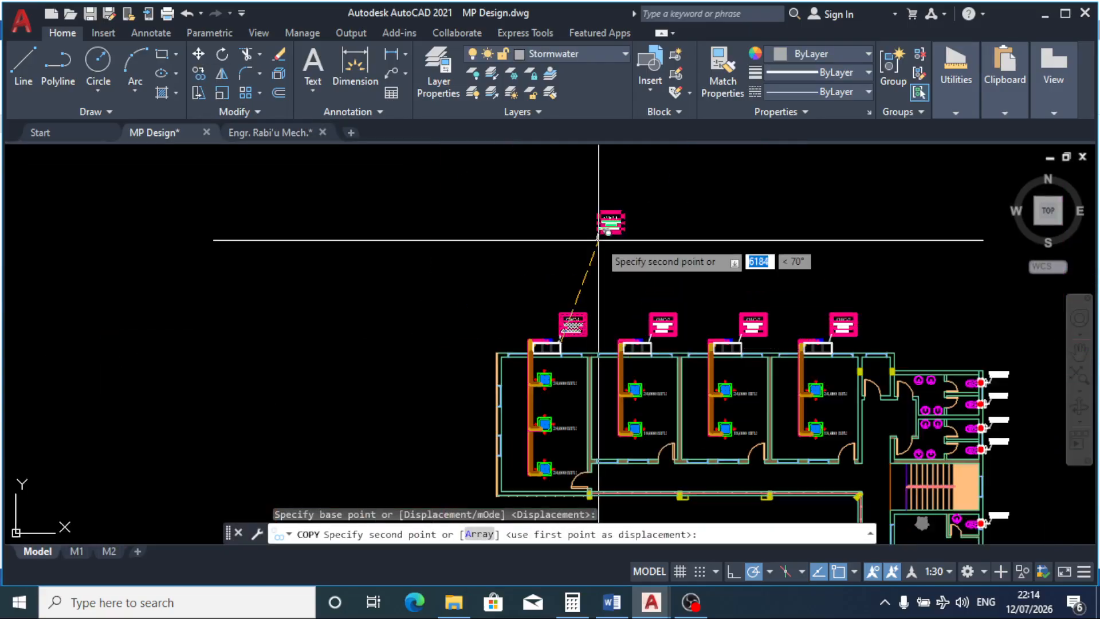
key("Escape")
scroll(606, 417, "down", 6)
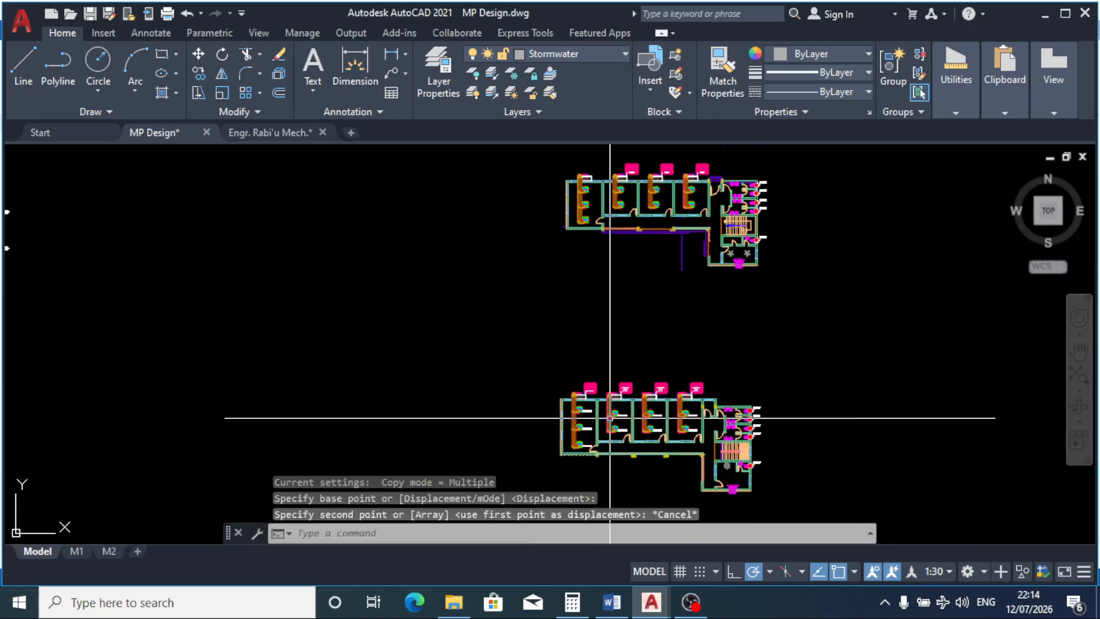
scroll(608, 270, "up", 8)
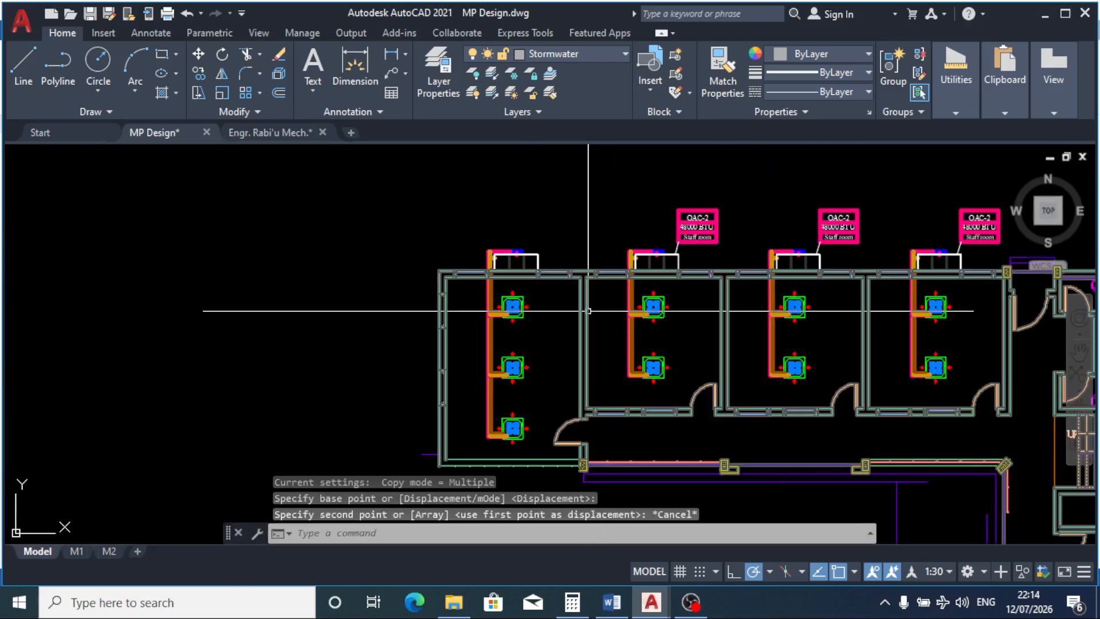
scroll(510, 216, "down", 8)
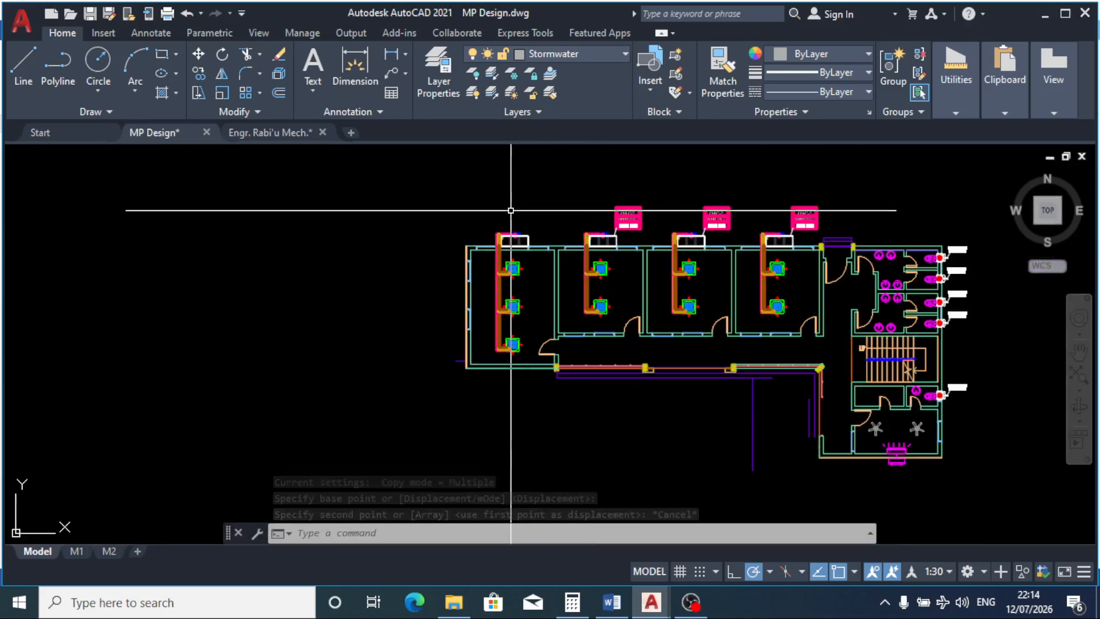
scroll(524, 267, "up", 6)
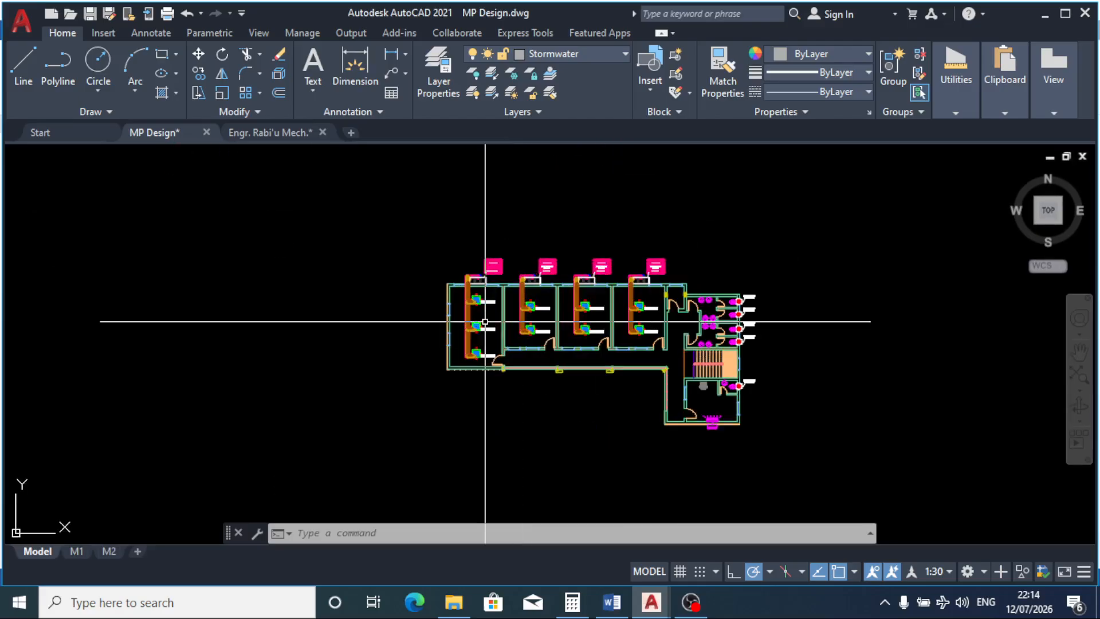
scroll(466, 243, "up", 4)
left_click(472, 248)
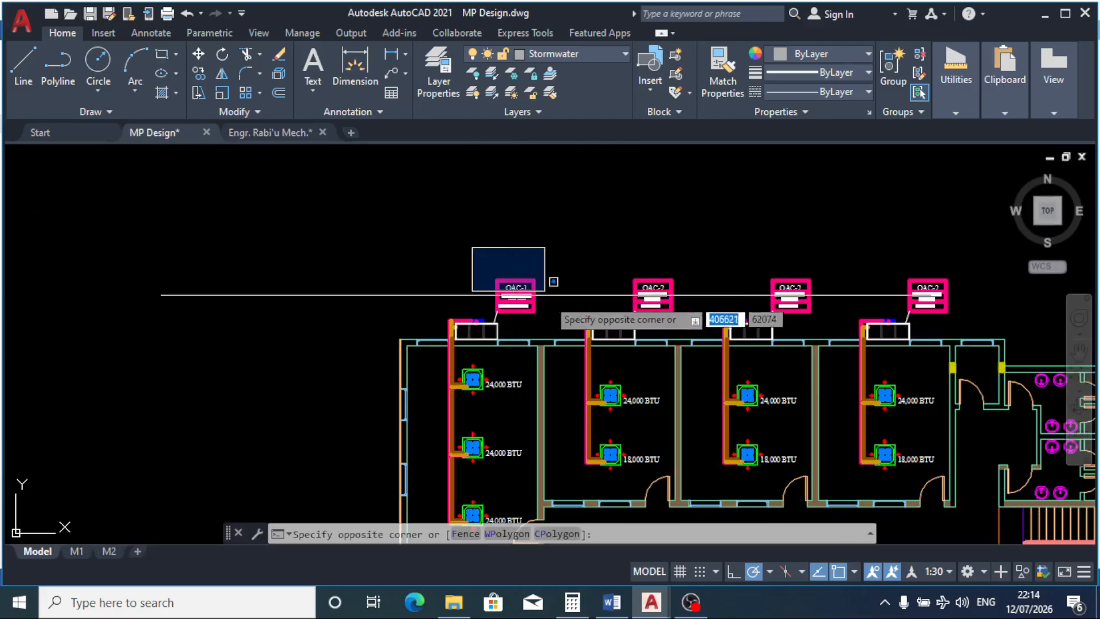
scroll(551, 342, "up", 4)
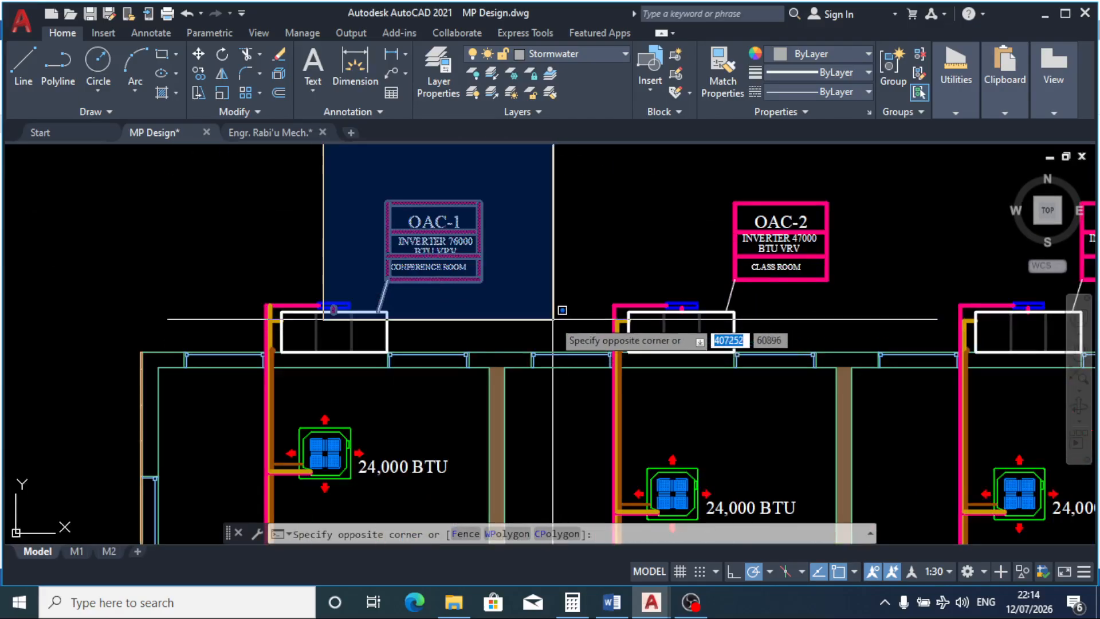
key("Escape")
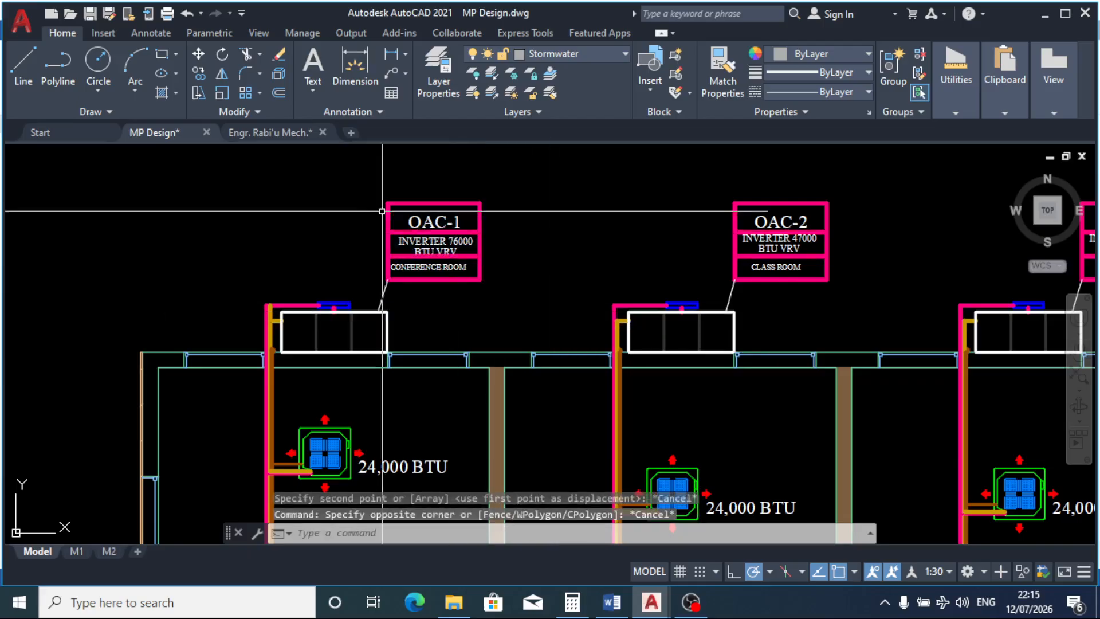
Step: Copy the lower plan's OAC-1 conference room label, leader and three 24,000 BTU texts to the matching position at the upper plan's westernmost room
left_click(367, 179)
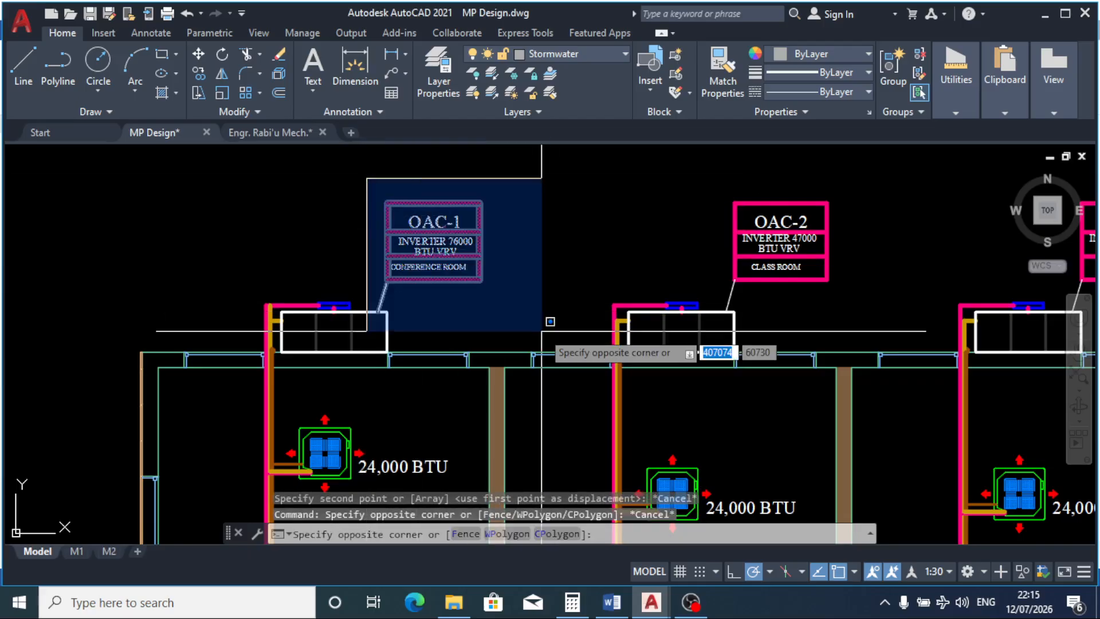
left_click(550, 315)
scroll(467, 249, "down", 2)
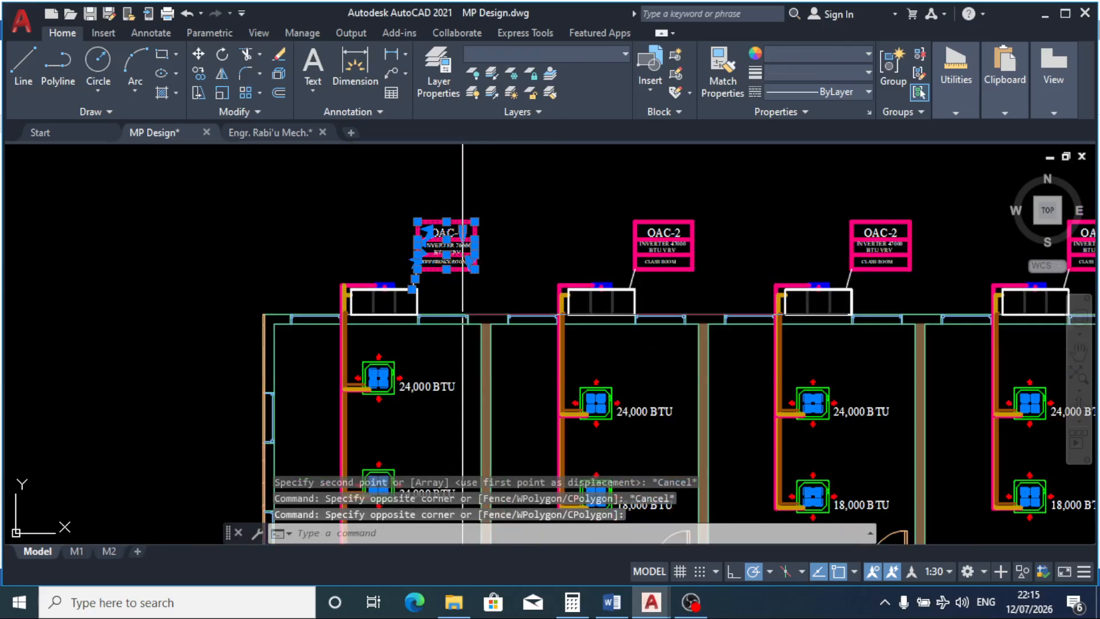
scroll(437, 365, "down", 3)
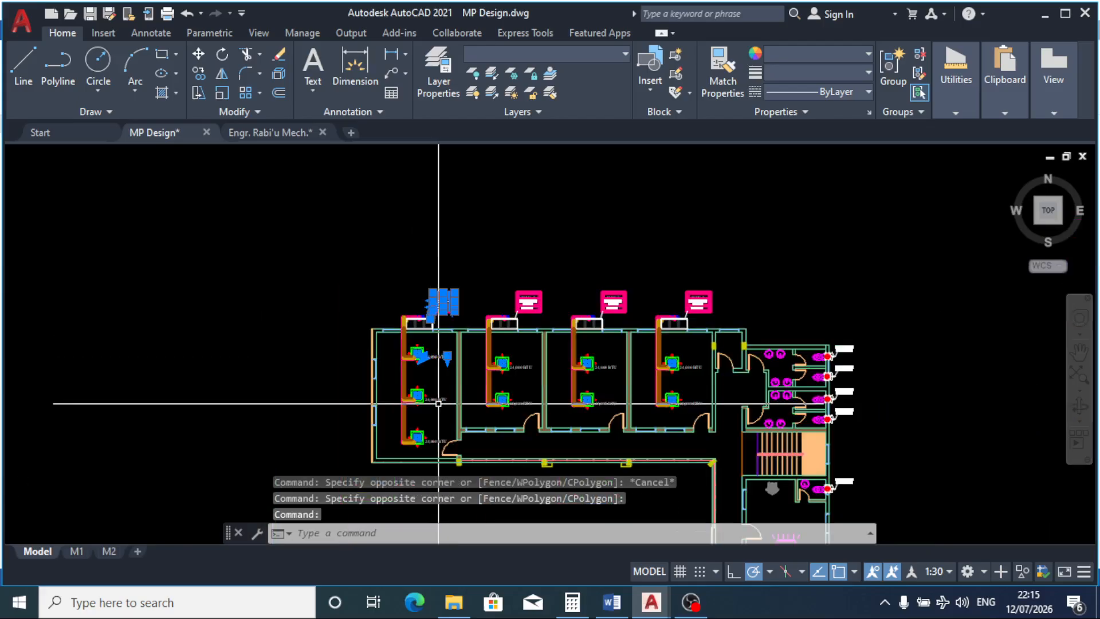
scroll(437, 393, "up", 3)
scroll(437, 372, "down", 3)
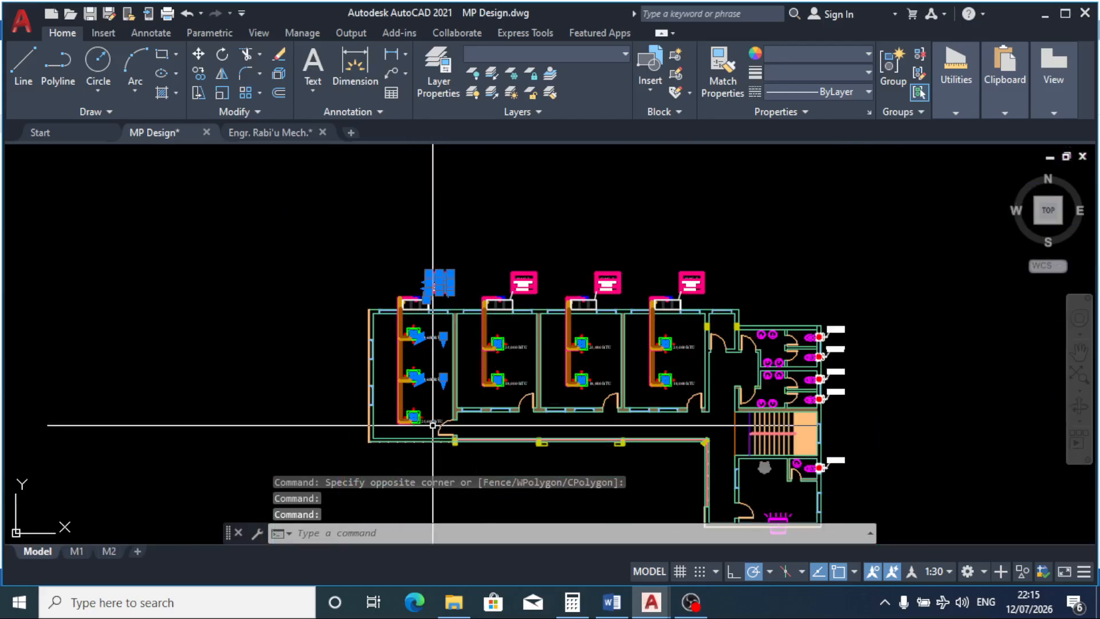
left_click(432, 424)
left_click(430, 406)
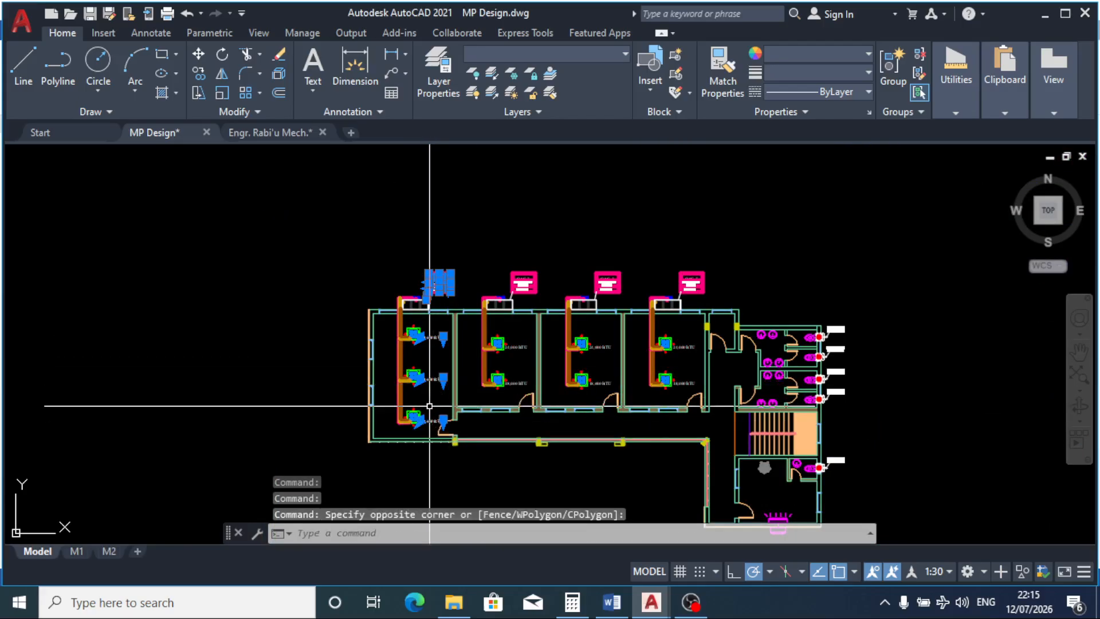
scroll(428, 317, "up", 6)
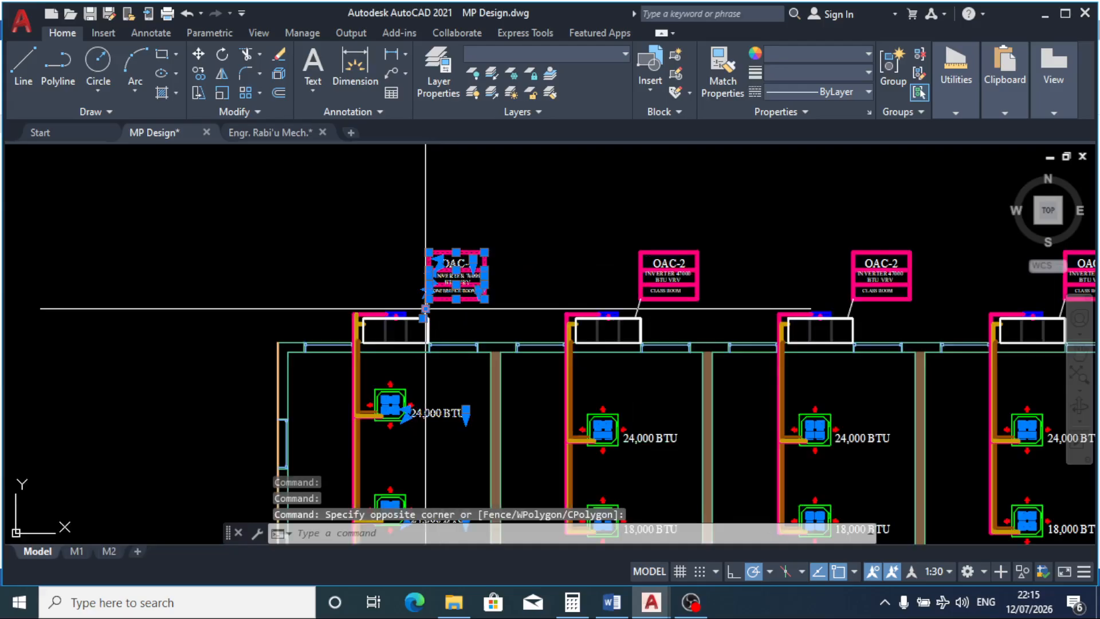
scroll(427, 316, "up", 2)
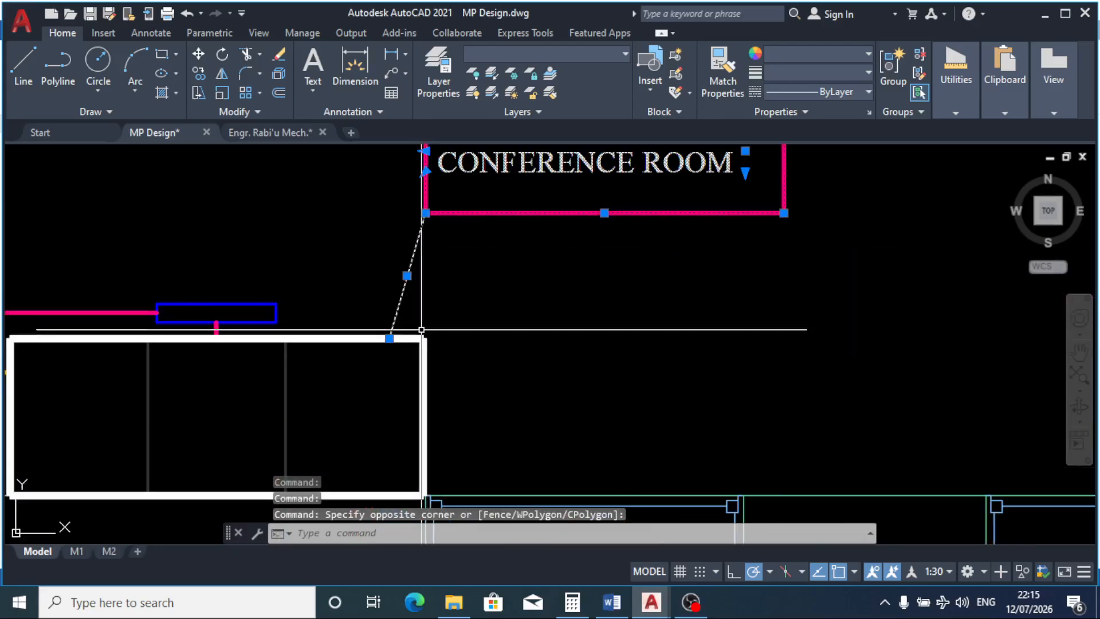
left_click(200, 71)
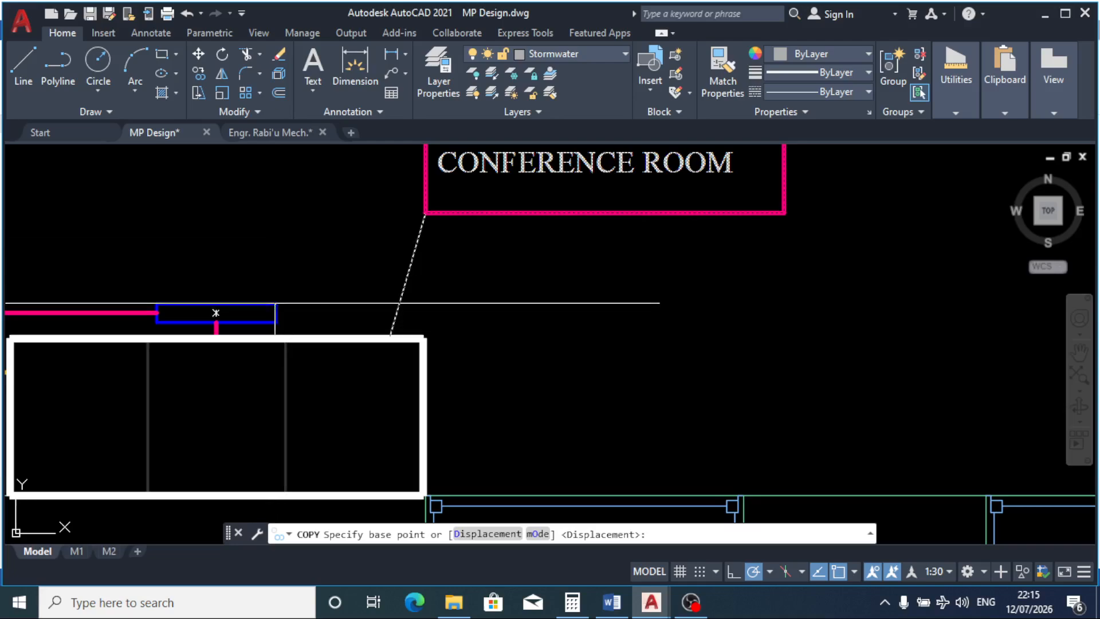
left_click(303, 274)
scroll(492, 330, "down", 5)
scroll(492, 330, "down", 5)
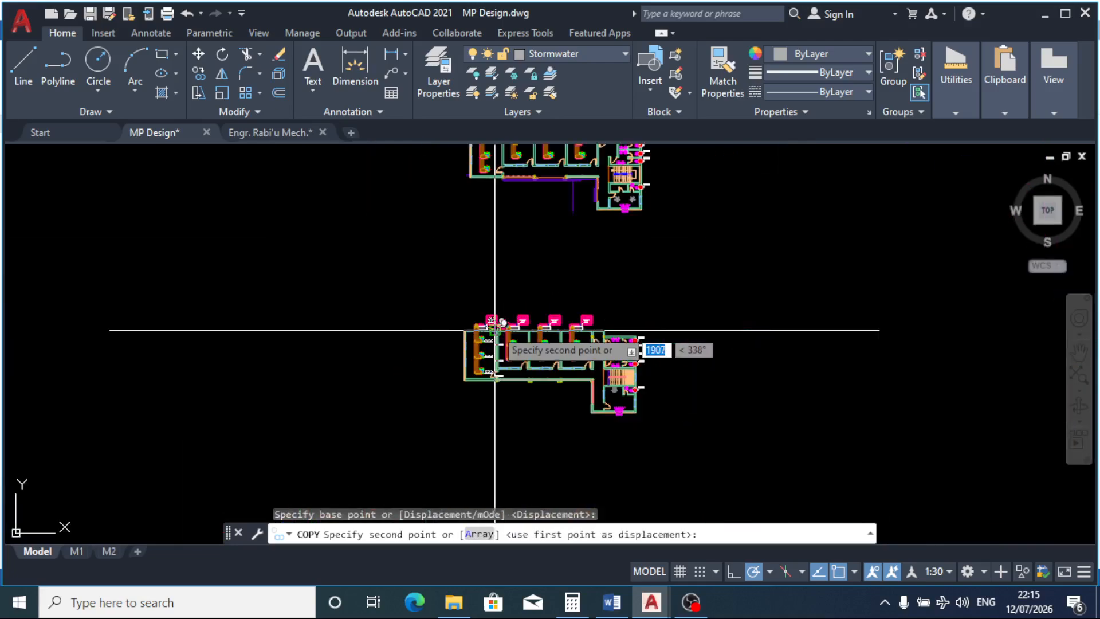
scroll(492, 191, "up", 4)
scroll(492, 190, "up", 5)
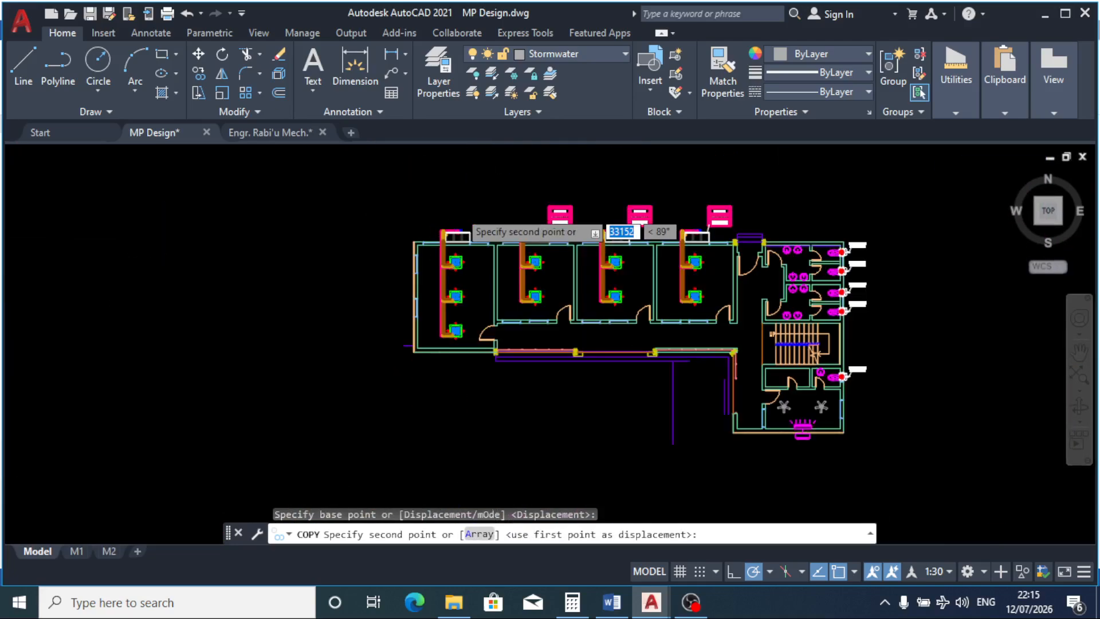
scroll(461, 235, "up", 3)
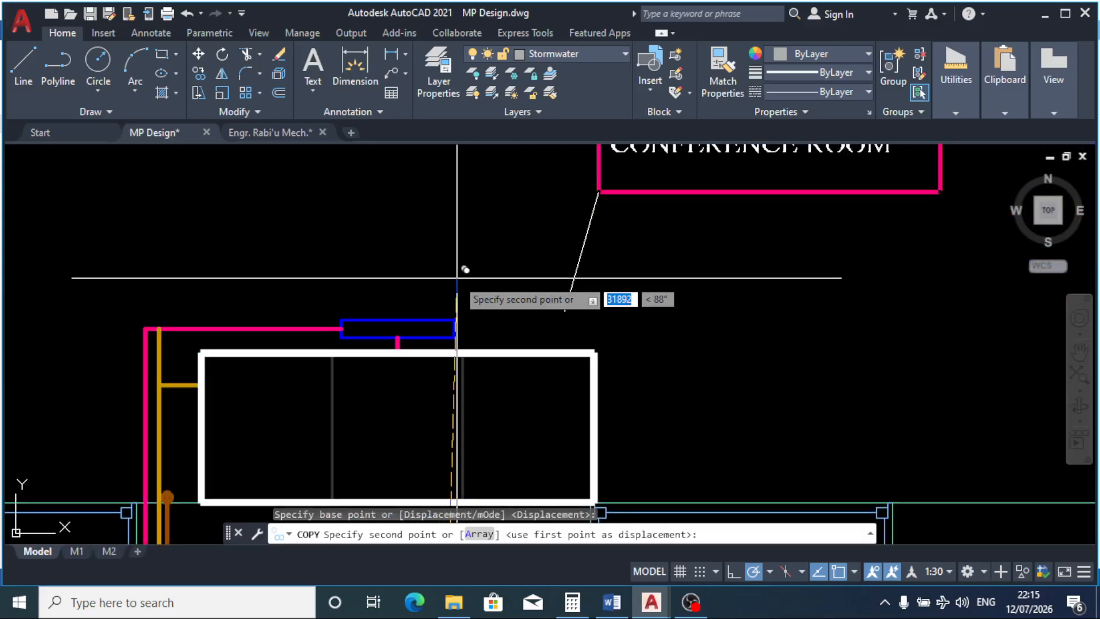
right_click(453, 319)
left_click(488, 331)
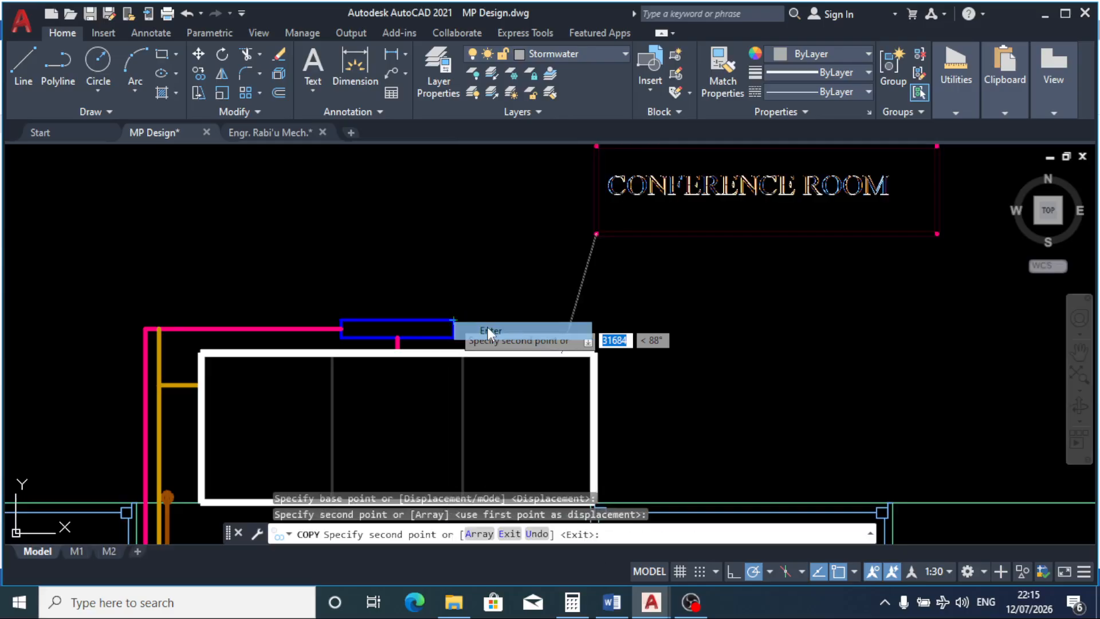
Step: Move the three 24,000 BTU texts in the upper plan's westernmost room up together to sit beside the cassette units
scroll(566, 270, "down", 5)
scroll(520, 329, "up", 2)
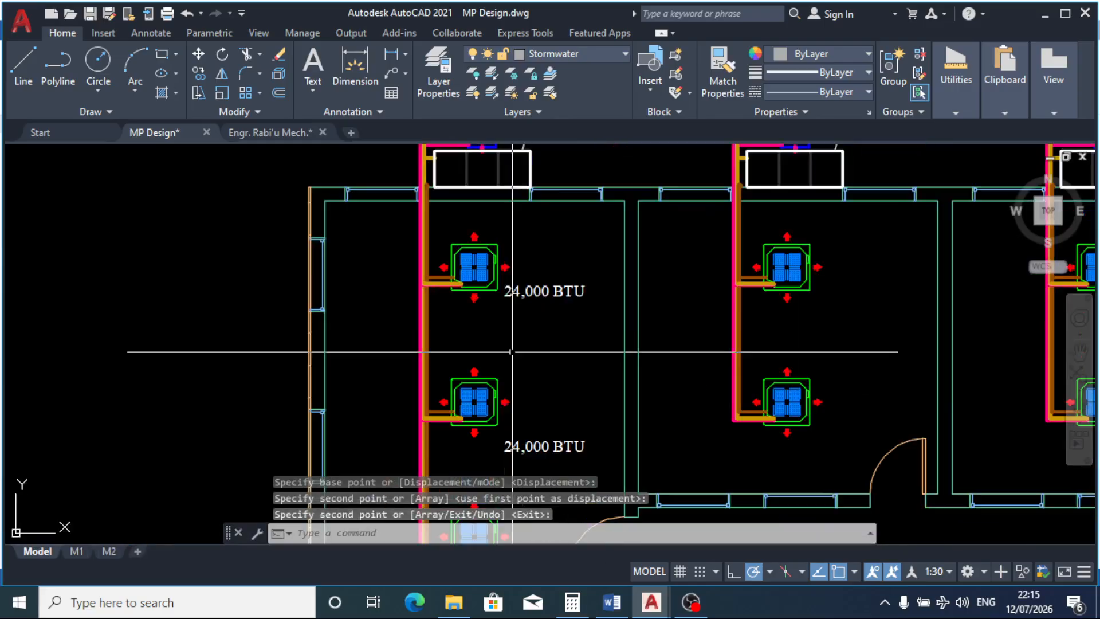
scroll(570, 232, "down", 2)
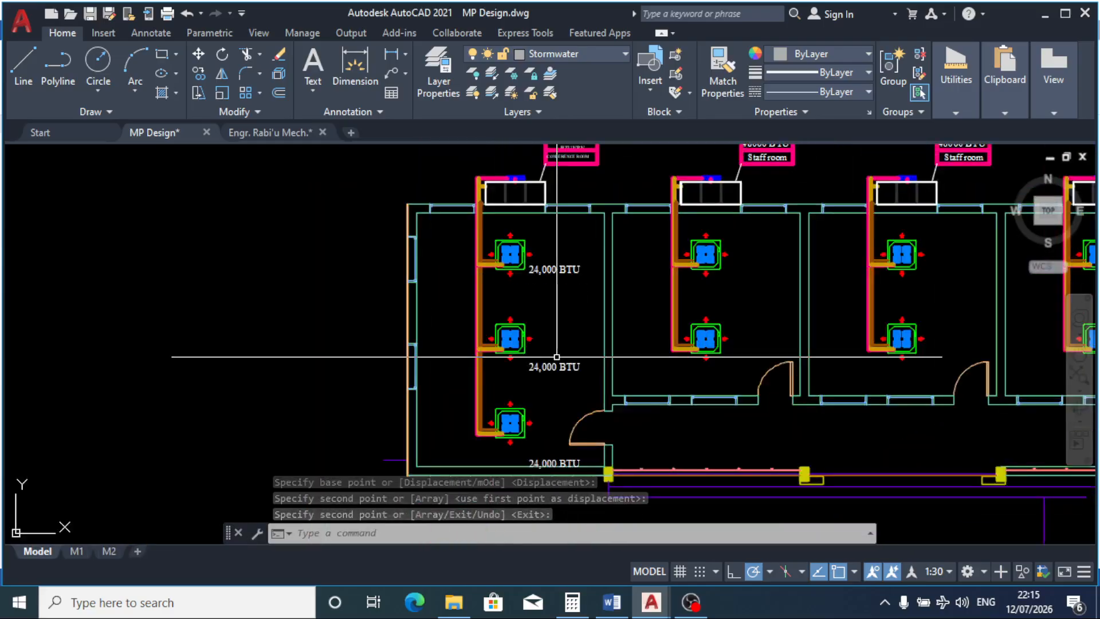
left_click(554, 367)
left_click(567, 268)
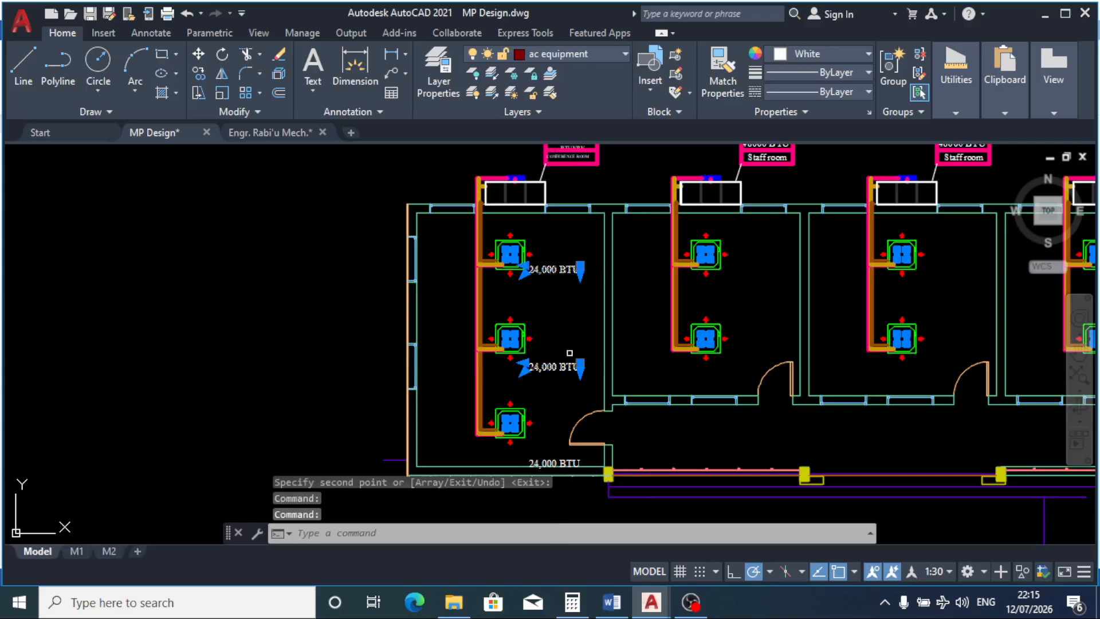
left_click(551, 462)
key("Return")
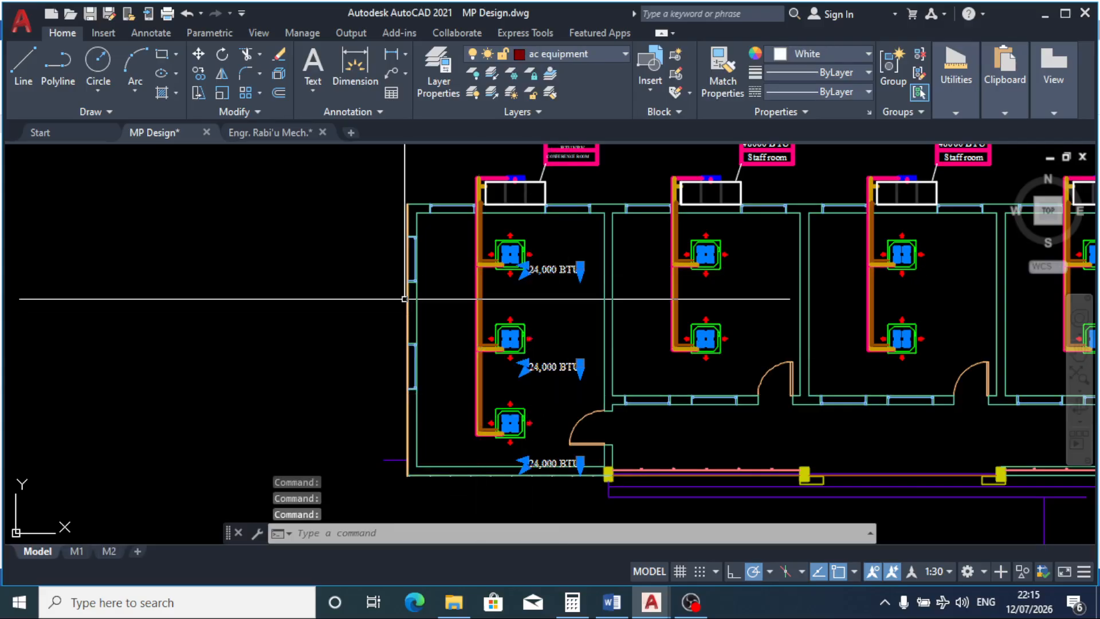
left_click(198, 58)
scroll(510, 236, "up", 2)
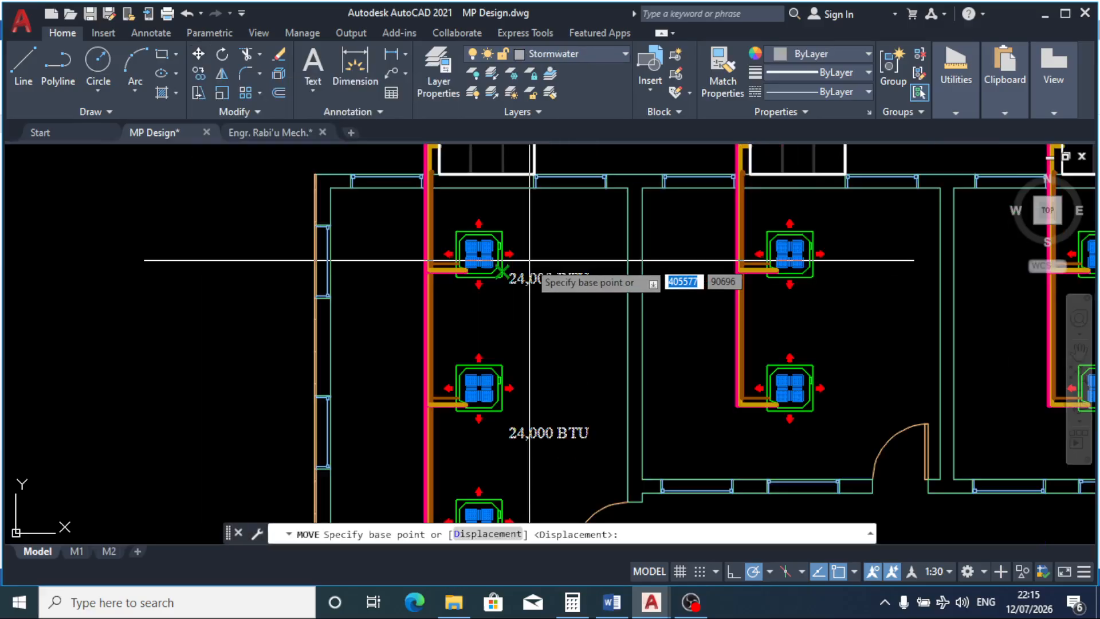
left_click(530, 279)
scroll(478, 261, "up", 3)
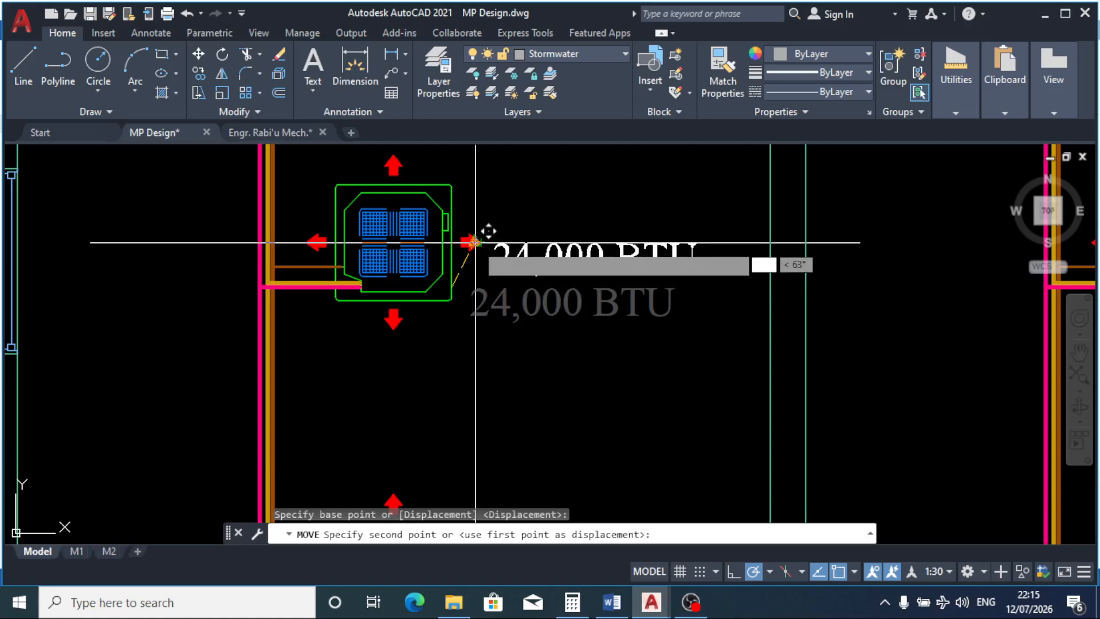
scroll(476, 243, "up", 2)
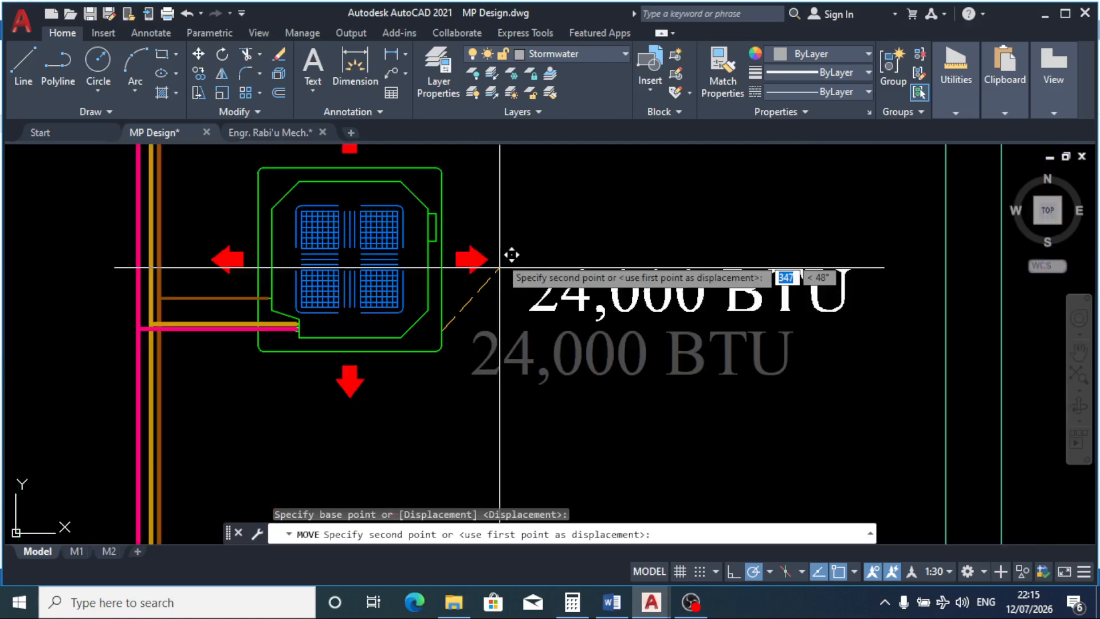
left_click(462, 171)
scroll(494, 185, "down", 4)
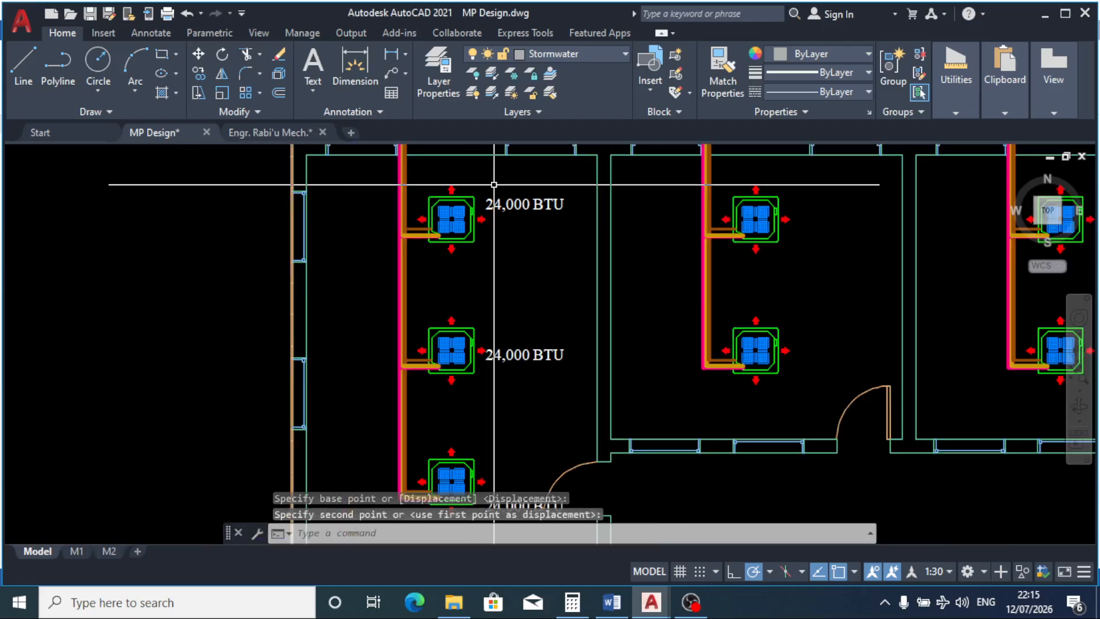
Step: Move the southernmost 24,000 BTU text in the westernmost room up beside the third cassette unit, clear of the door
scroll(459, 217, "down", 3)
scroll(475, 269, "up", 3)
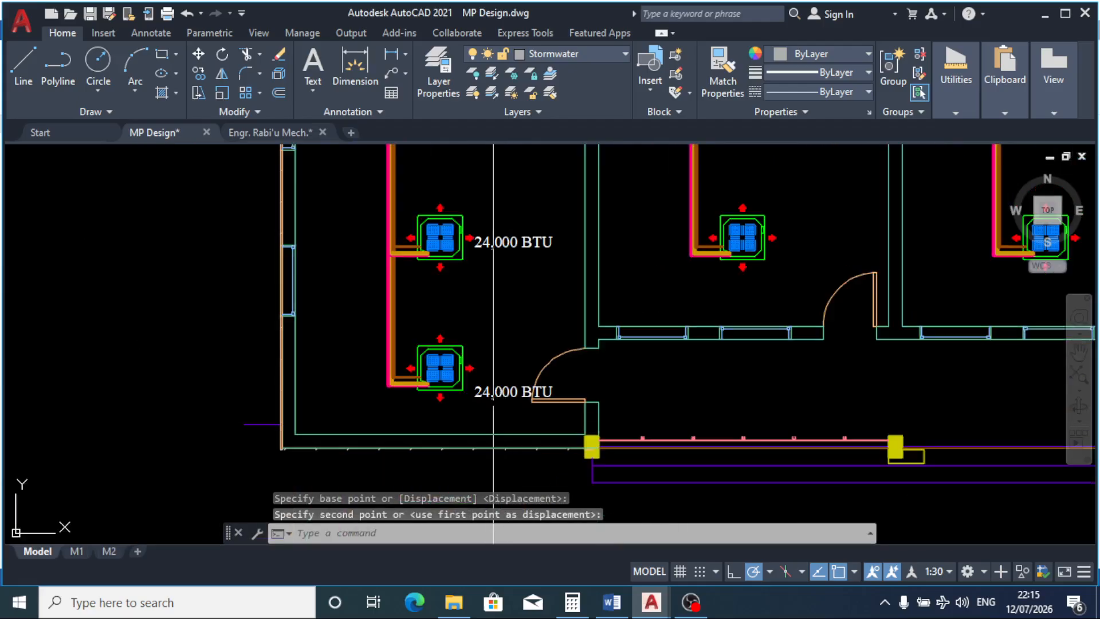
left_click(492, 392)
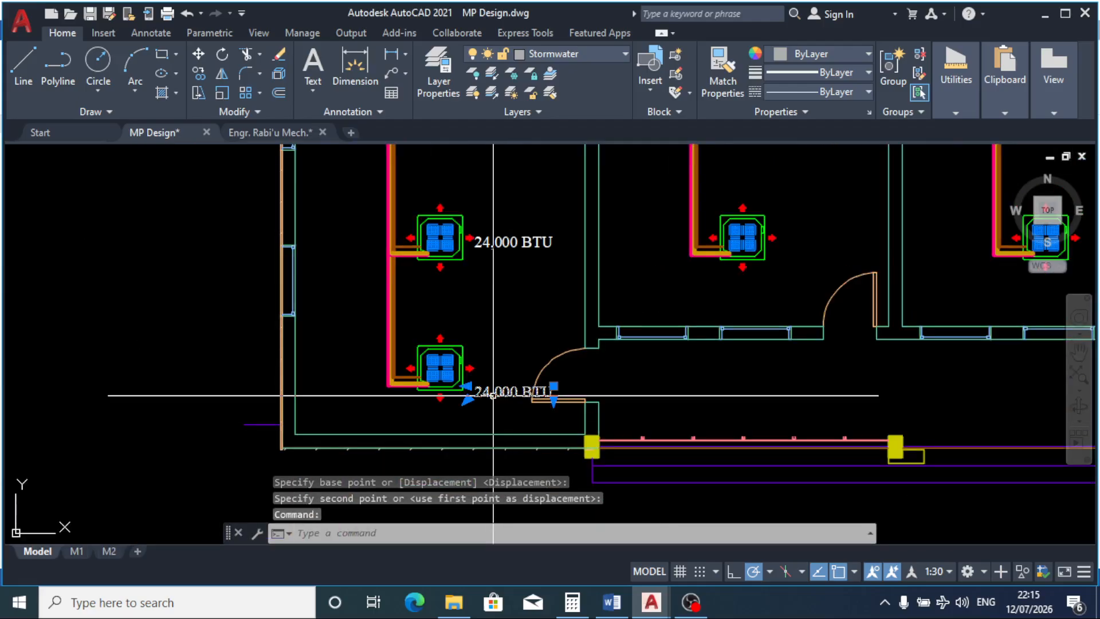
left_click(199, 54)
left_click(468, 386)
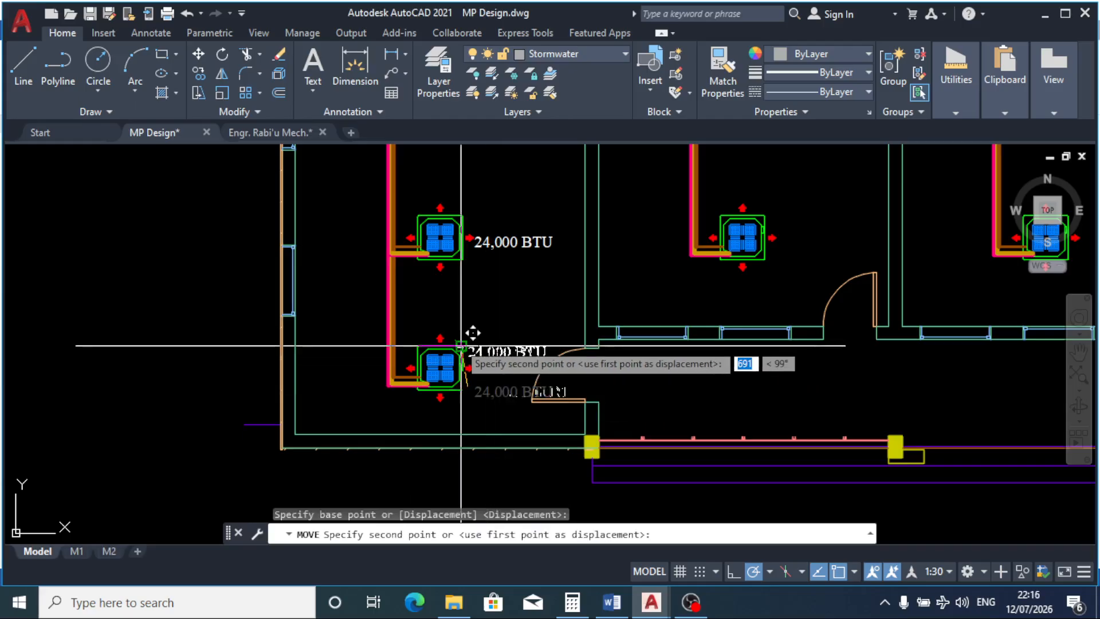
scroll(497, 333, "up", 4)
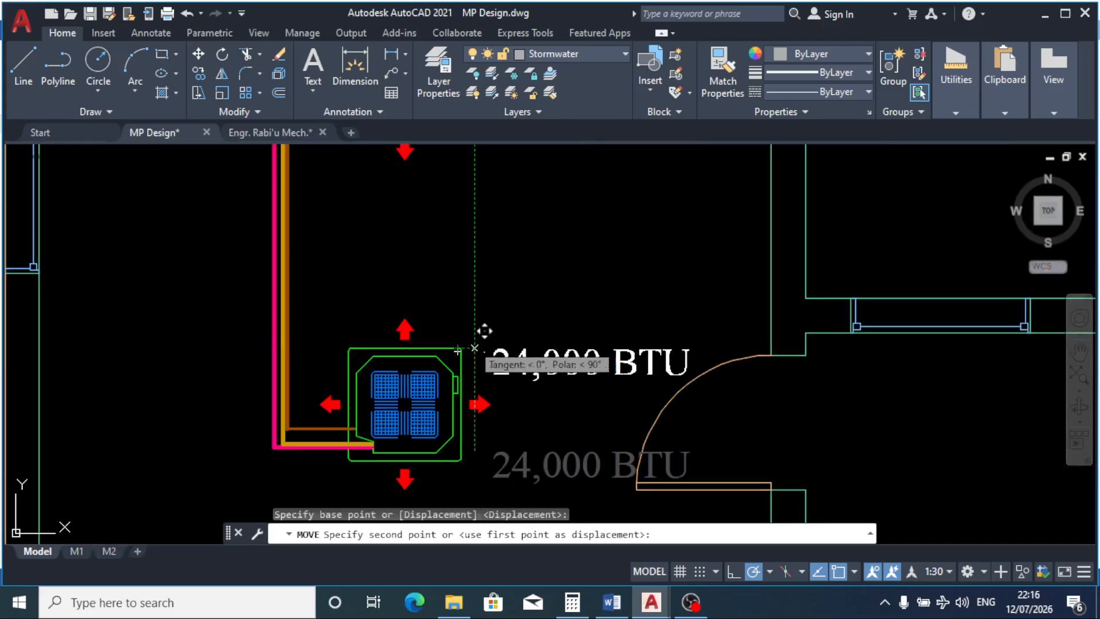
left_click(480, 345)
scroll(514, 306, "down", 4)
scroll(514, 305, "down", 5)
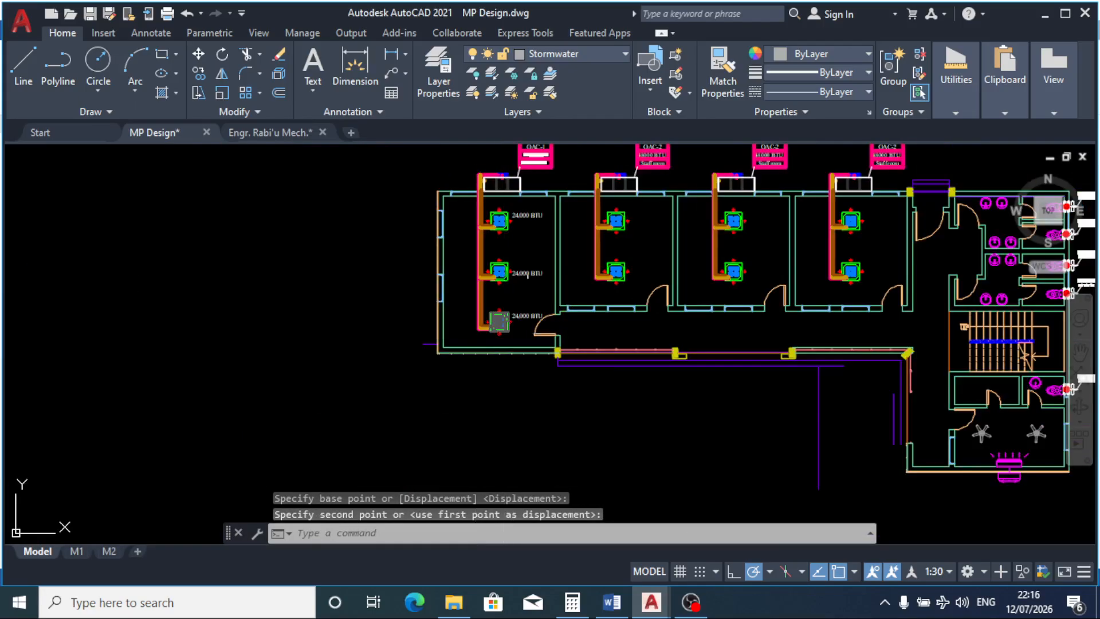
Step: Examine the outdoor unit labels and cassette units of the conference room and staff rooms across the upper floor plan
scroll(527, 233, "up", 5)
scroll(496, 288, "down", 2)
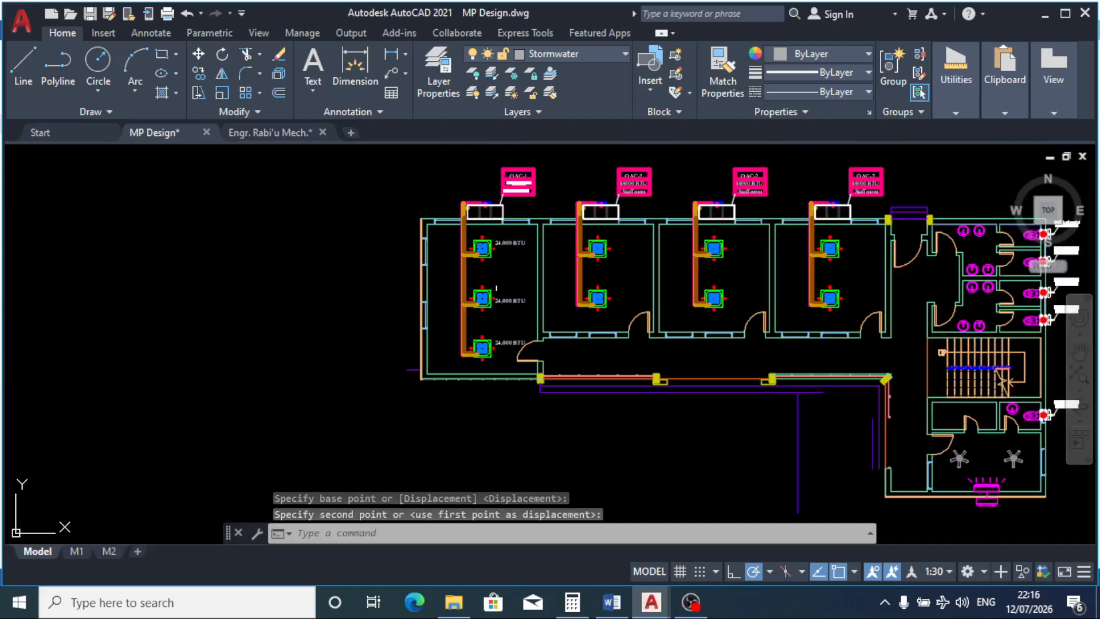
scroll(497, 288, "down", 2)
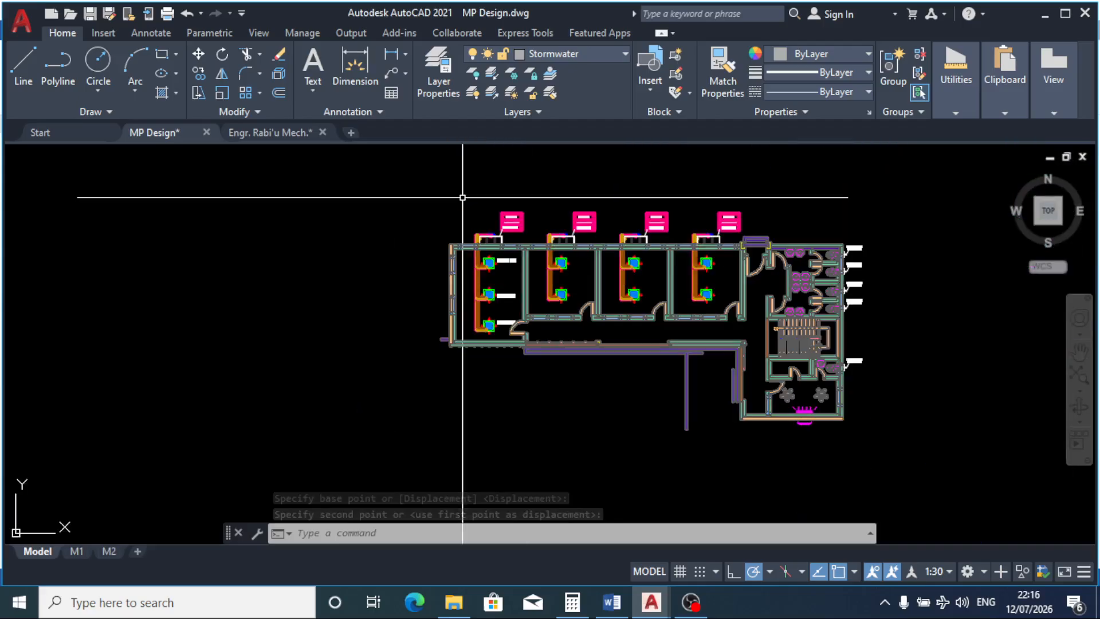
scroll(463, 197, "down", 5)
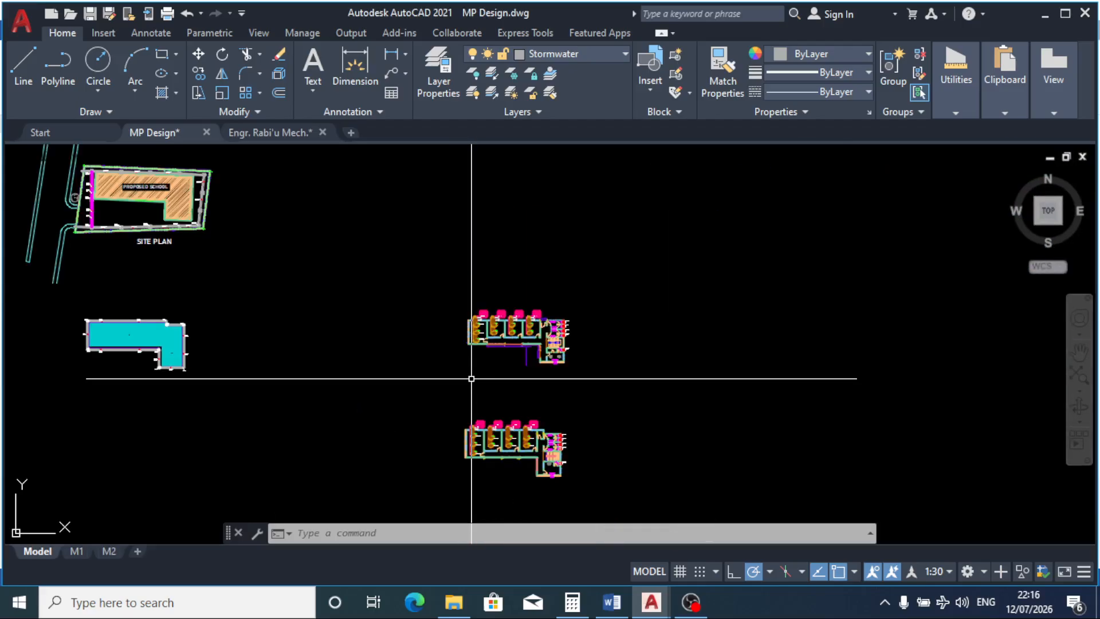
scroll(475, 401, "up", 4)
left_click(573, 603)
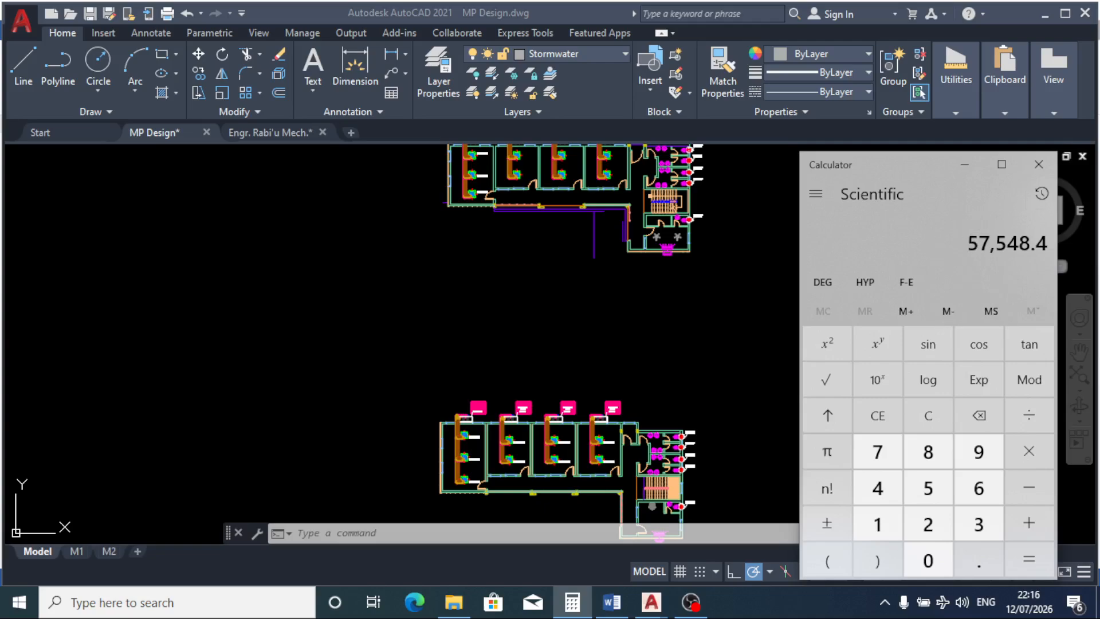
left_click(685, 311)
scroll(597, 316, "down", 2)
scroll(500, 232, "up", 4)
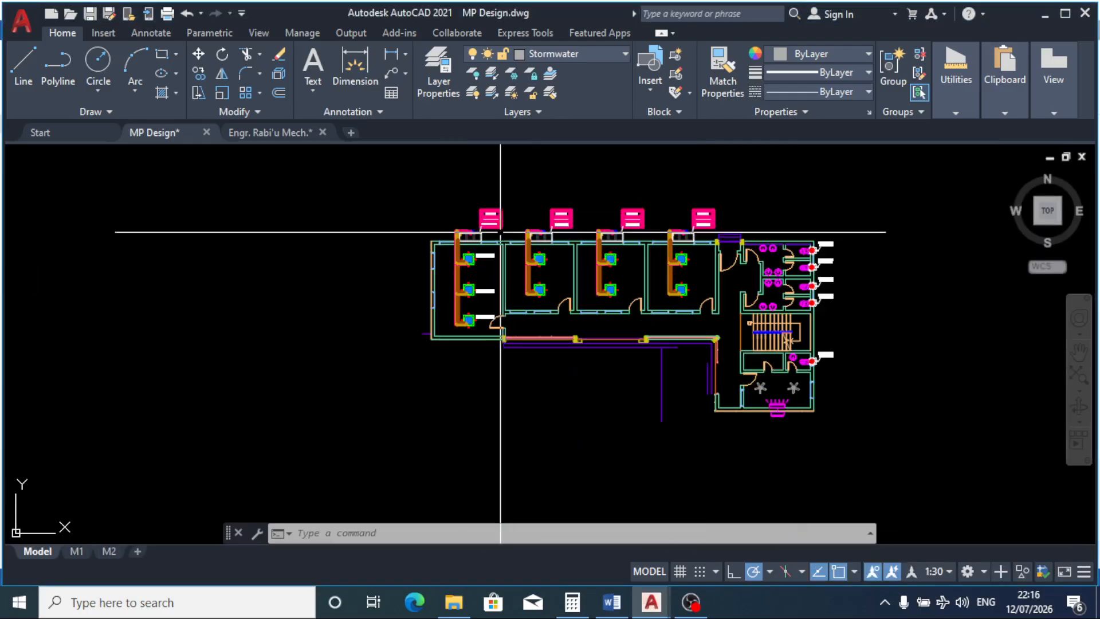
scroll(500, 232, "up", 4)
scroll(469, 191, "up", 2)
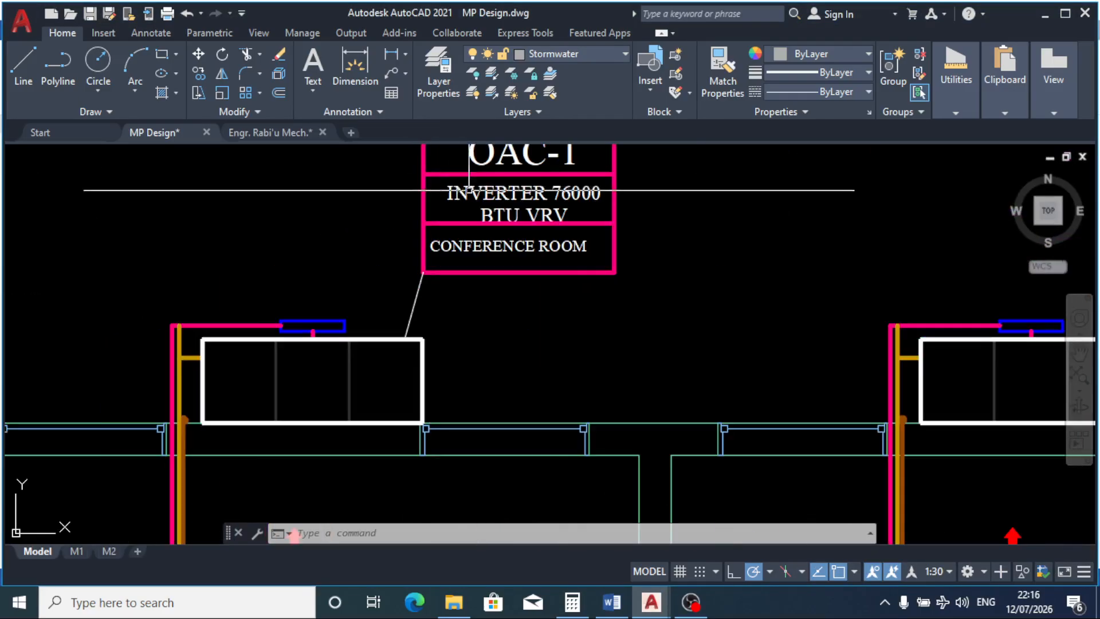
scroll(422, 252, "down", 2)
scroll(414, 241, "down", 2)
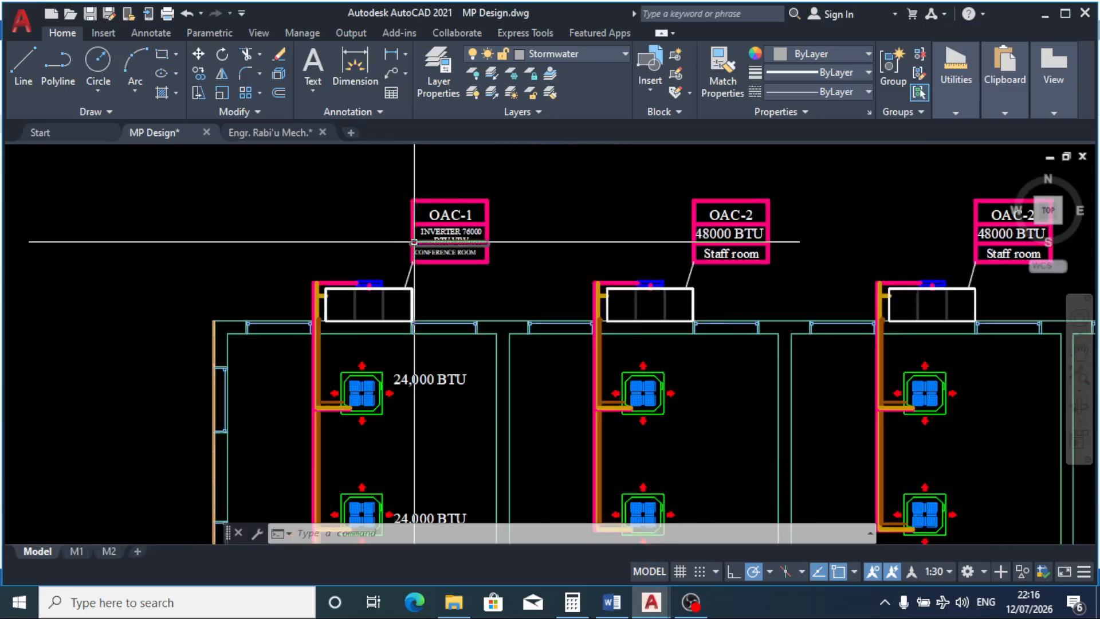
scroll(413, 241, "down", 5)
scroll(501, 293, "up", 2)
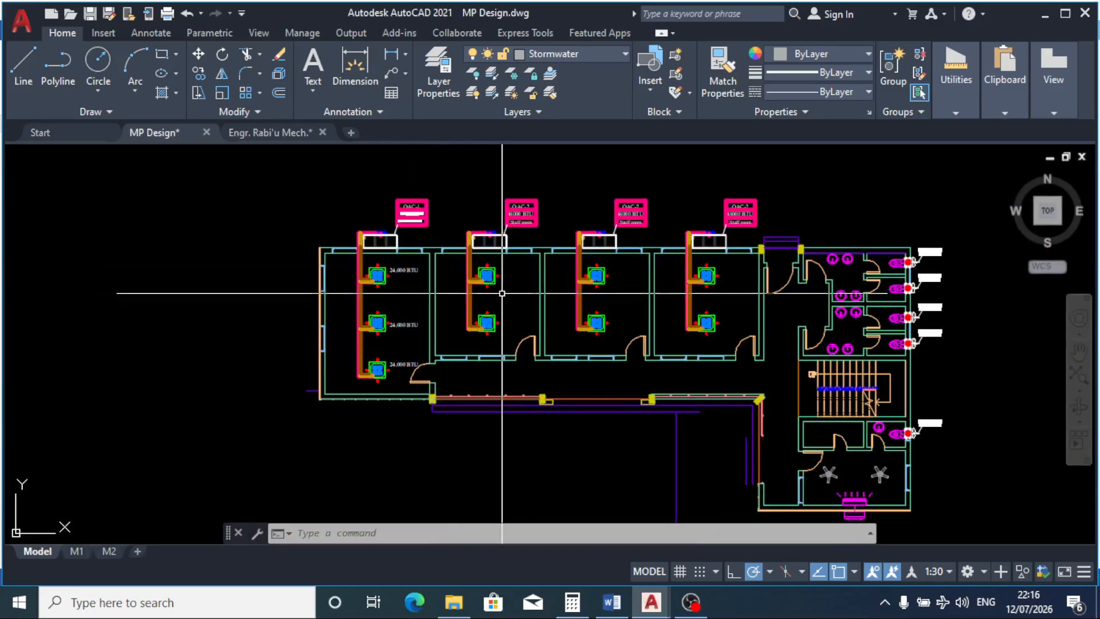
scroll(502, 269, "up", 2)
scroll(497, 280, "down", 2)
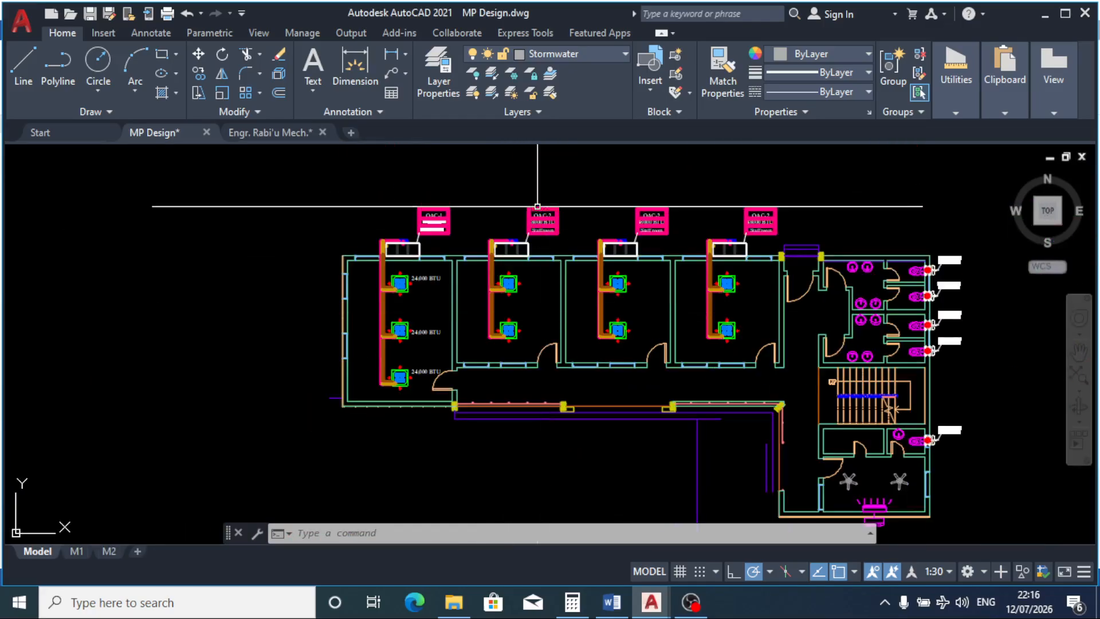
Step: Measure the floor area of the staff room immediately east of the conference room, using its four inner wall corners
scroll(456, 362, "up", 2)
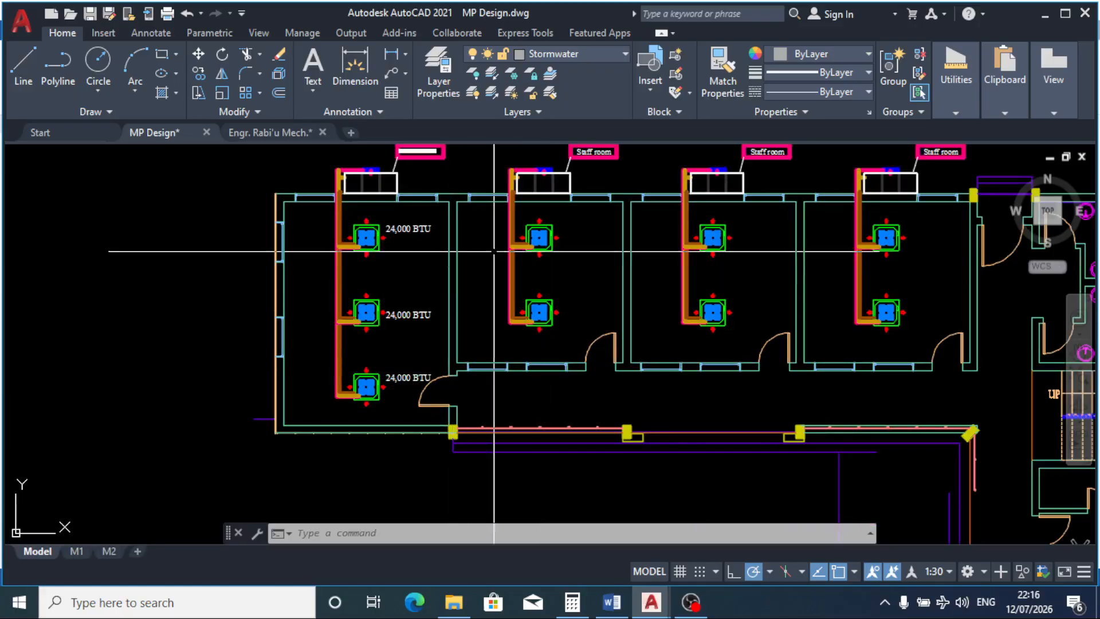
scroll(504, 224, "up", 2)
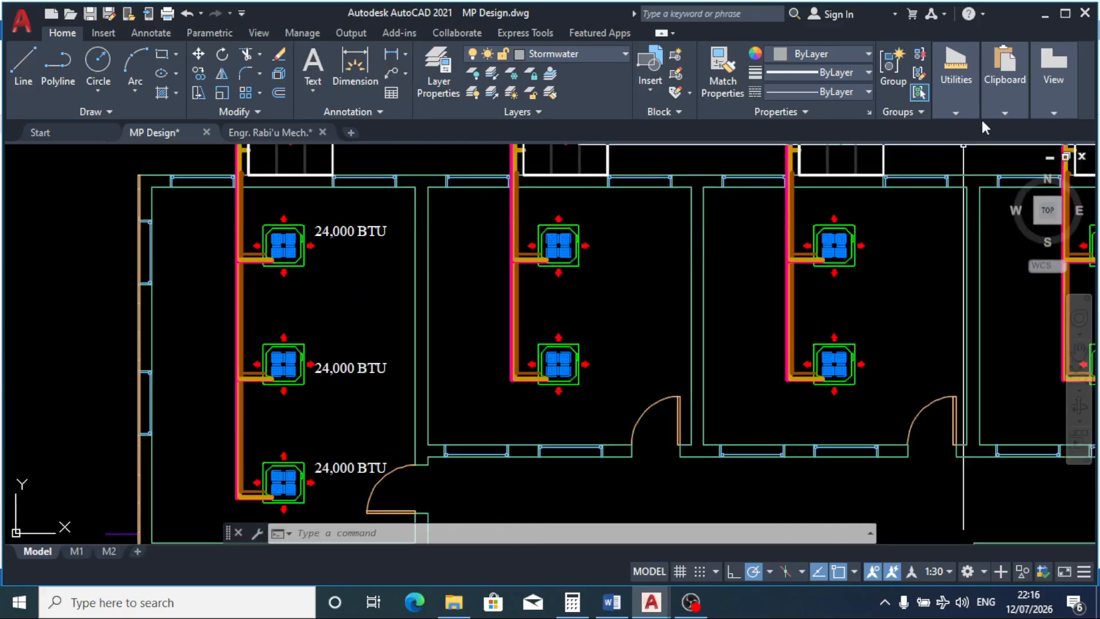
left_click(961, 103)
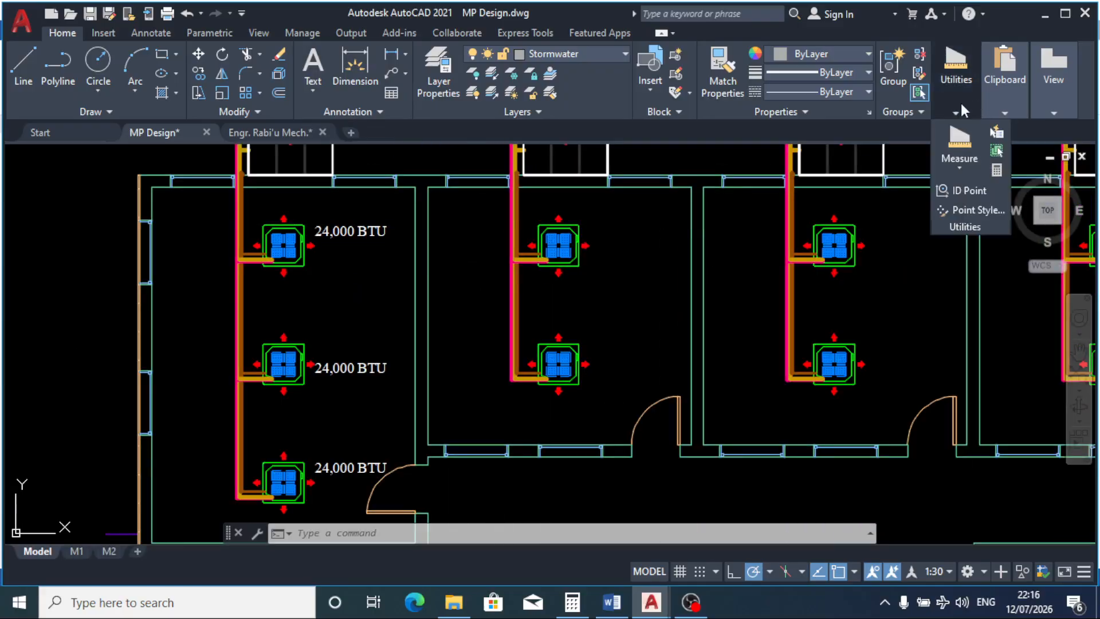
left_click(956, 170)
scroll(422, 184, "up", 4)
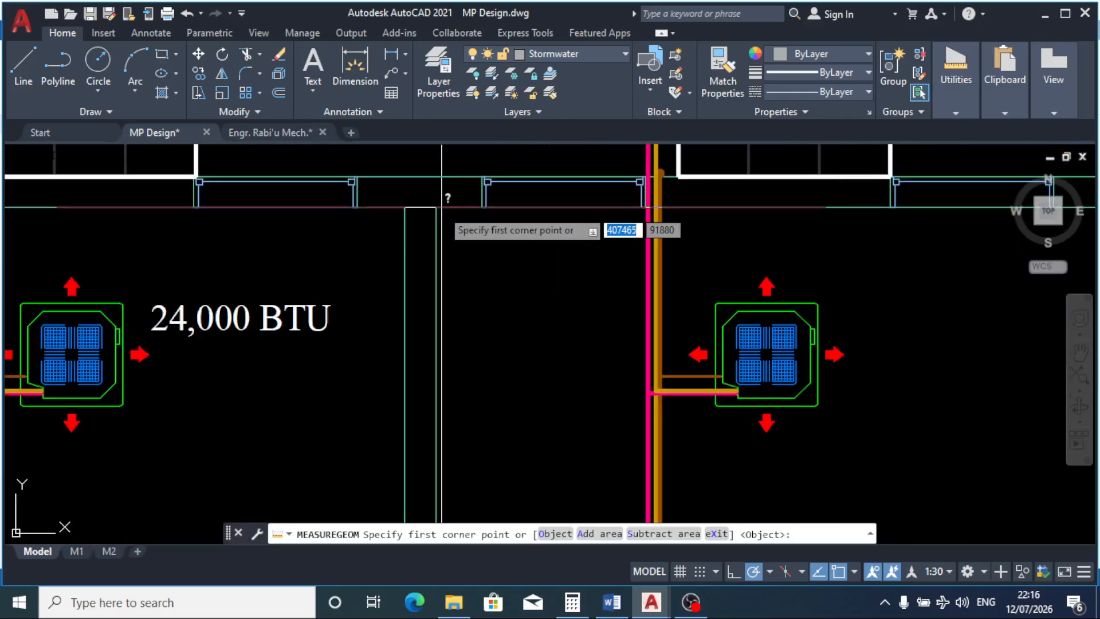
left_click(442, 228)
scroll(494, 239, "down", 4)
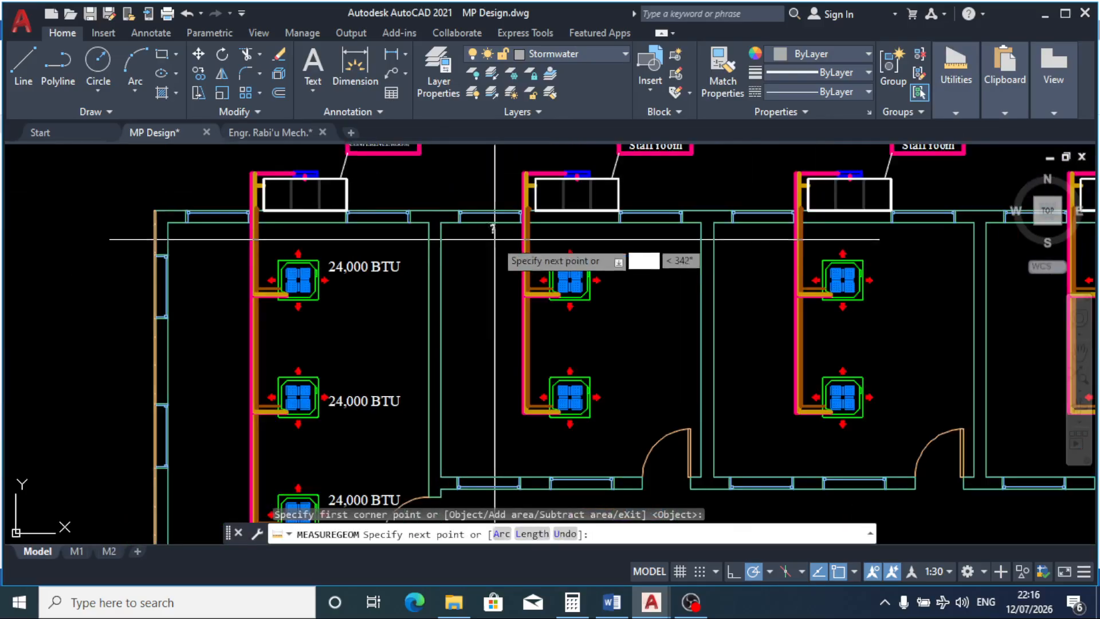
scroll(716, 209, "up", 2)
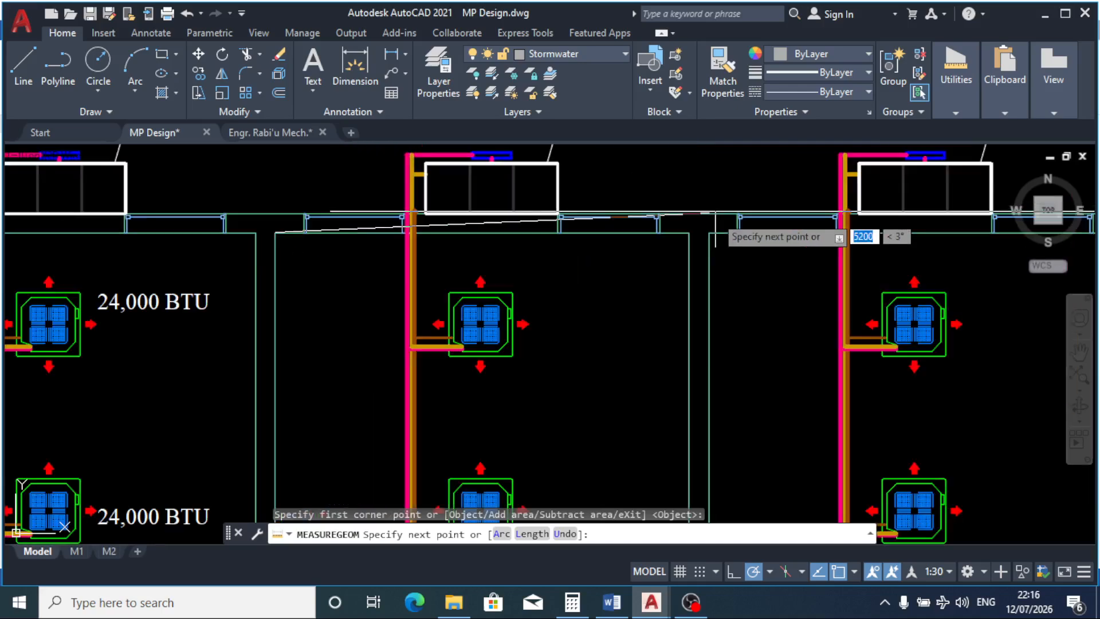
left_click(689, 233)
scroll(690, 234, "down", 2)
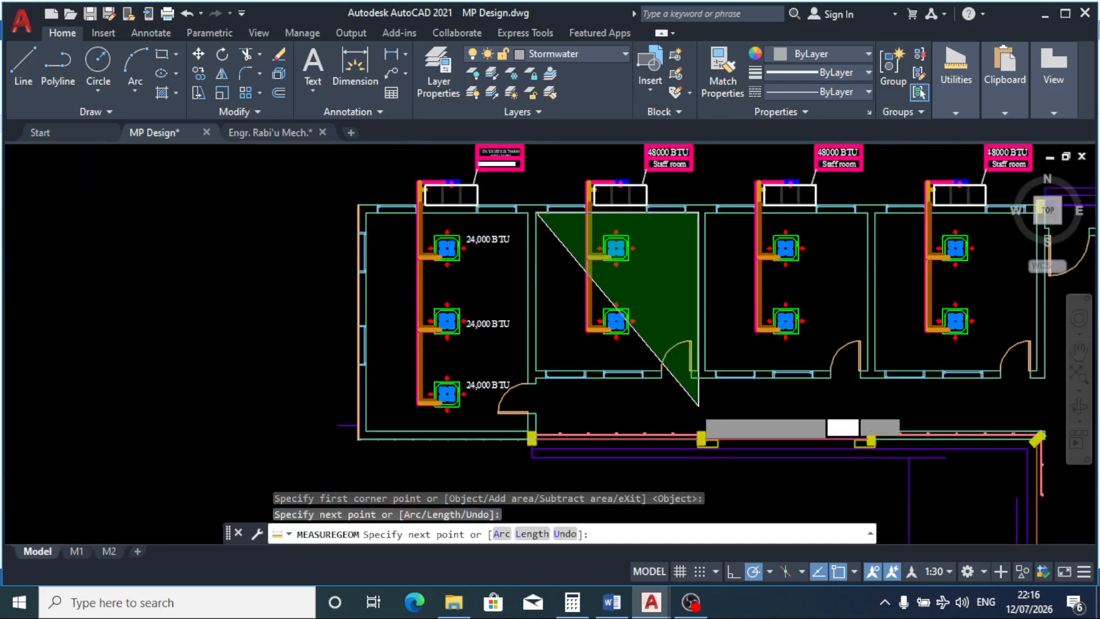
scroll(702, 372, "up", 6)
left_click(698, 370)
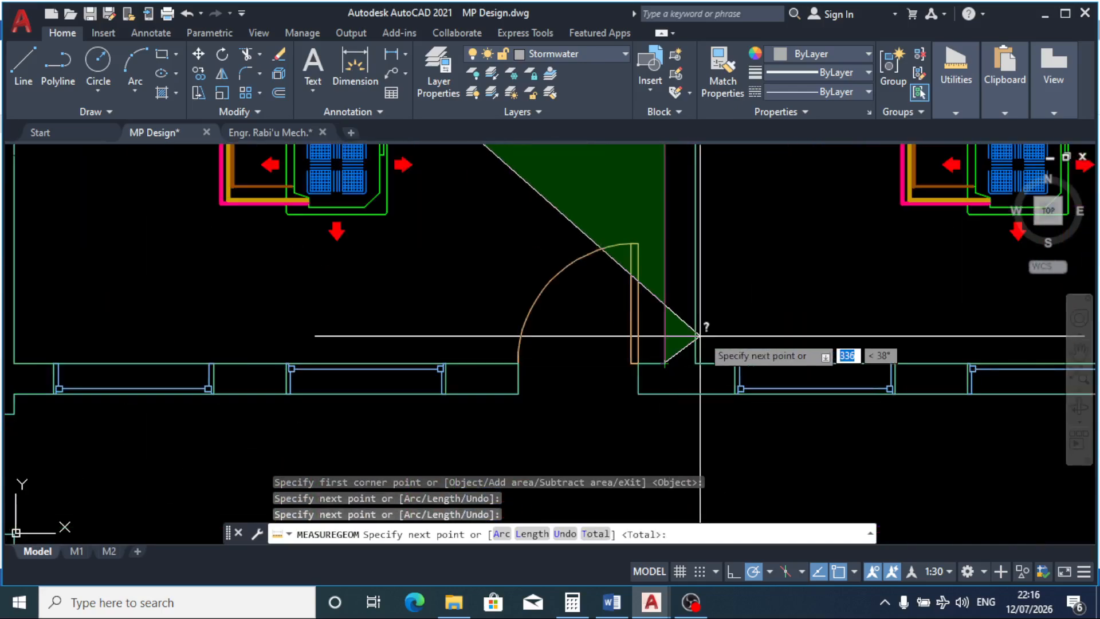
scroll(702, 337, "down", 8)
scroll(621, 310, "up", 5)
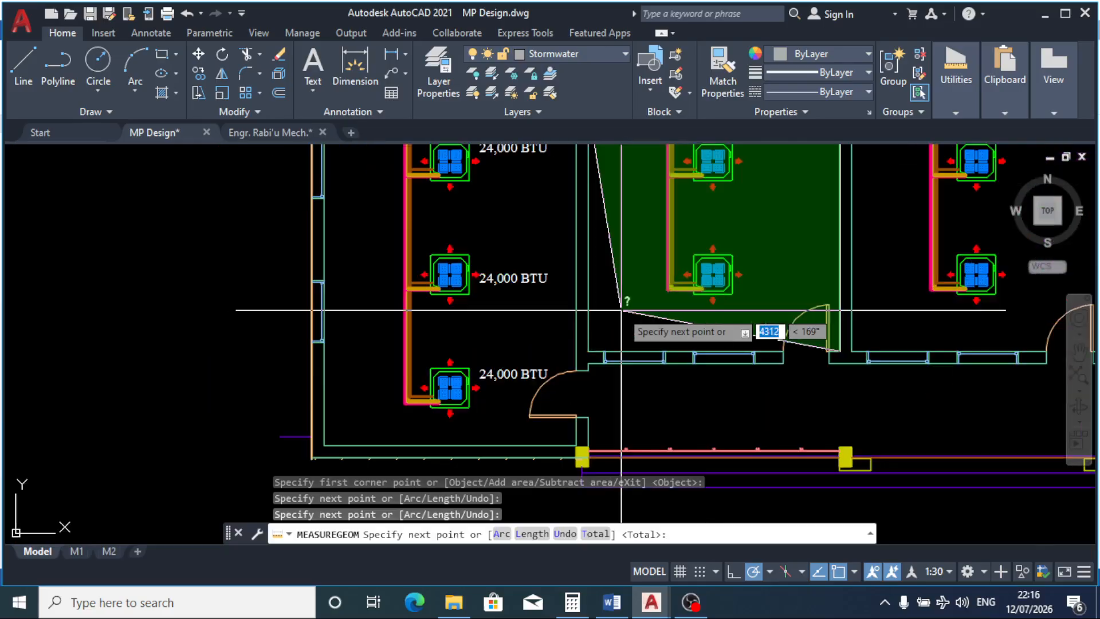
scroll(594, 335, "up", 4)
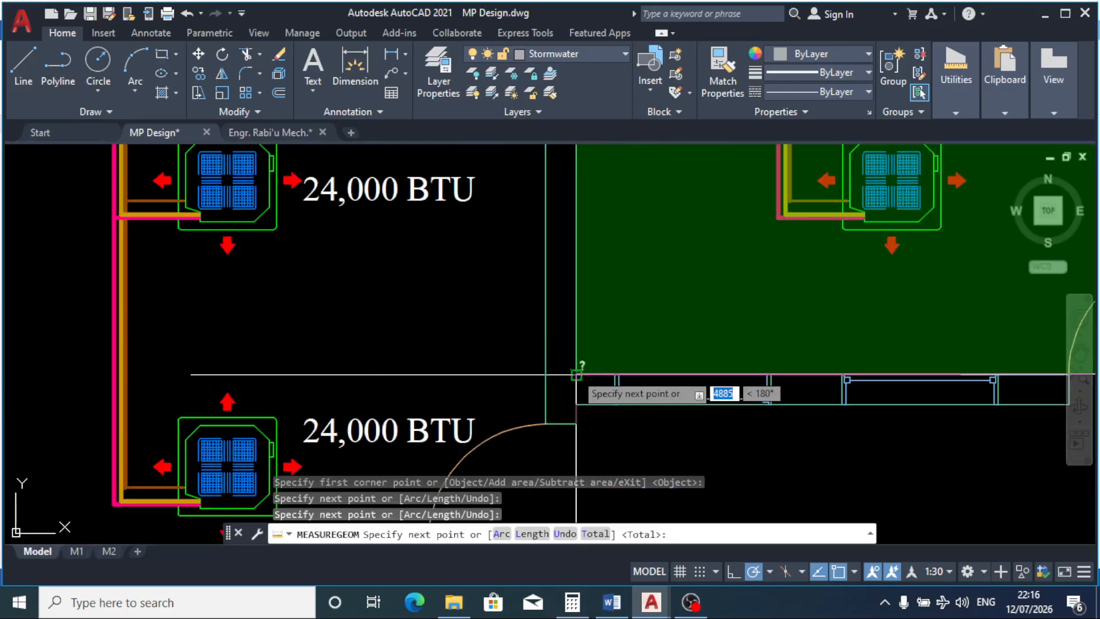
left_click(576, 375)
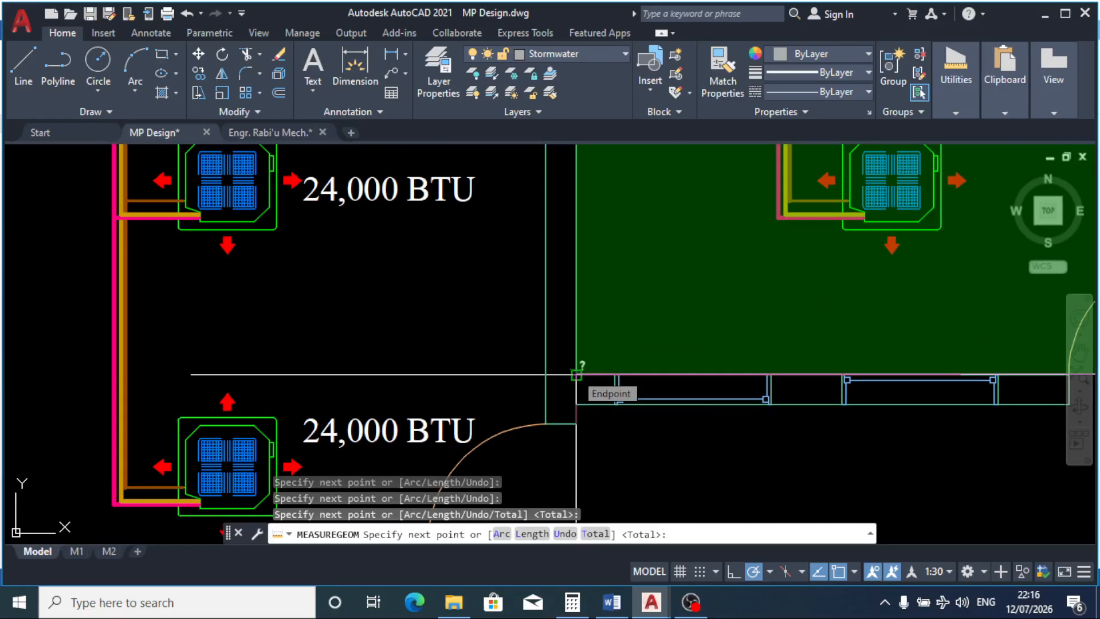
key("Return")
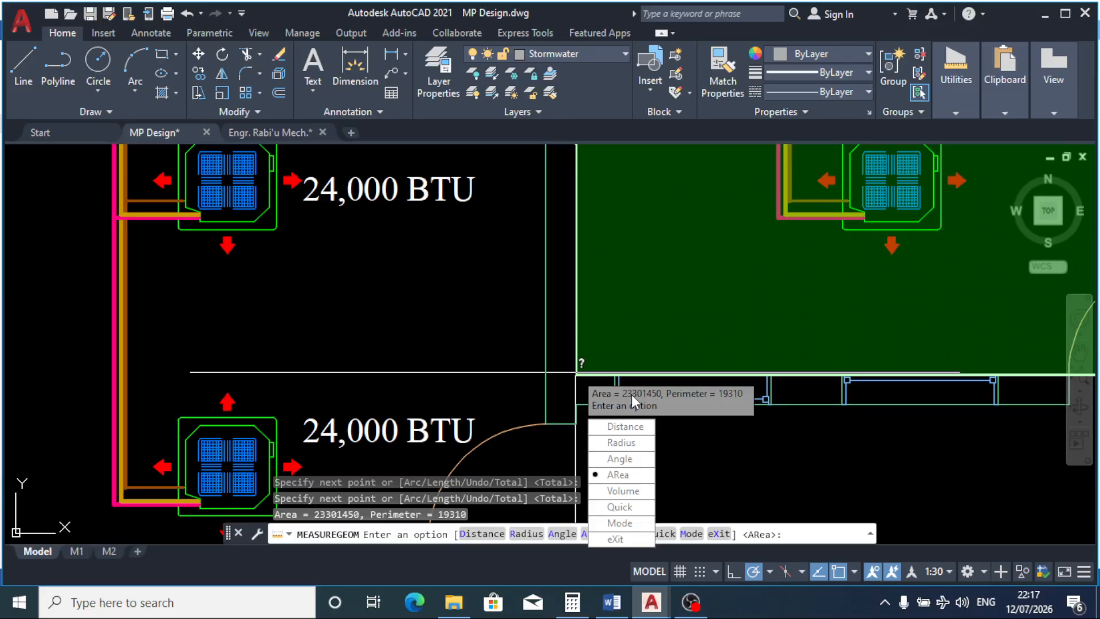
key("Escape")
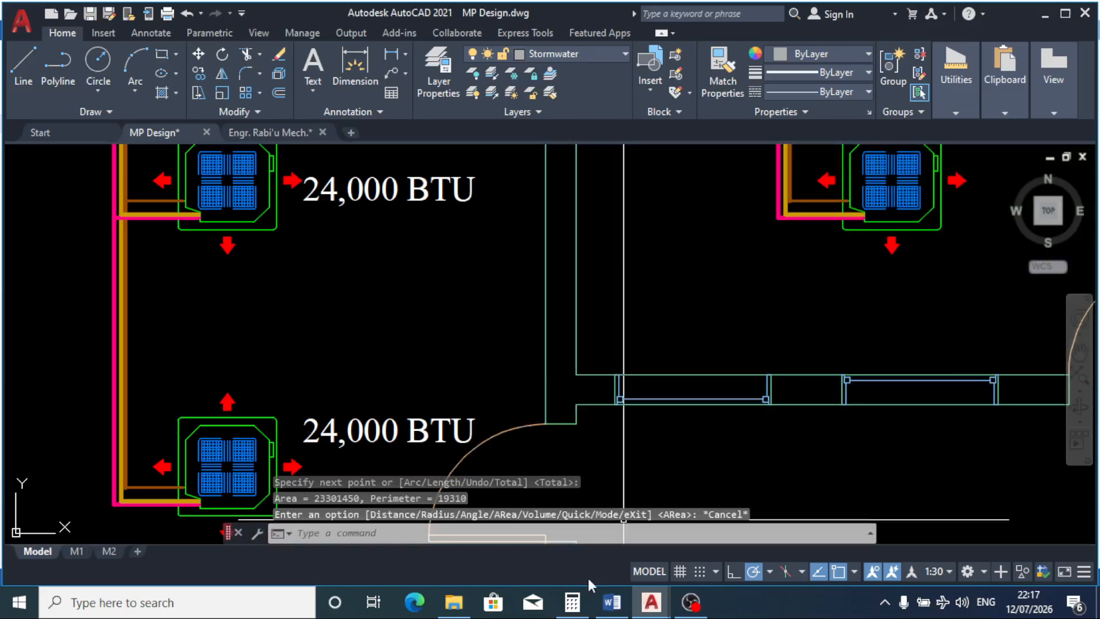
Step: Switch to Calculator and multiply the measured room area, 23.30, by 1785 to get the cooling load
left_click(571, 601)
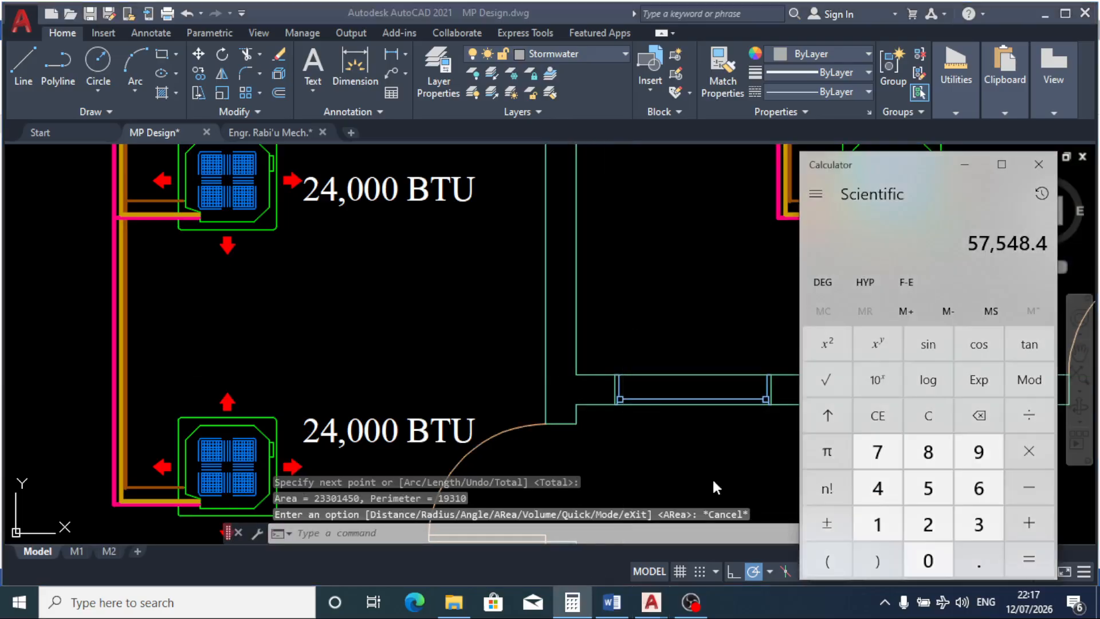
left_click(937, 413)
left_click(927, 524)
left_click(968, 522)
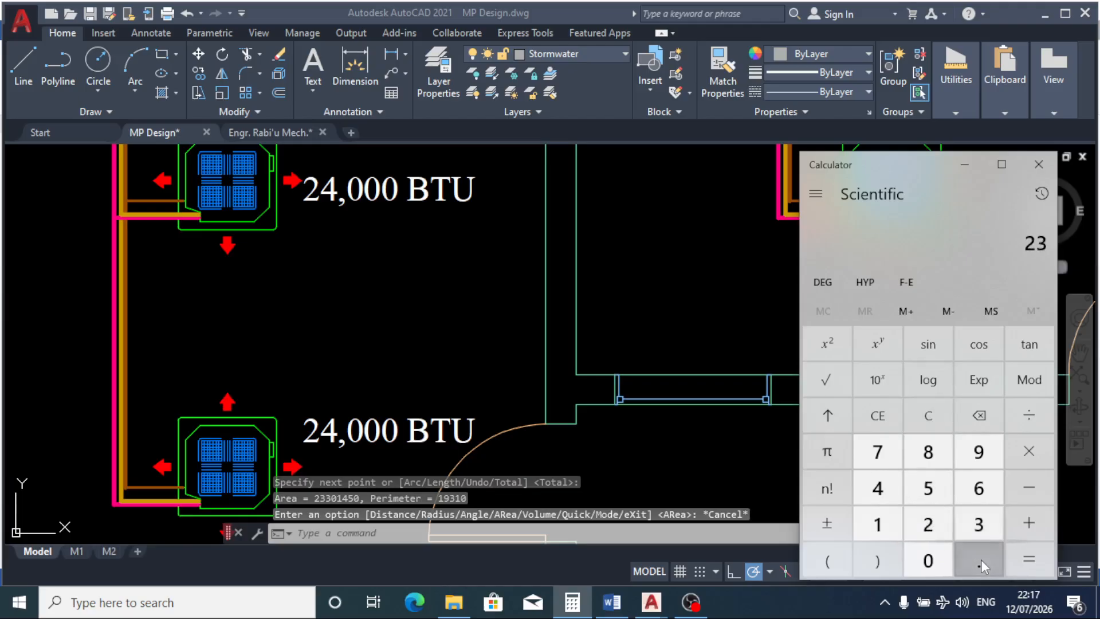
left_click(980, 560)
left_click(974, 523)
left_click(928, 563)
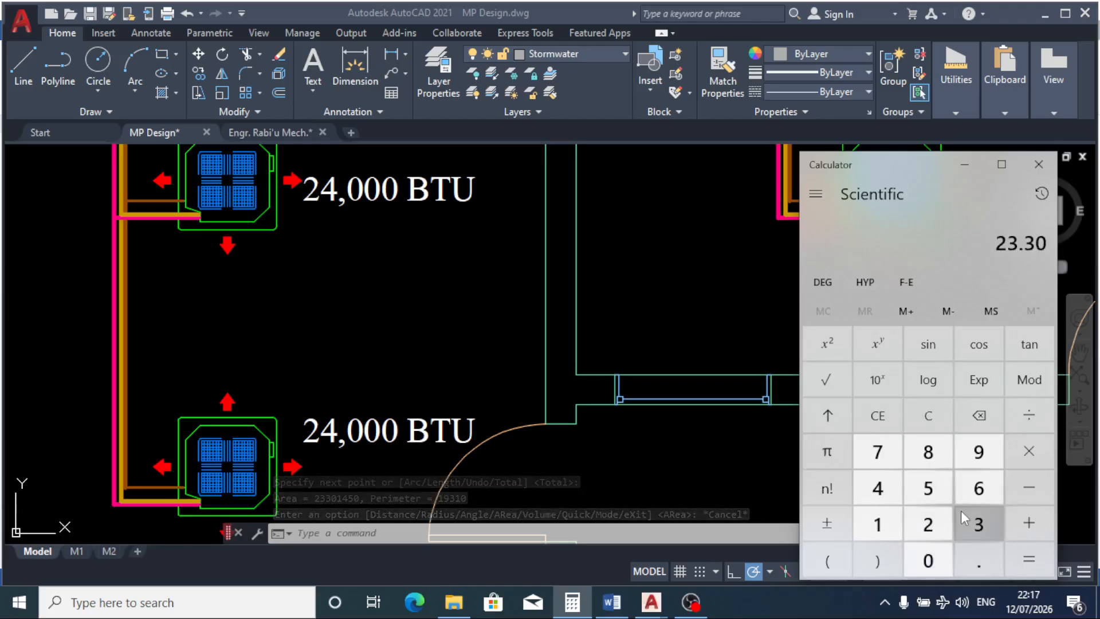
left_click(1027, 452)
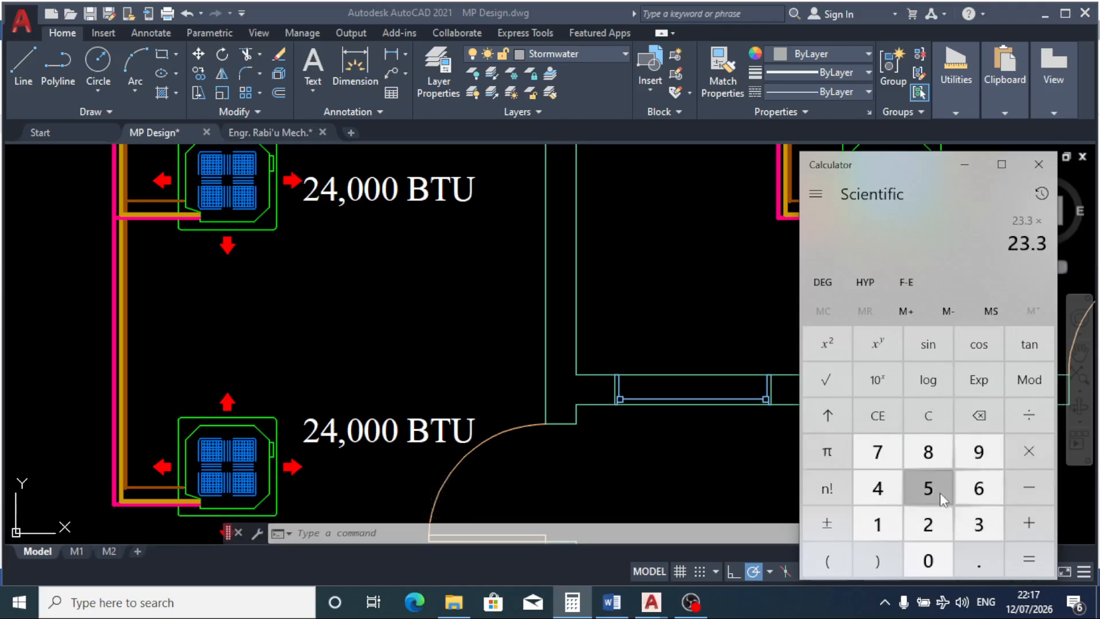
left_click(877, 523)
left_click(876, 454)
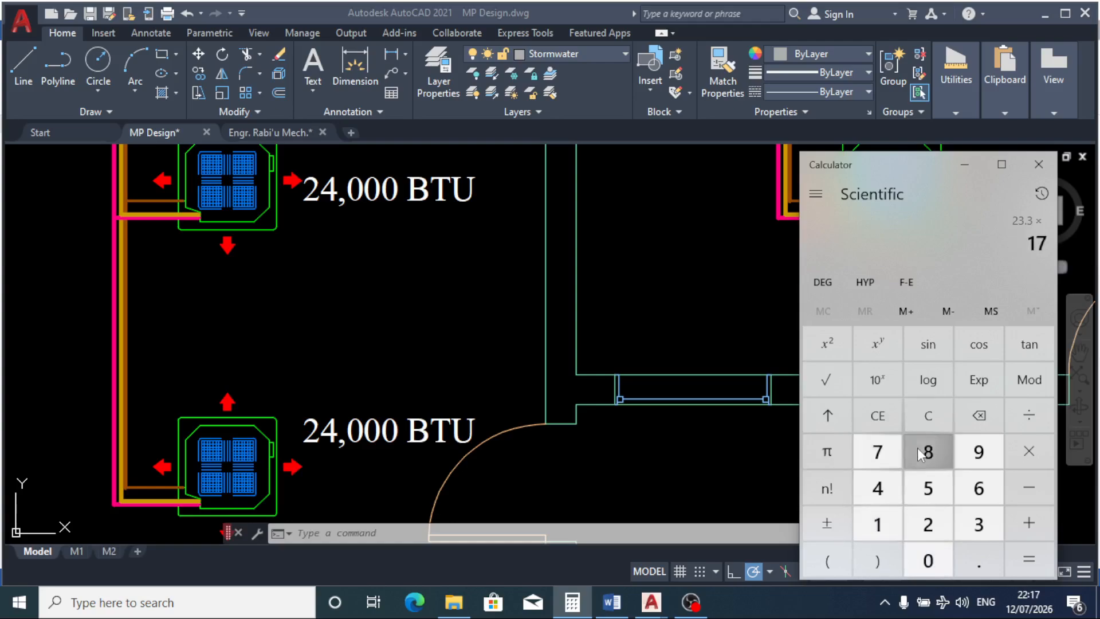
left_click(922, 450)
left_click(930, 485)
left_click(1026, 562)
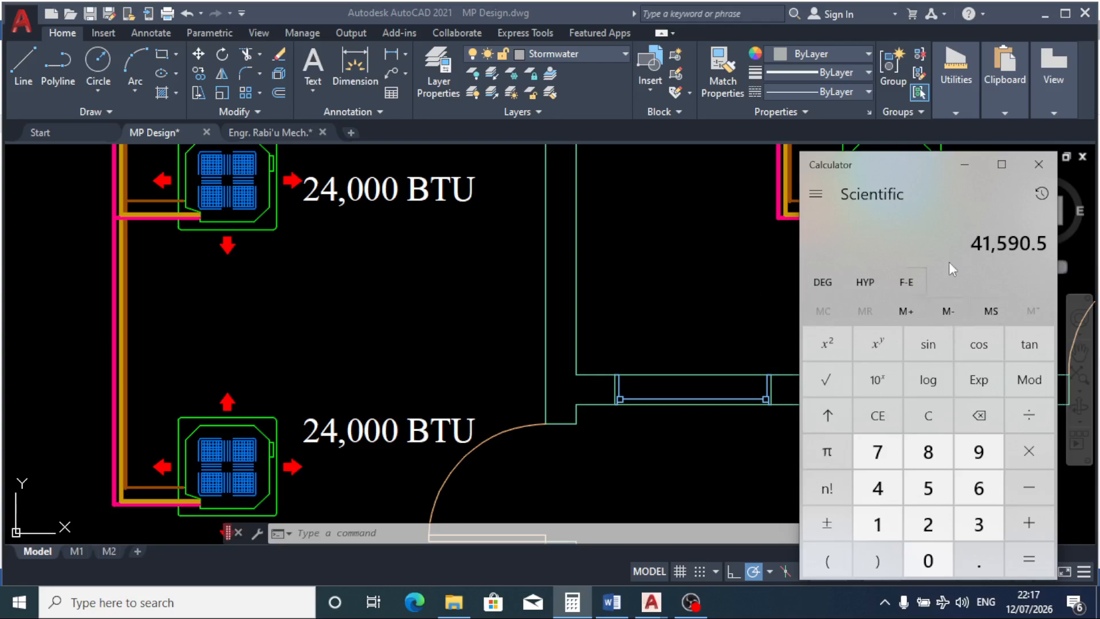
Step: Back in AutoCAD, set the capacity in the OAC-2 label next to the conference room's label to 38000 BTU
left_click(747, 274)
scroll(670, 338, "down", 8)
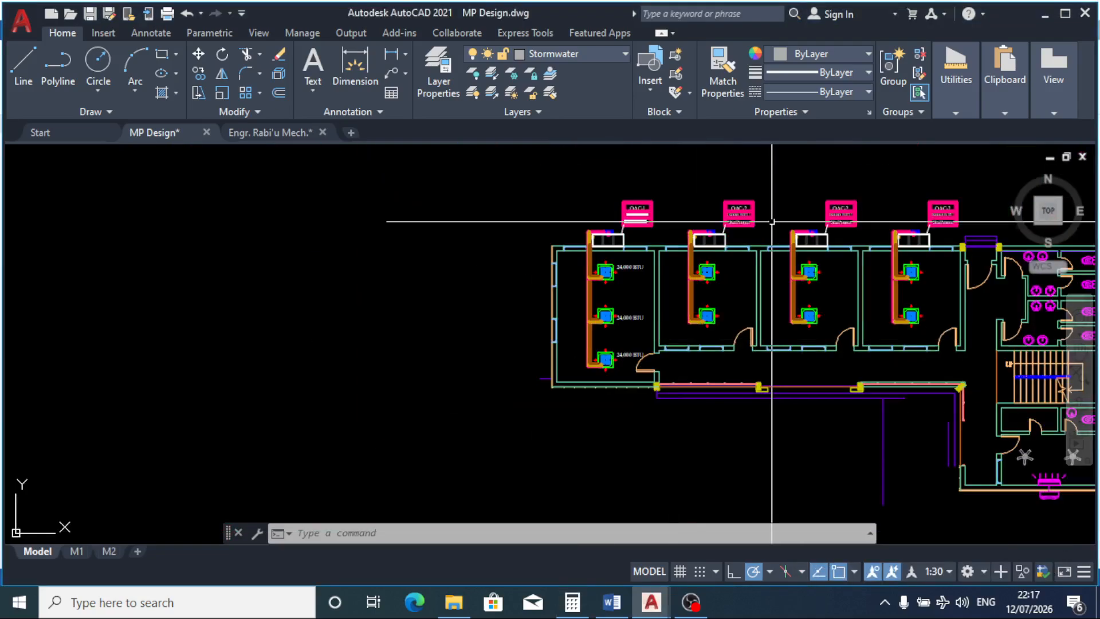
scroll(771, 222, "up", 8)
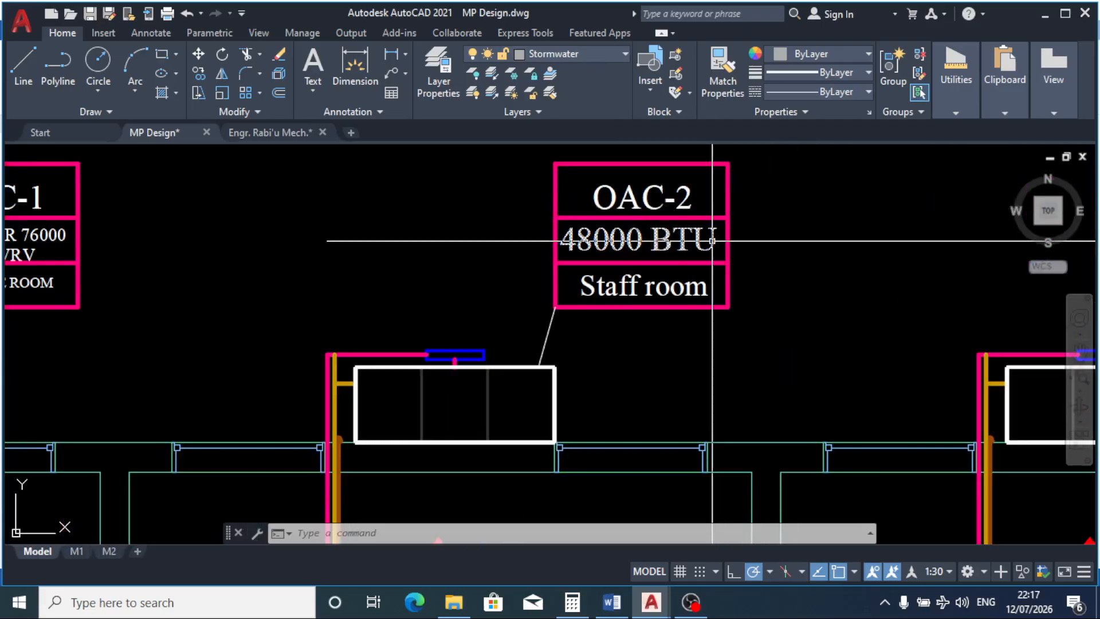
double_click(712, 240)
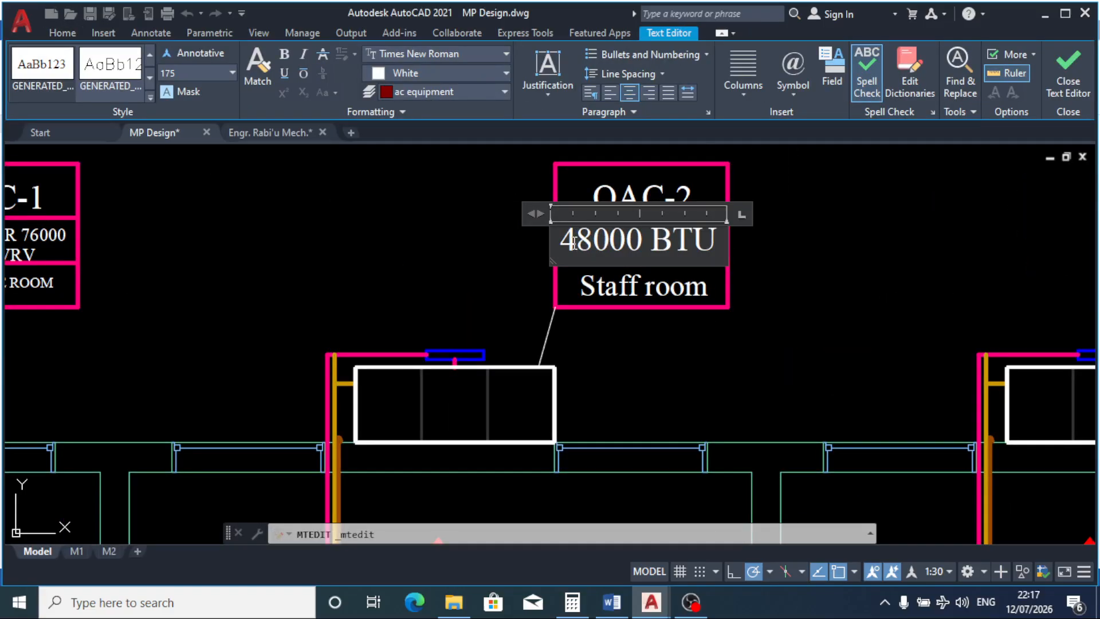
left_click(573, 244)
key("BackSpace")
type("3")
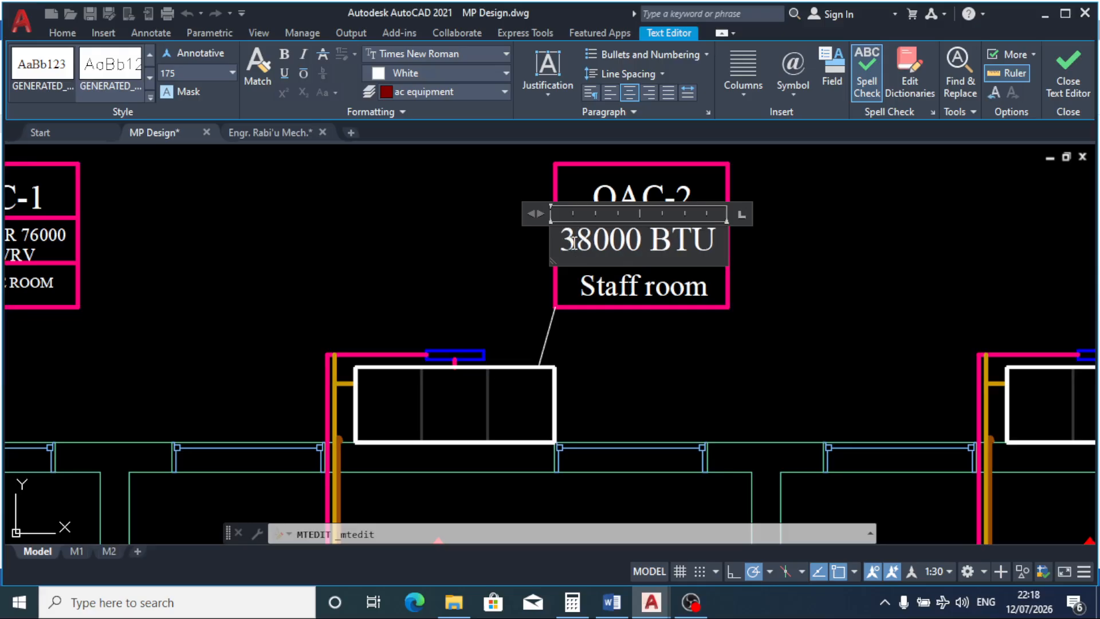
left_click(645, 290)
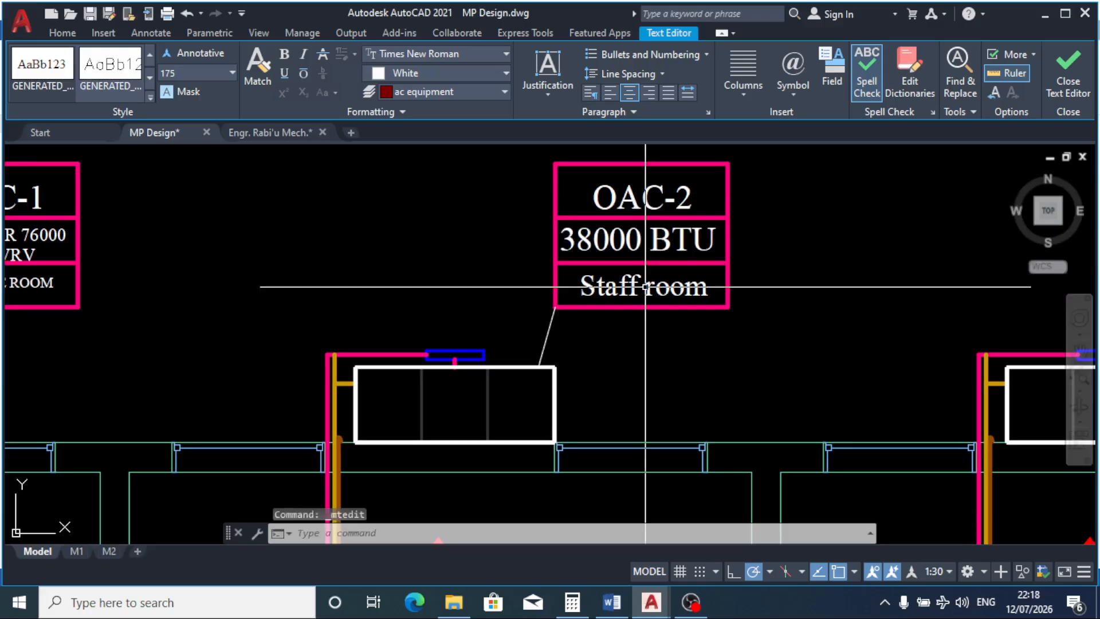
Step: Change the room name in the same OAC-2 label to "Class room"
double_click(641, 286)
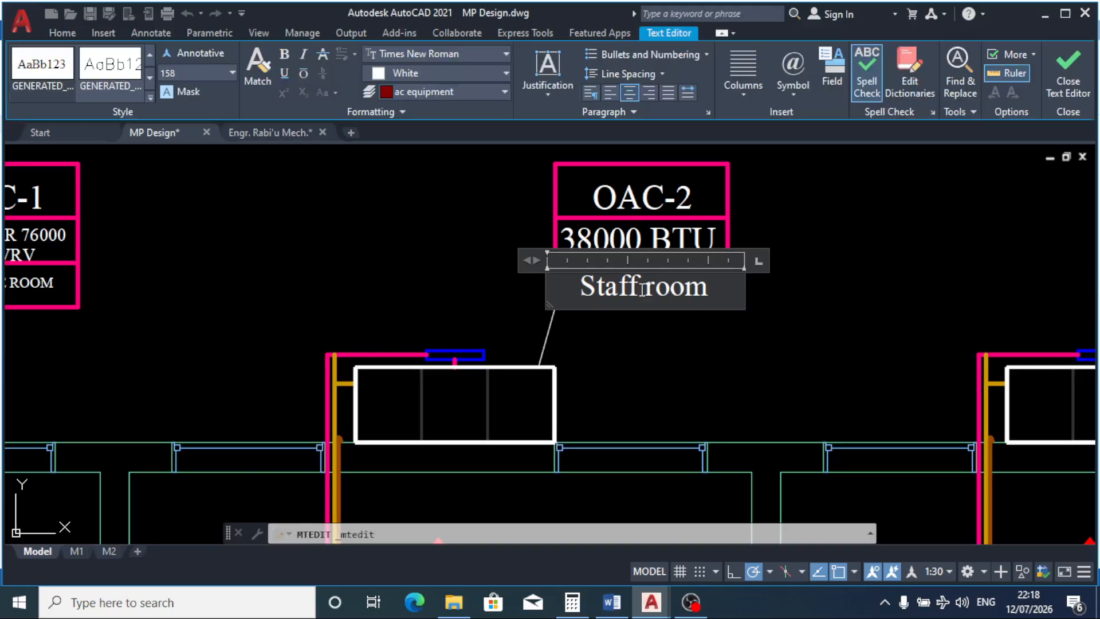
key("BackSpace")
key("BackSpace")
key("BackSpace")
key("BackSpace")
key("BackSpace")
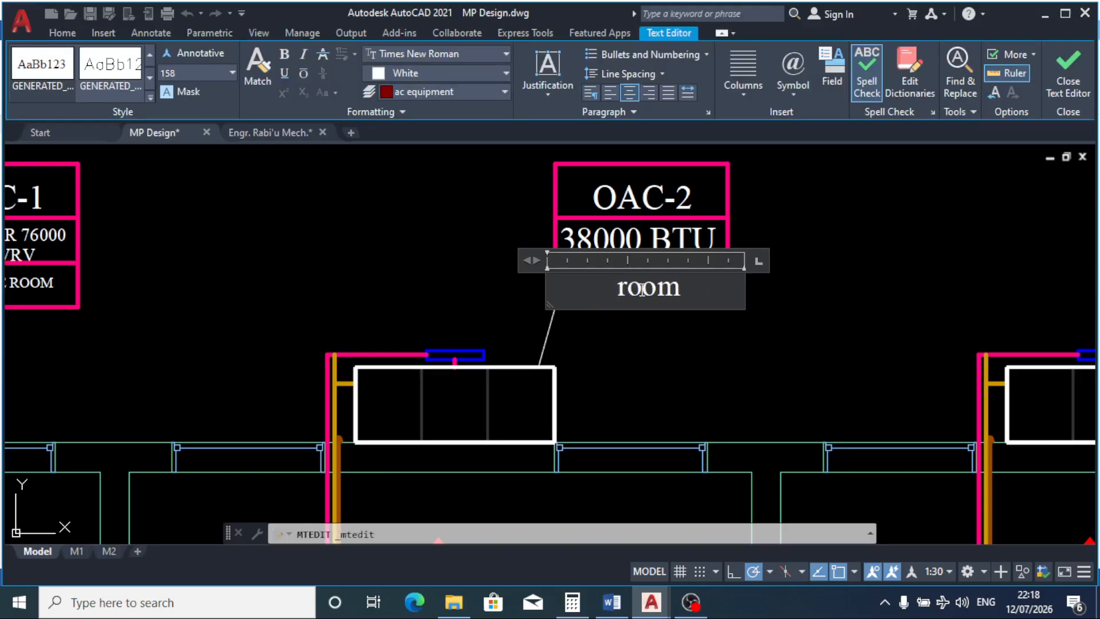
type("Class")
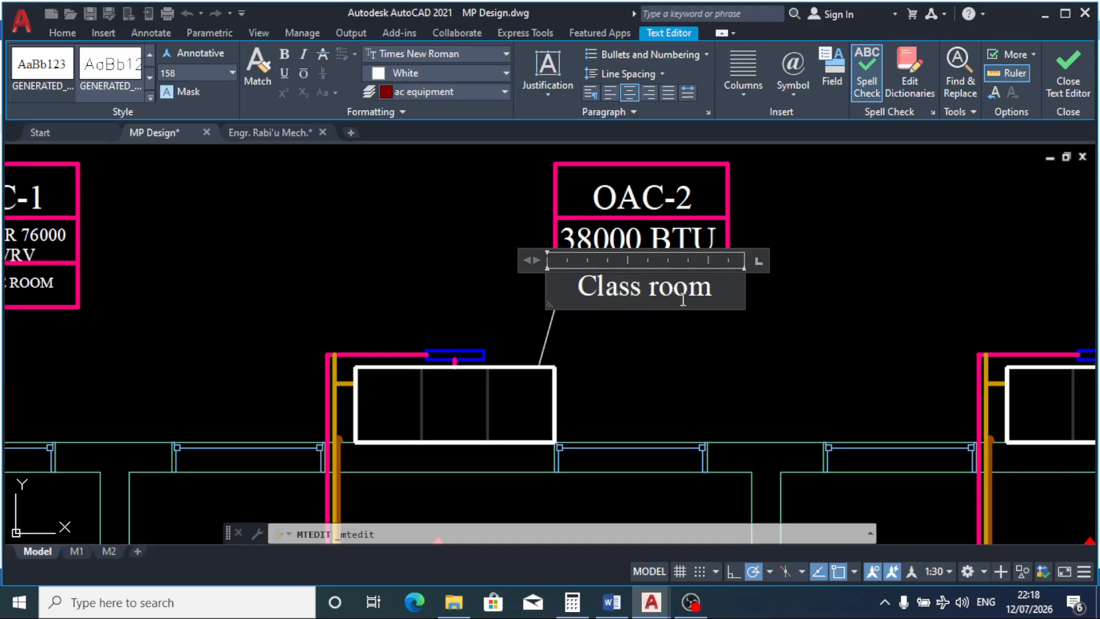
left_click(690, 349)
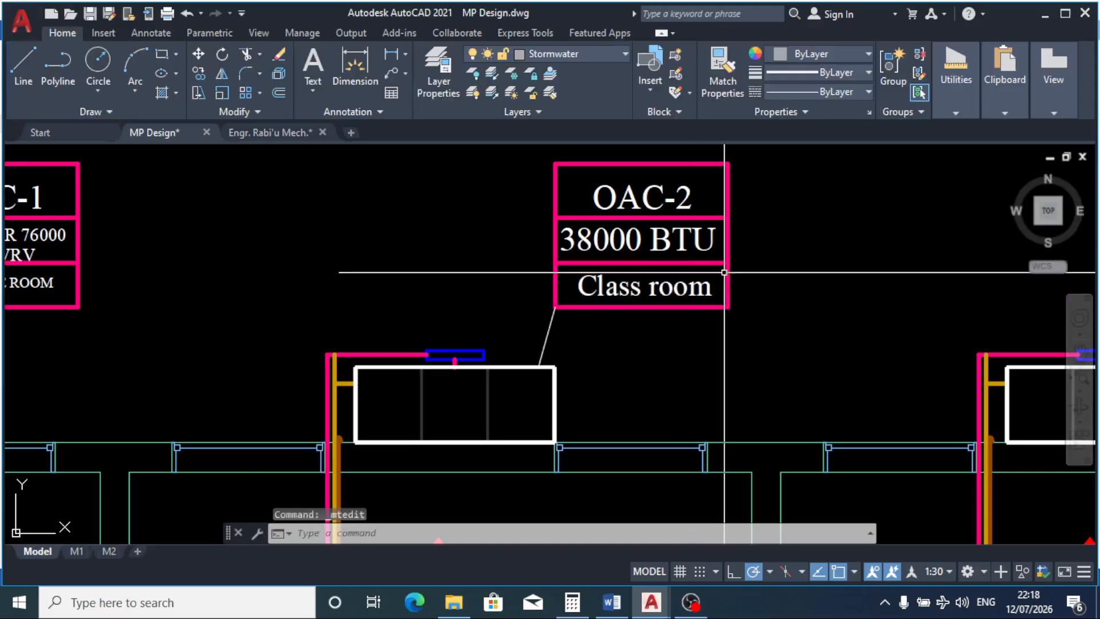
Step: Add a second line reading "VRV" below the 38000 BTU text in the upper plan's first OAC-2 label
scroll(679, 206, "down", 4)
scroll(676, 197, "down", 4)
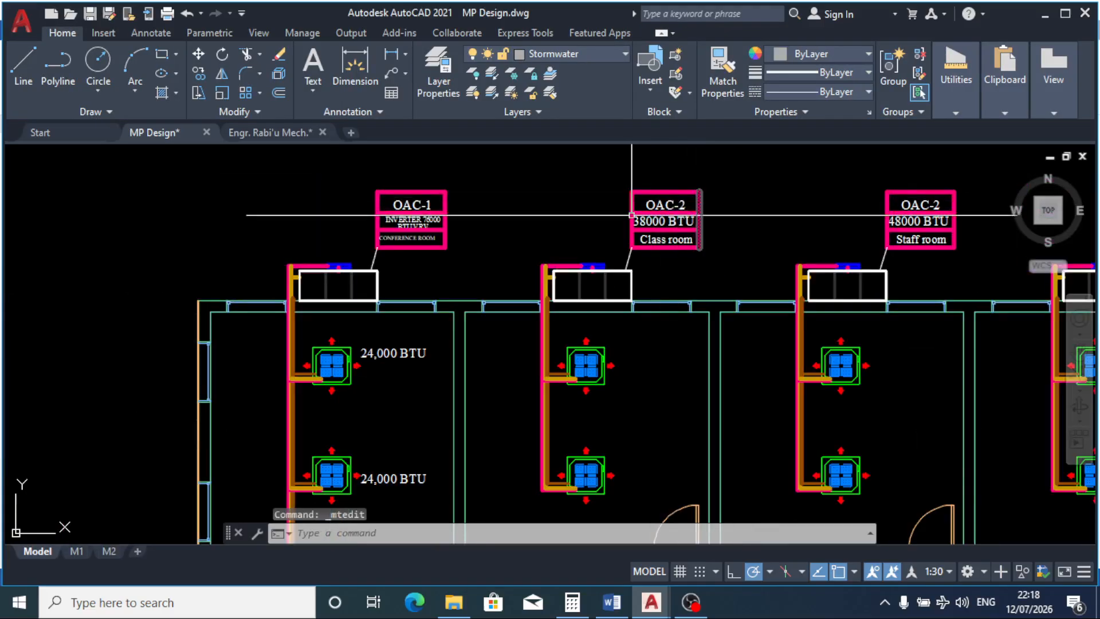
scroll(639, 264, "down", 2)
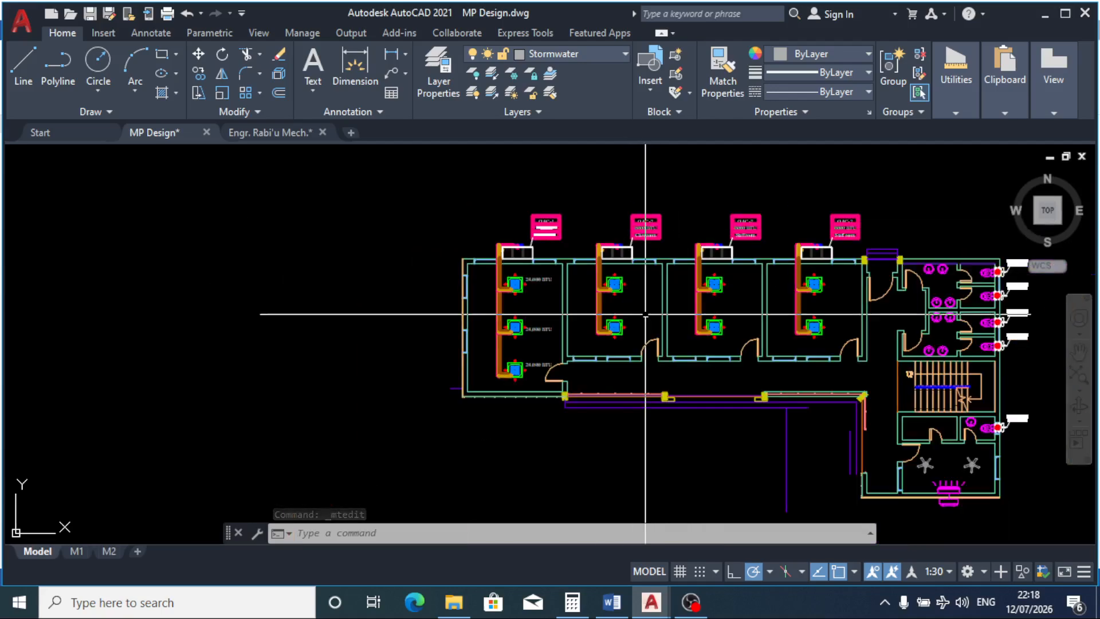
scroll(645, 314, "up", 2)
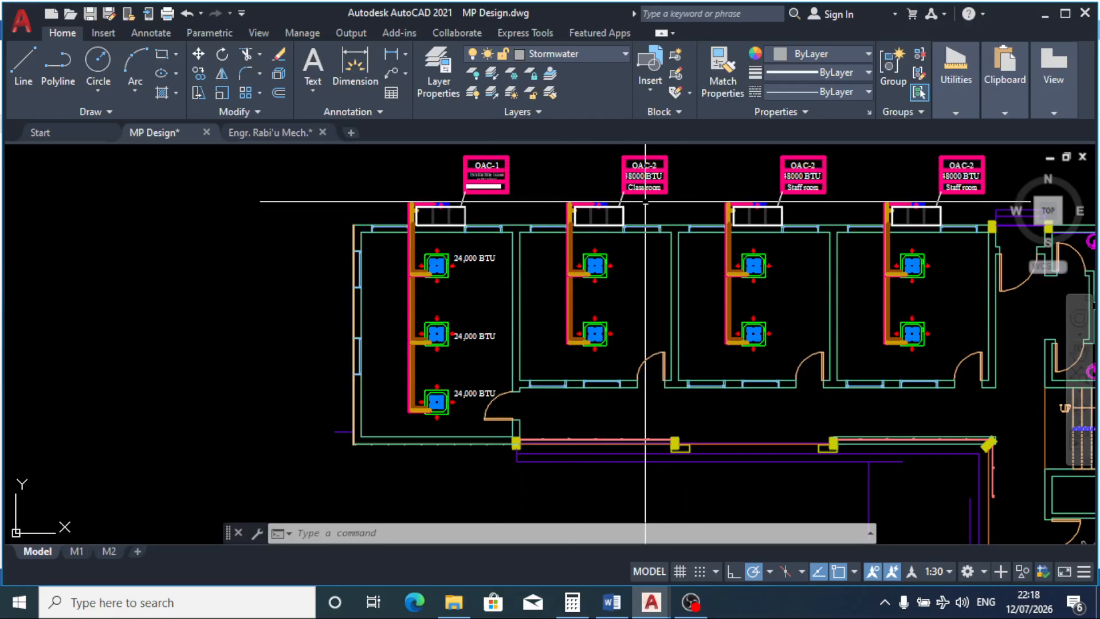
scroll(641, 152, "up", 2)
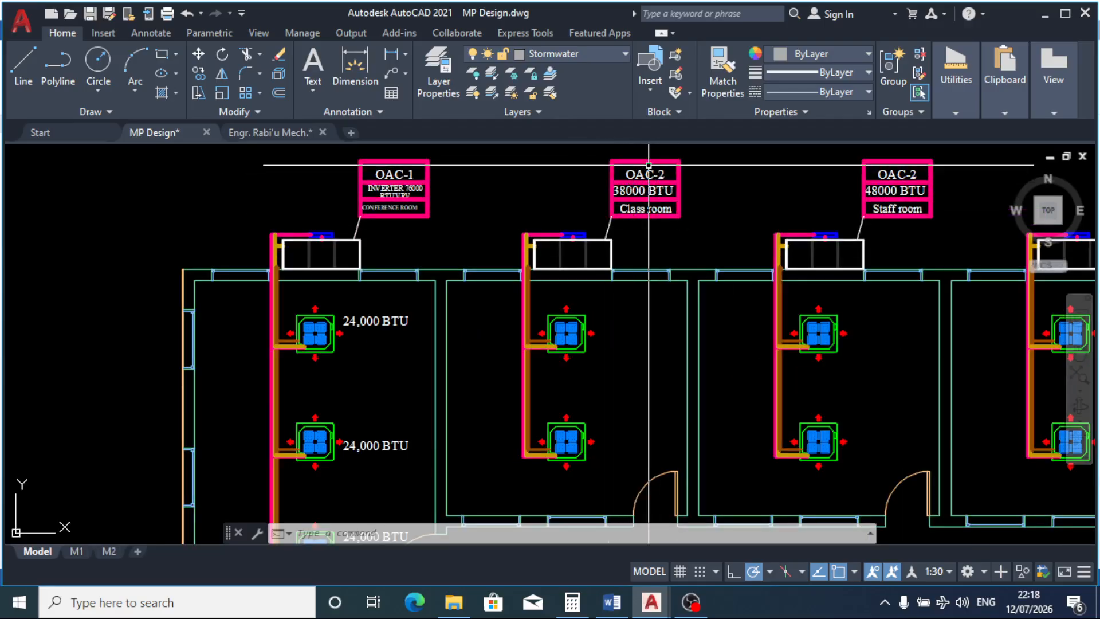
scroll(658, 169, "up", 5)
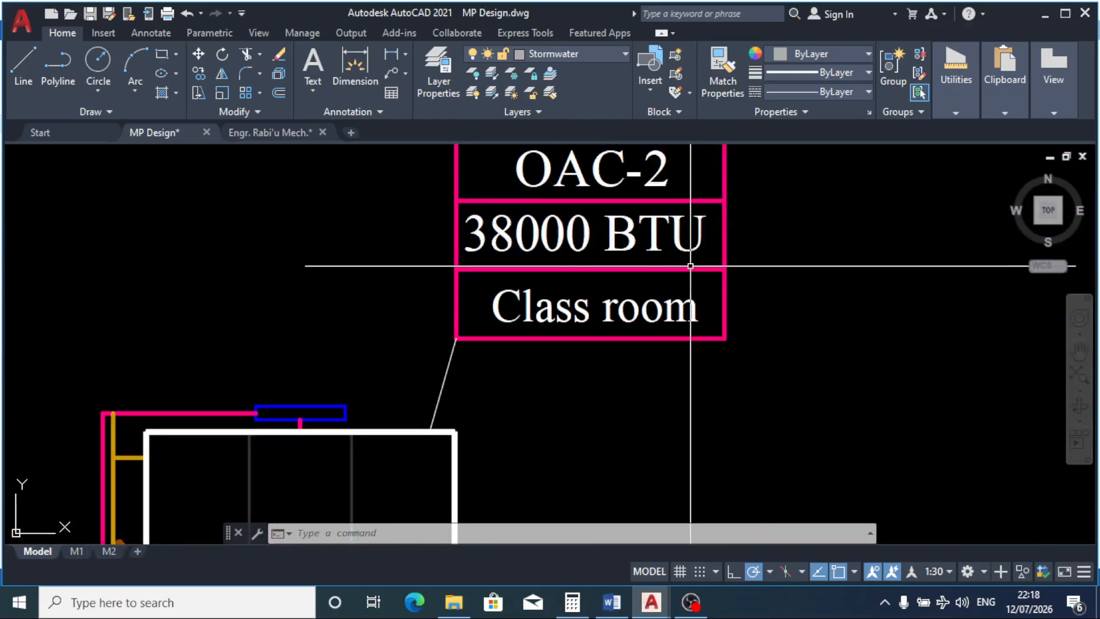
double_click(699, 247)
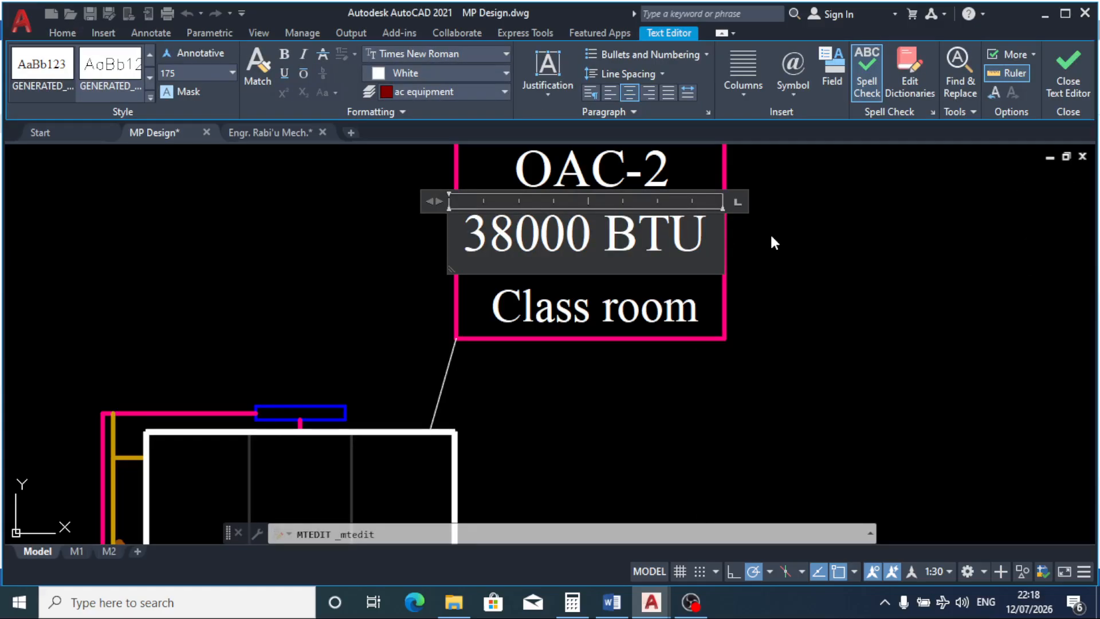
key("Return")
type("VRV")
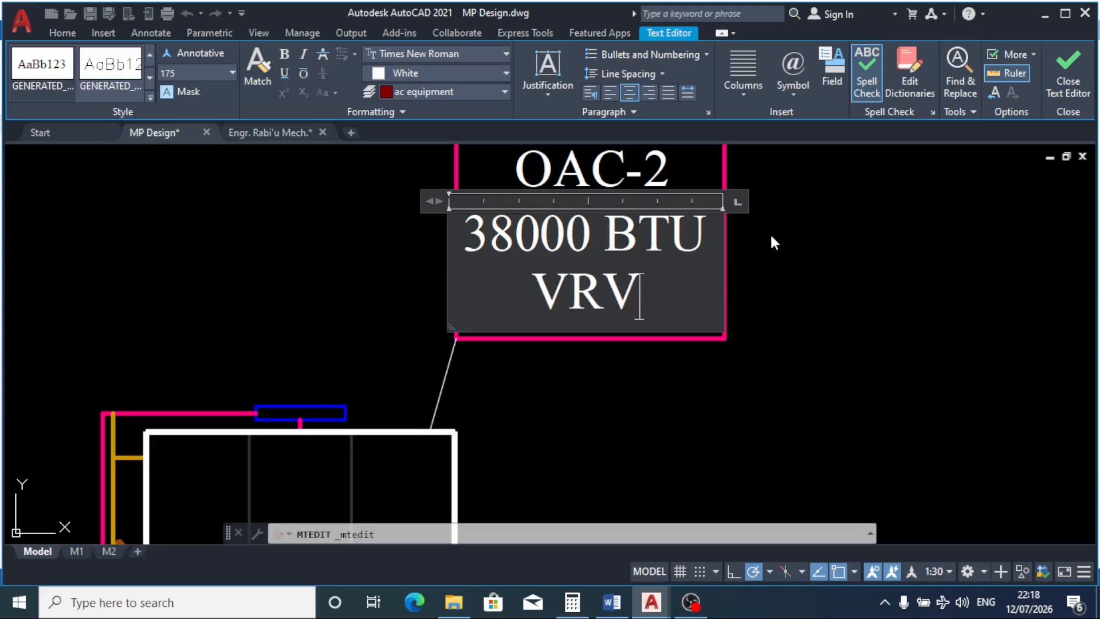
left_click(799, 274)
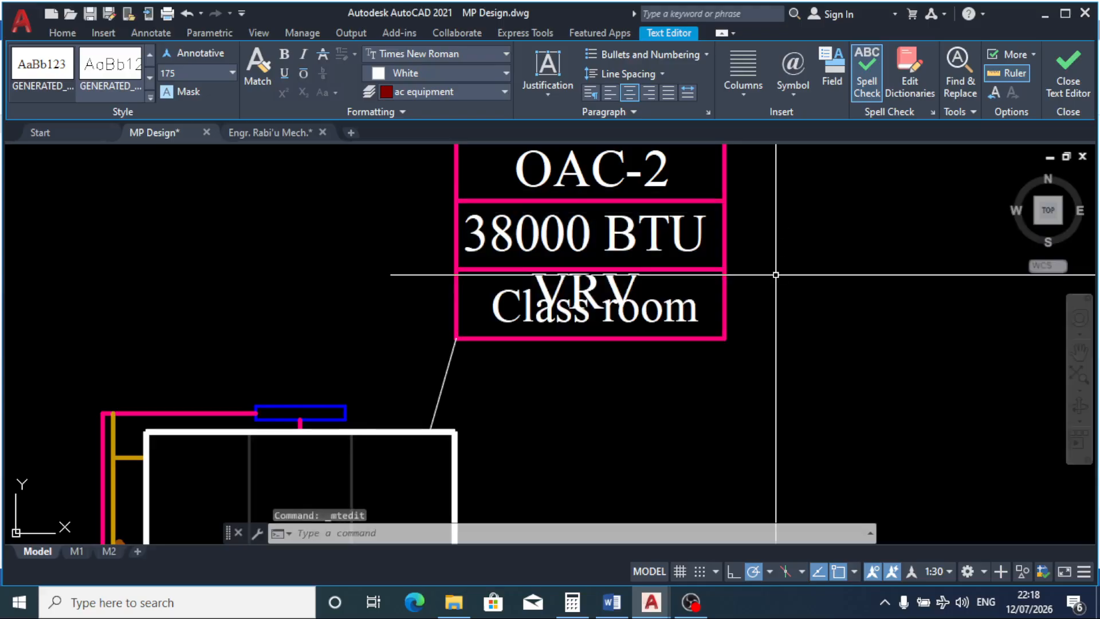
Step: Delete the 38000 BTU VRV and Class room texts from the upper plan's first OAC-2 label
left_click(623, 231)
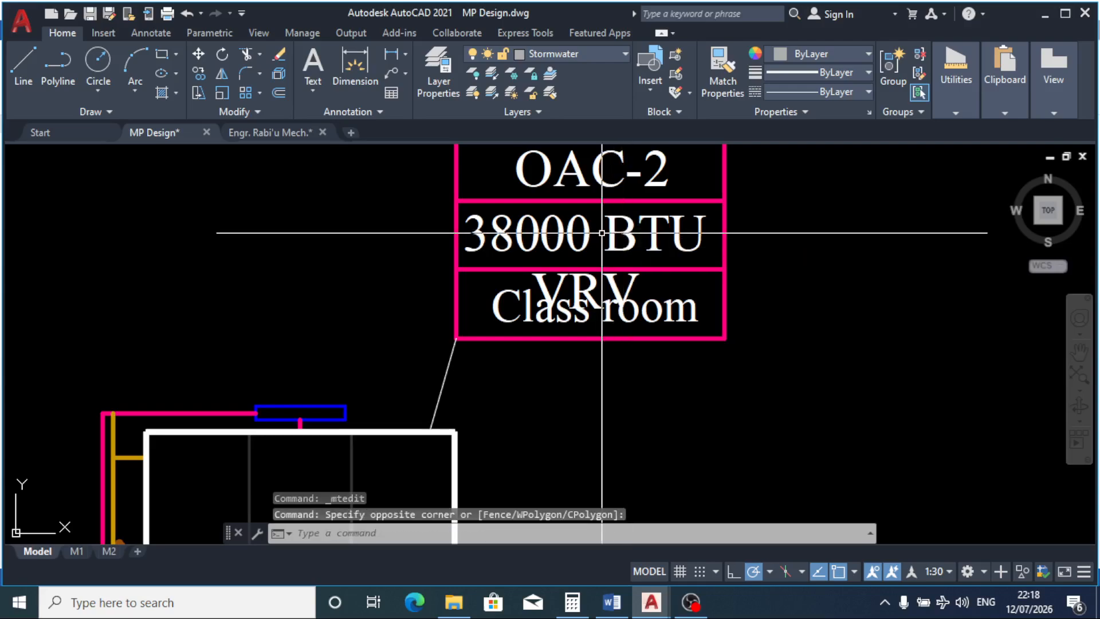
left_click(614, 230)
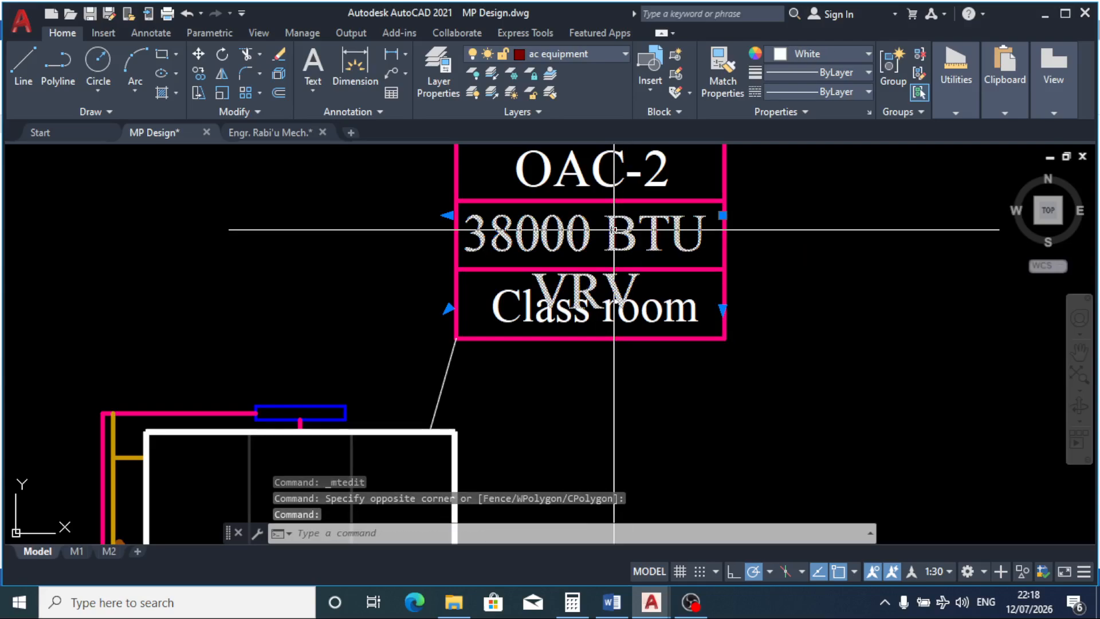
left_click(677, 316)
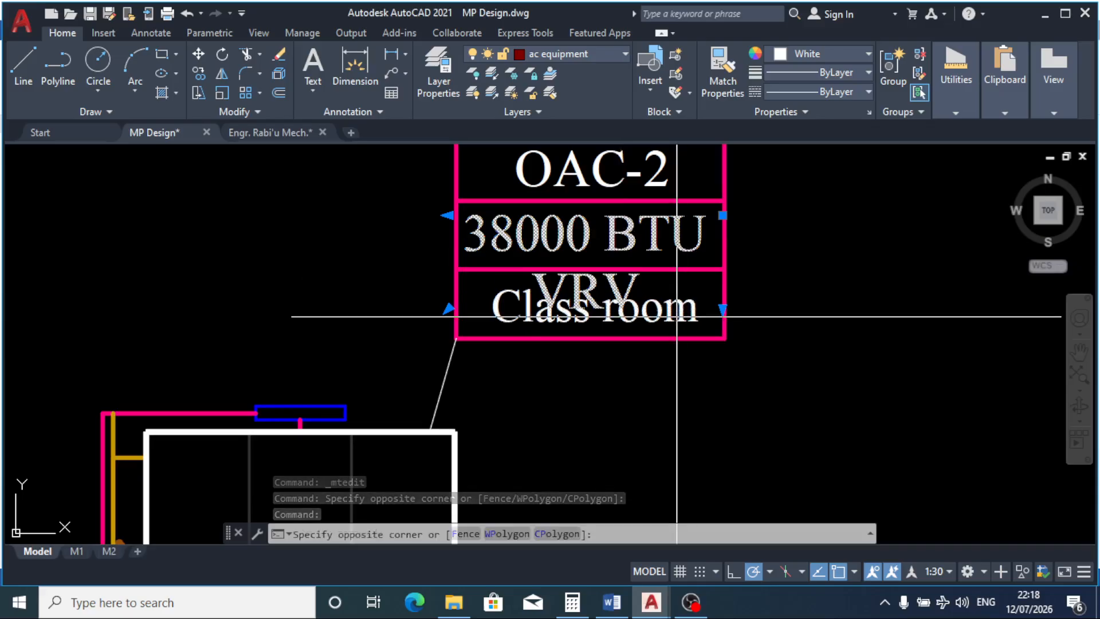
left_click(636, 290)
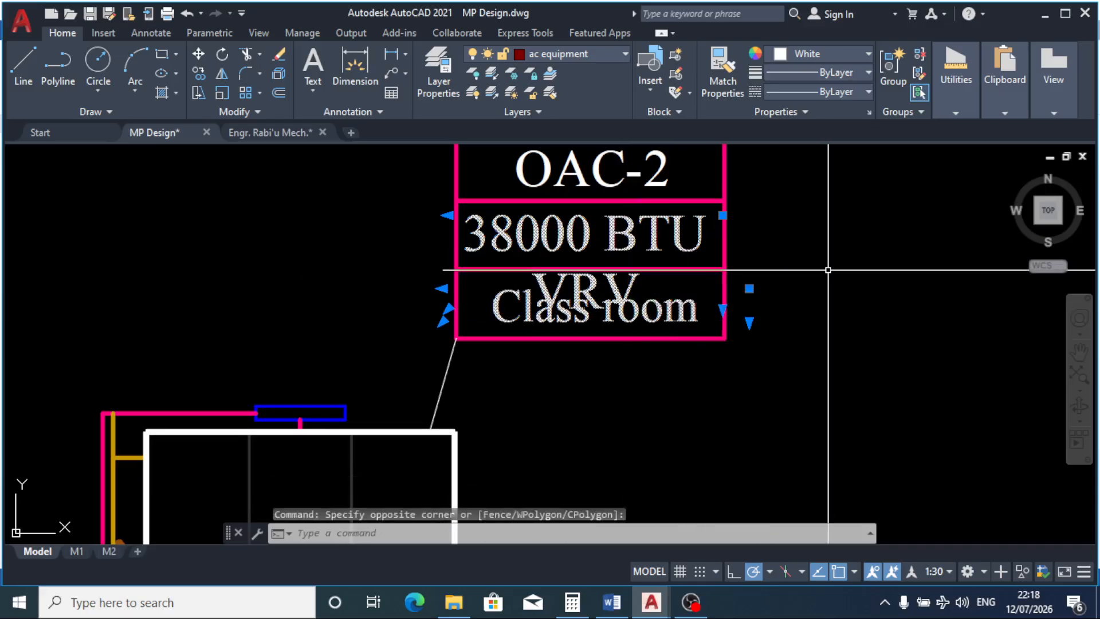
key("Delete")
Step: Copy the INVERTER 47000 BTU VRV and CLASS ROOM texts from the lower plan's first OAC-2 label into the upper plan's first OAC-2 label
scroll(716, 229, "down", 8)
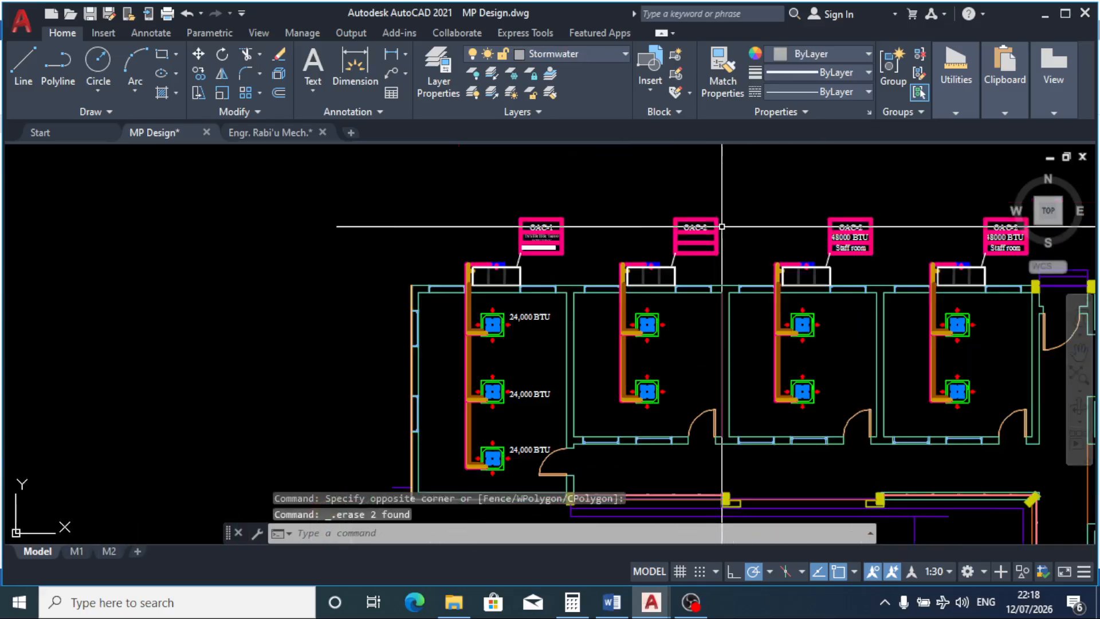
scroll(716, 240, "down", 3)
scroll(712, 404, "up", 6)
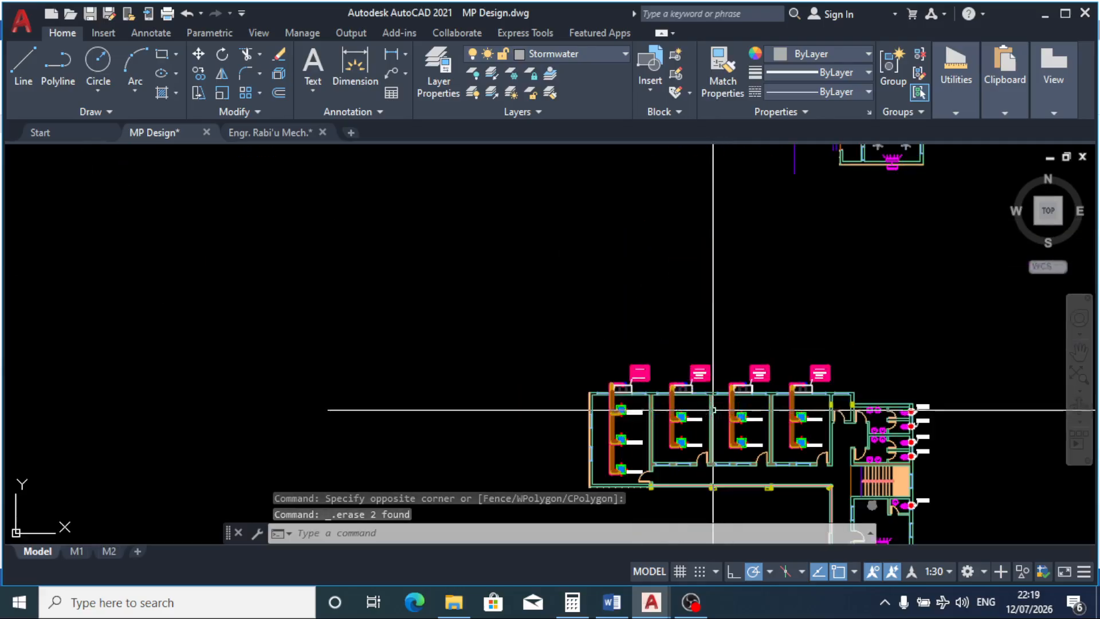
scroll(698, 361, "up", 5)
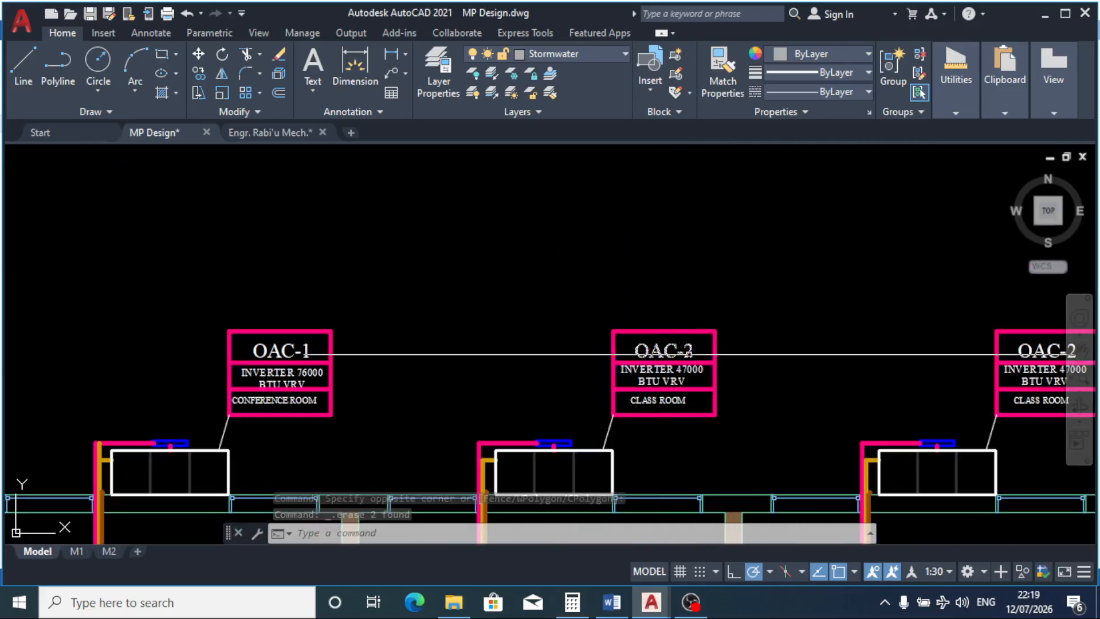
left_click(682, 363)
left_click(681, 445)
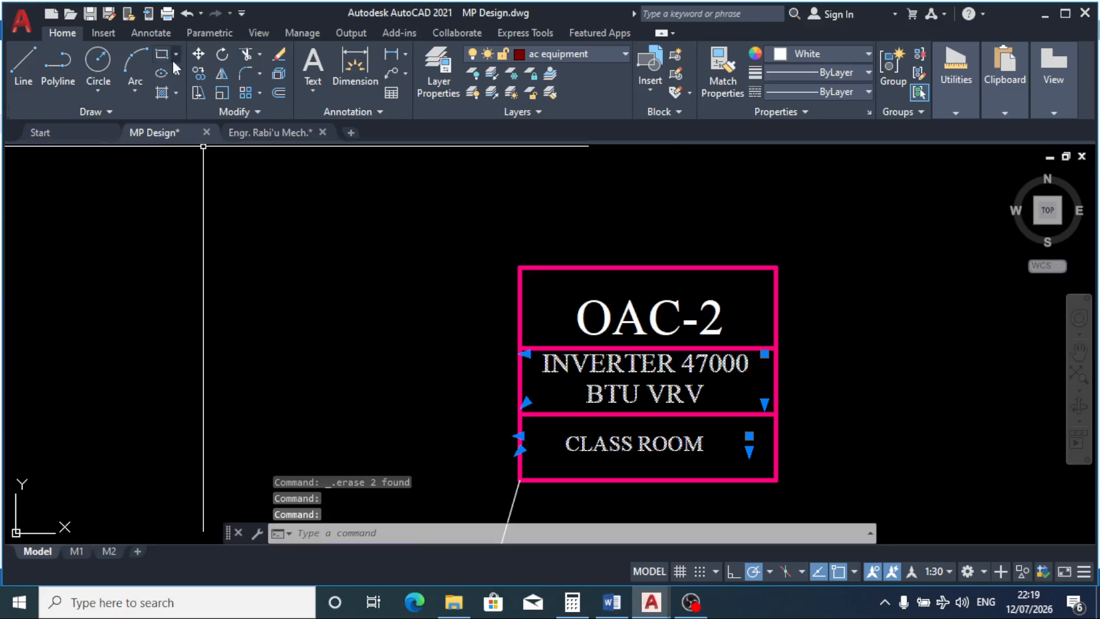
left_click(198, 73)
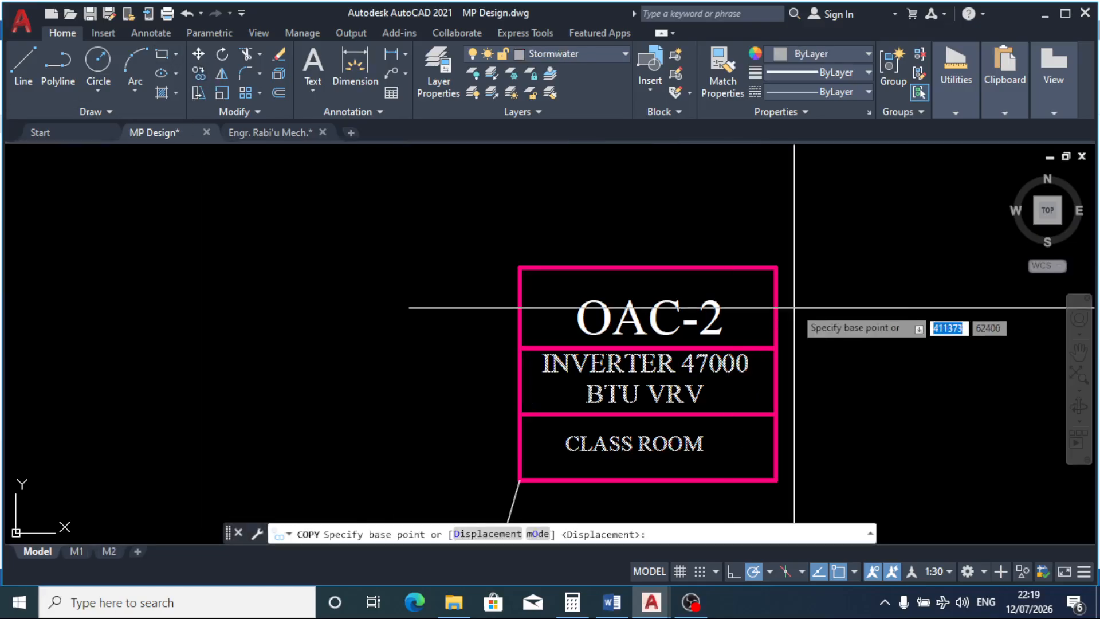
left_click(776, 268)
scroll(752, 352, "down", 7)
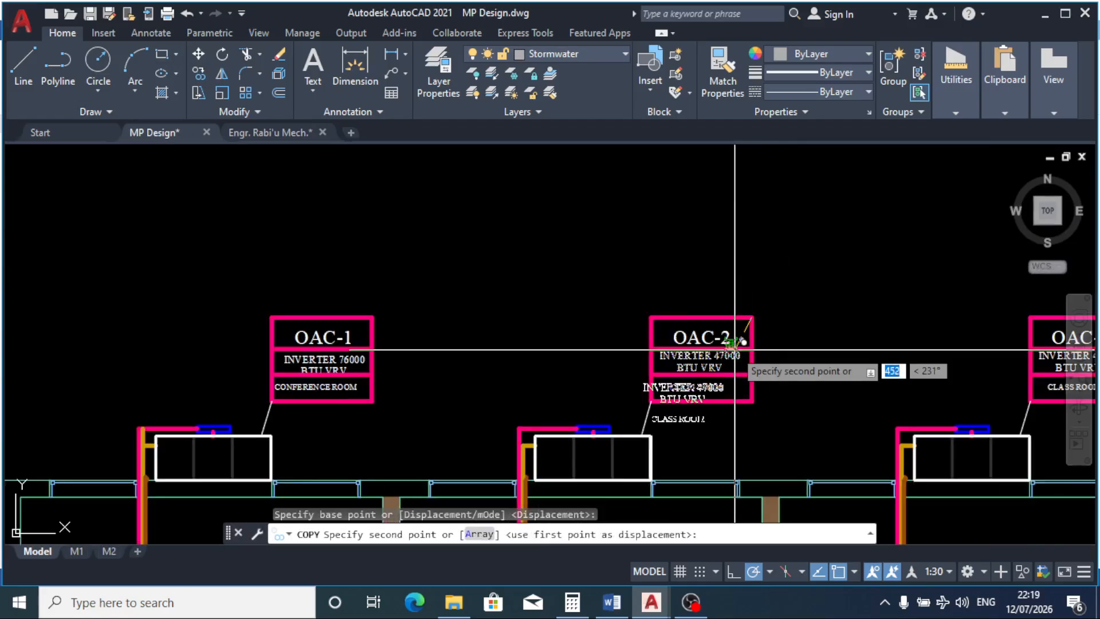
scroll(739, 353, "down", 8)
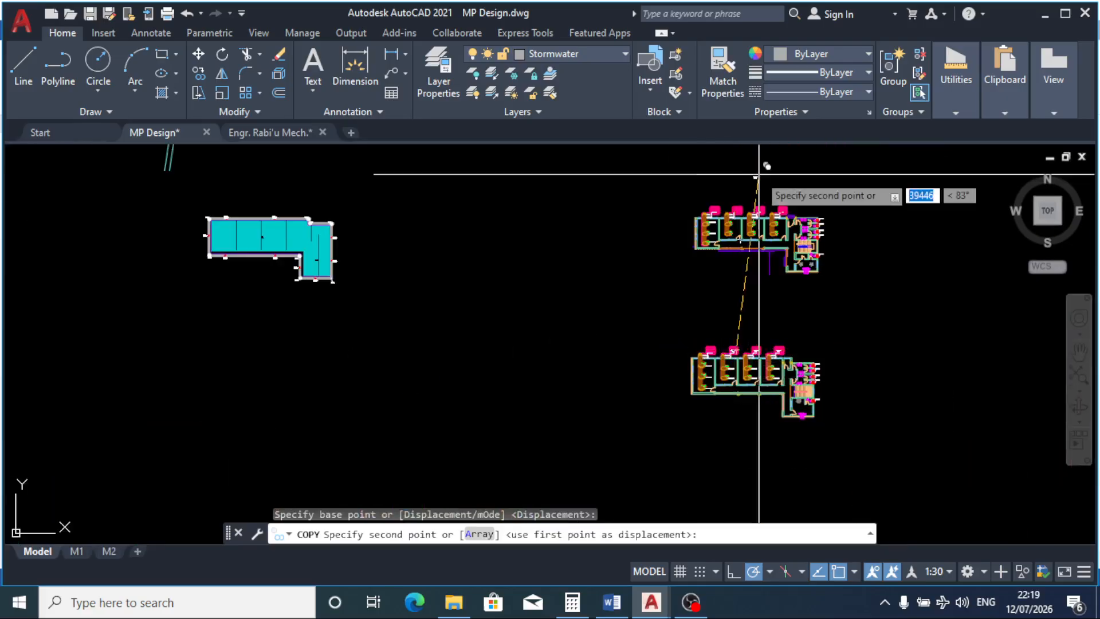
scroll(744, 224, "up", 4)
scroll(742, 226, "up", 8)
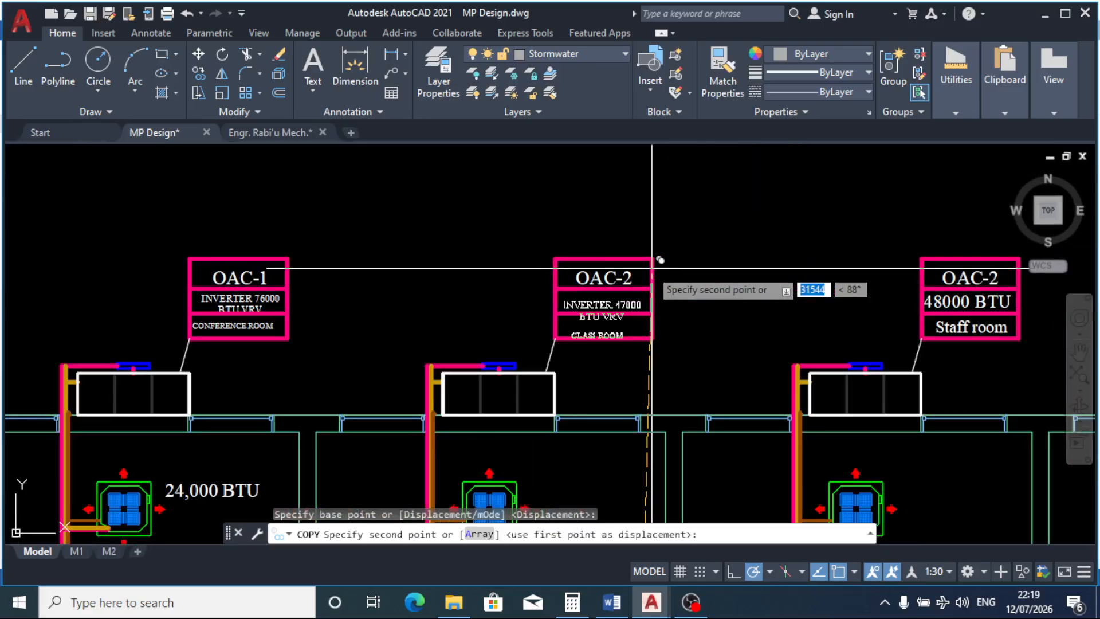
left_click(646, 230)
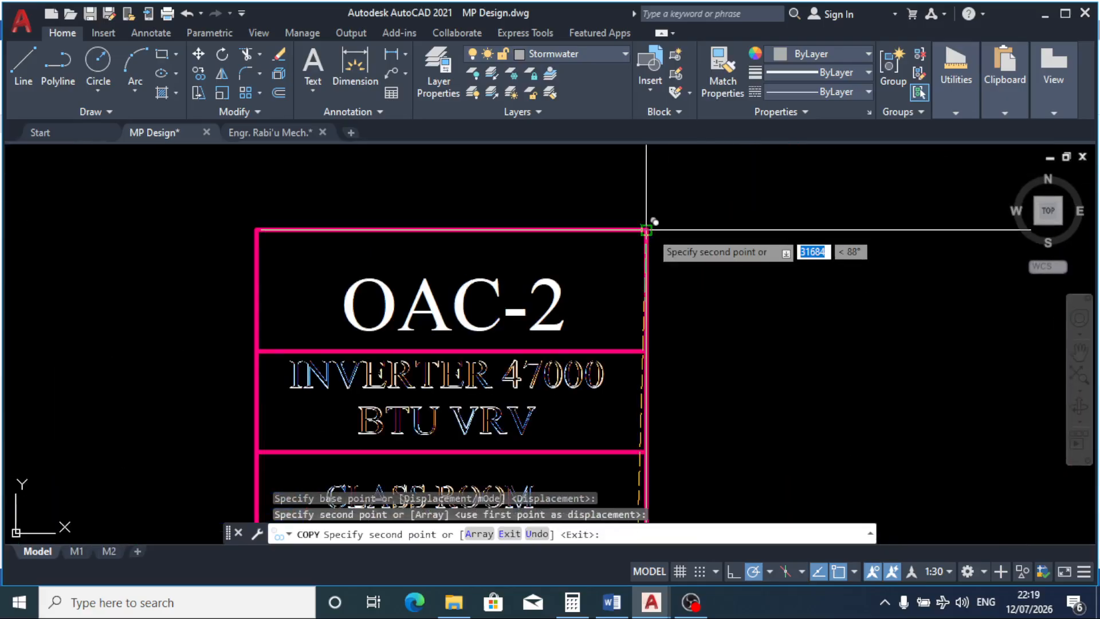
key("Escape")
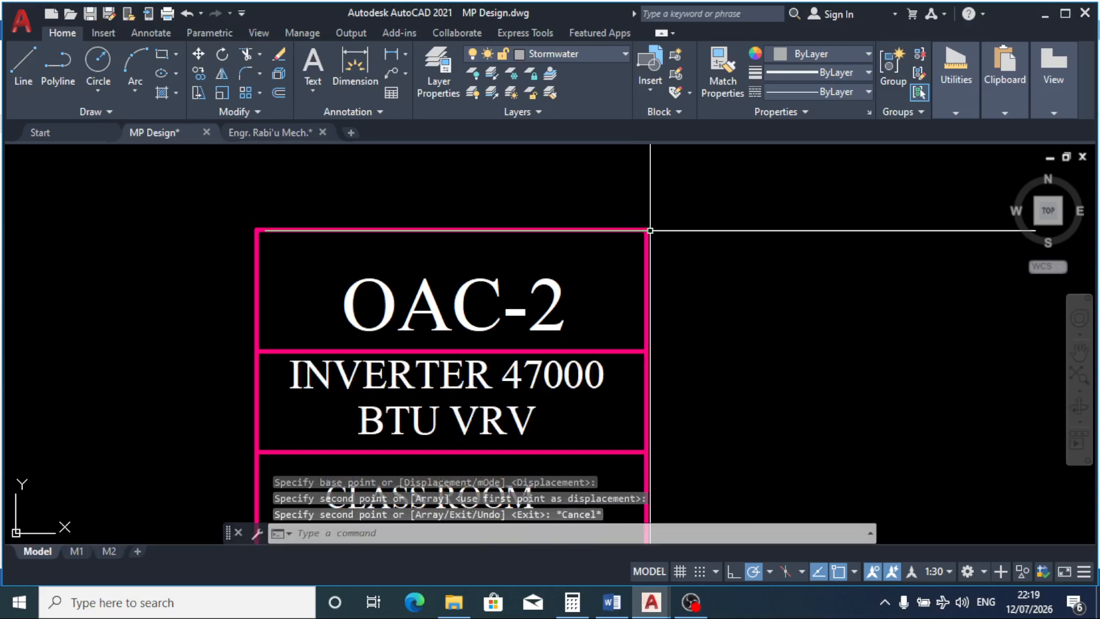
Step: Change the capacity text in the upper plan's first OAC-2 label to INVERTER 38000 BTU VRV and save the text changes
double_click(547, 369)
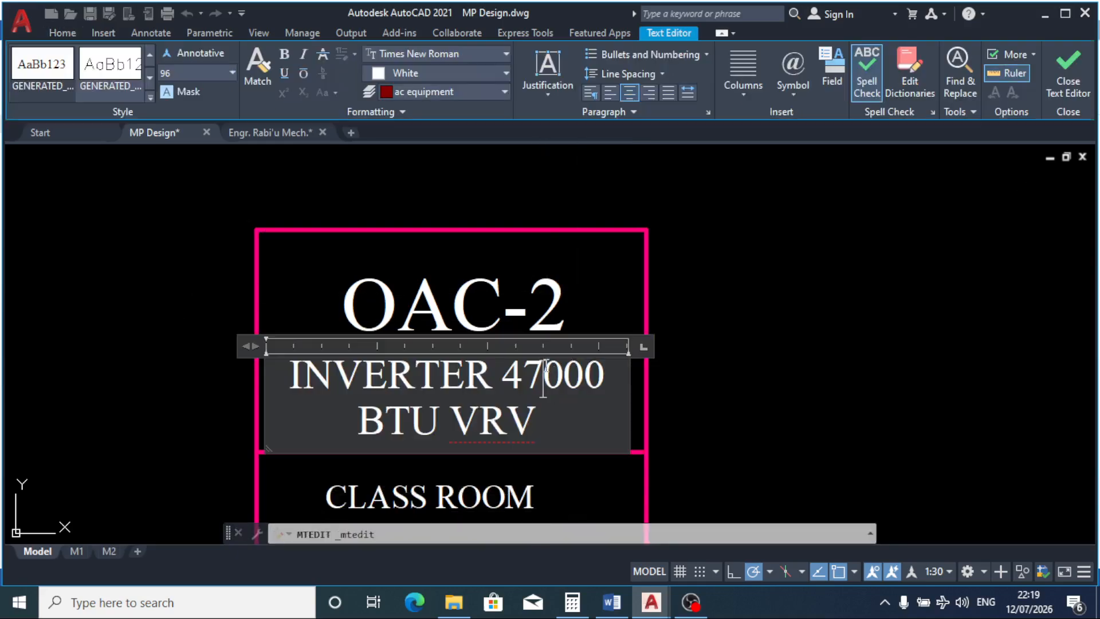
key("BackSpace")
key("BackSpace")
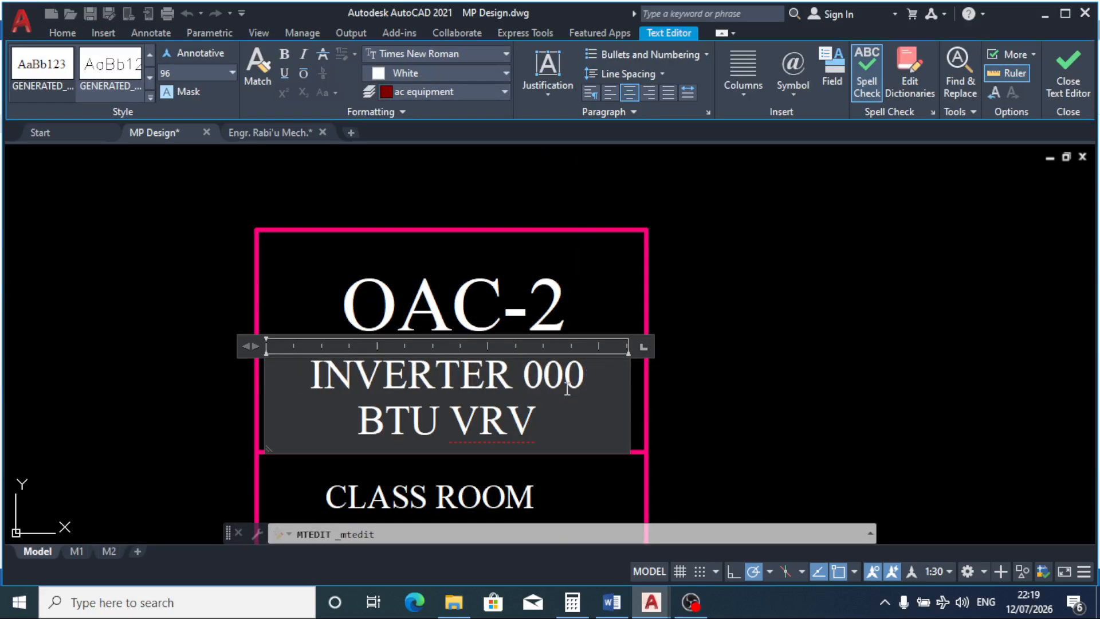
type("38")
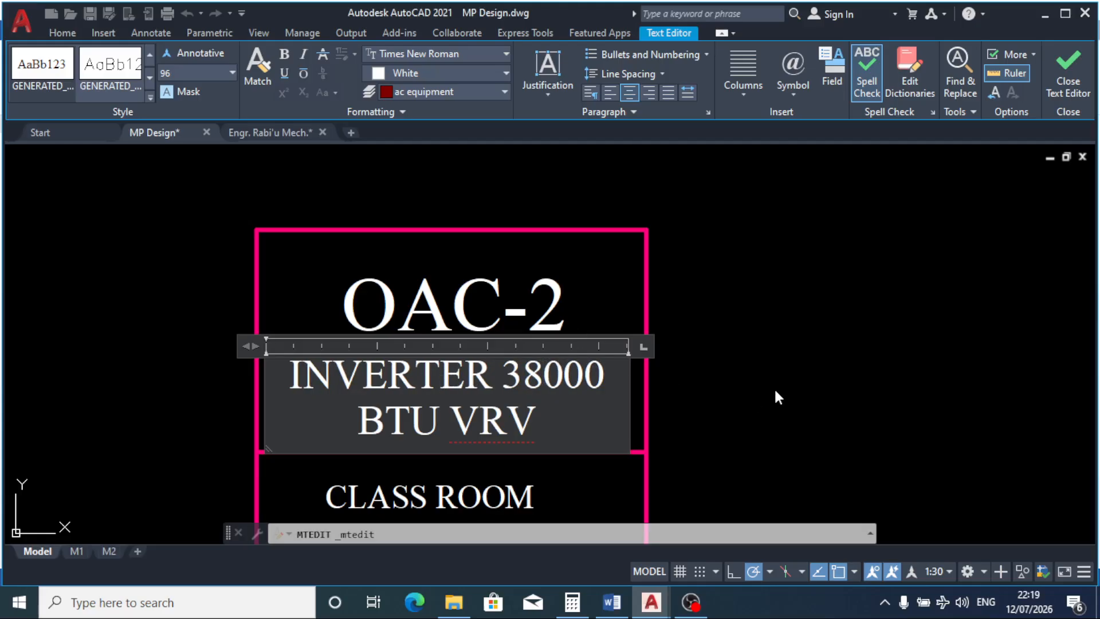
key("Escape")
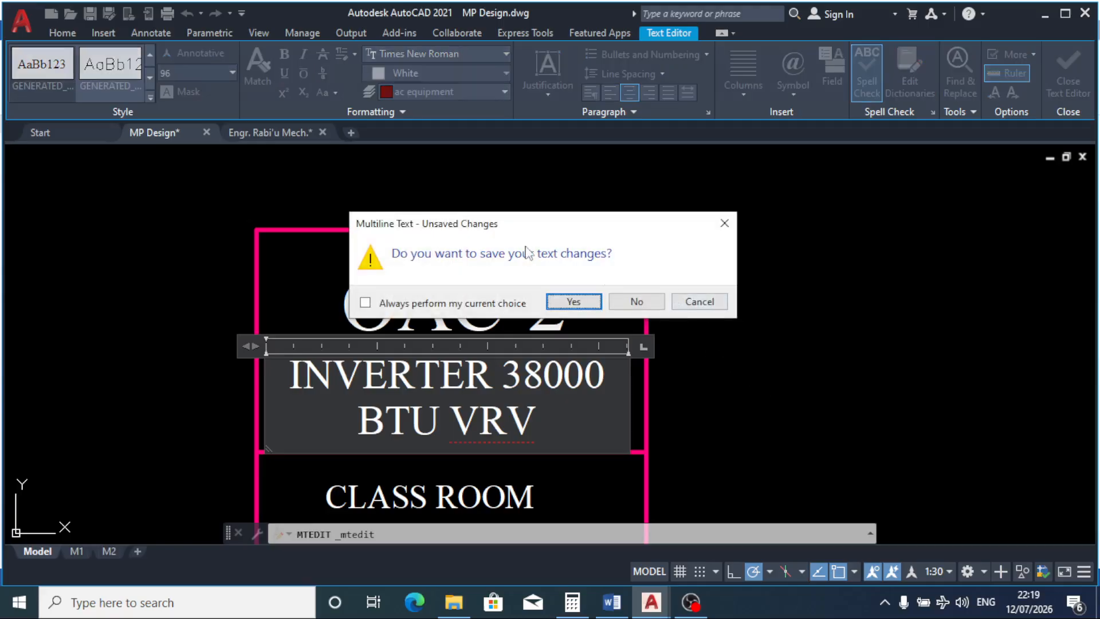
left_click(568, 300)
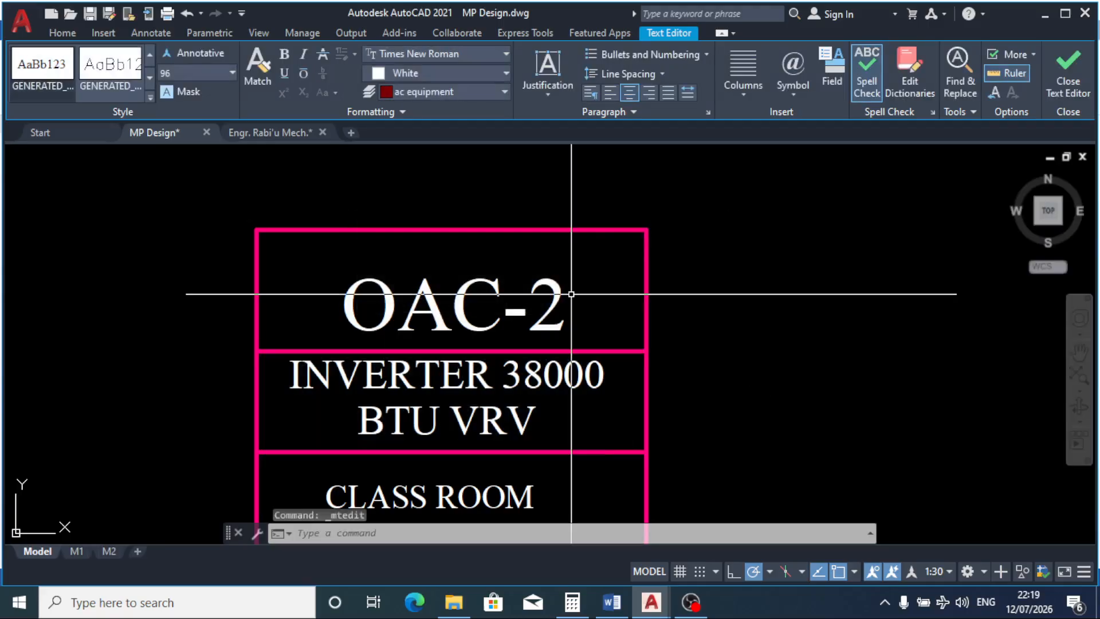
Step: Switch to Calculator and divide the class room's 38000 BTU load by its 2 indoor units
scroll(491, 246, "down", 5)
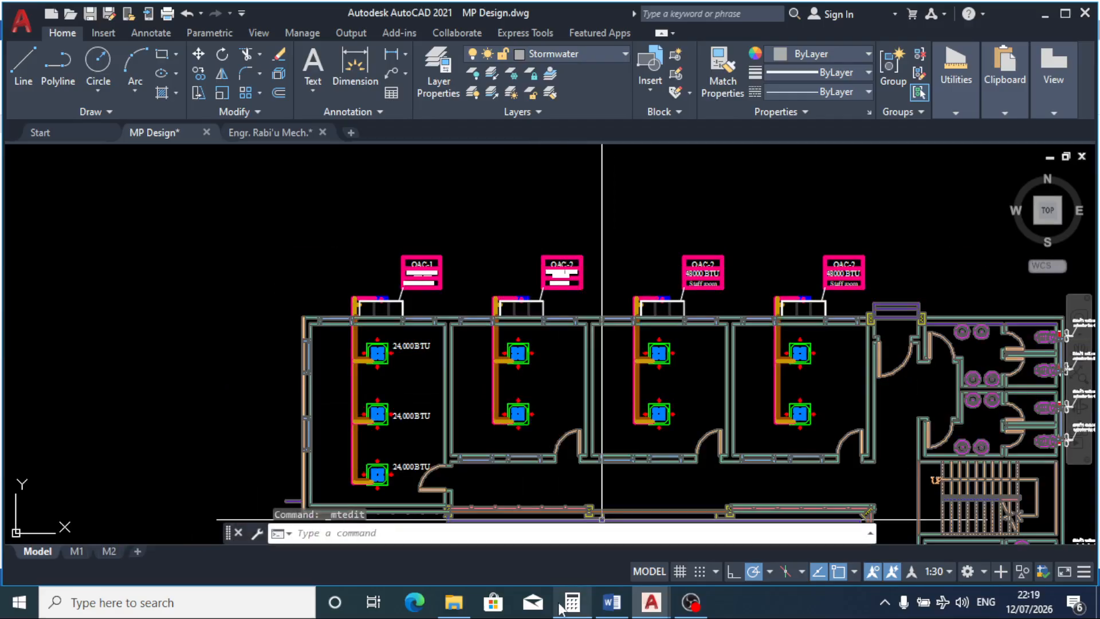
left_click(582, 603)
left_click(927, 417)
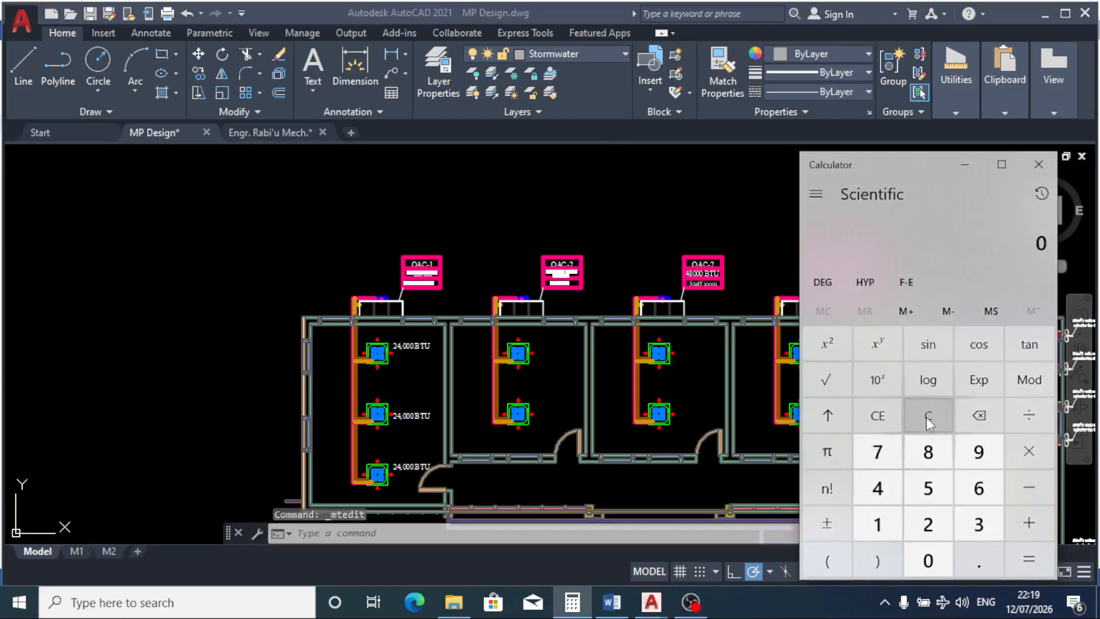
left_click(962, 532)
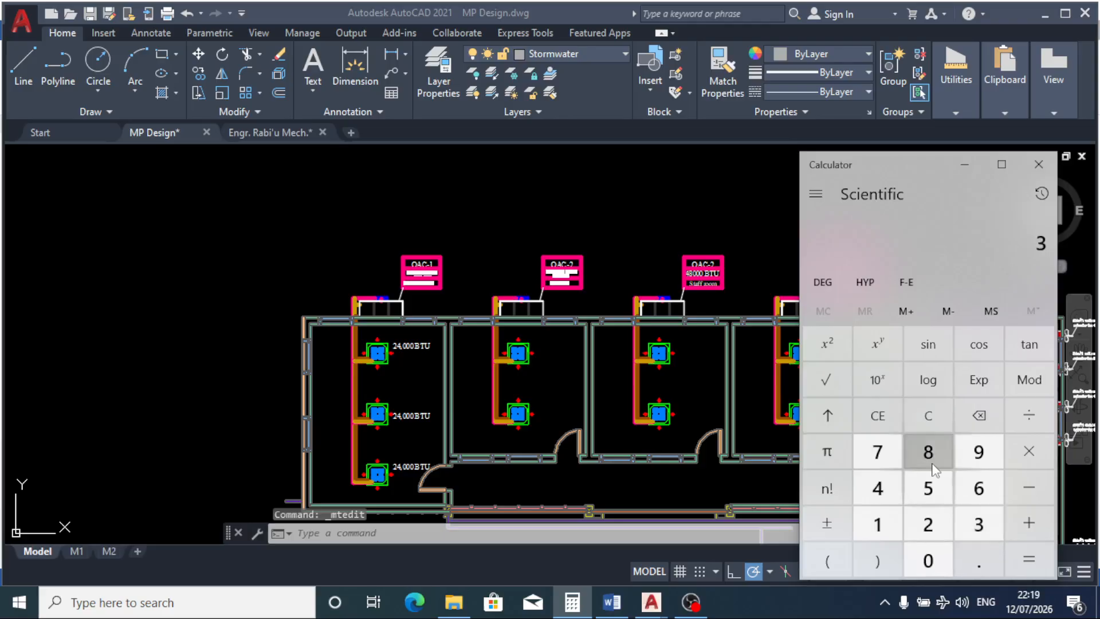
left_click(929, 453)
left_click(933, 559)
left_click(936, 558)
left_click(940, 558)
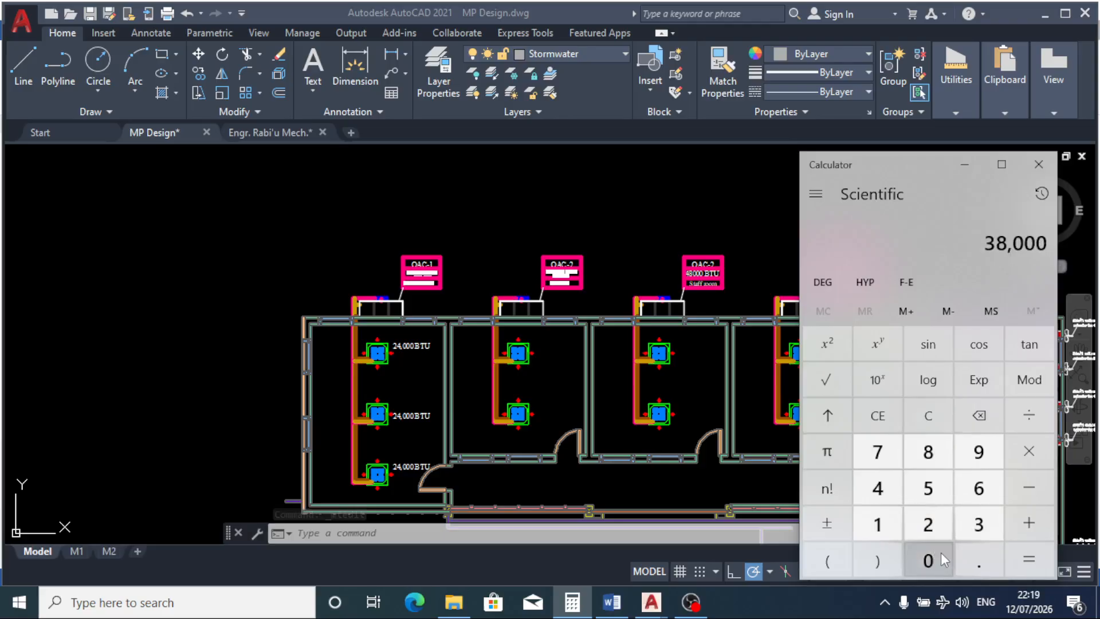
left_click(1021, 424)
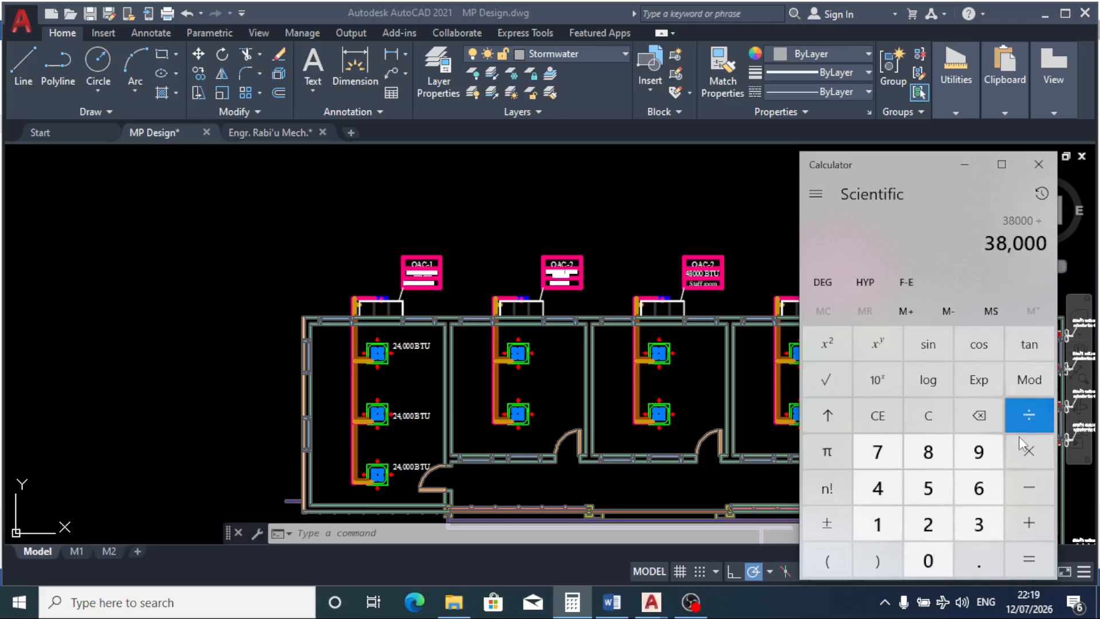
left_click(920, 528)
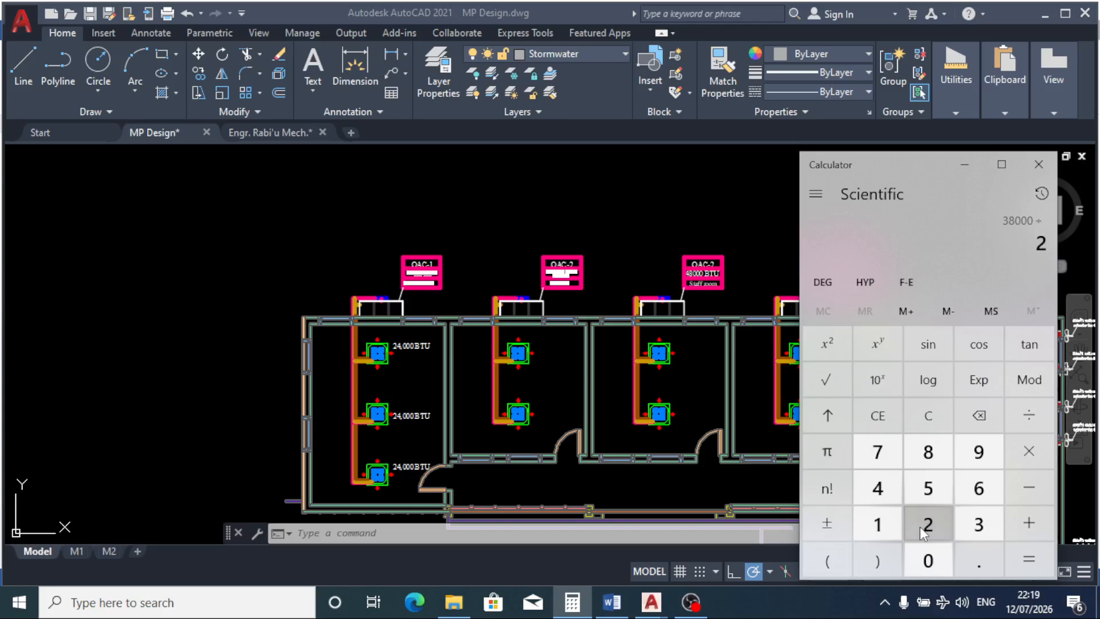
left_click(1026, 561)
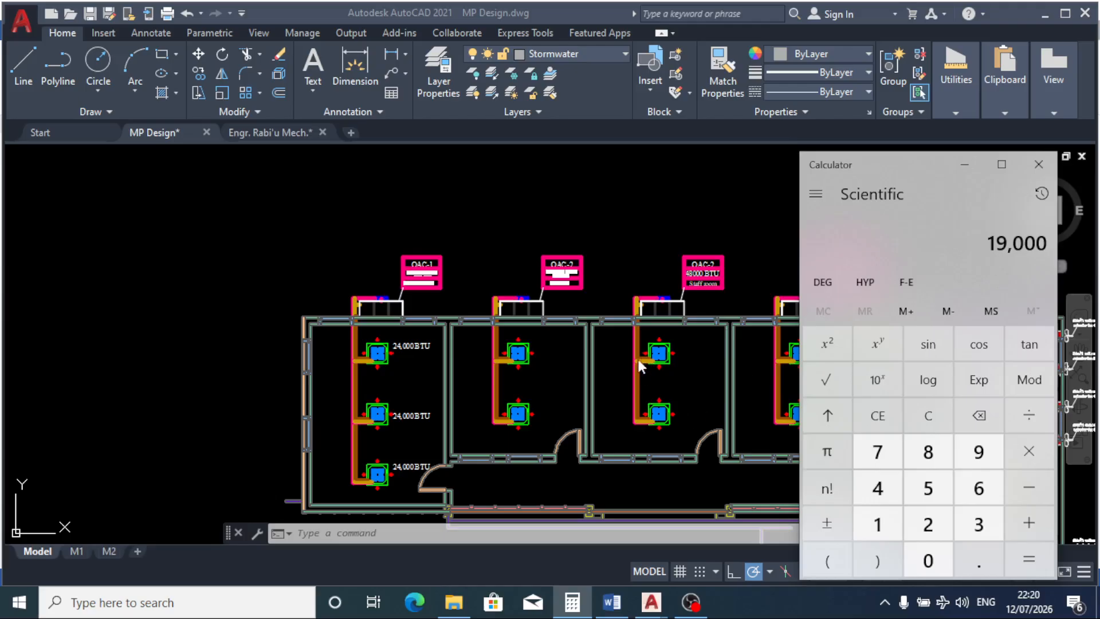
Step: Back in AutoCAD, copy the conference room's upper 24,000 BTU text beside both ceiling units in the adjacent class room, using the units' arrow tips as reference points
left_click(743, 210)
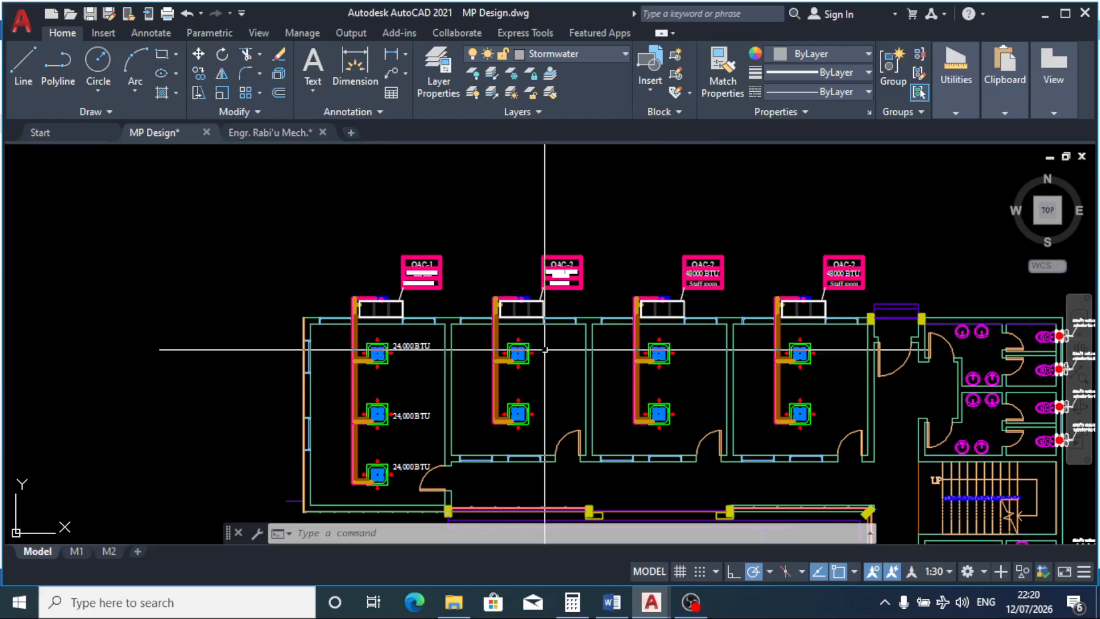
left_click(401, 345)
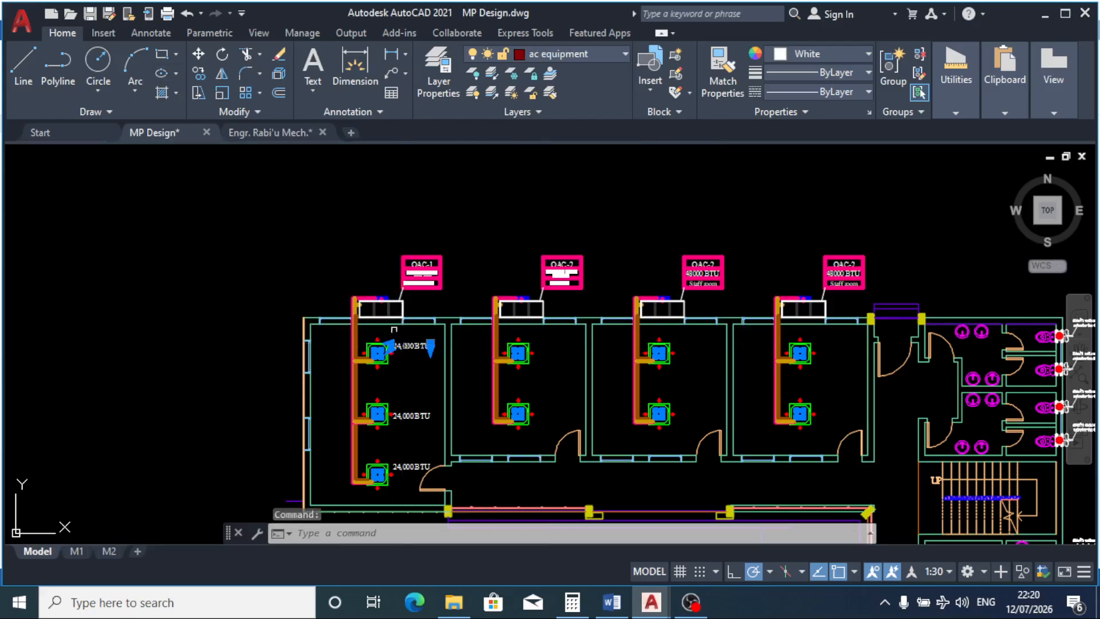
left_click(199, 74)
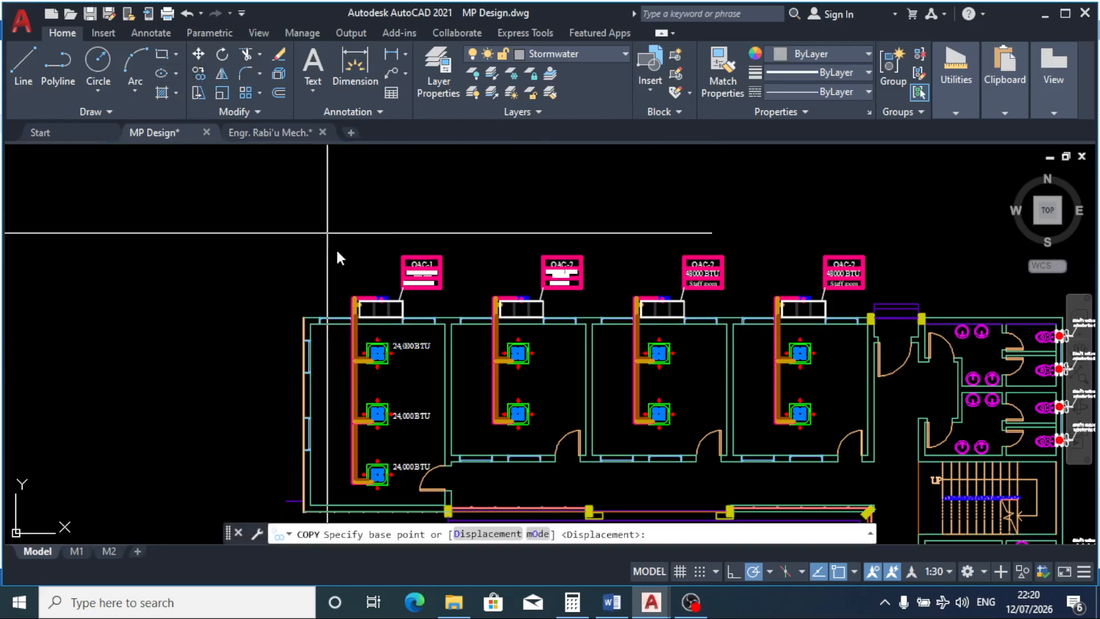
scroll(383, 346, "up", 5)
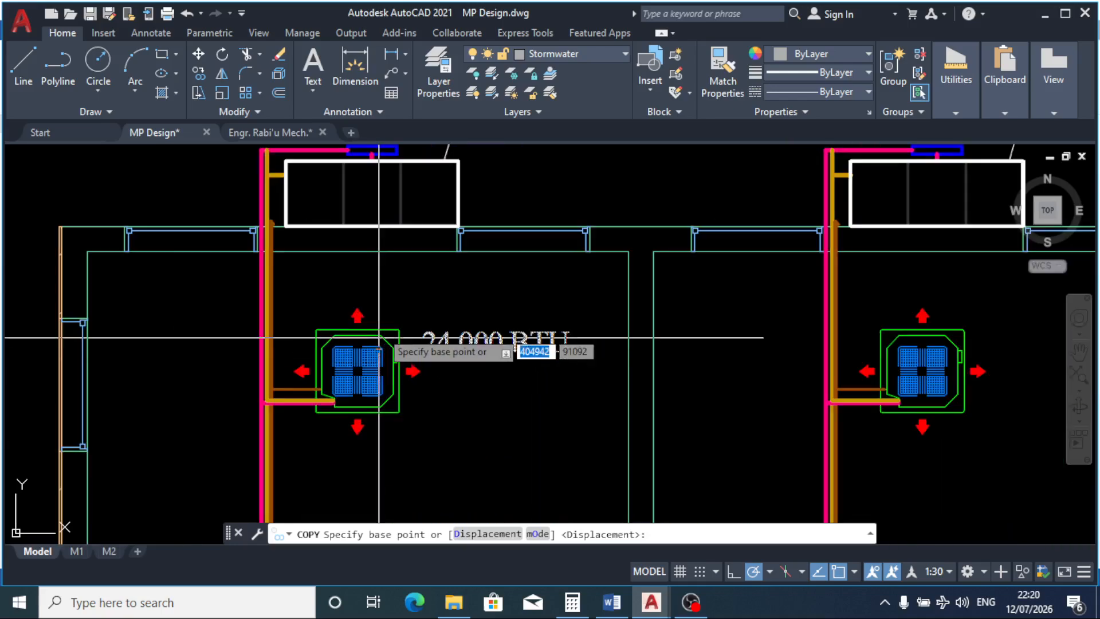
left_click(357, 310)
scroll(355, 310, "down", 6)
scroll(590, 313, "up", 5)
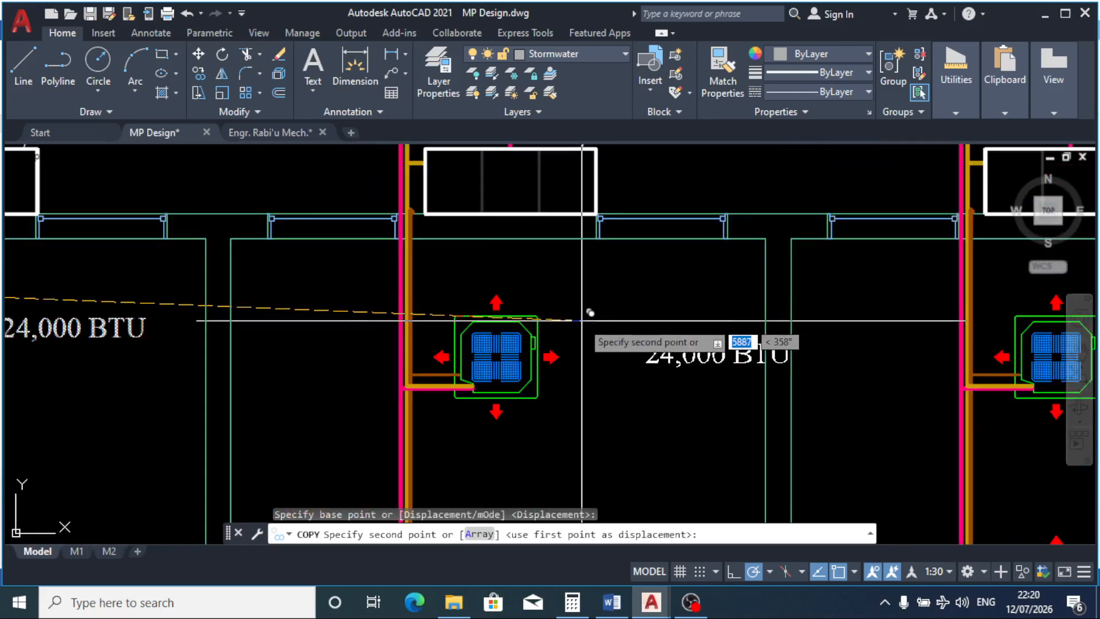
left_click(496, 295)
scroll(504, 287, "down", 5)
scroll(516, 391, "up", 1)
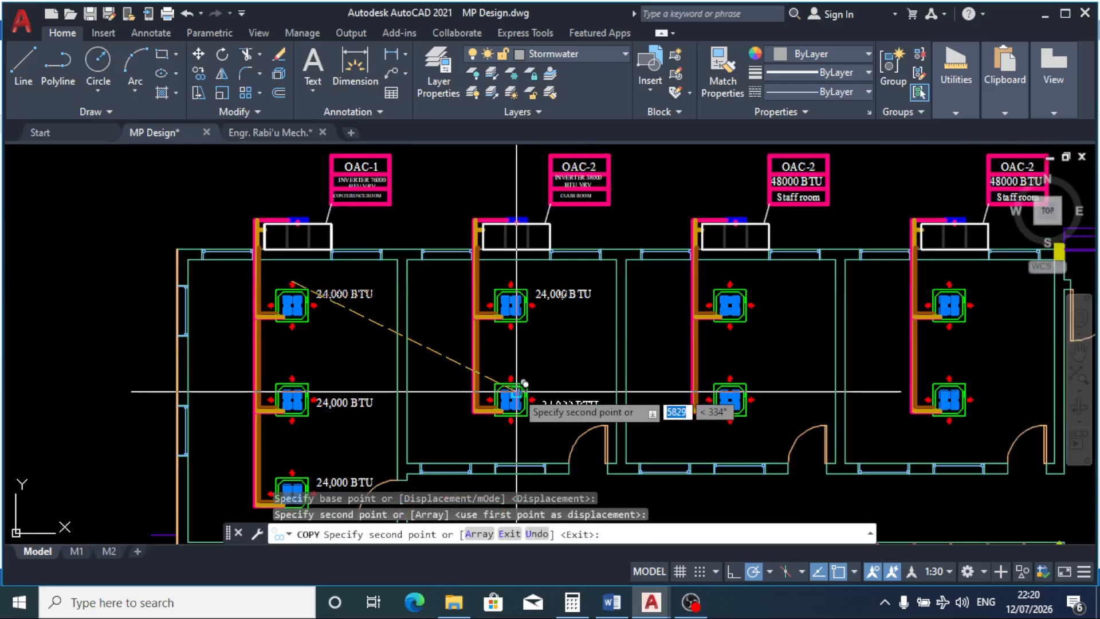
scroll(517, 392, "up", 6)
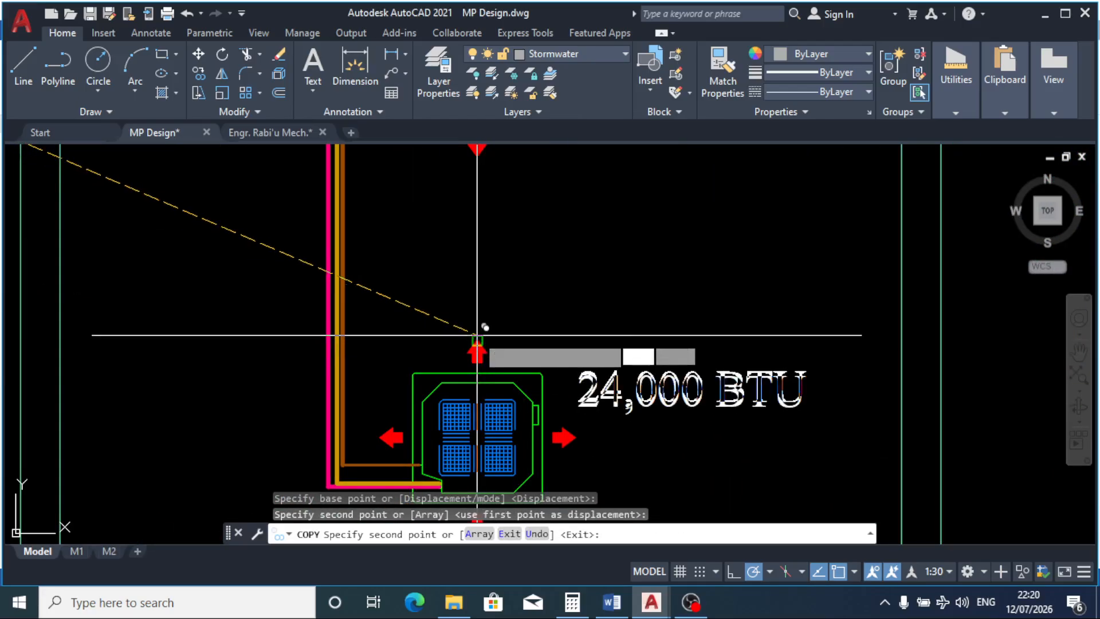
left_click(477, 337)
scroll(503, 279, "down", 4)
scroll(547, 335, "down", 2)
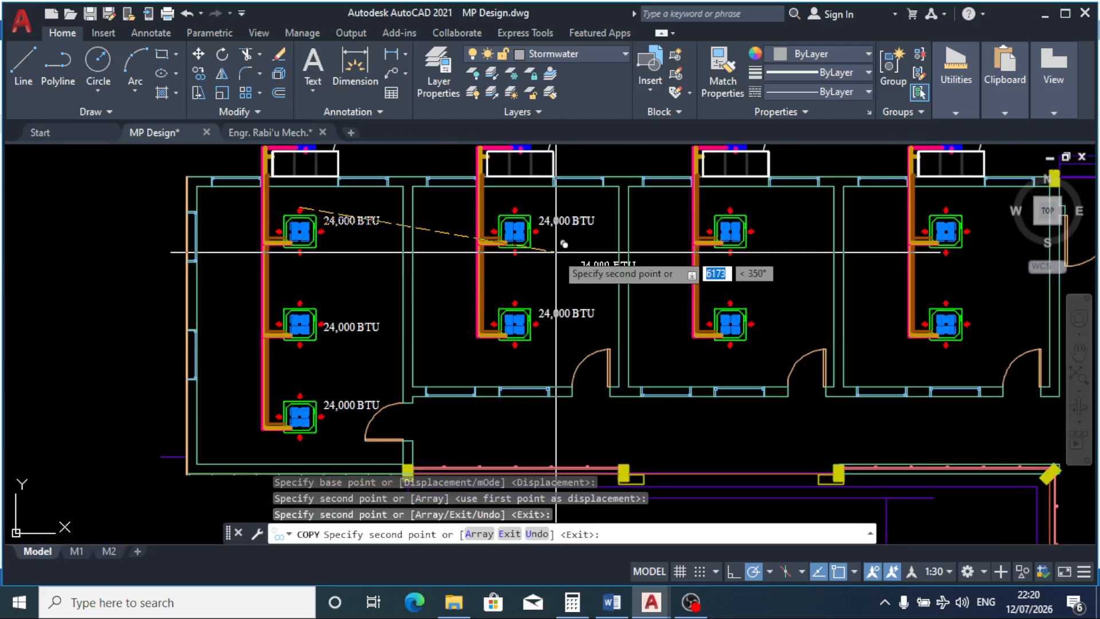
key("Escape")
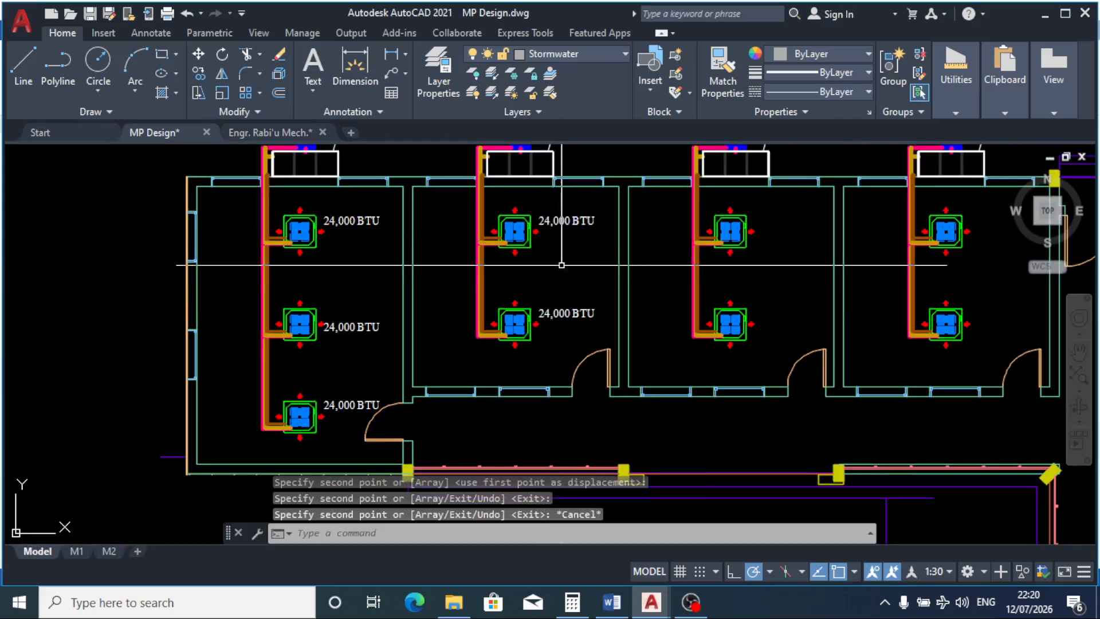
Step: Change the capacity texts beside both ceiling units in the class room next to the conference room to 18,000 BTU
left_click(564, 220)
double_click(559, 220)
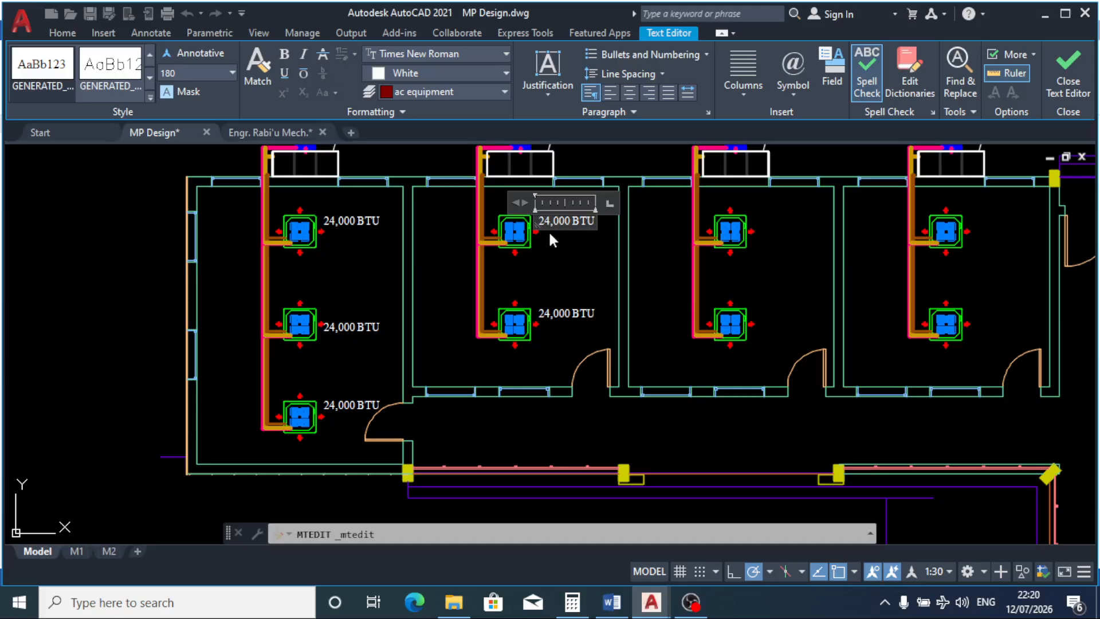
key("BackSpace")
left_click(556, 314)
double_click(547, 312)
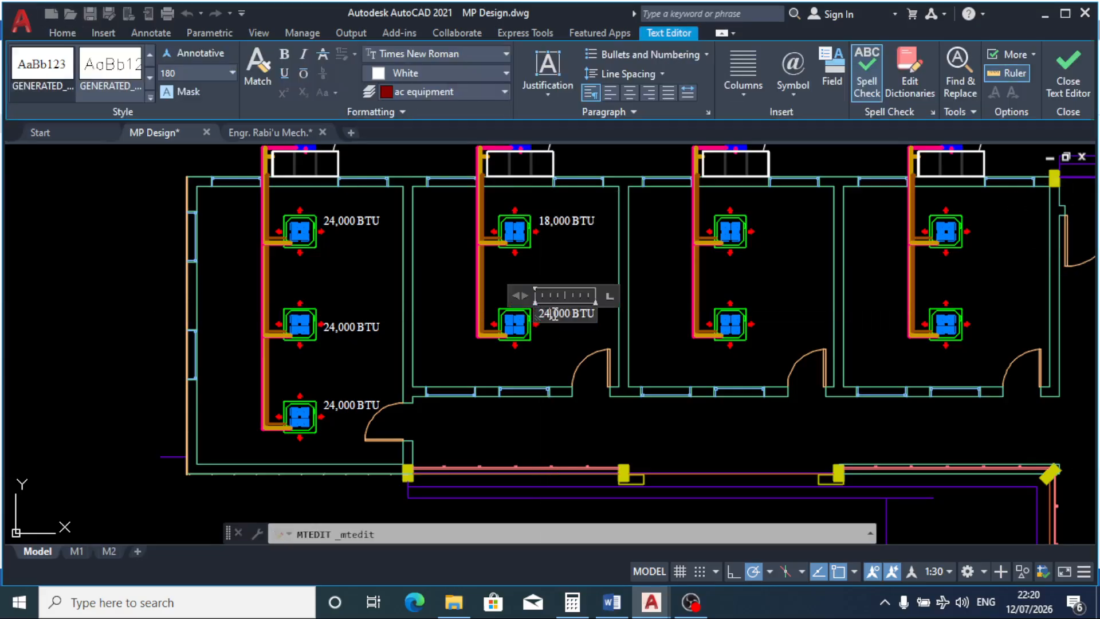
key("BackSpace")
key("BackSpace")
key("BackSpace")
type("18,")
left_click(571, 261)
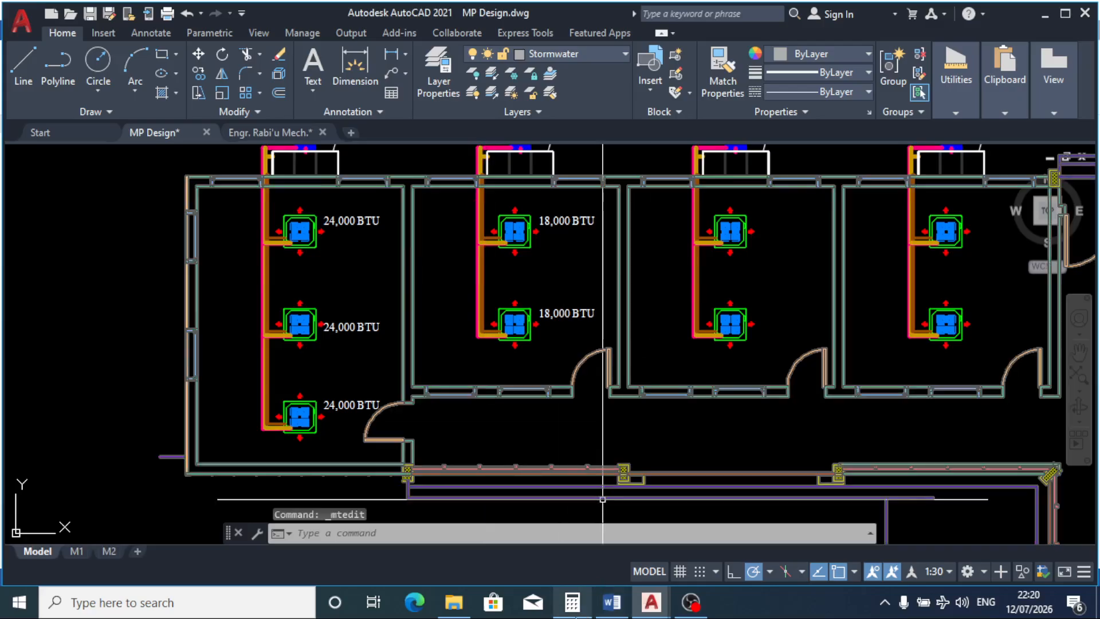
Step: Switch to Calculator and multiply the 18,000 BTU indoor unit capacity by 2
left_click(571, 601)
left_click(929, 415)
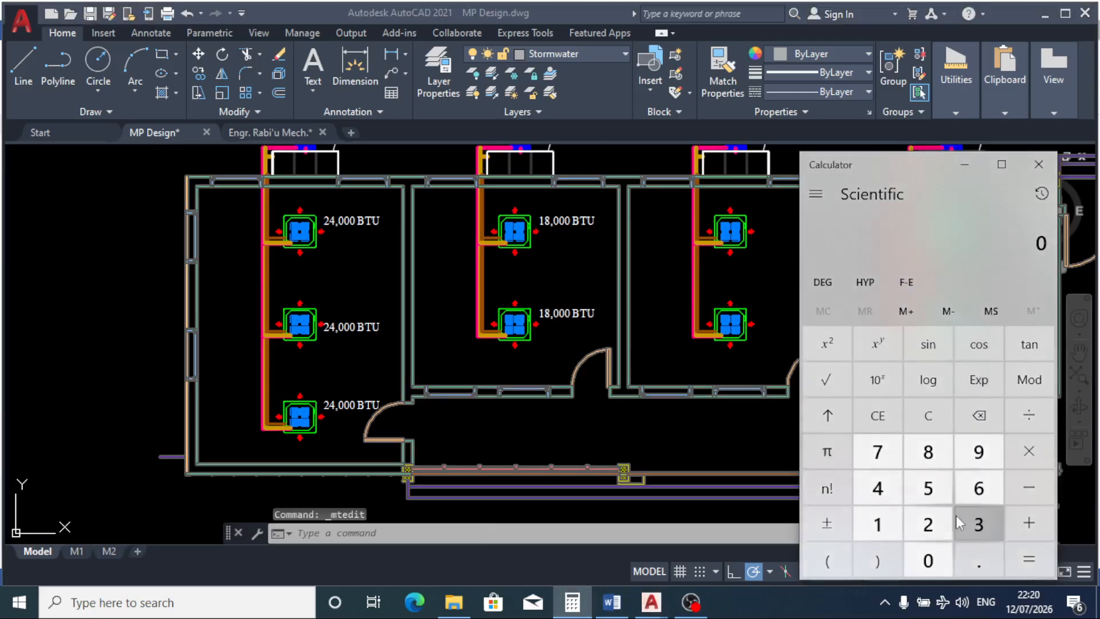
left_click(877, 524)
left_click(928, 452)
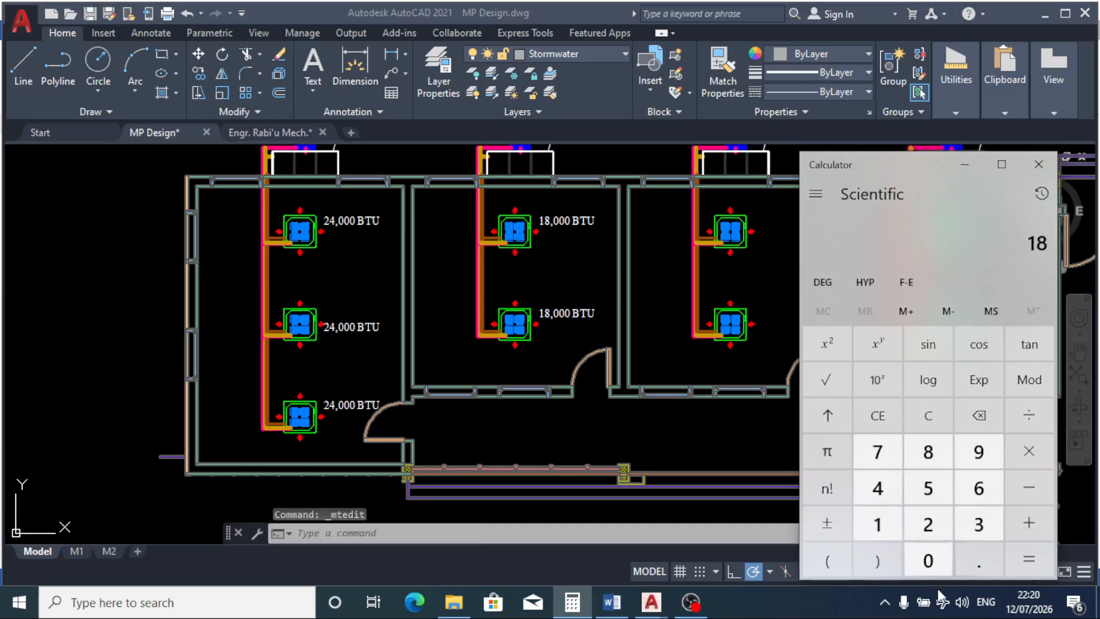
left_click(933, 559)
left_click(933, 559)
left_click(933, 559)
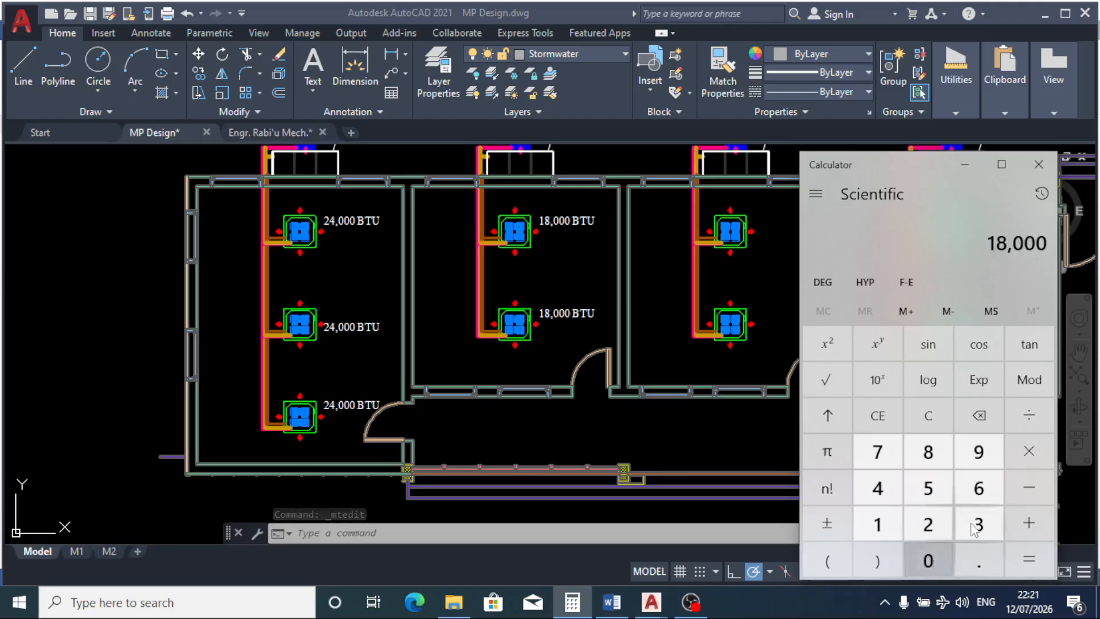
left_click(1030, 452)
left_click(928, 524)
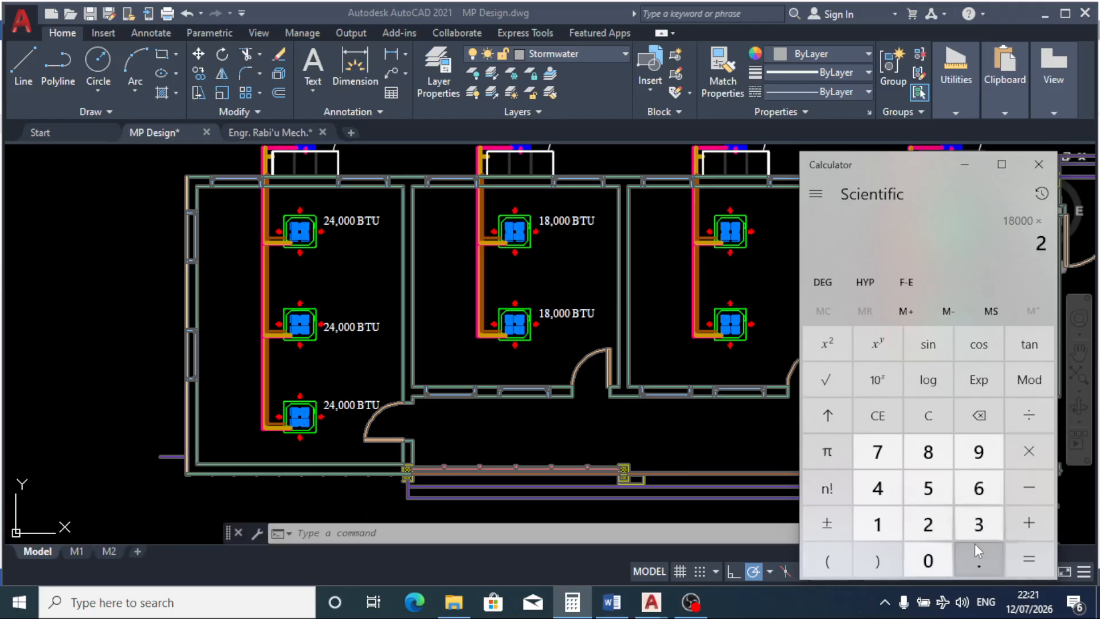
left_click(1012, 559)
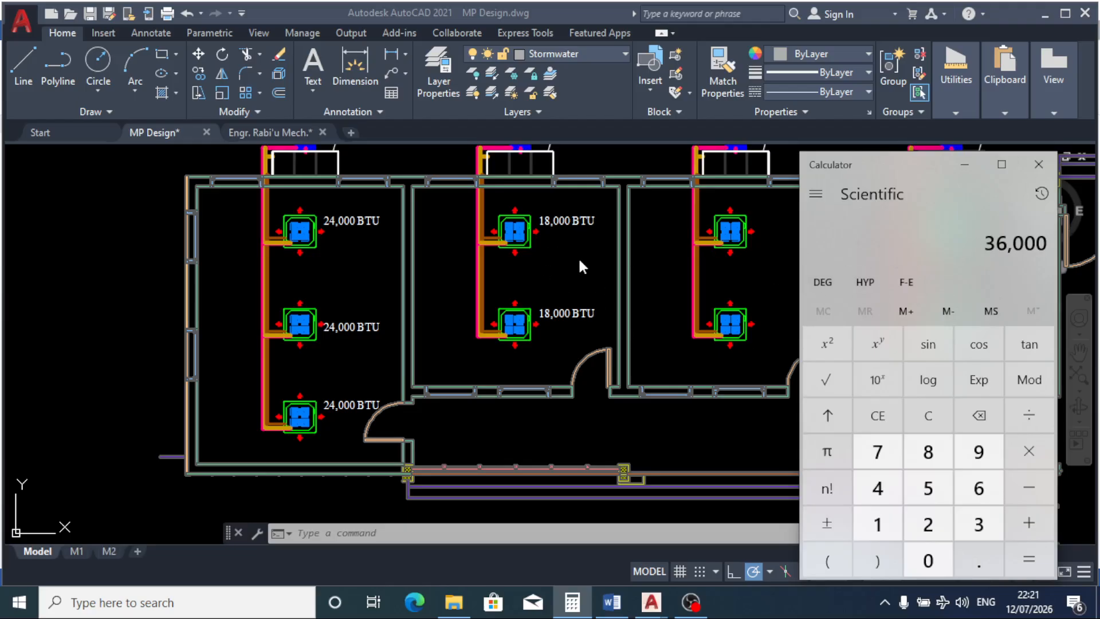
Step: Back in AutoCAD, trim the brown drain line inside the small circle beside the outdoor unit of the 18,000 BTU class room
left_click(547, 255)
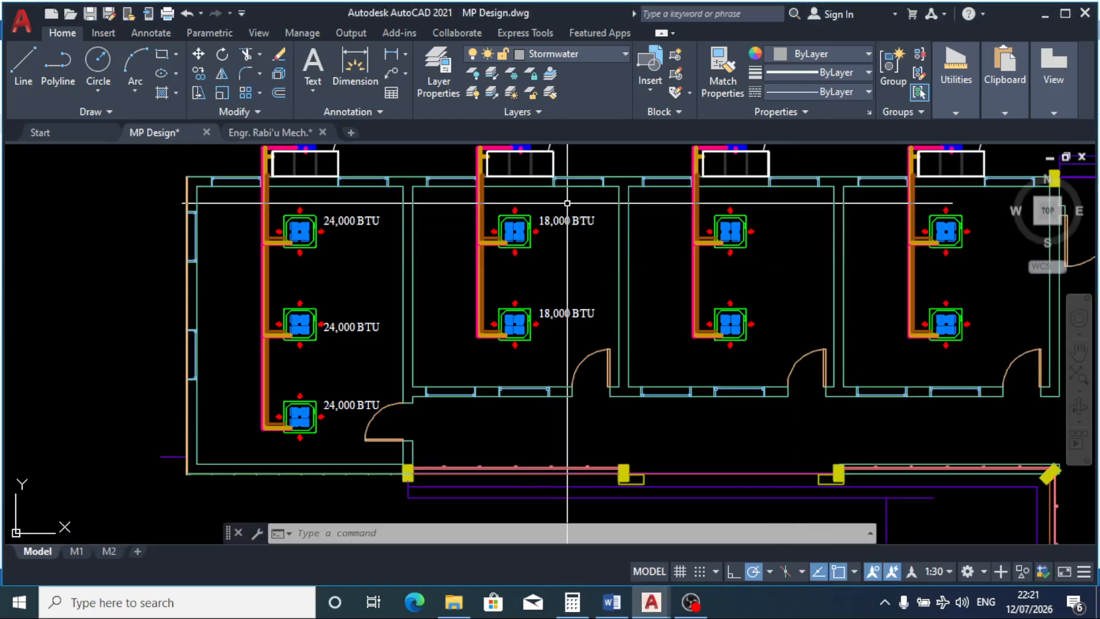
scroll(567, 215, "down", 2)
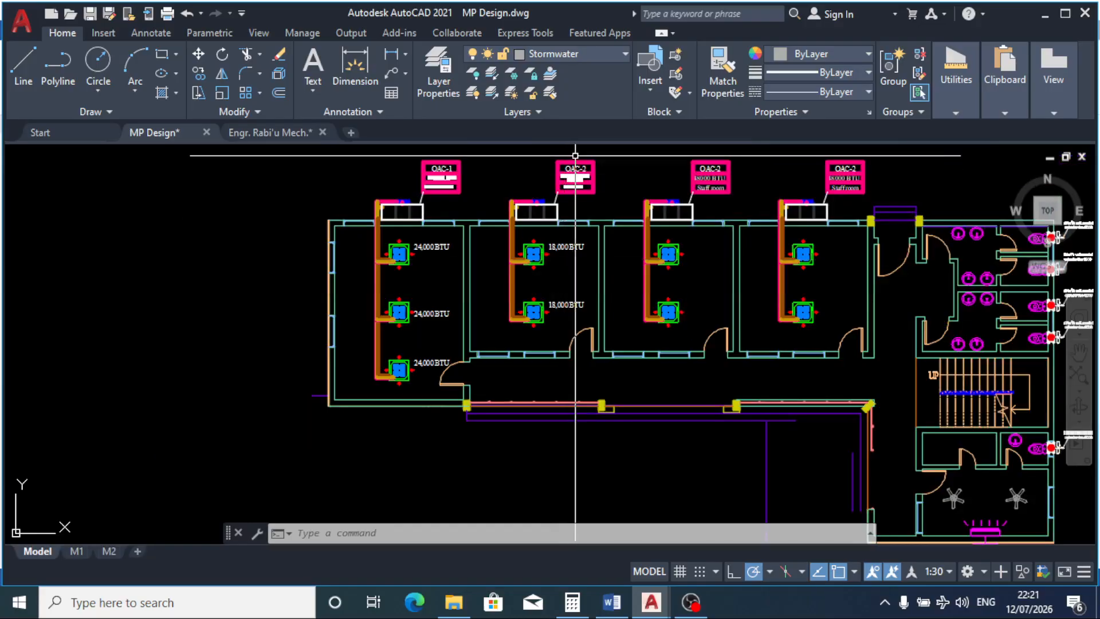
scroll(575, 175, "up", 5)
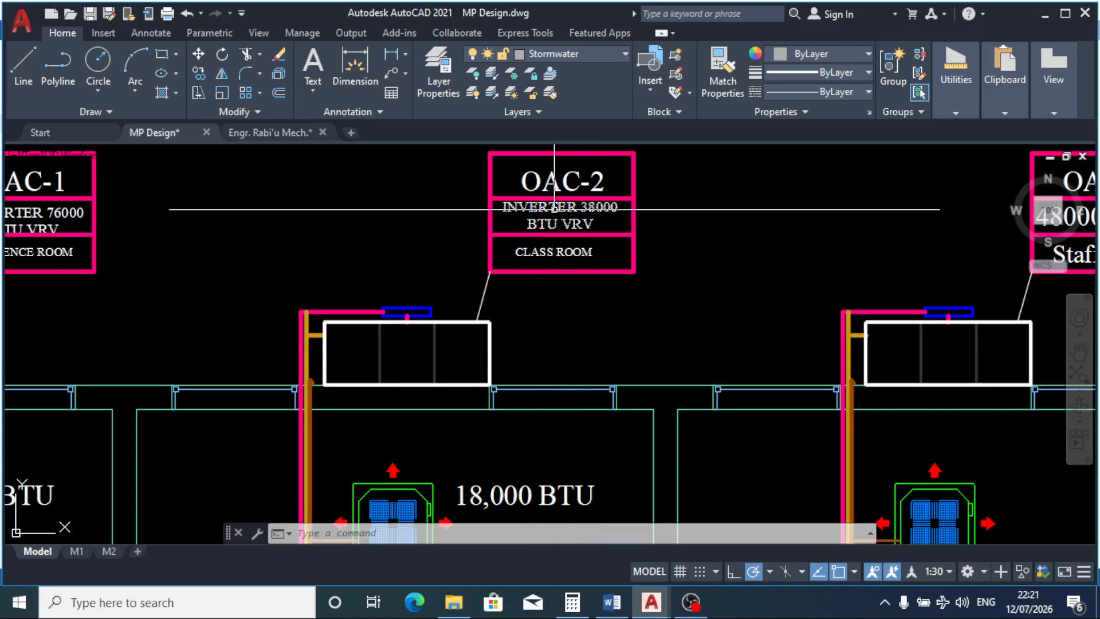
scroll(421, 211, "down", 4)
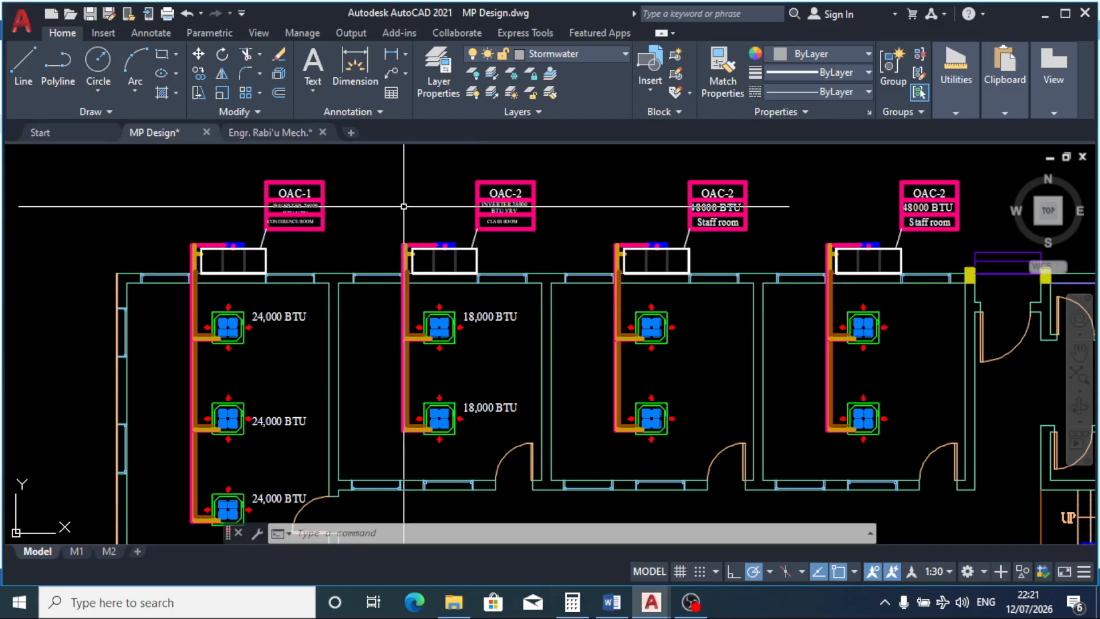
scroll(405, 206, "down", 2)
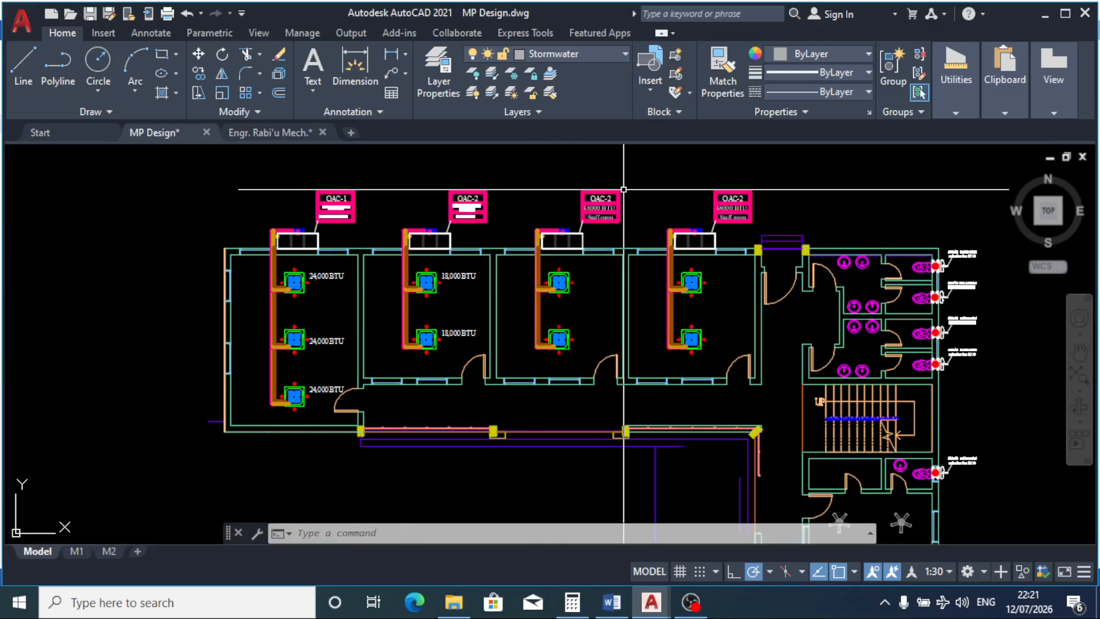
scroll(623, 189, "down", 3)
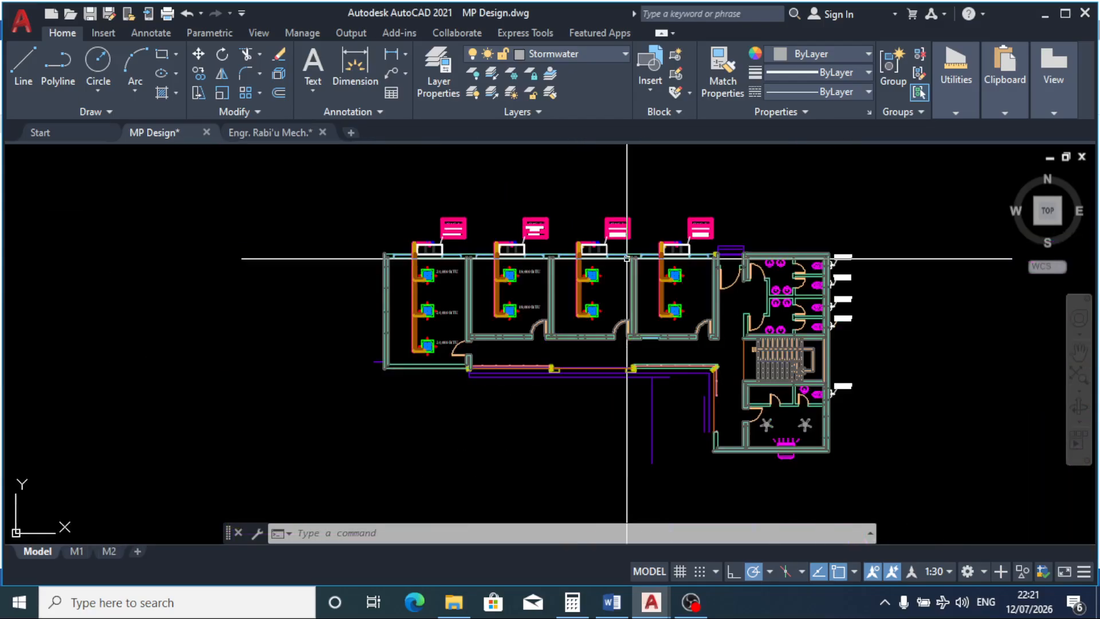
scroll(484, 229, "up", 8)
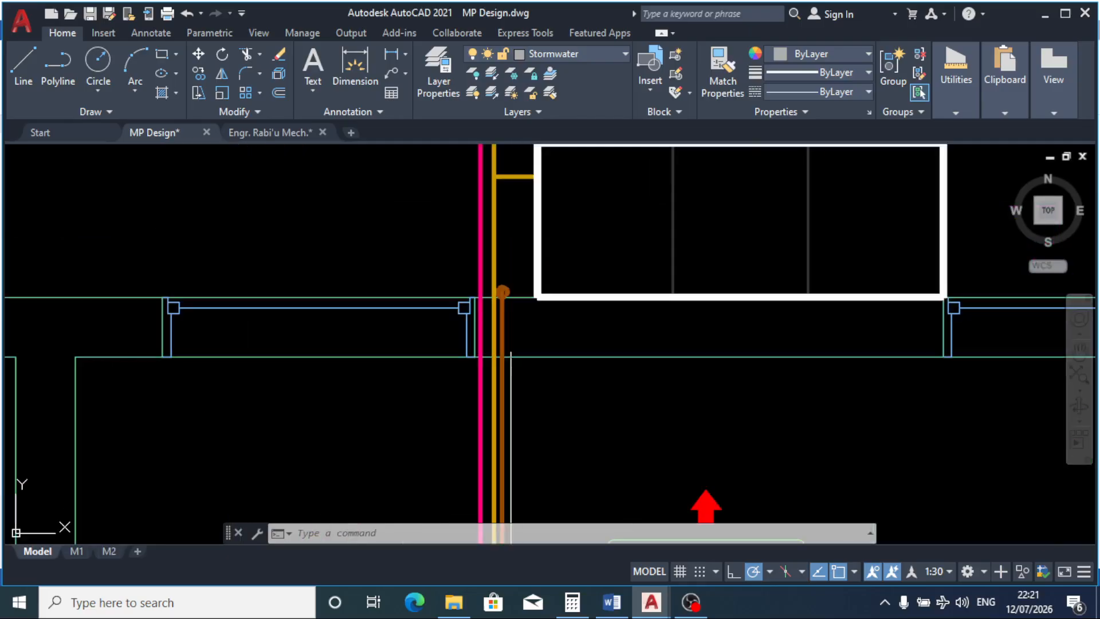
scroll(495, 349, "up", 4)
scroll(422, 253, "down", 5)
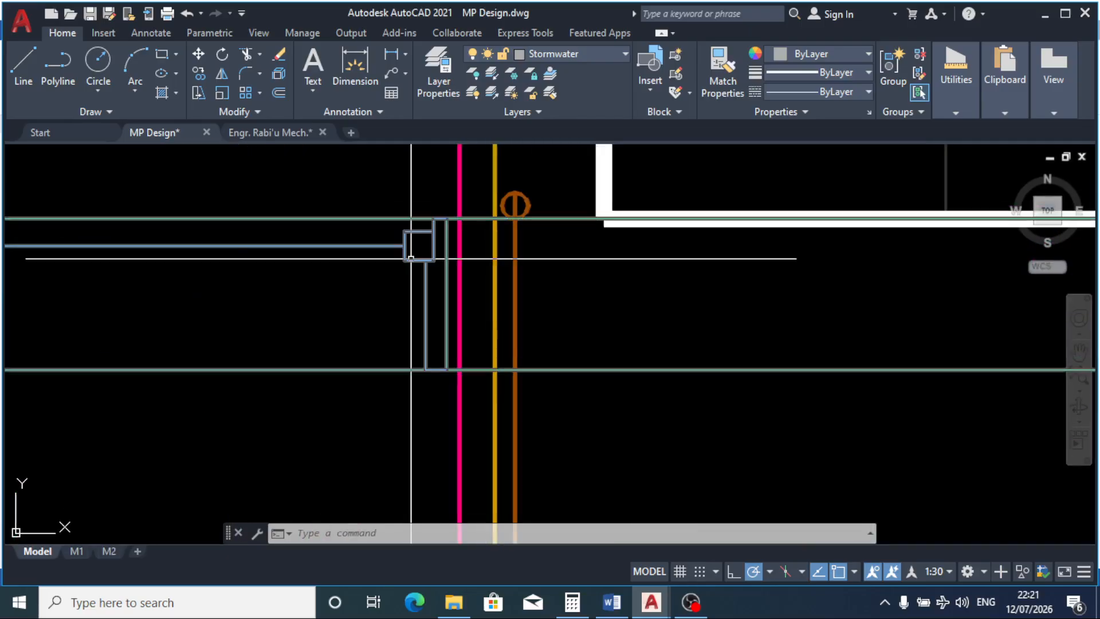
scroll(392, 257, "up", 3)
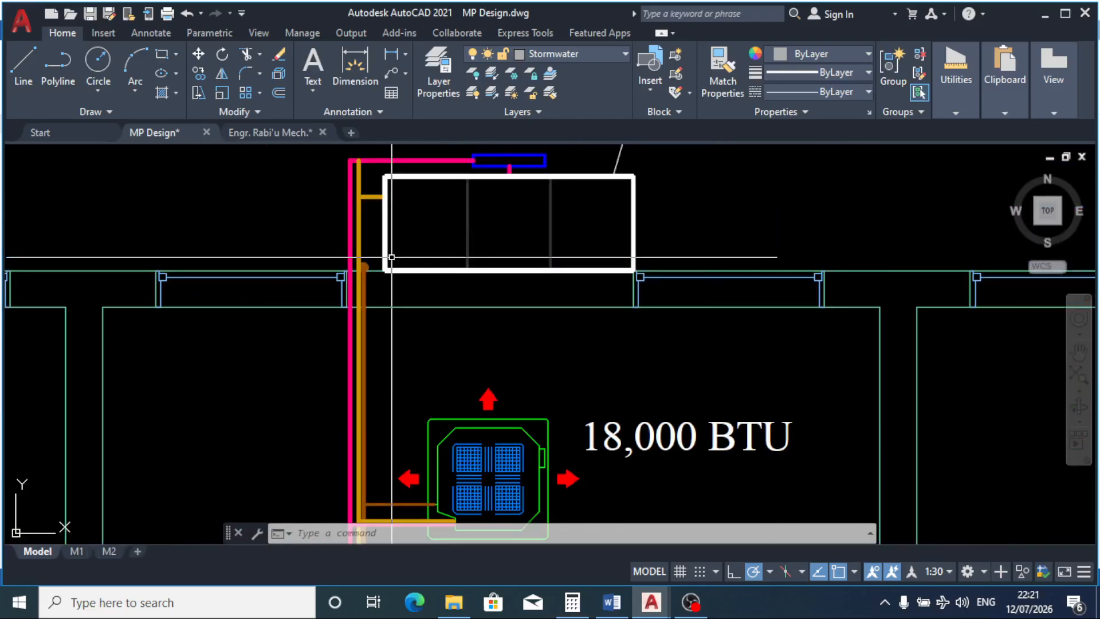
scroll(392, 257, "up", 6)
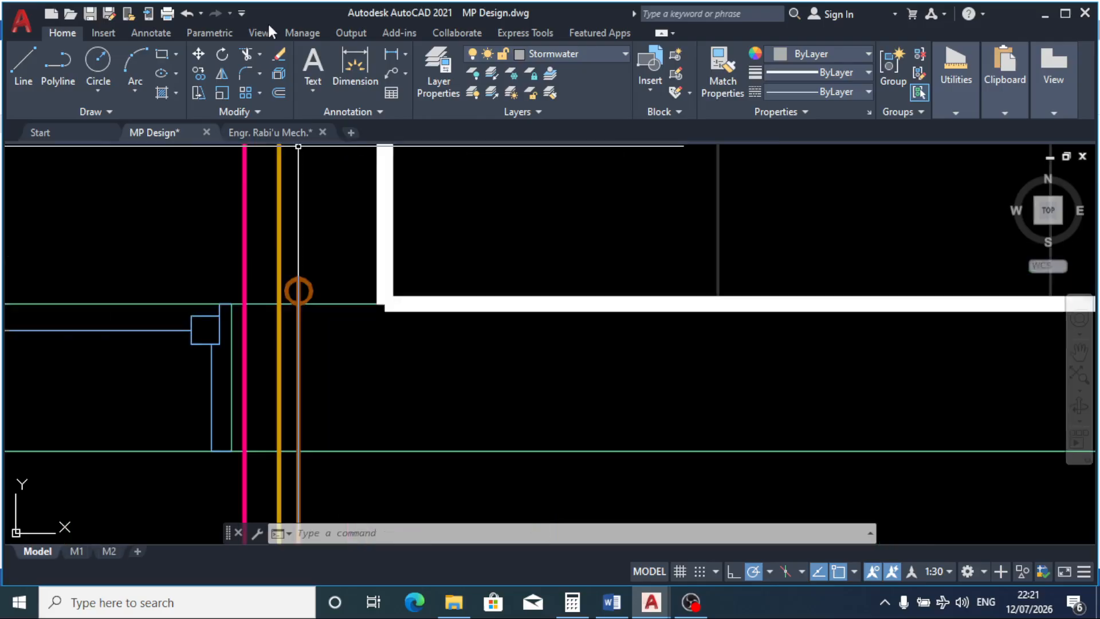
left_click(246, 53)
left_click(298, 288)
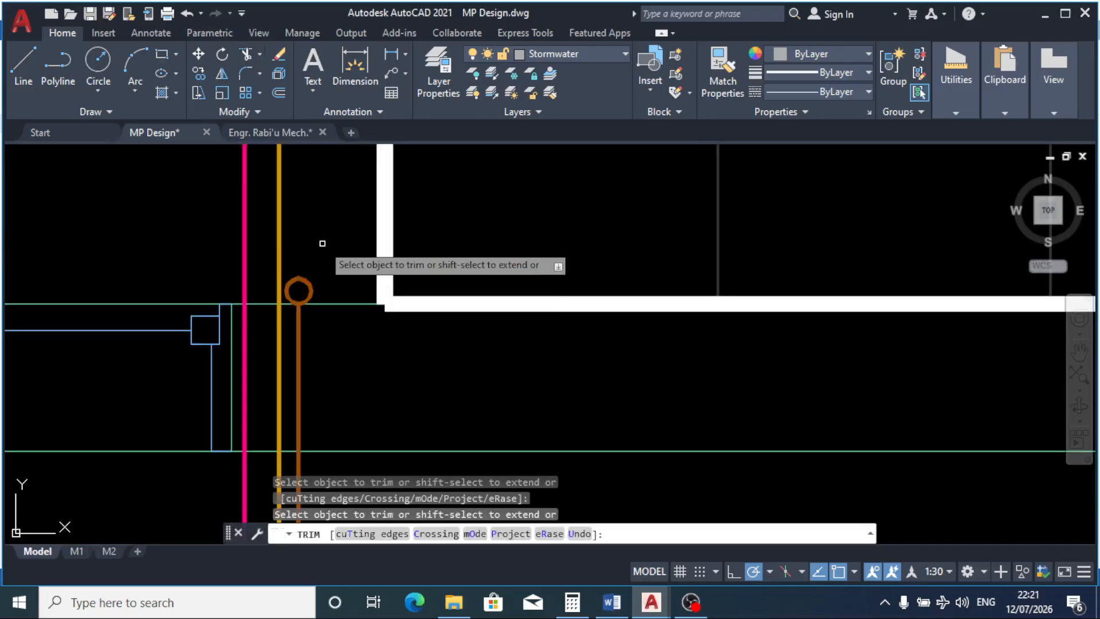
Step: Trim the yellow pipe's excess above its branch into the same class room's outdoor unit
scroll(344, 223, "down", 5)
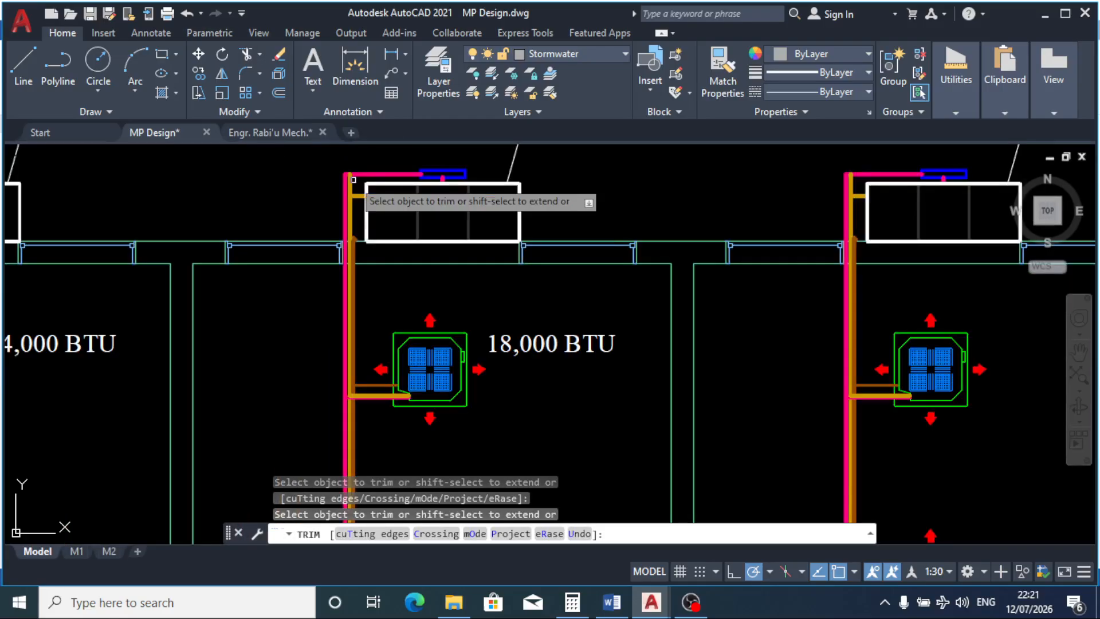
scroll(341, 203, "up", 3)
left_click(338, 200)
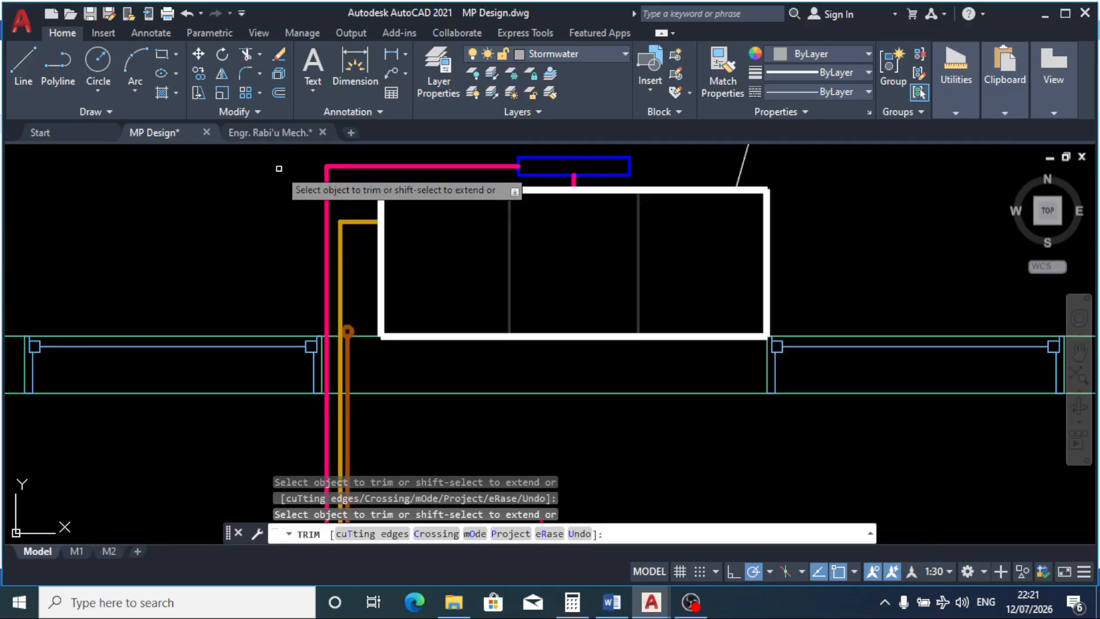
right_click(279, 169)
left_click(308, 178)
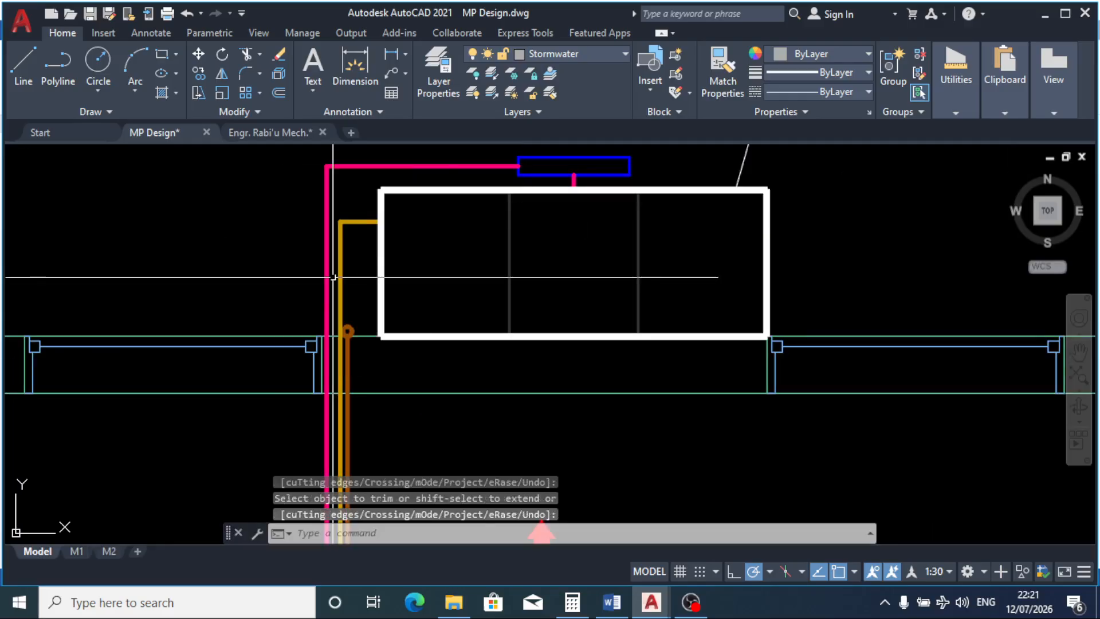
Step: Erase the air-conditioning units, pipes and 48000 BTU staff room labels from the two rooms beyond the labelled class room
scroll(343, 222, "down", 5)
scroll(376, 204, "down", 6)
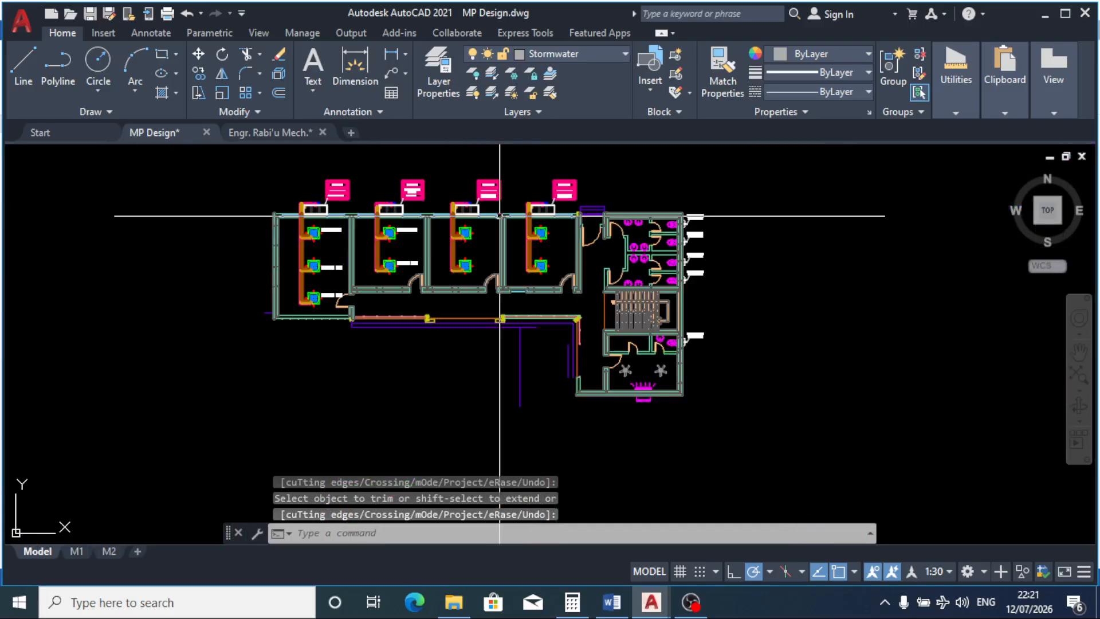
scroll(433, 172, "up", 2)
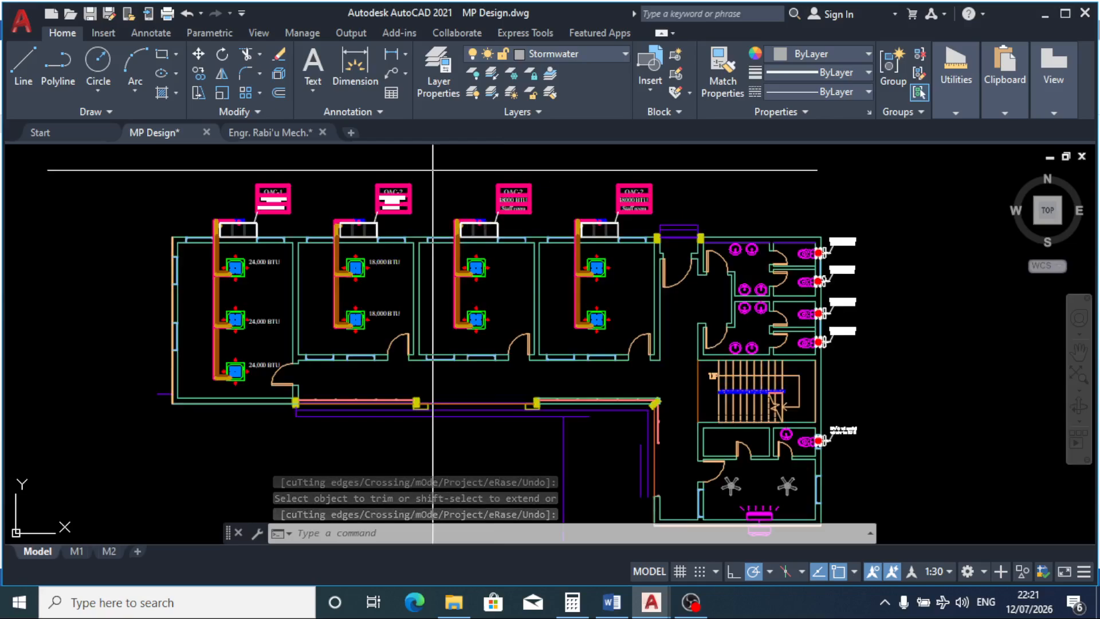
left_click(432, 170)
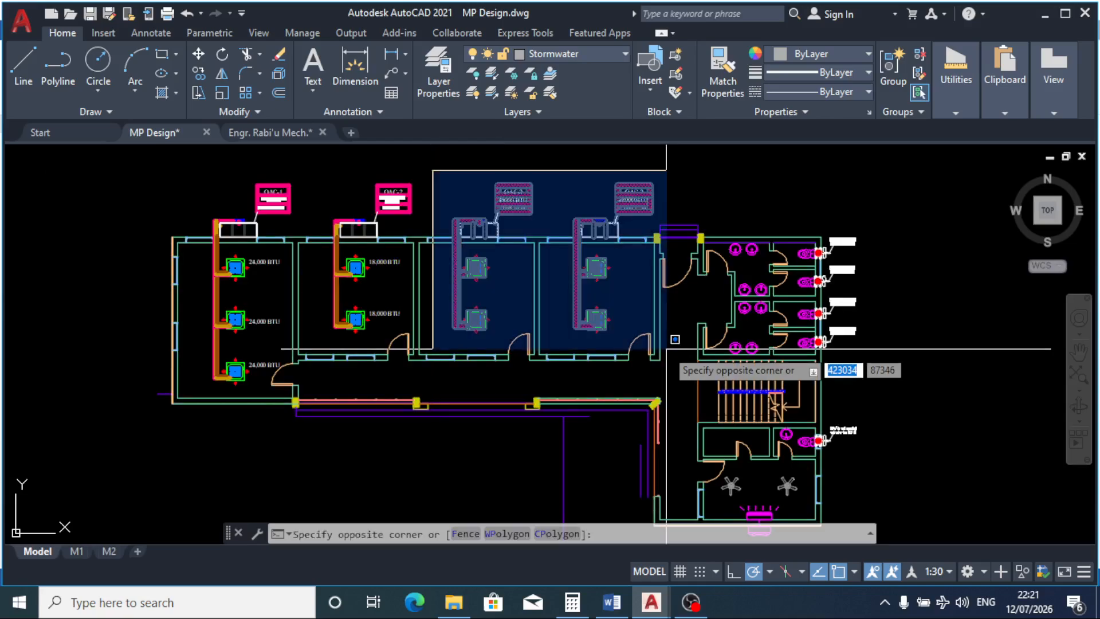
left_click(666, 348)
key("Delete")
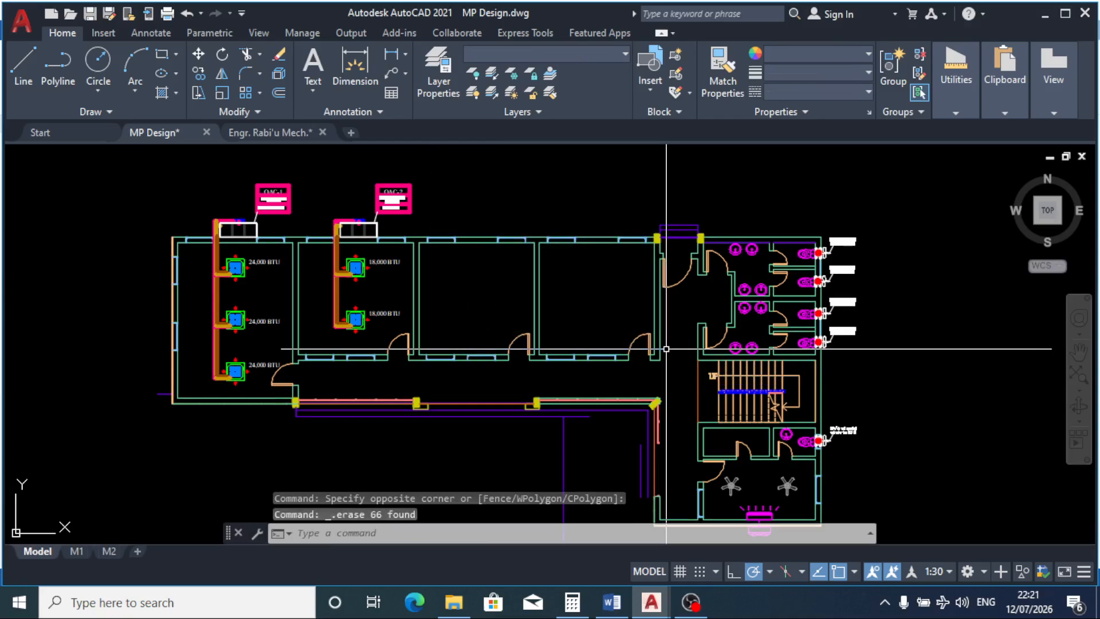
Step: Copy the class room's complete OAC-2 layout, including label, pipes and 18,000 BTU texts, into the adjacent room, using matching door-leaf corners as reference points
scroll(327, 229, "up", 2)
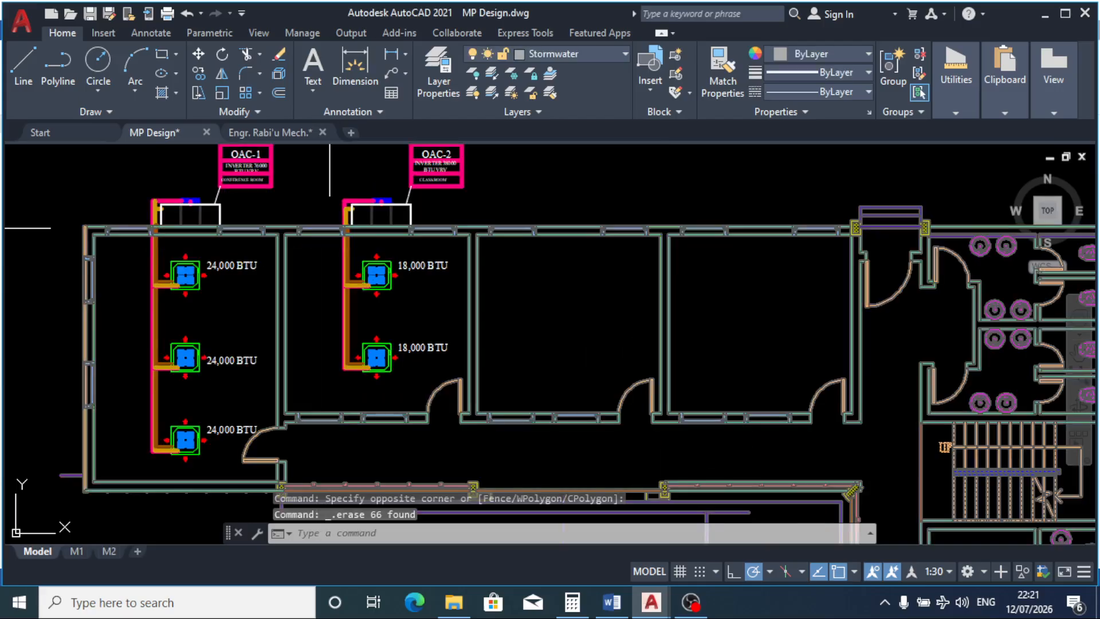
scroll(329, 227, "down", 2)
left_click(321, 160)
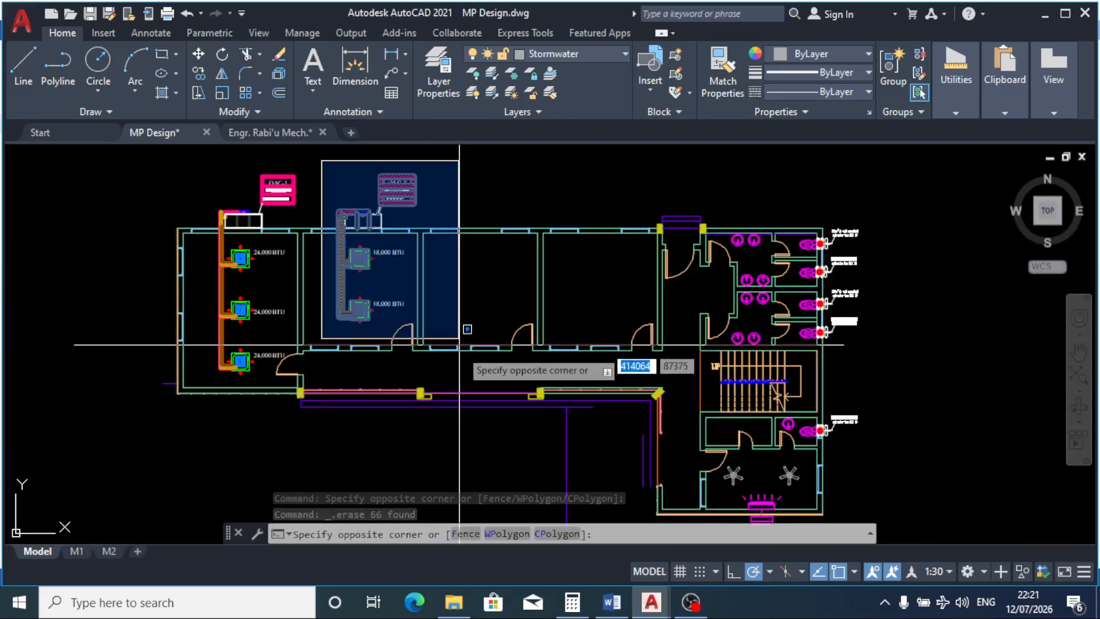
left_click(460, 354)
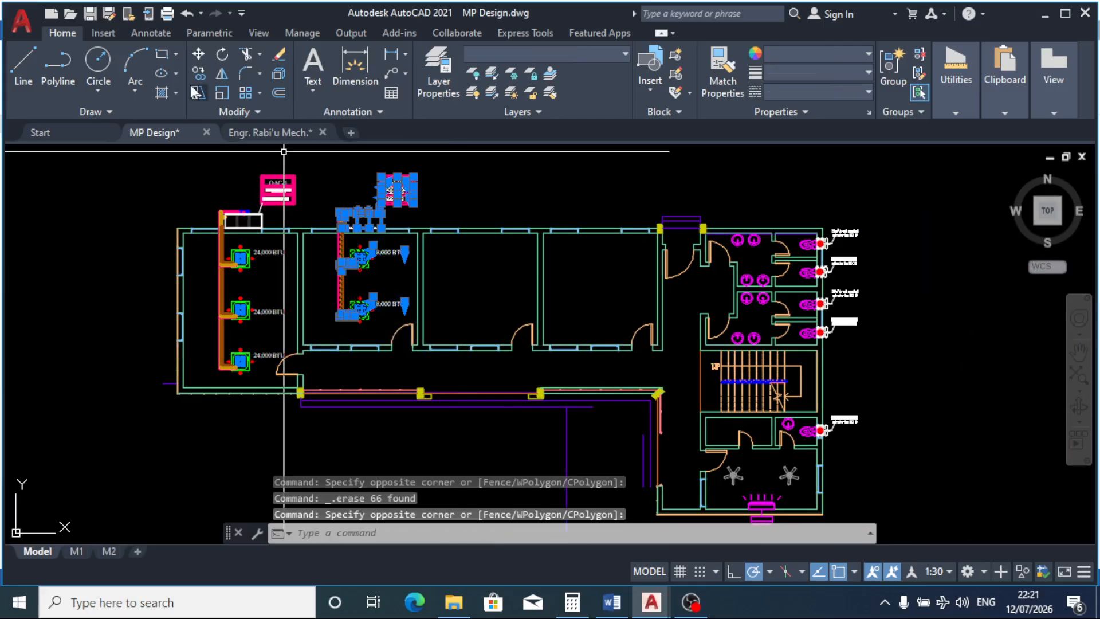
left_click(205, 75)
scroll(401, 367, "up", 6)
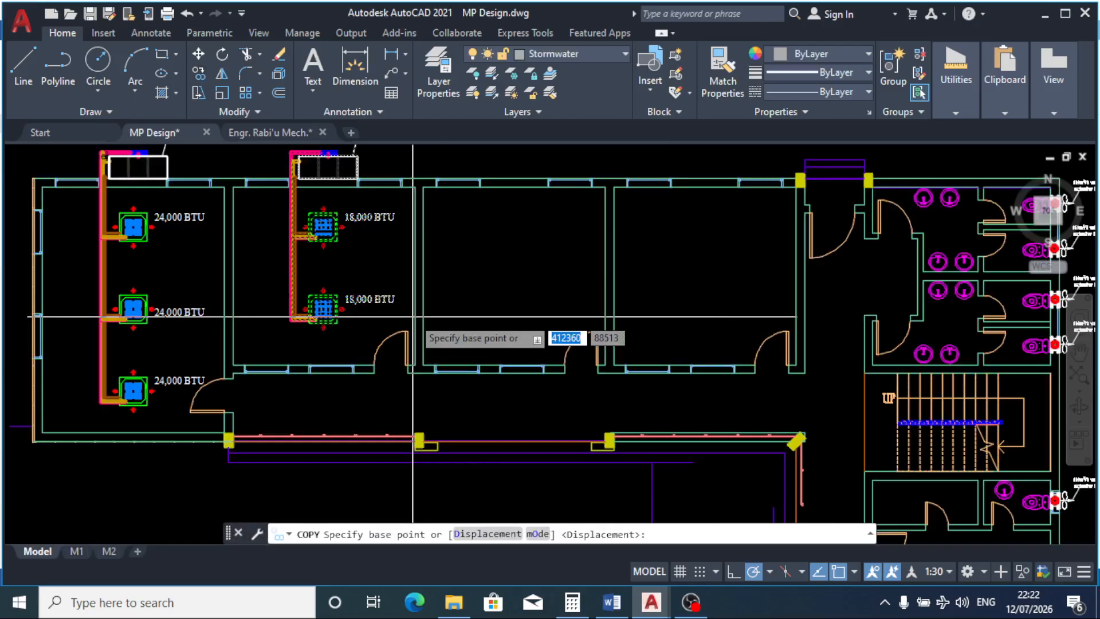
left_click(383, 308)
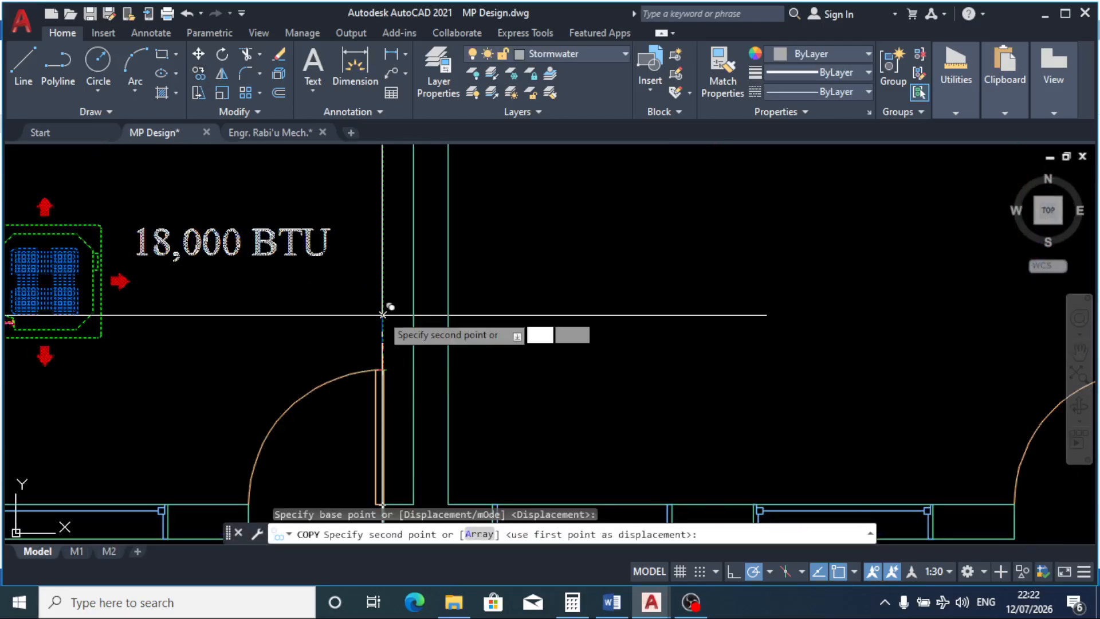
scroll(378, 298, "down", 6)
scroll(372, 292, "up", 6)
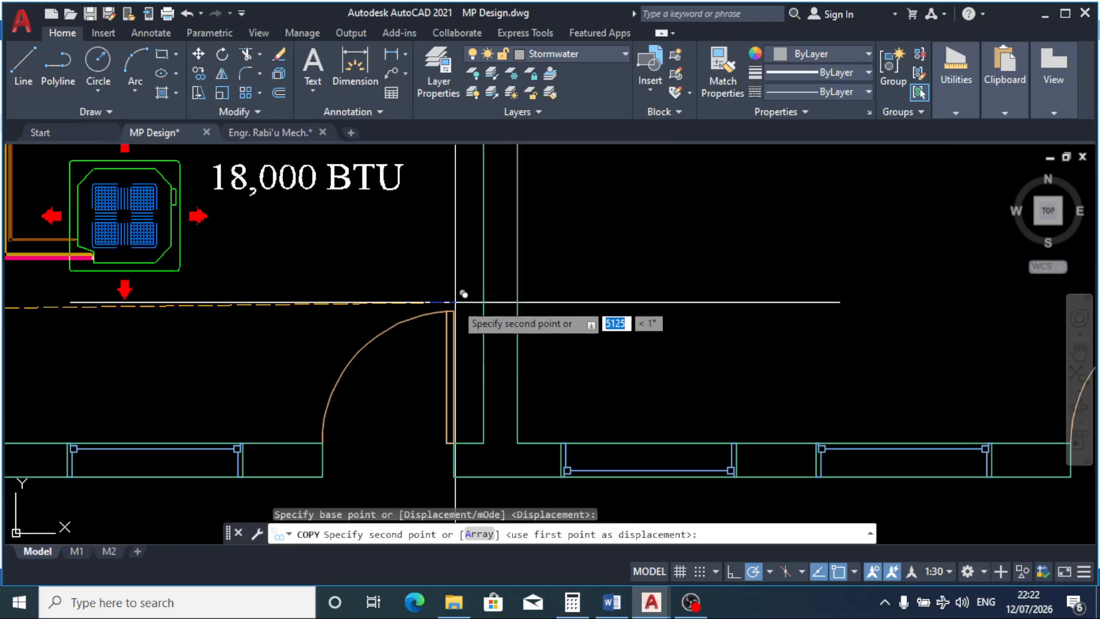
left_click(463, 294)
Step: Place a second copy of the OAC-2 layout in the last class room at its door-leaf corner and finish copying
scroll(458, 292, "down", 4)
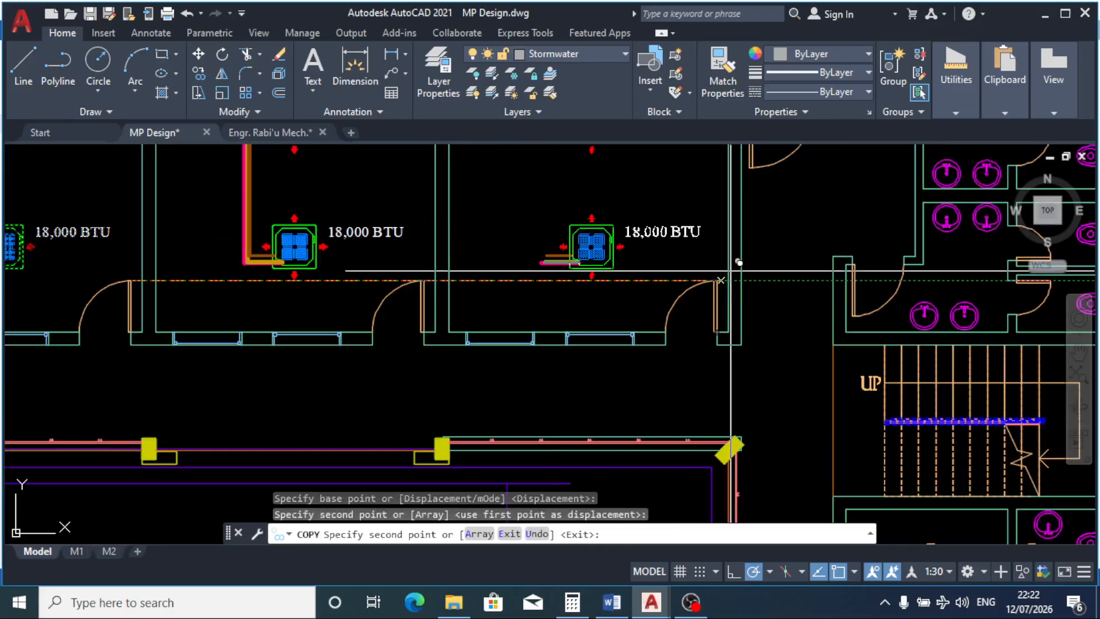
scroll(731, 271, "up", 4)
scroll(709, 277, "up", 2)
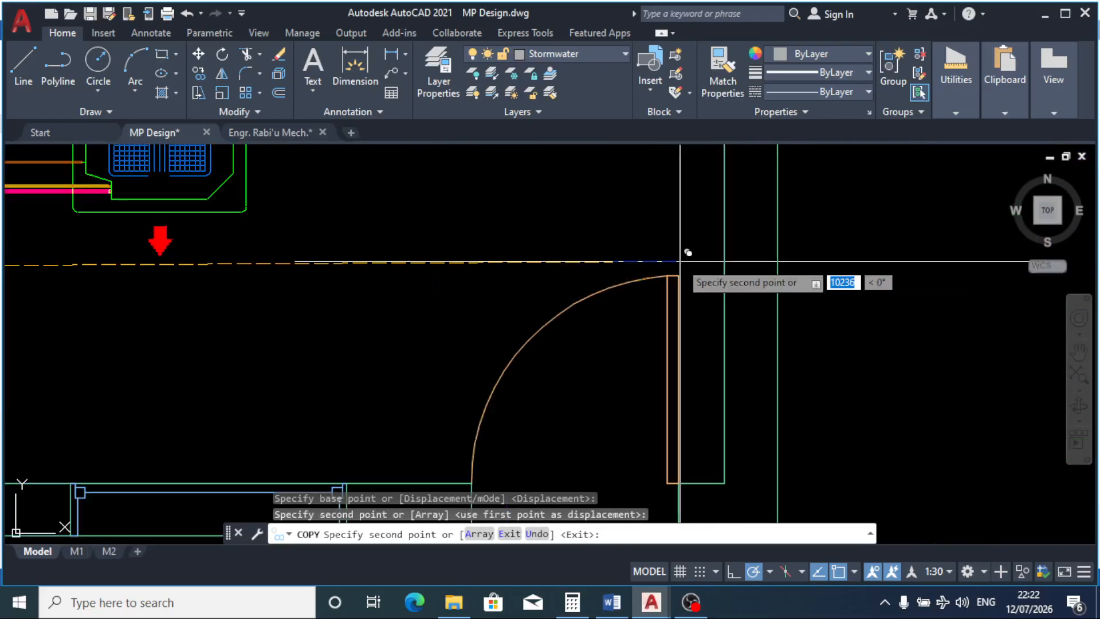
left_click(682, 263)
right_click(679, 277)
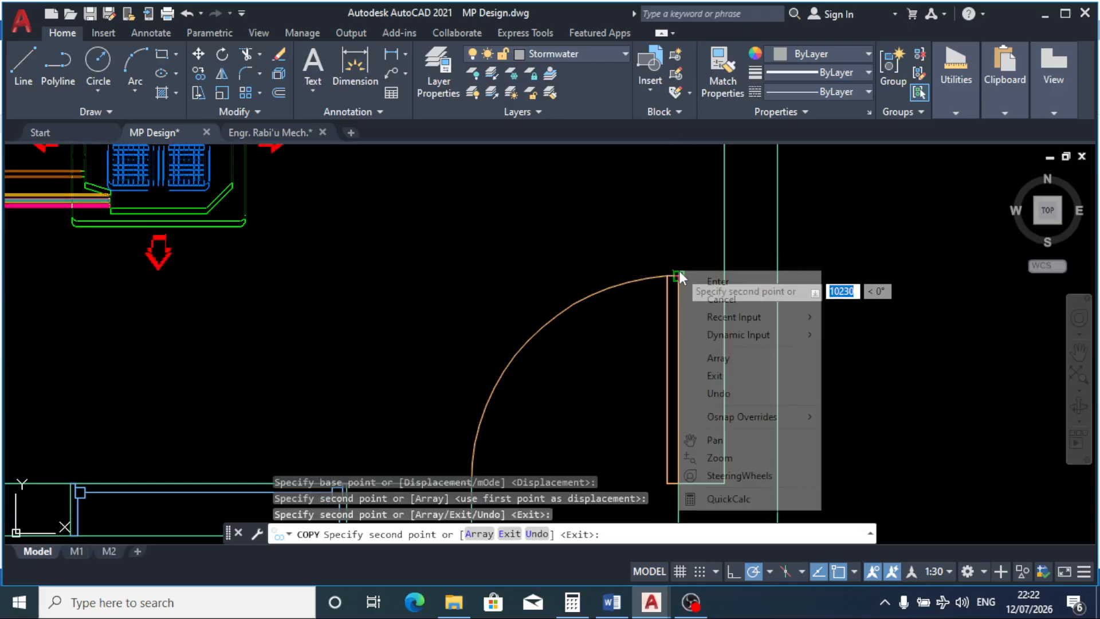
left_click(716, 281)
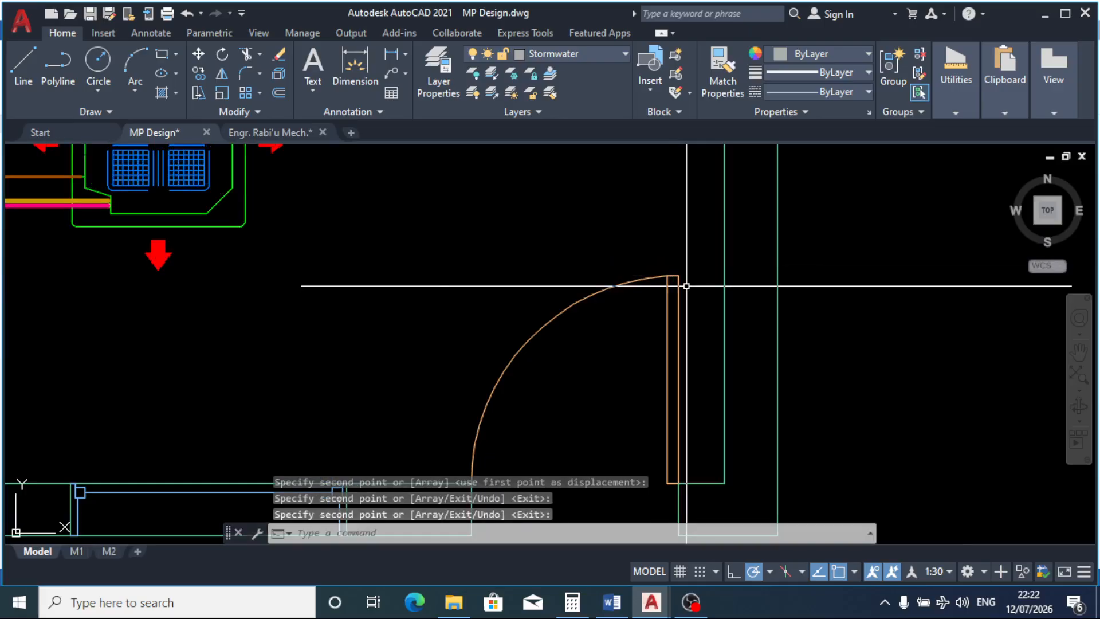
scroll(552, 245, "down", 6)
scroll(485, 209, "up", 2)
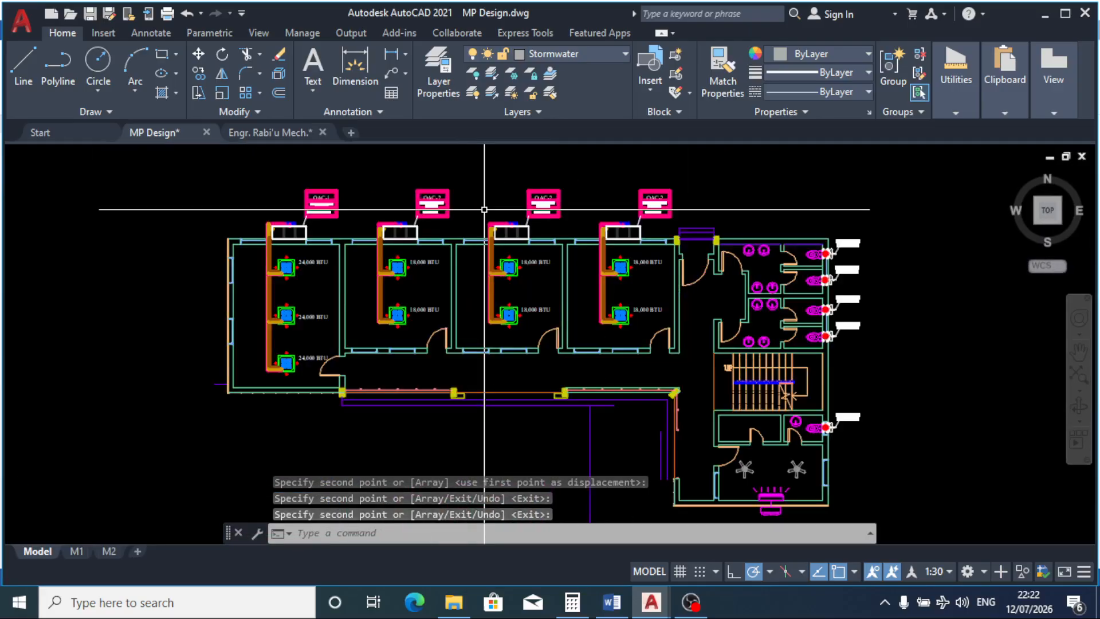
scroll(547, 204, "up", 5)
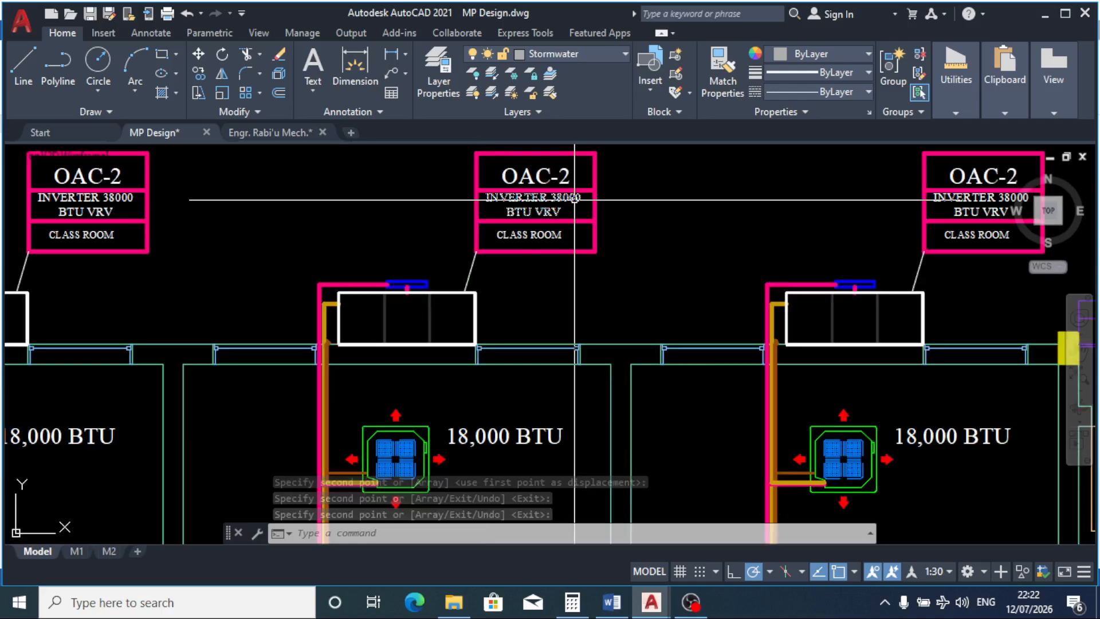
Step: Review the air-conditioning layouts across both floor plans, including the class rooms and the fan-equipped room below the staircase
scroll(574, 200, "up", 2)
scroll(491, 238, "down", 7)
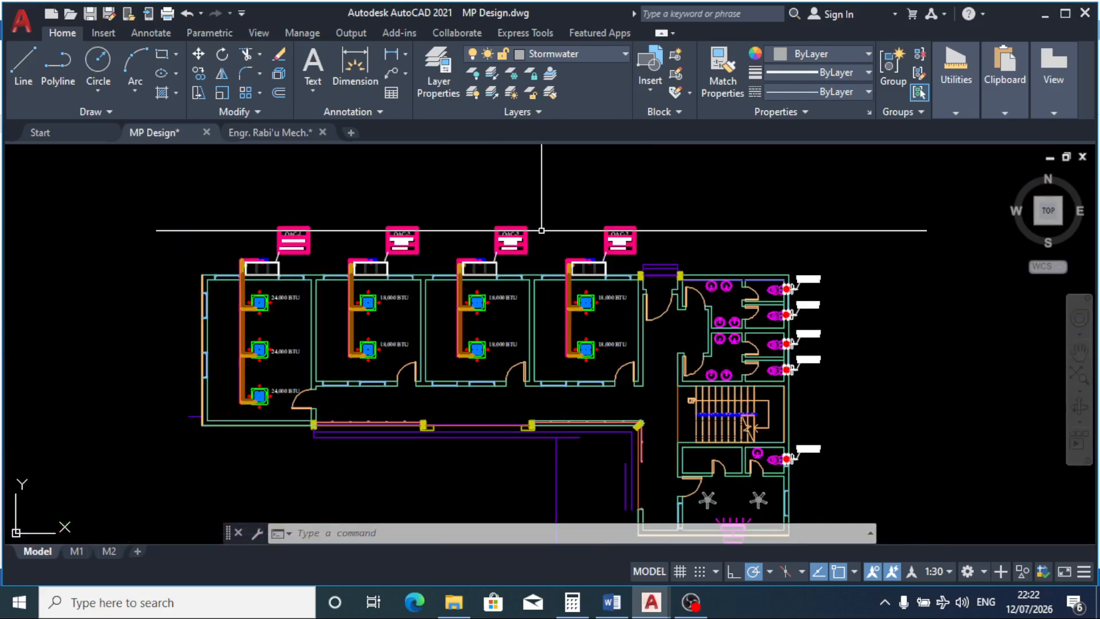
scroll(541, 231, "down", 2)
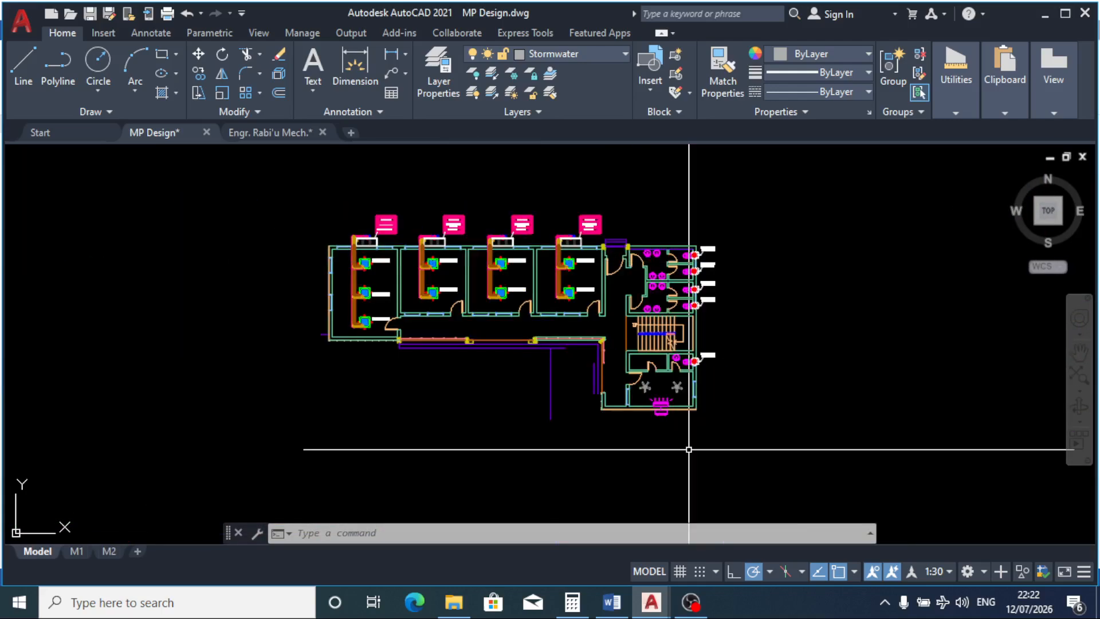
scroll(652, 407, "up", 4)
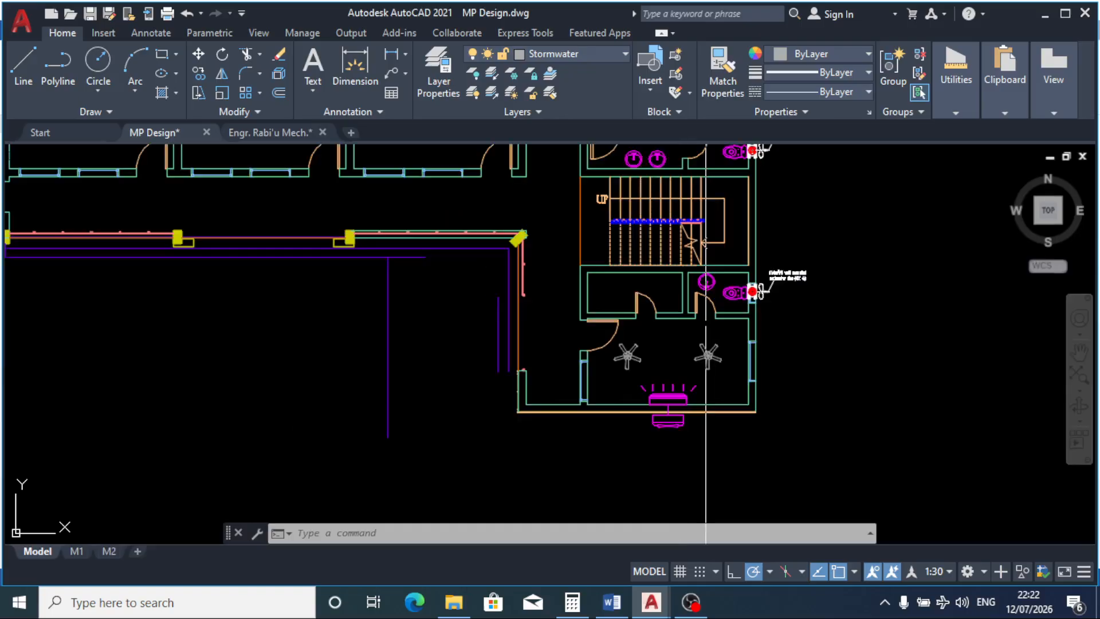
scroll(633, 292, "down", 6)
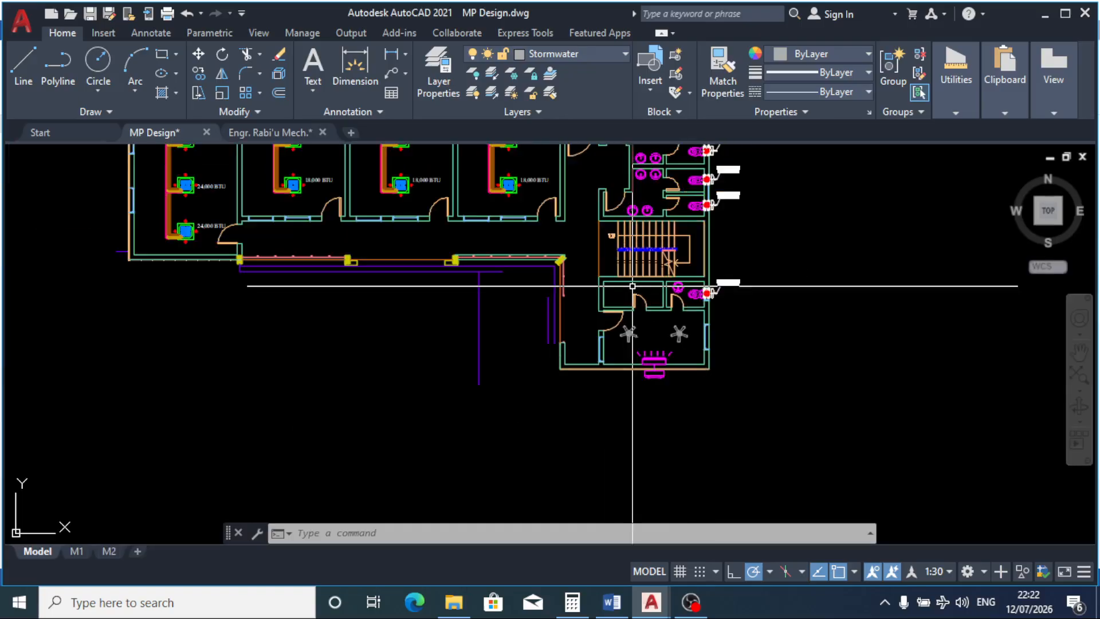
scroll(642, 469, "up", 5)
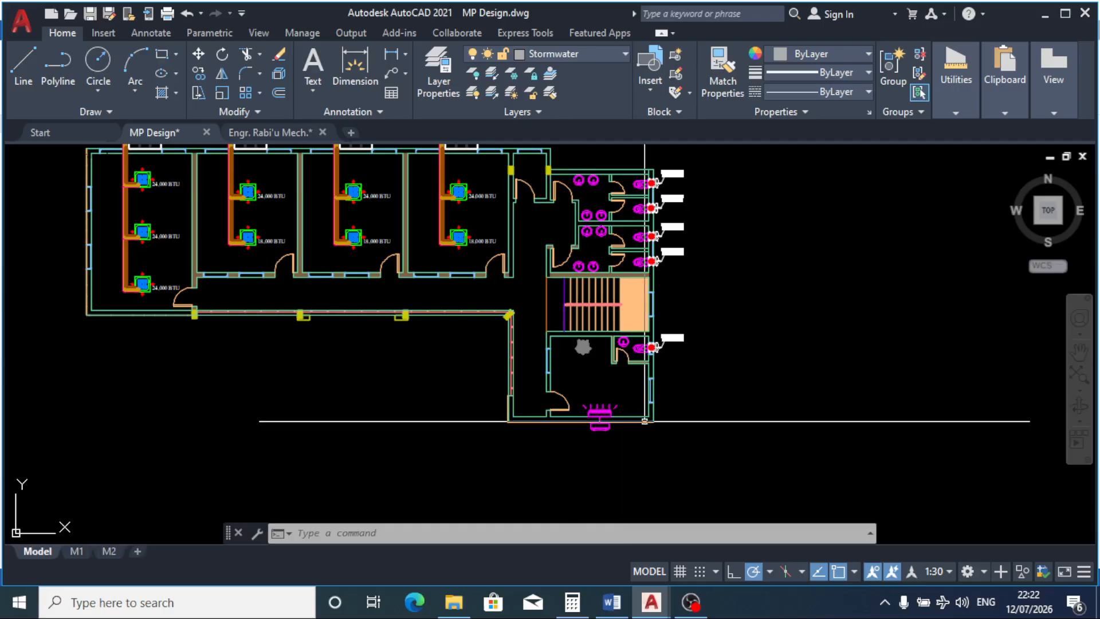
scroll(644, 421, "down", 3)
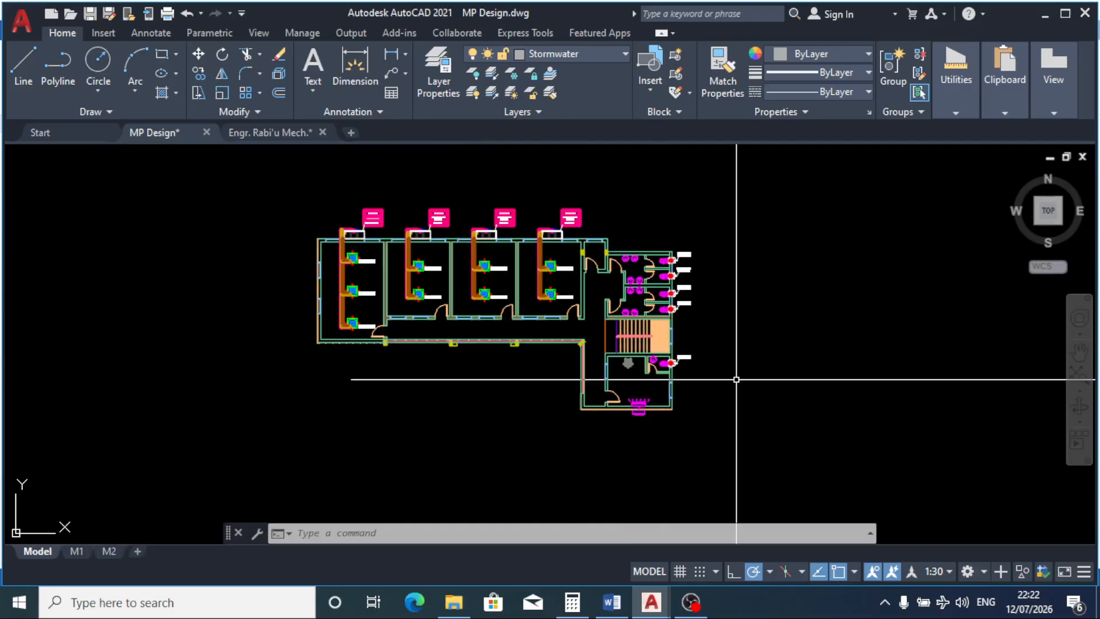